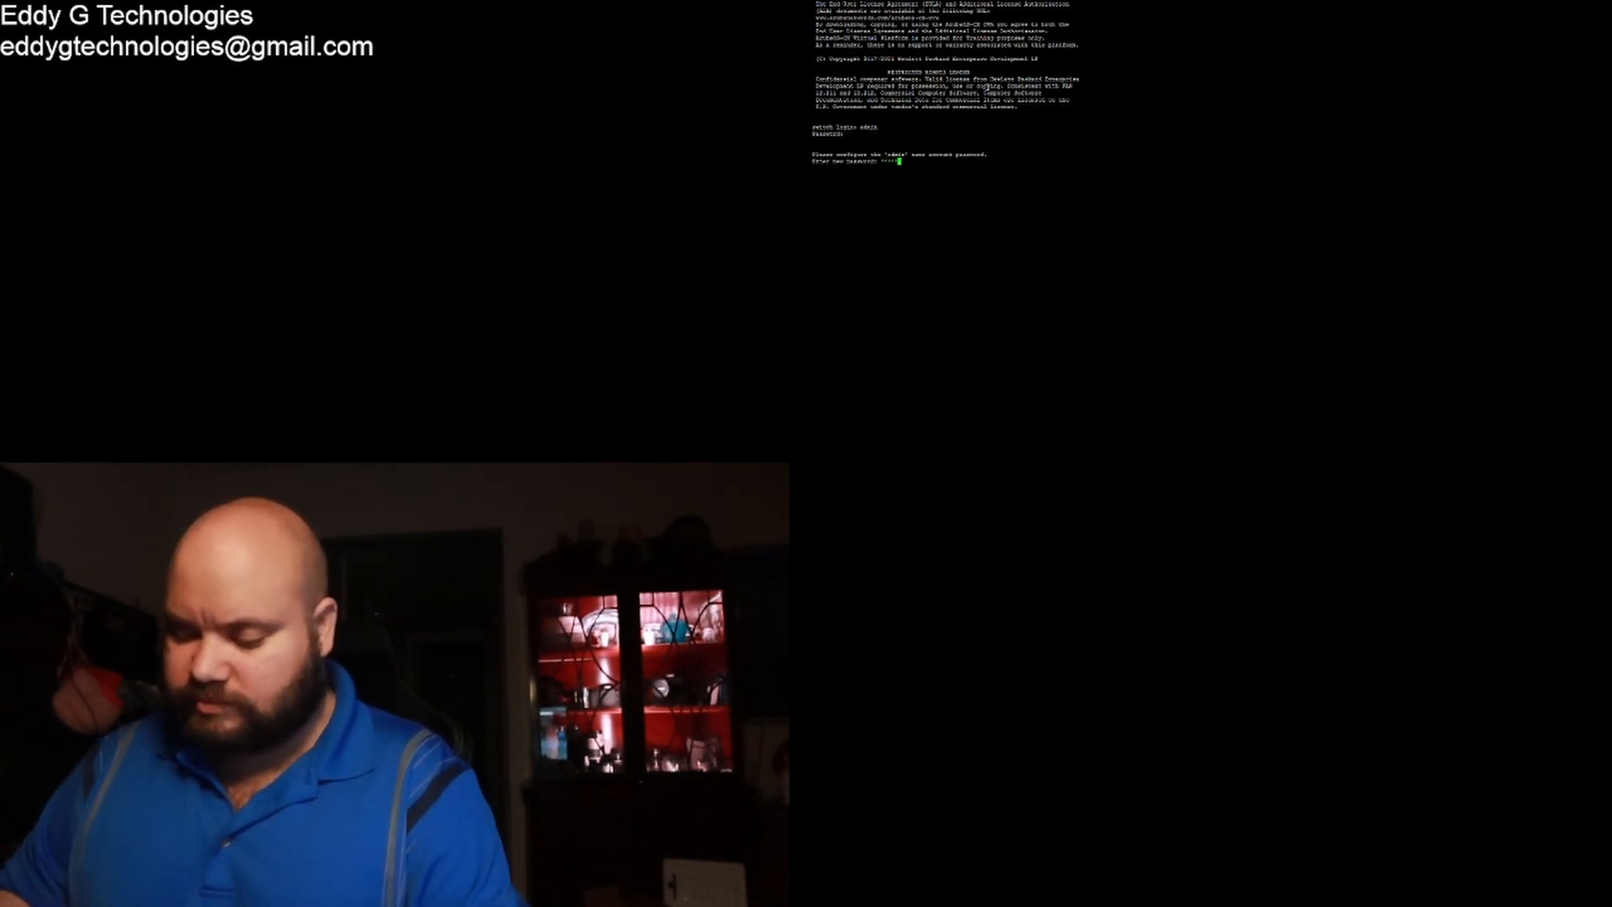
Step: Enter and confirm a new admin account password to reach the switch# prompt
type("**")
key("Return")
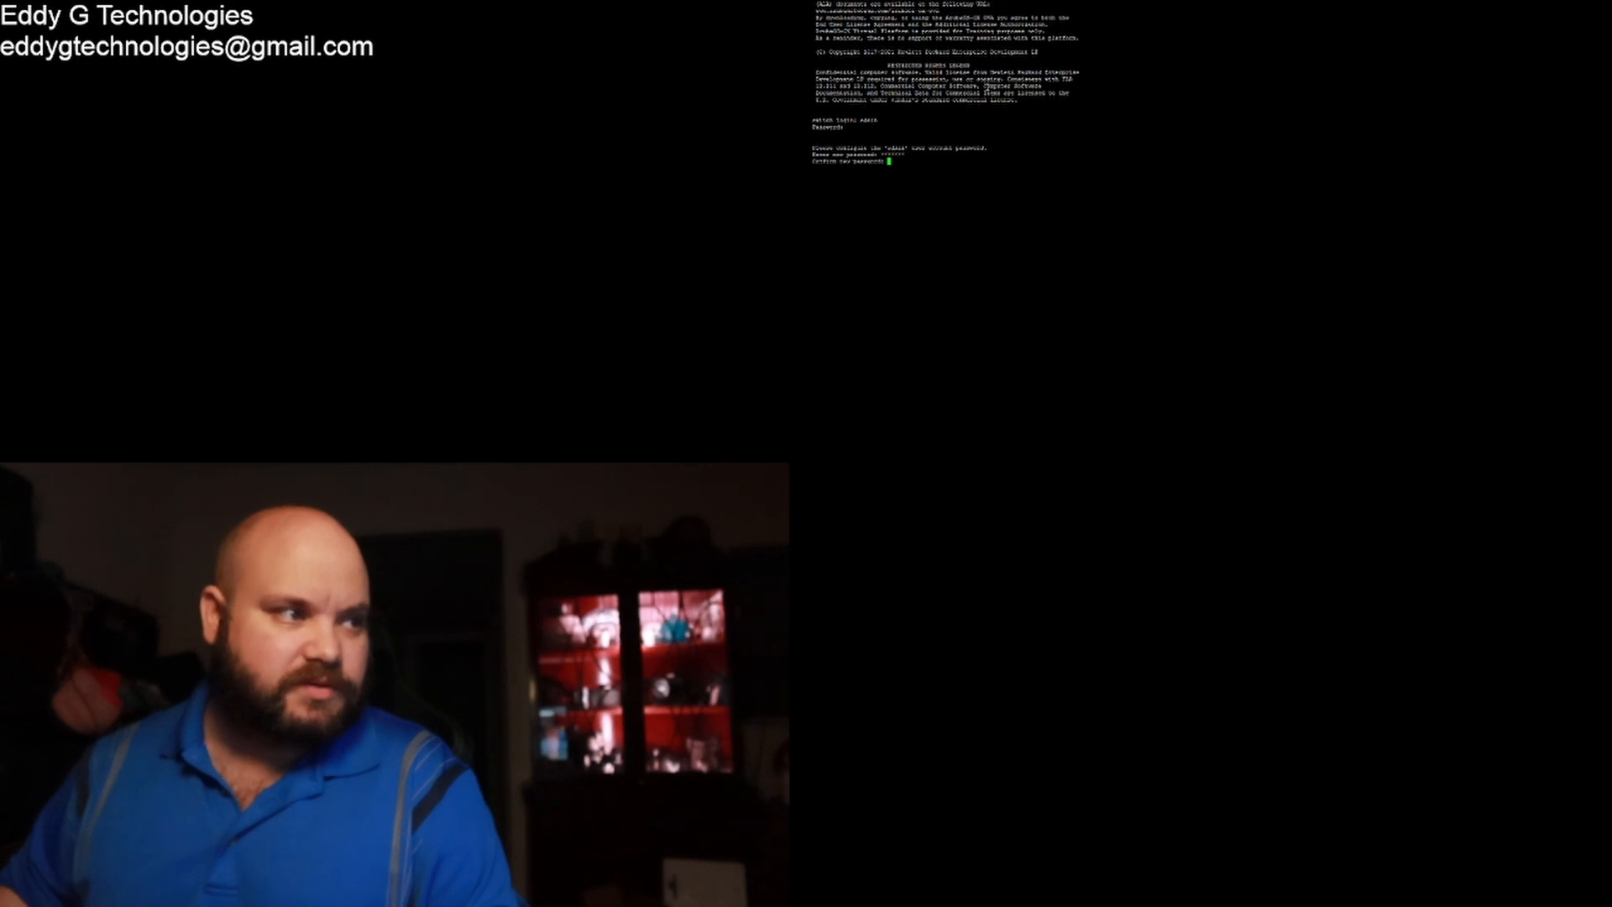
type("*******")
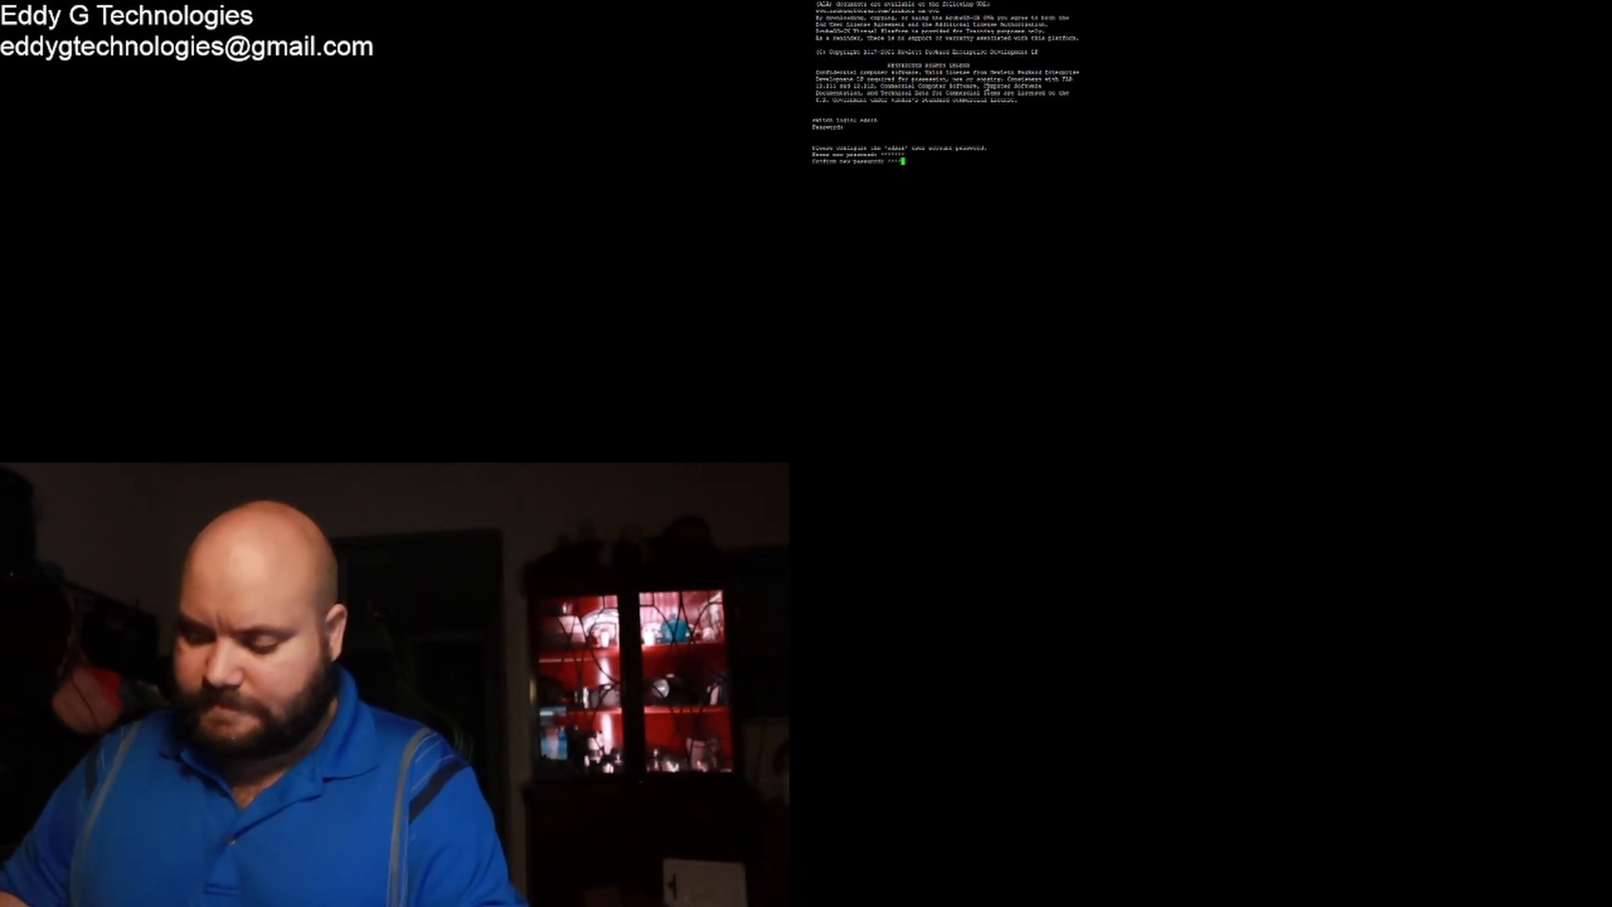
key("Return")
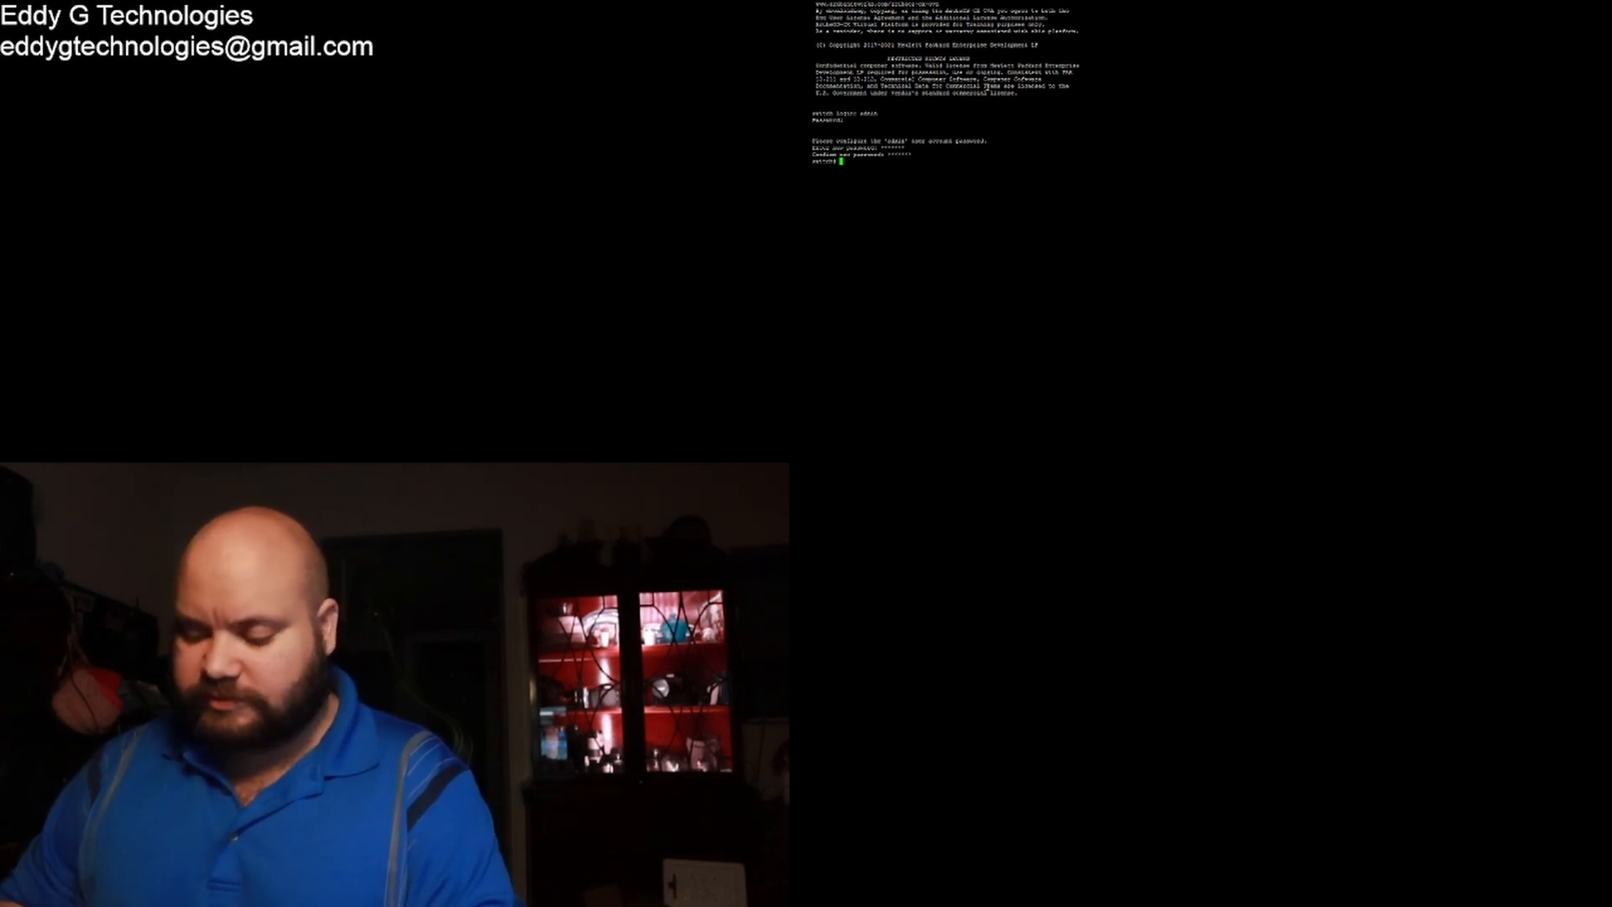
Step: Enter configuration mode and set the hostname to switch1 after the underscore name is rejected
type("conf")
key("Return")
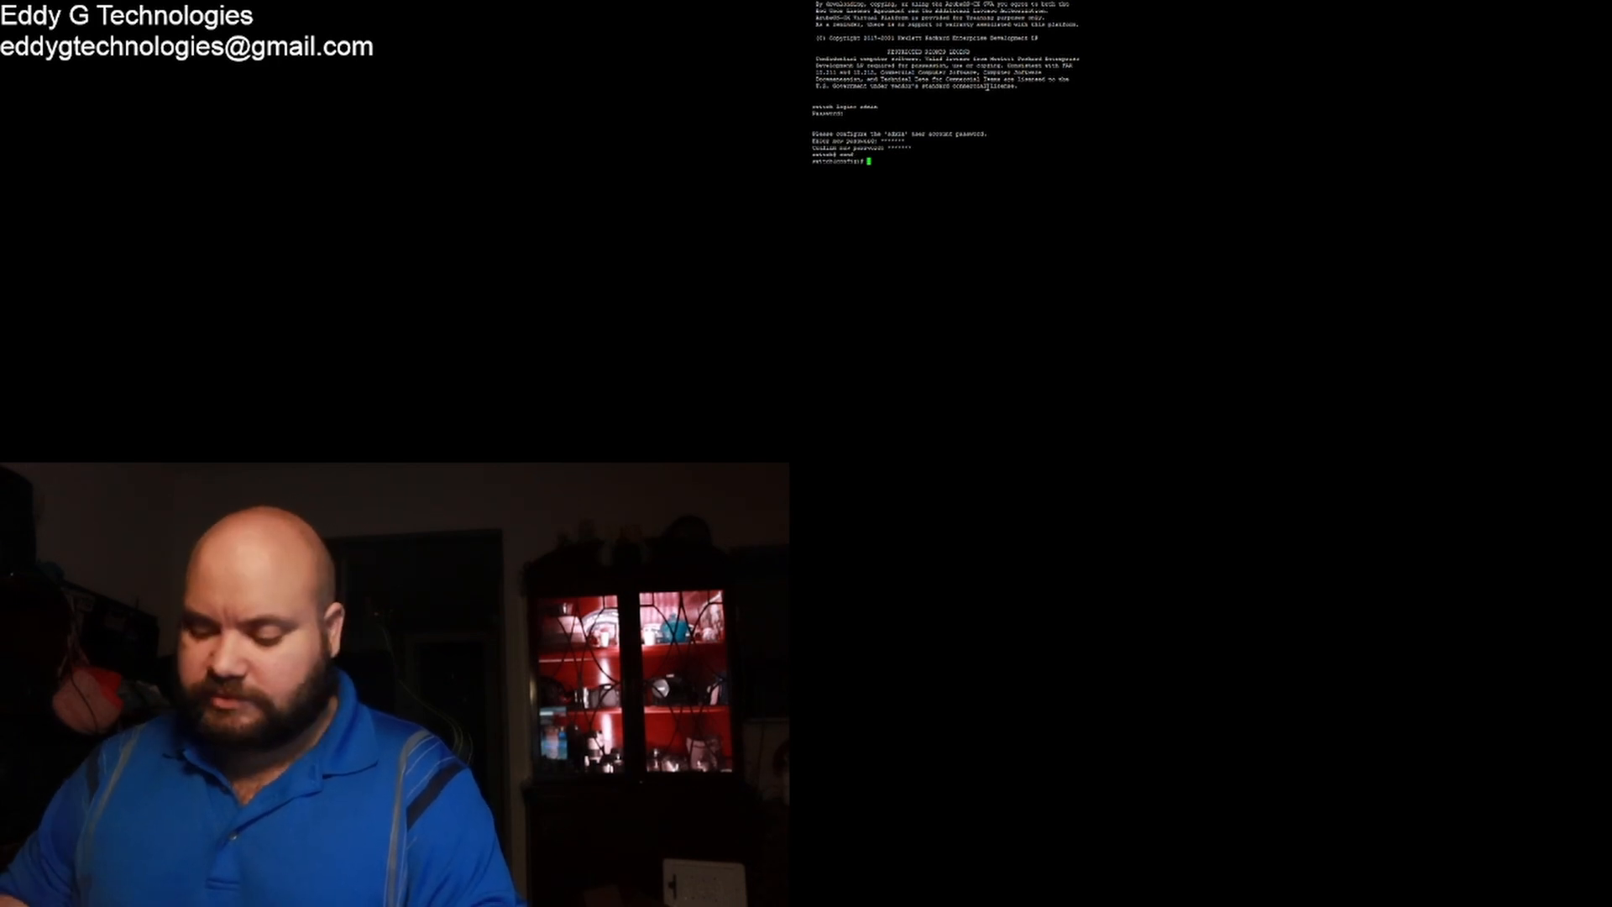
type("hostname")
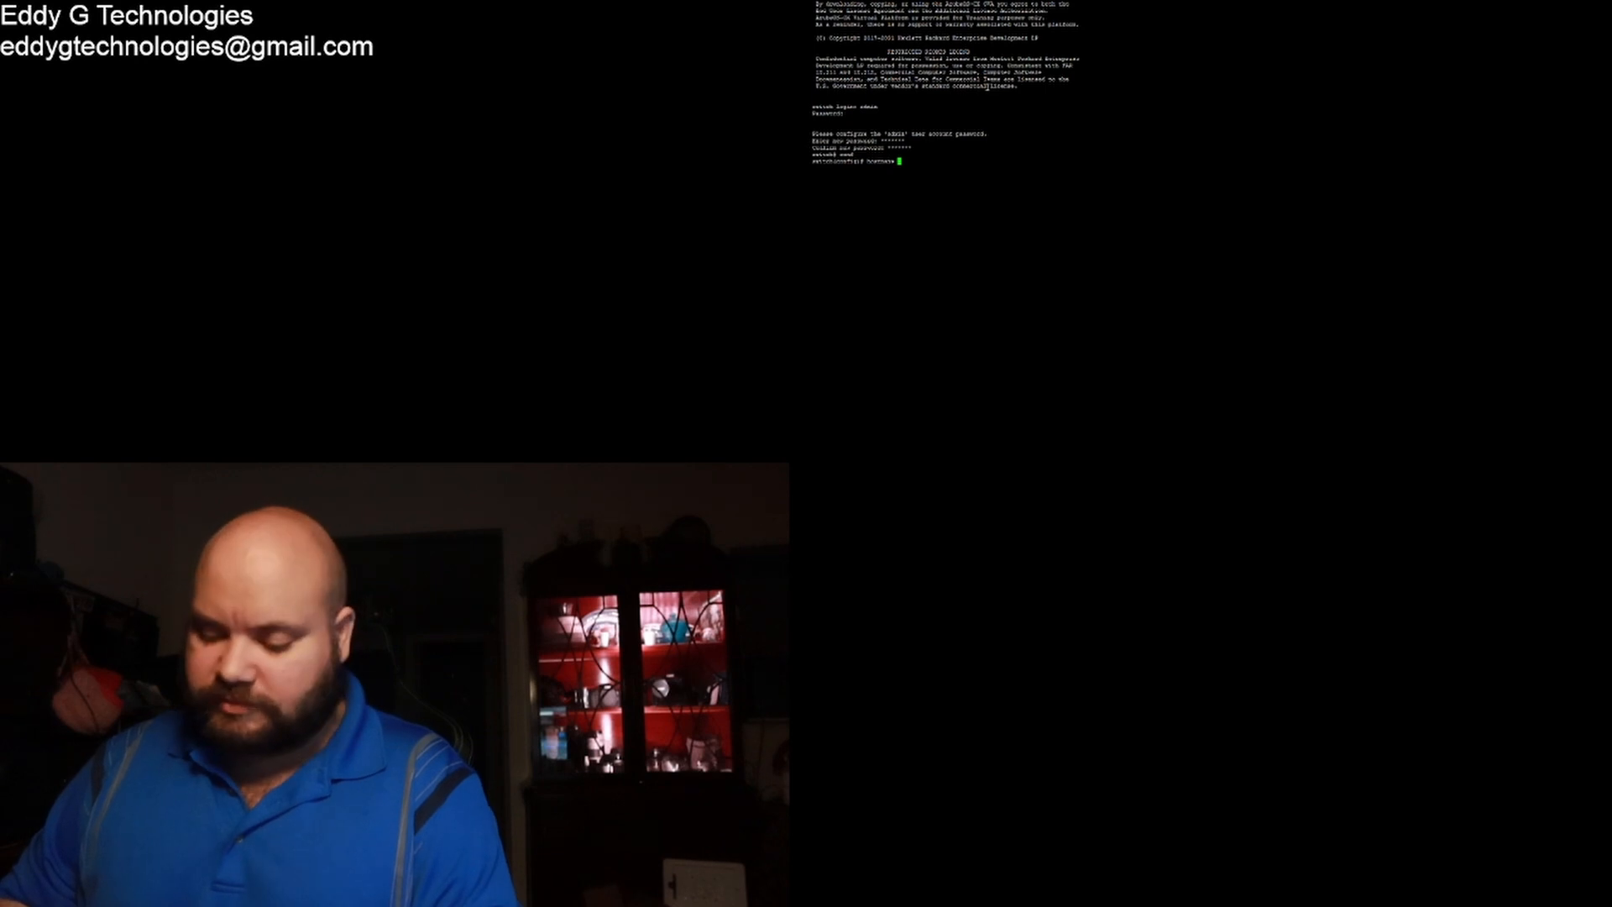
type(" switch")
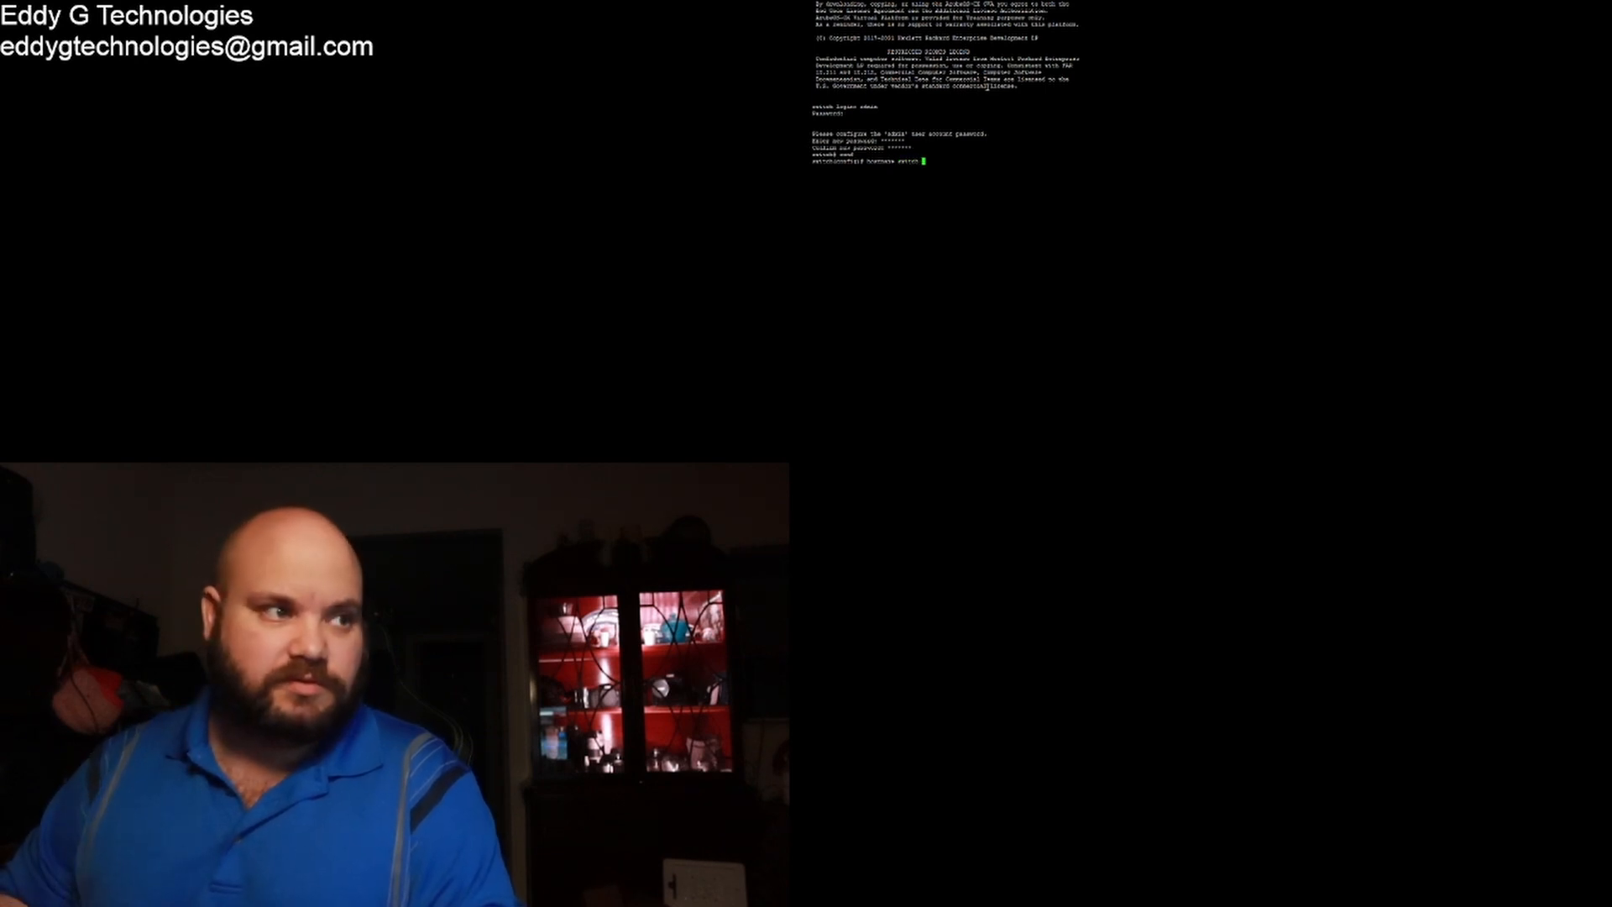
type("1")
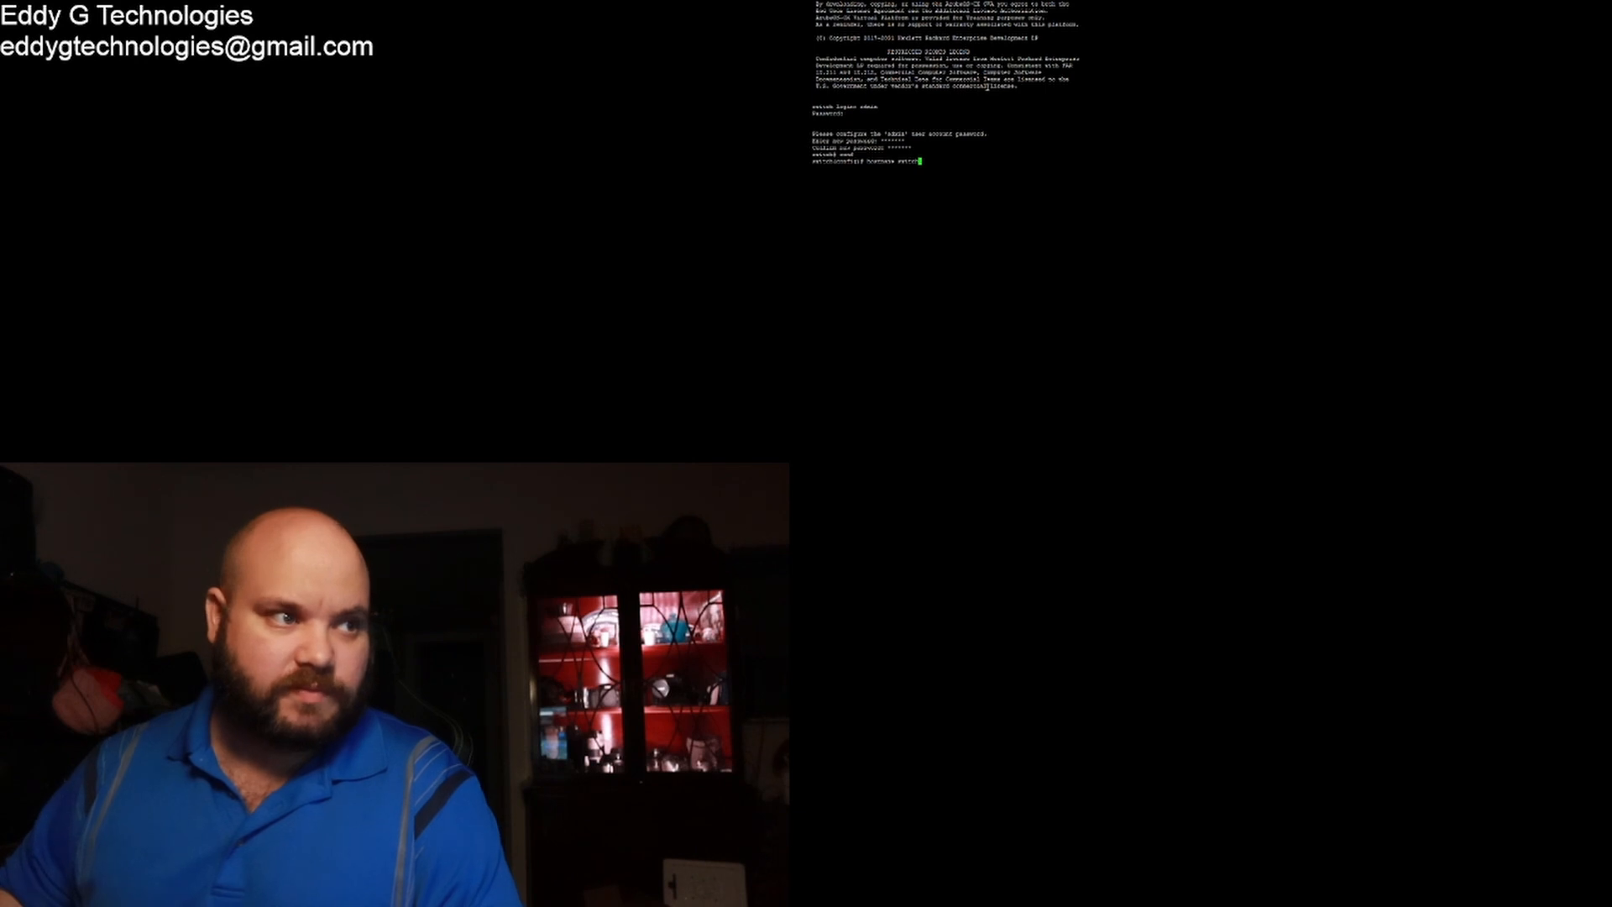
type("_1")
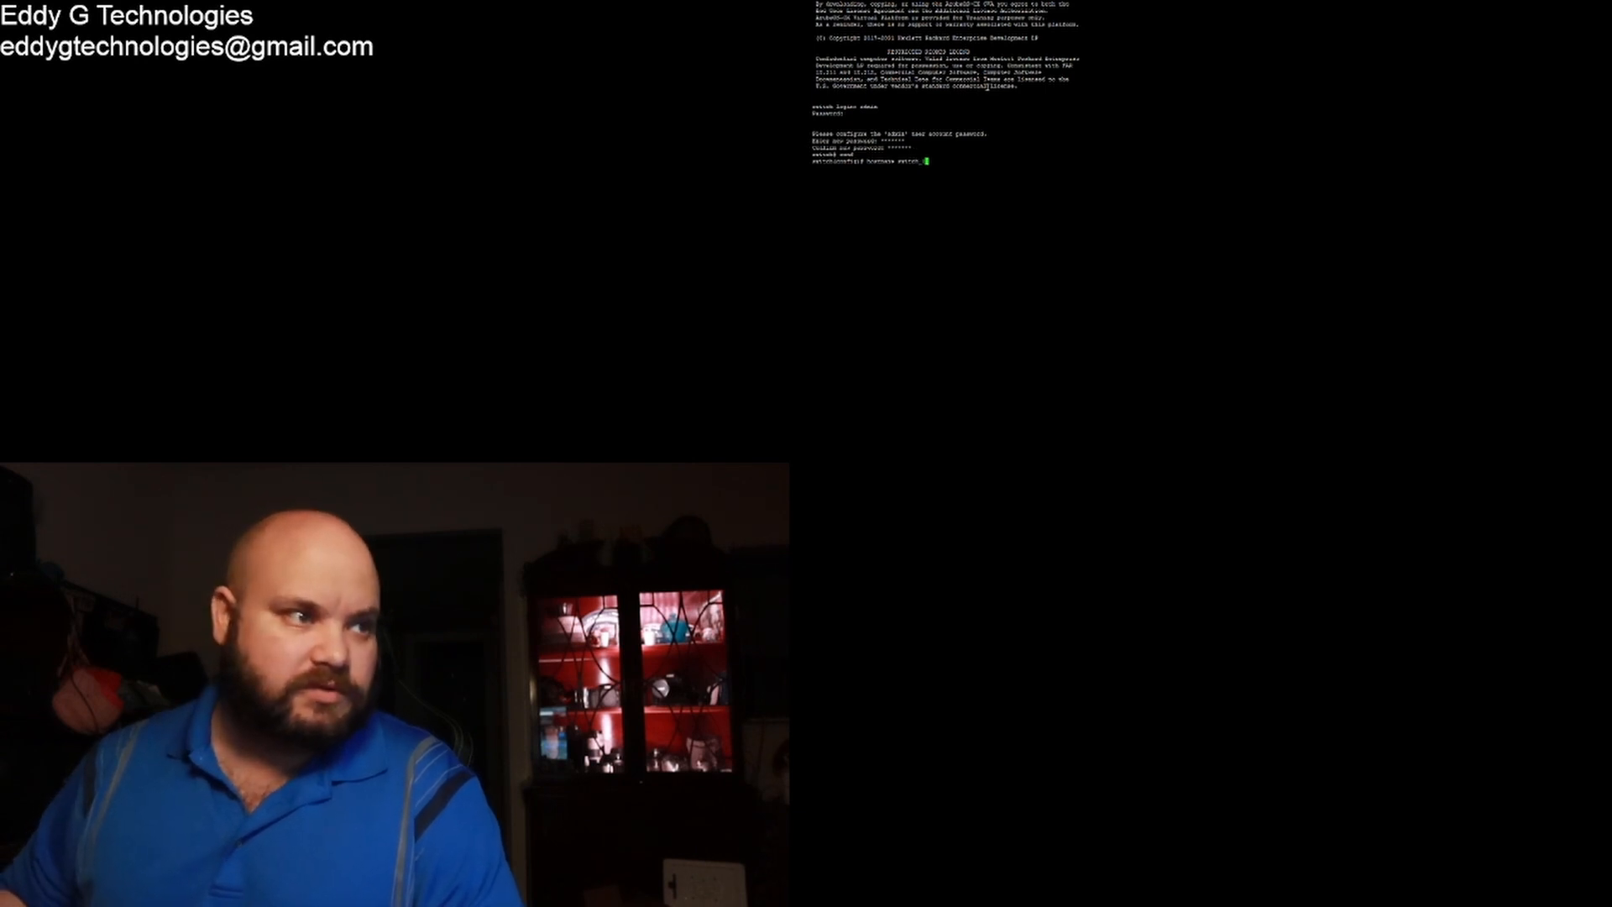
key("Return")
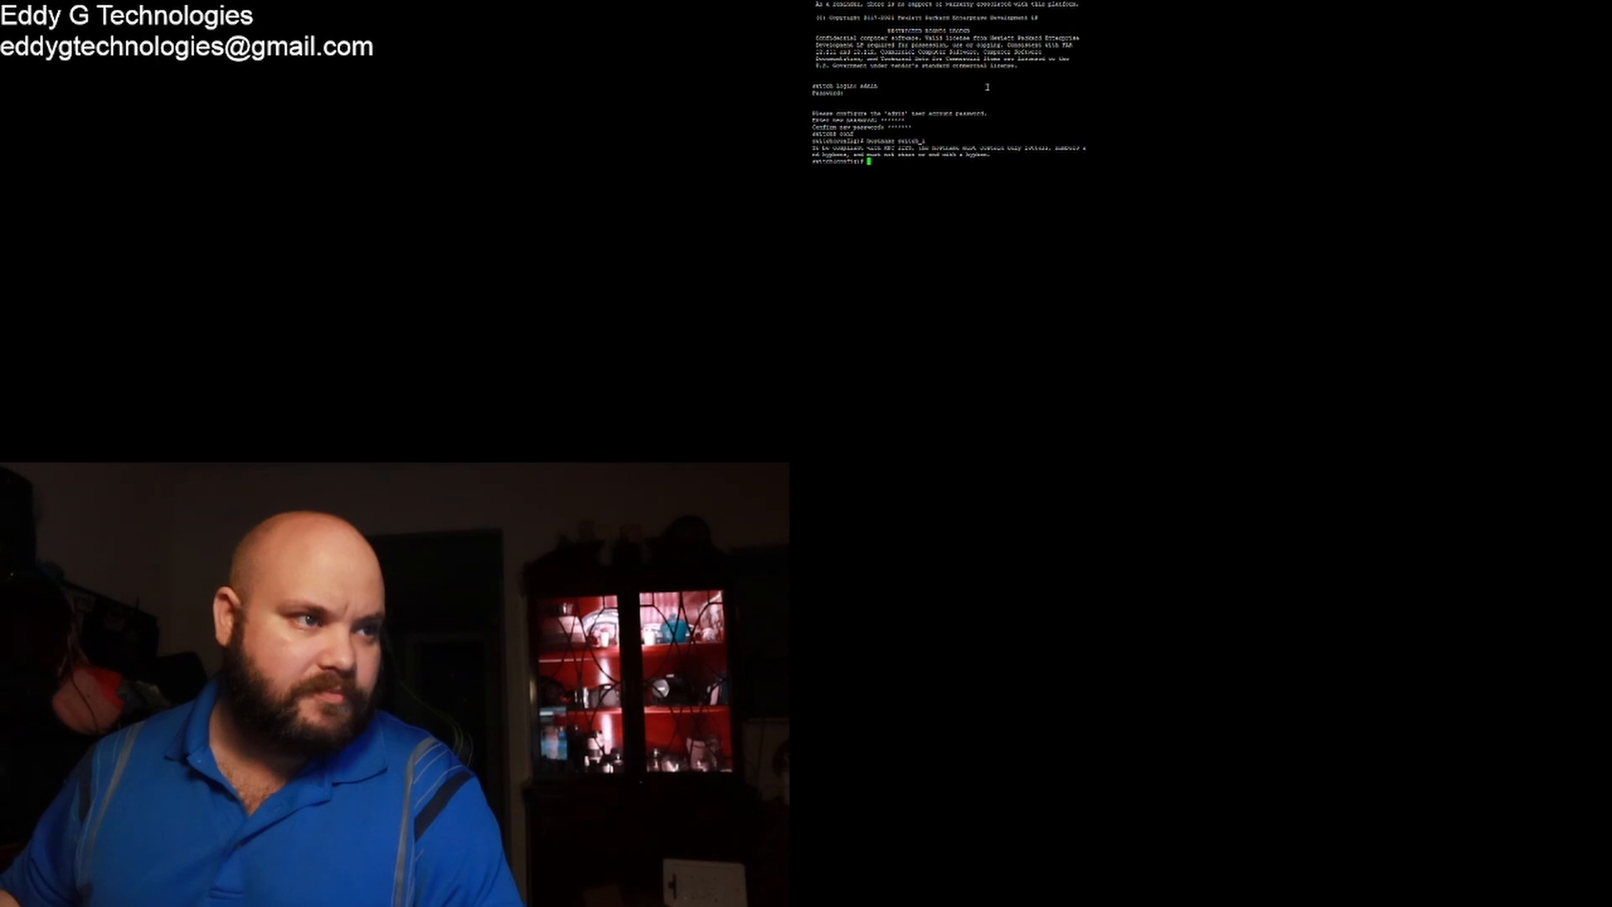
key("Up")
key("BackSpace")
key("BackSpace")
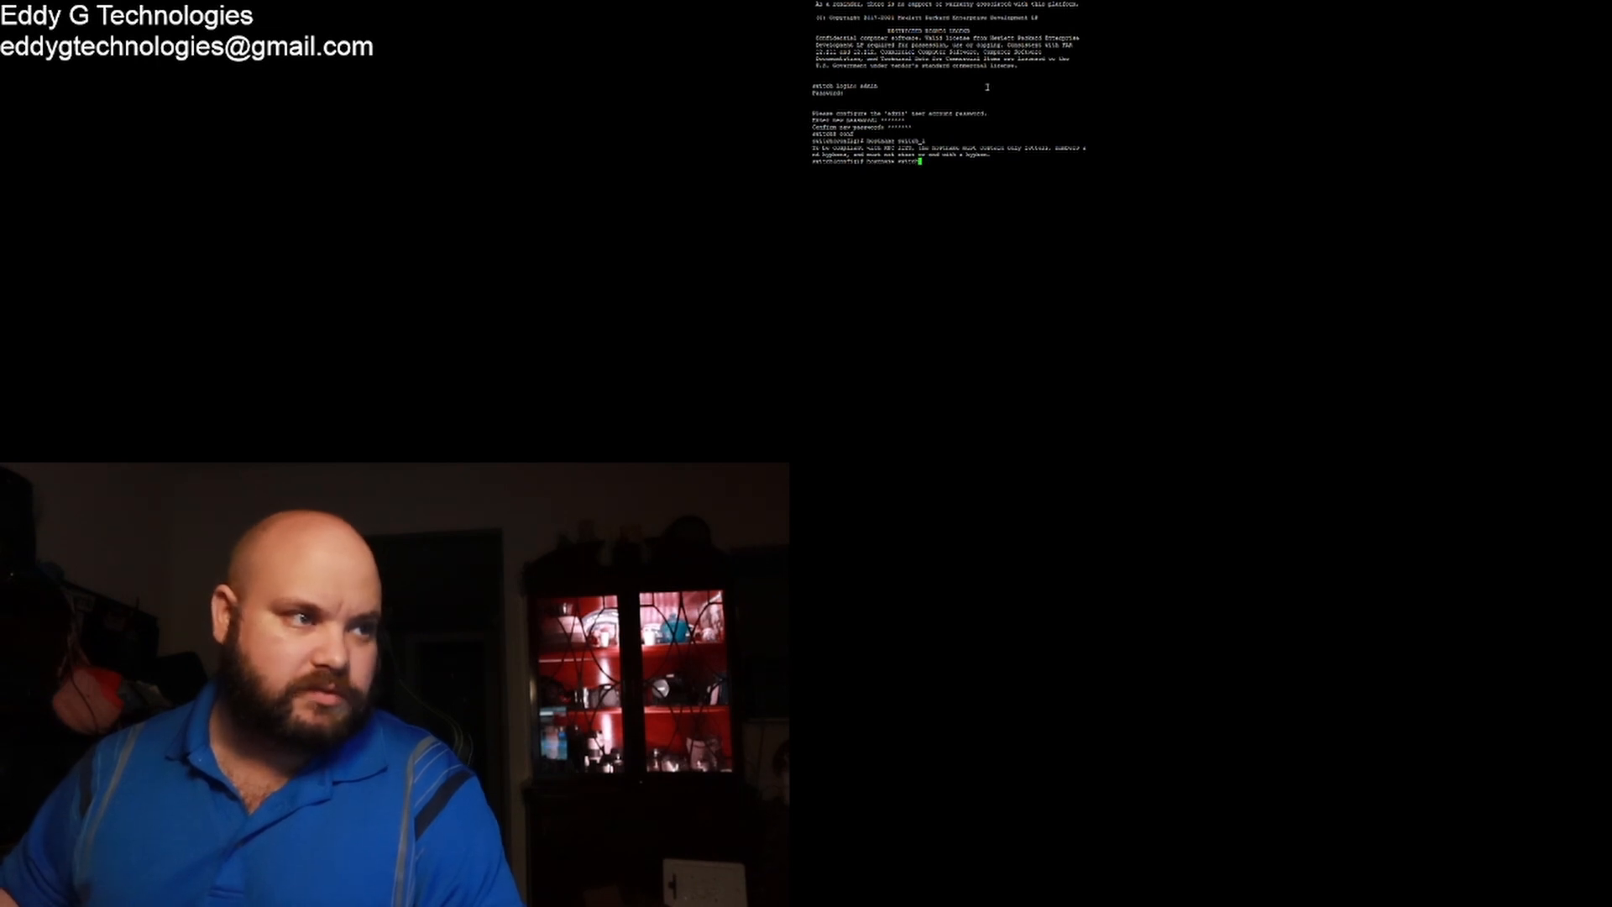
type("-")
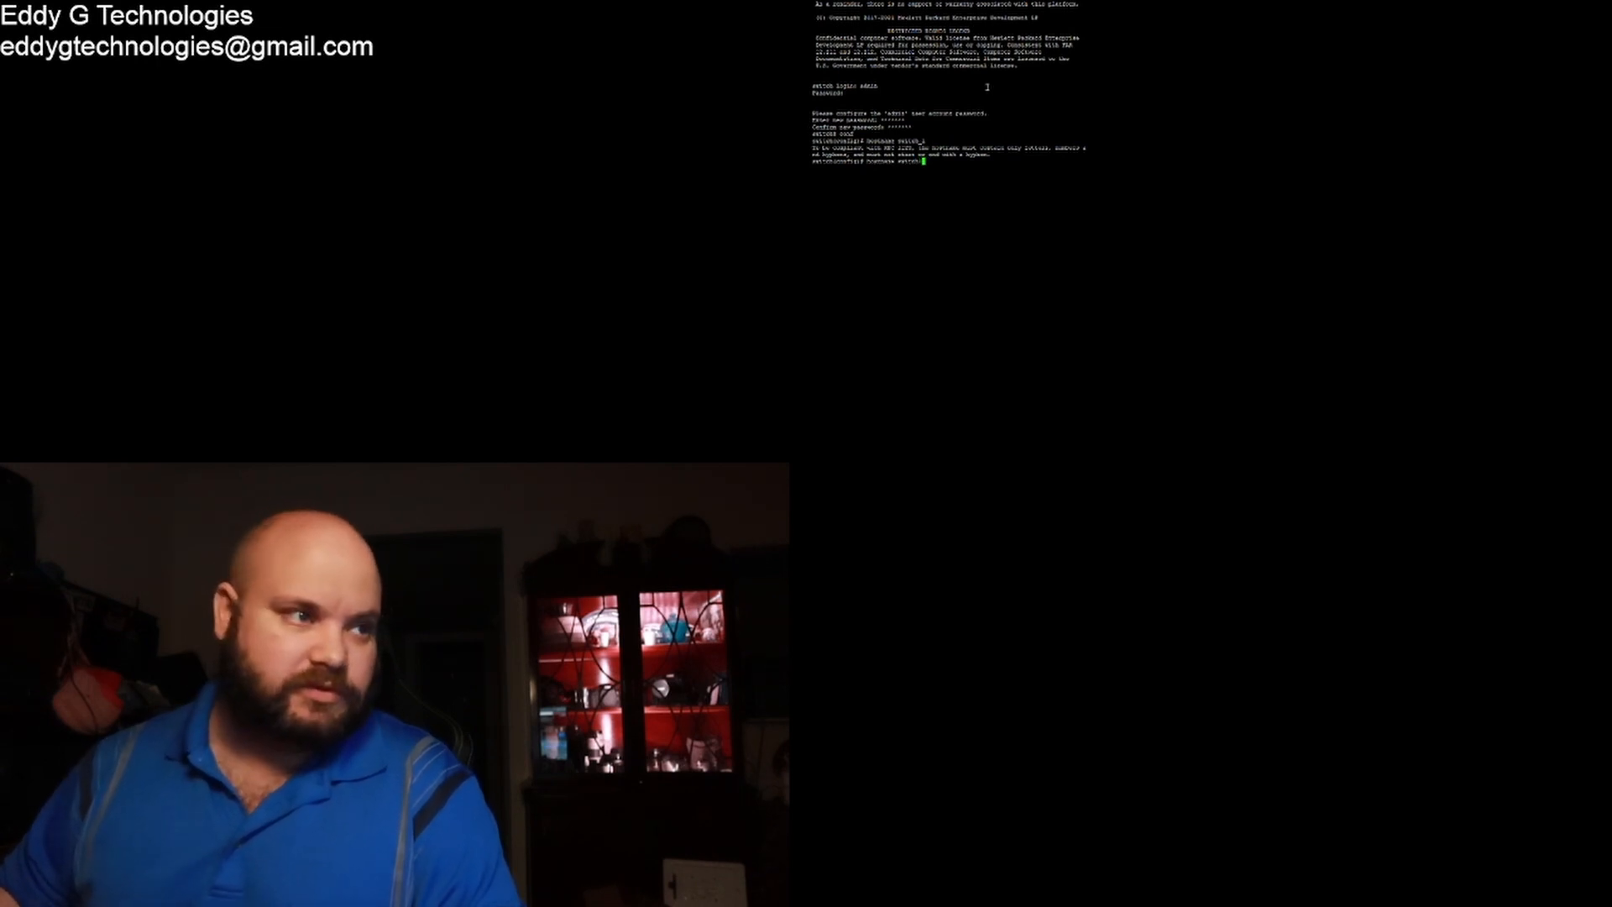
key("Return")
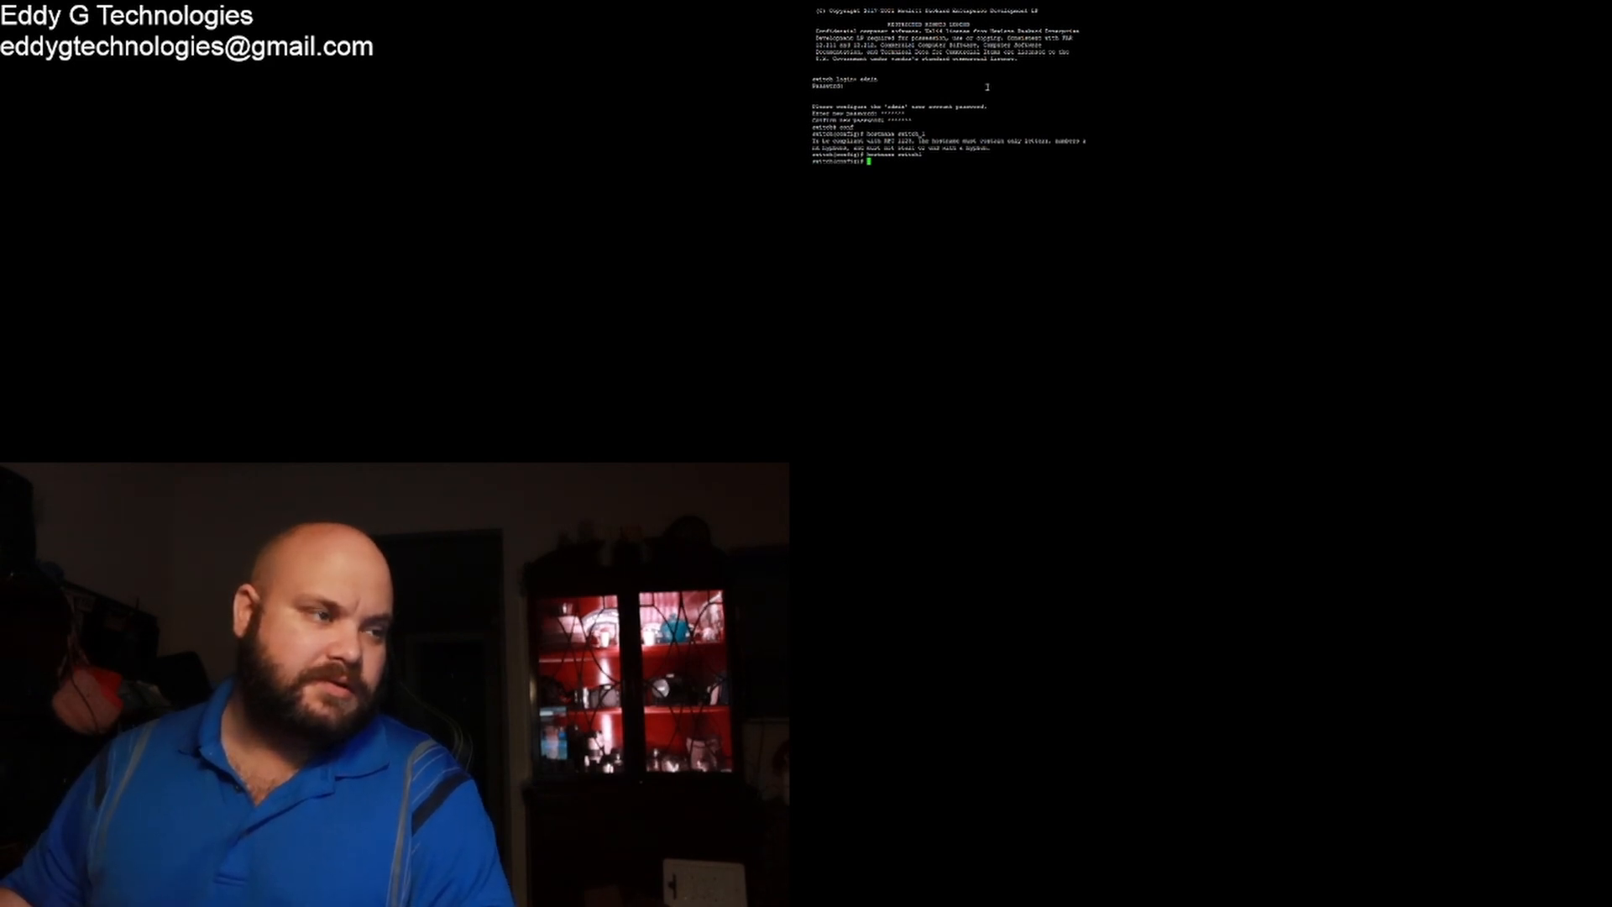
key("Return")
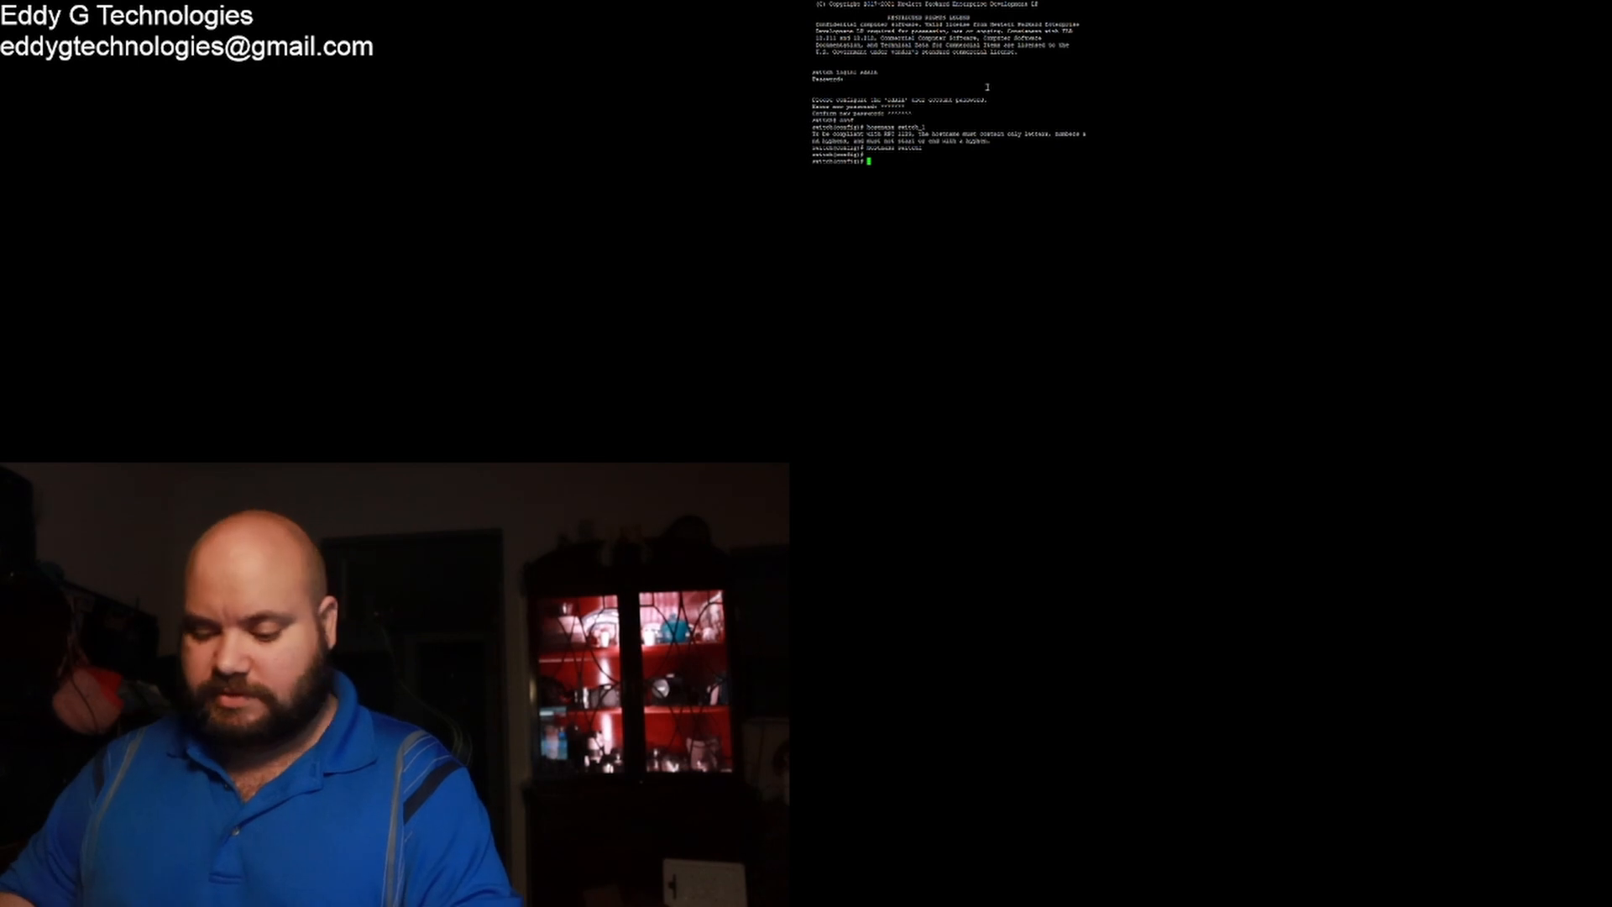
Step: Save the running configuration to startup with wr mem
type("vr mem")
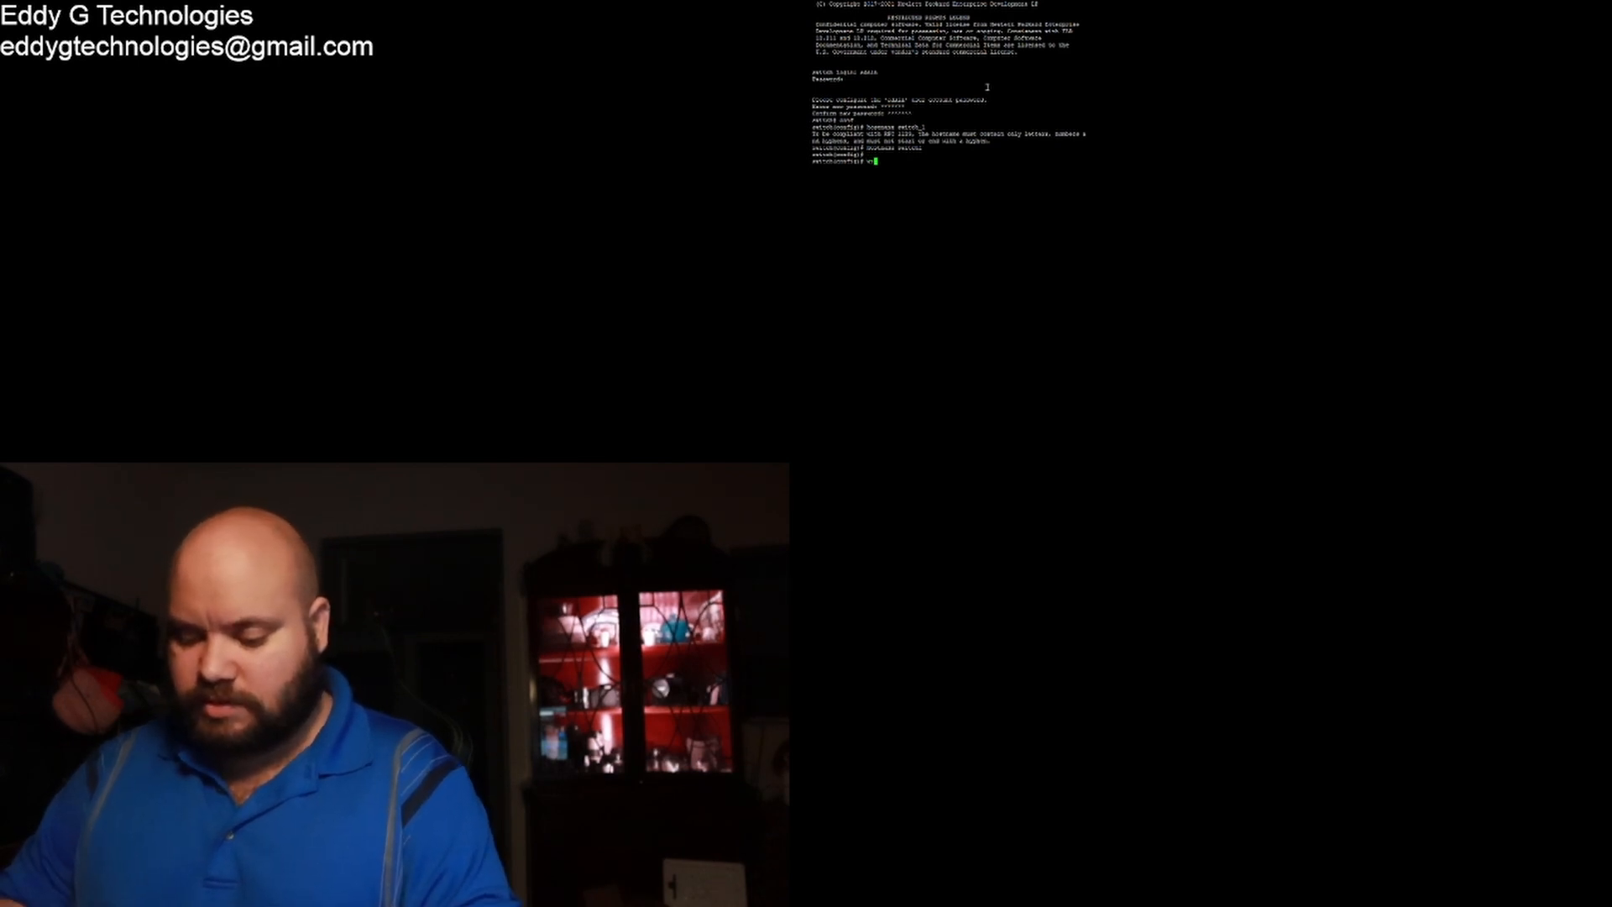
key("Return")
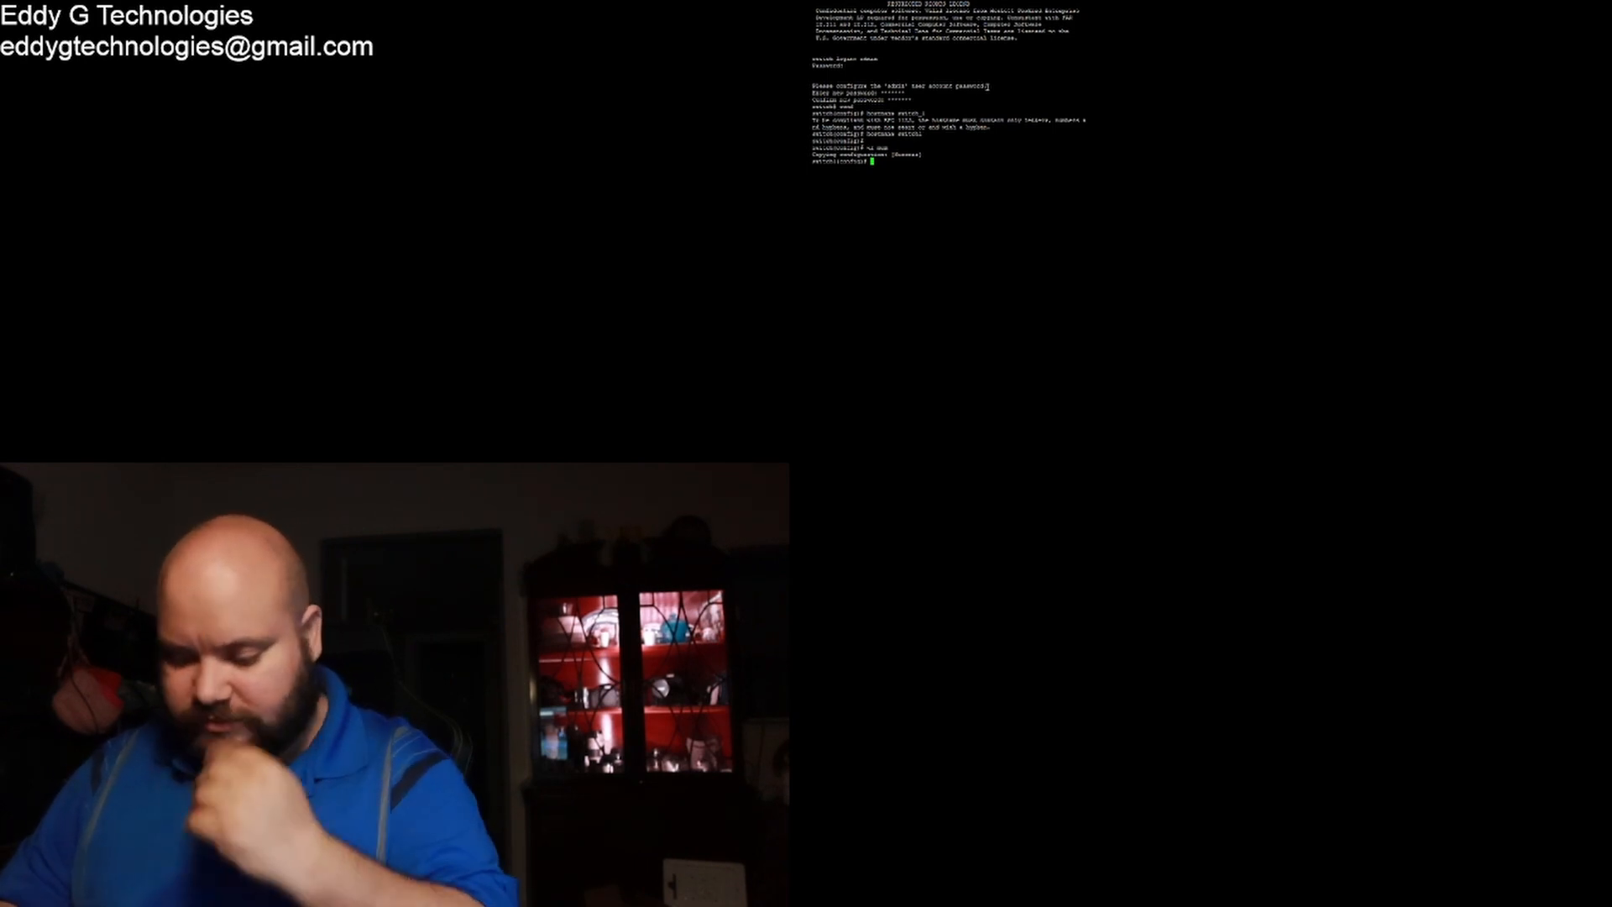
Step: Try 'interface 1/1/1', then list the available interface types with 'interface ?'
type("interfa")
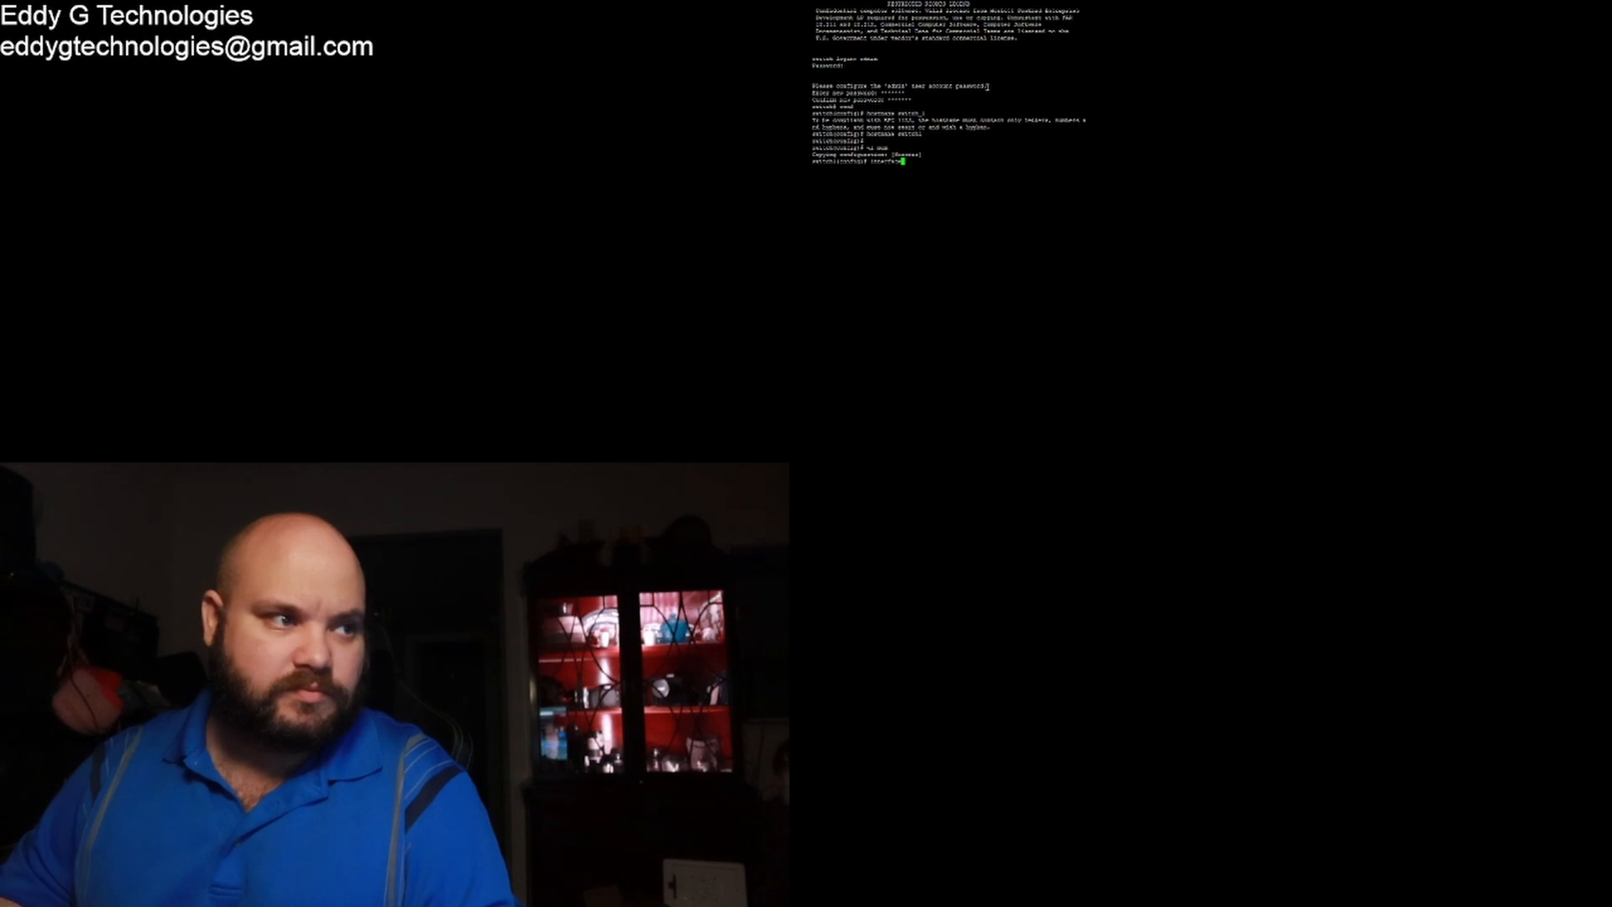
type("ce 1/1/1")
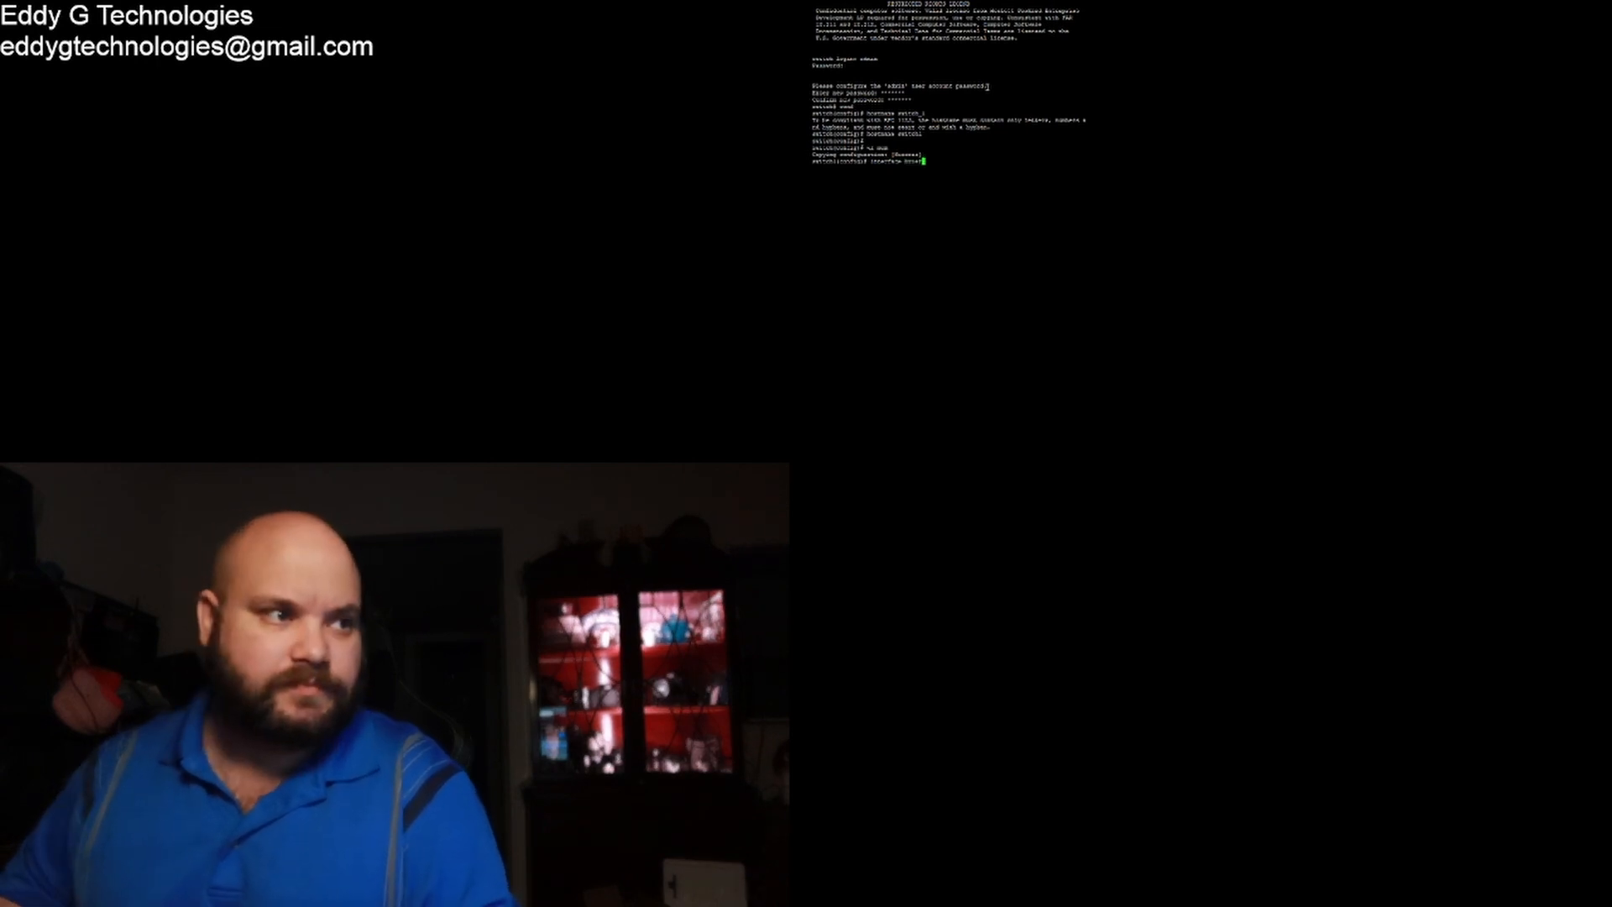
key("Return")
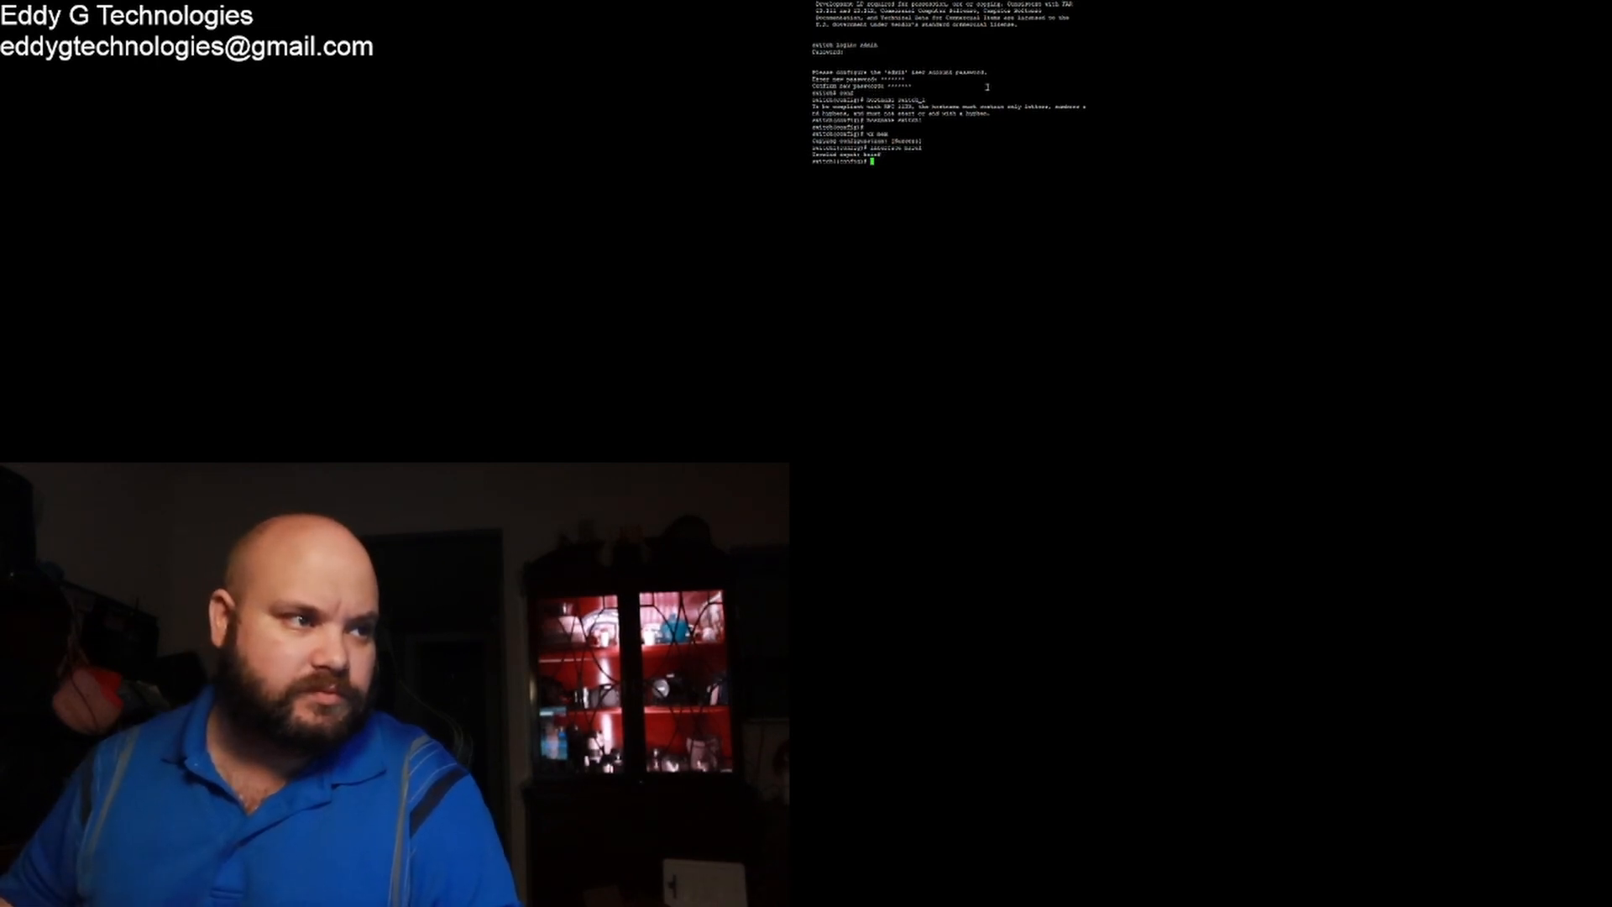
key("Up")
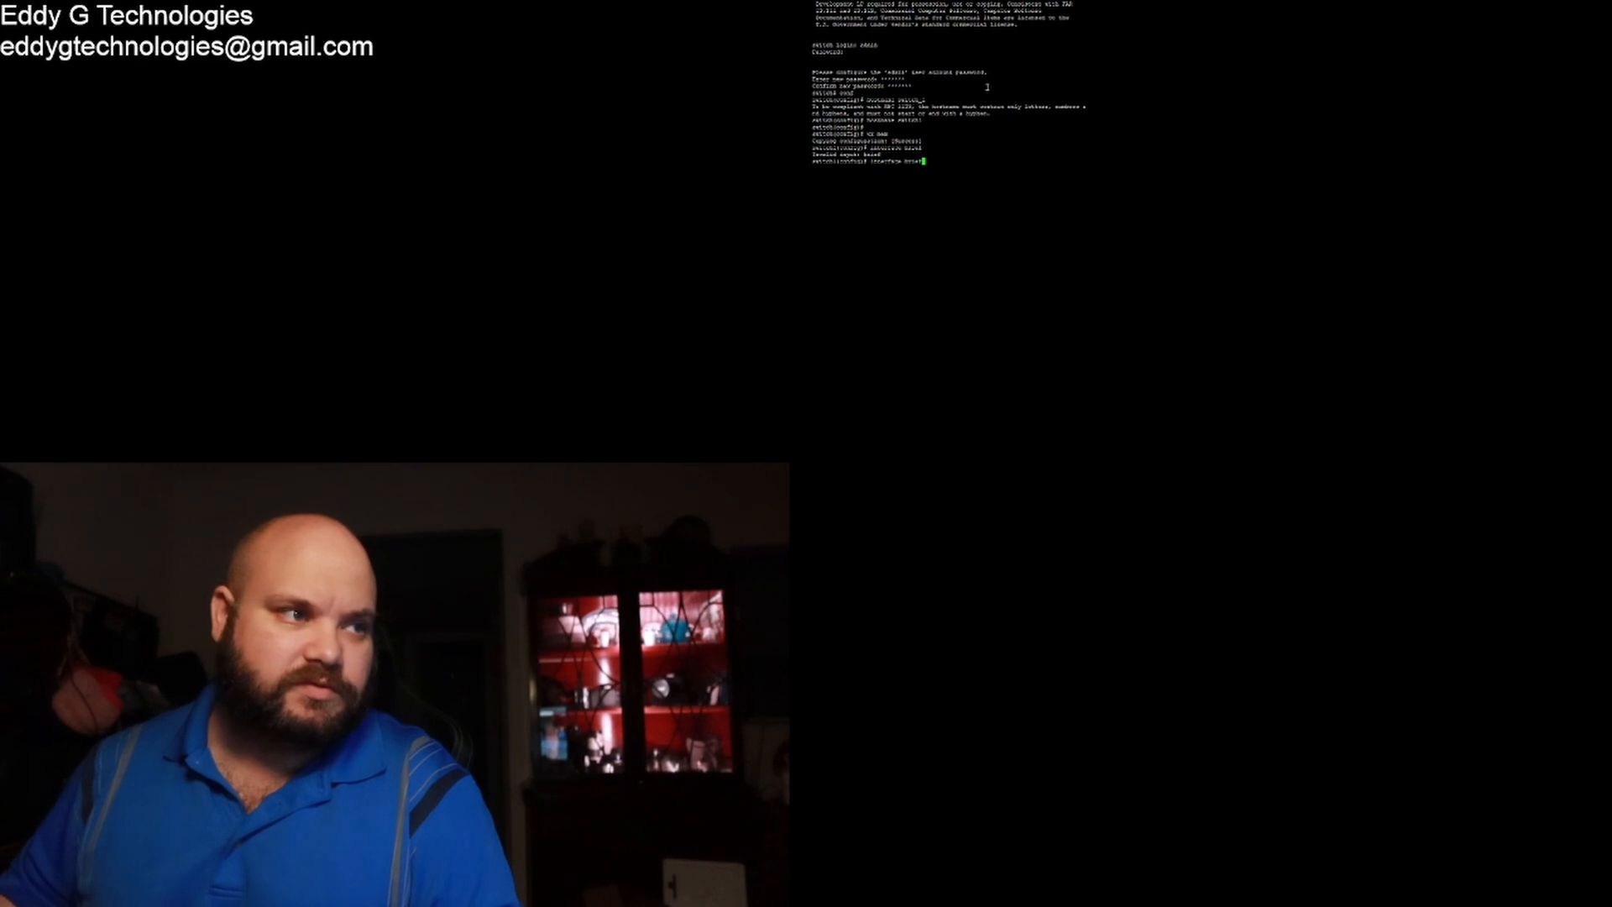
key("BackSpace")
key("BackSpace")
key("BackSpace")
key("BackSpace")
key("BackSpace")
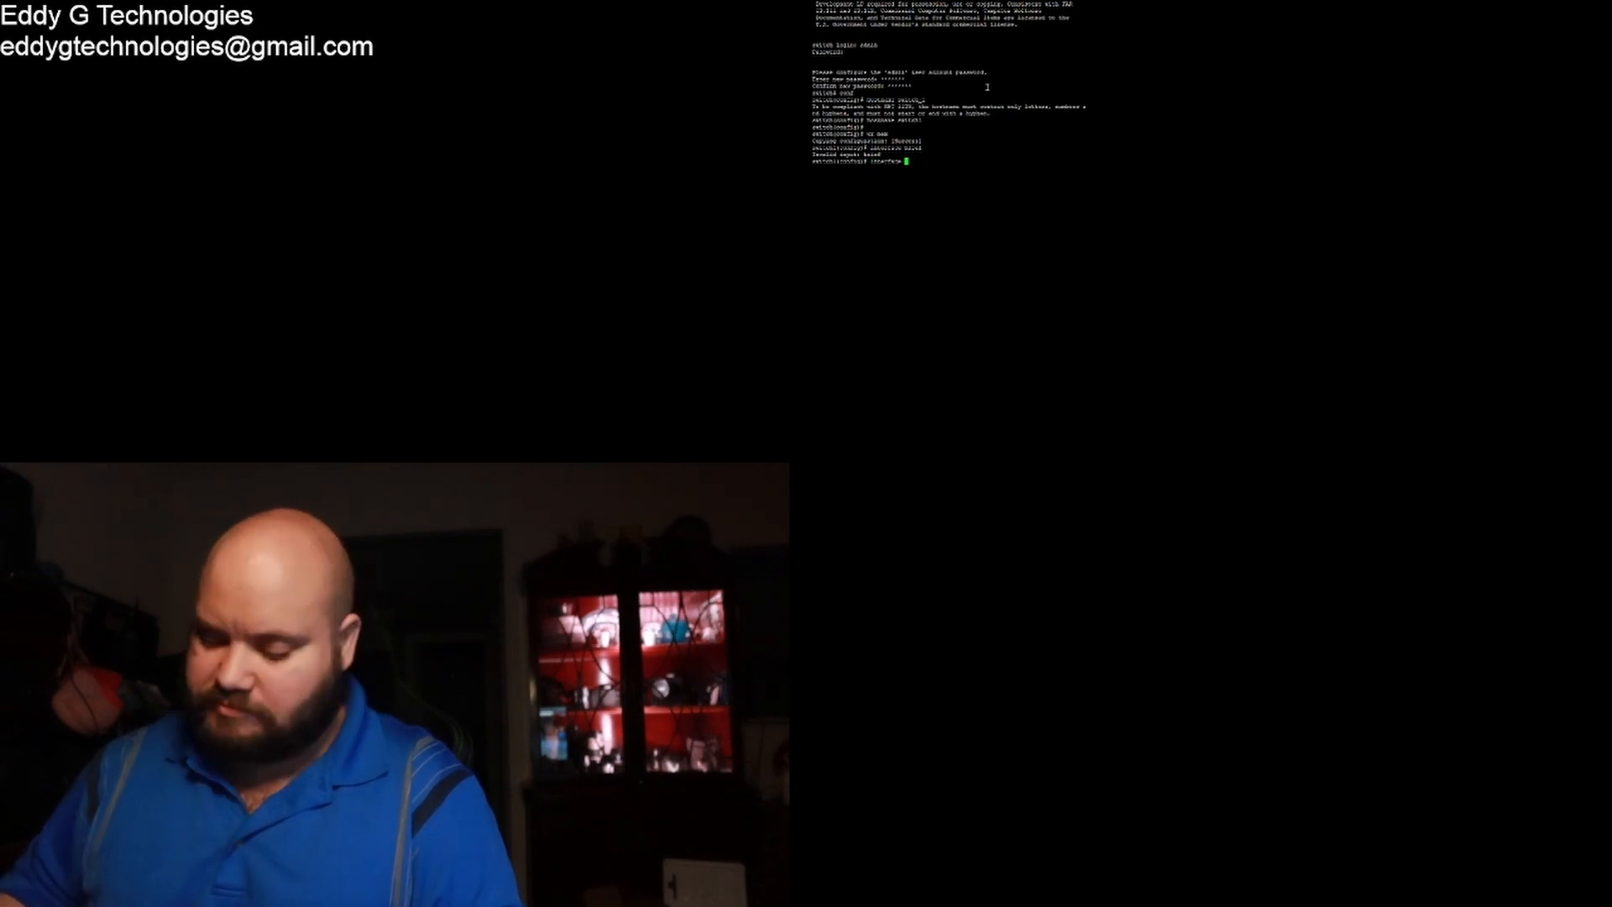
key("question")
key("Return")
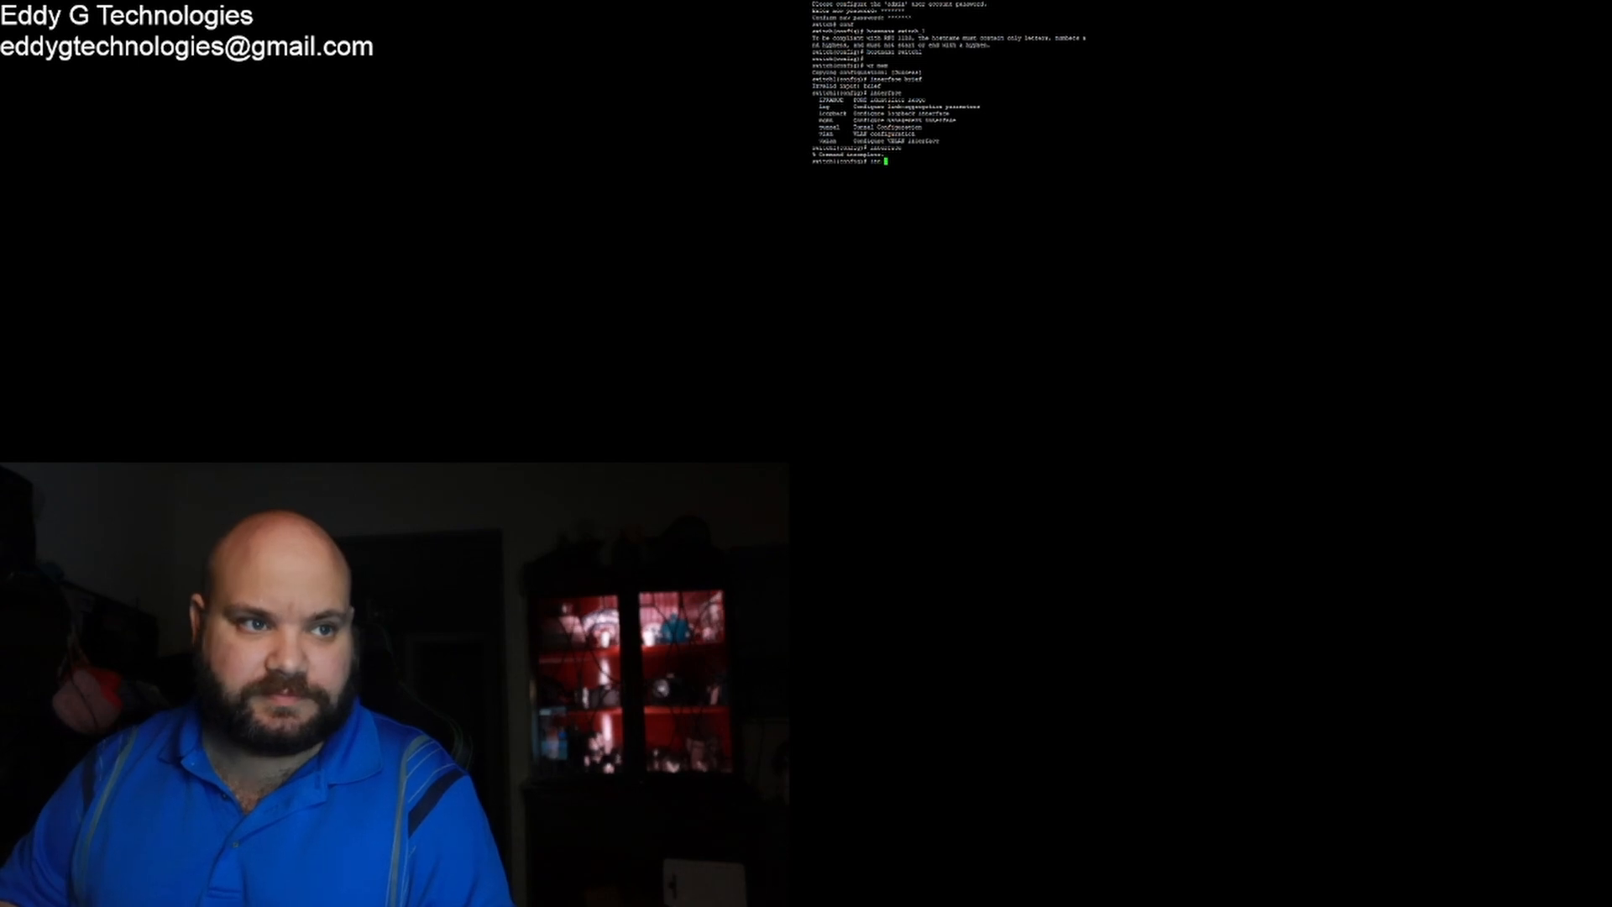
Step: Enable port 1/1/1 with no shutdown and leave its interface configuration
type("int 1/1/")
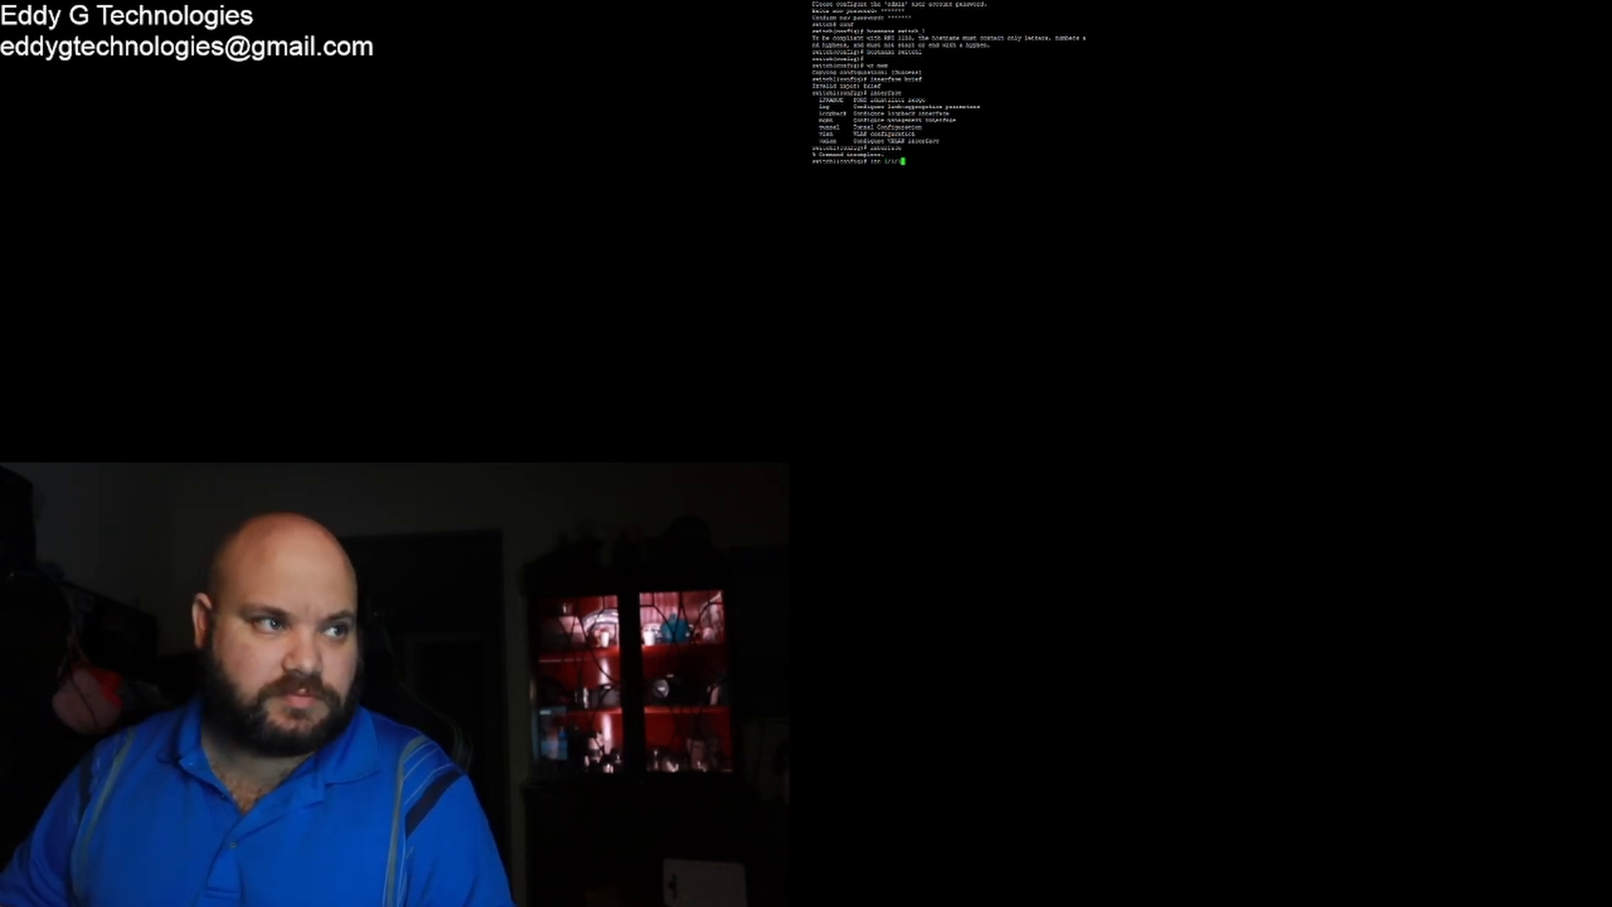
type("1")
key("Return")
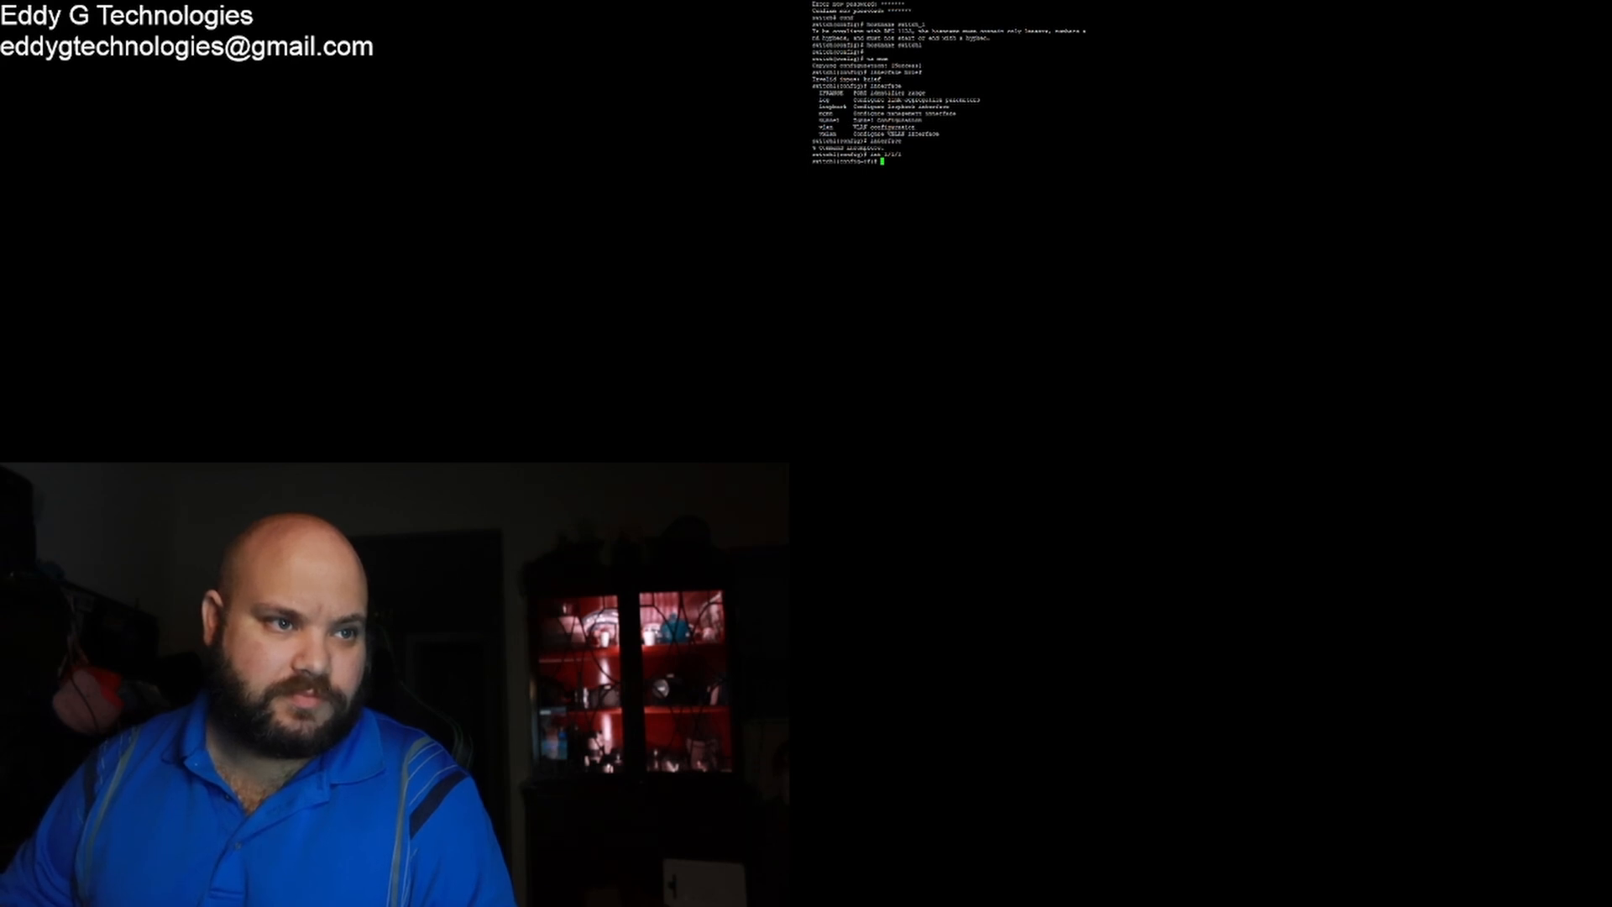
type("no shutdow")
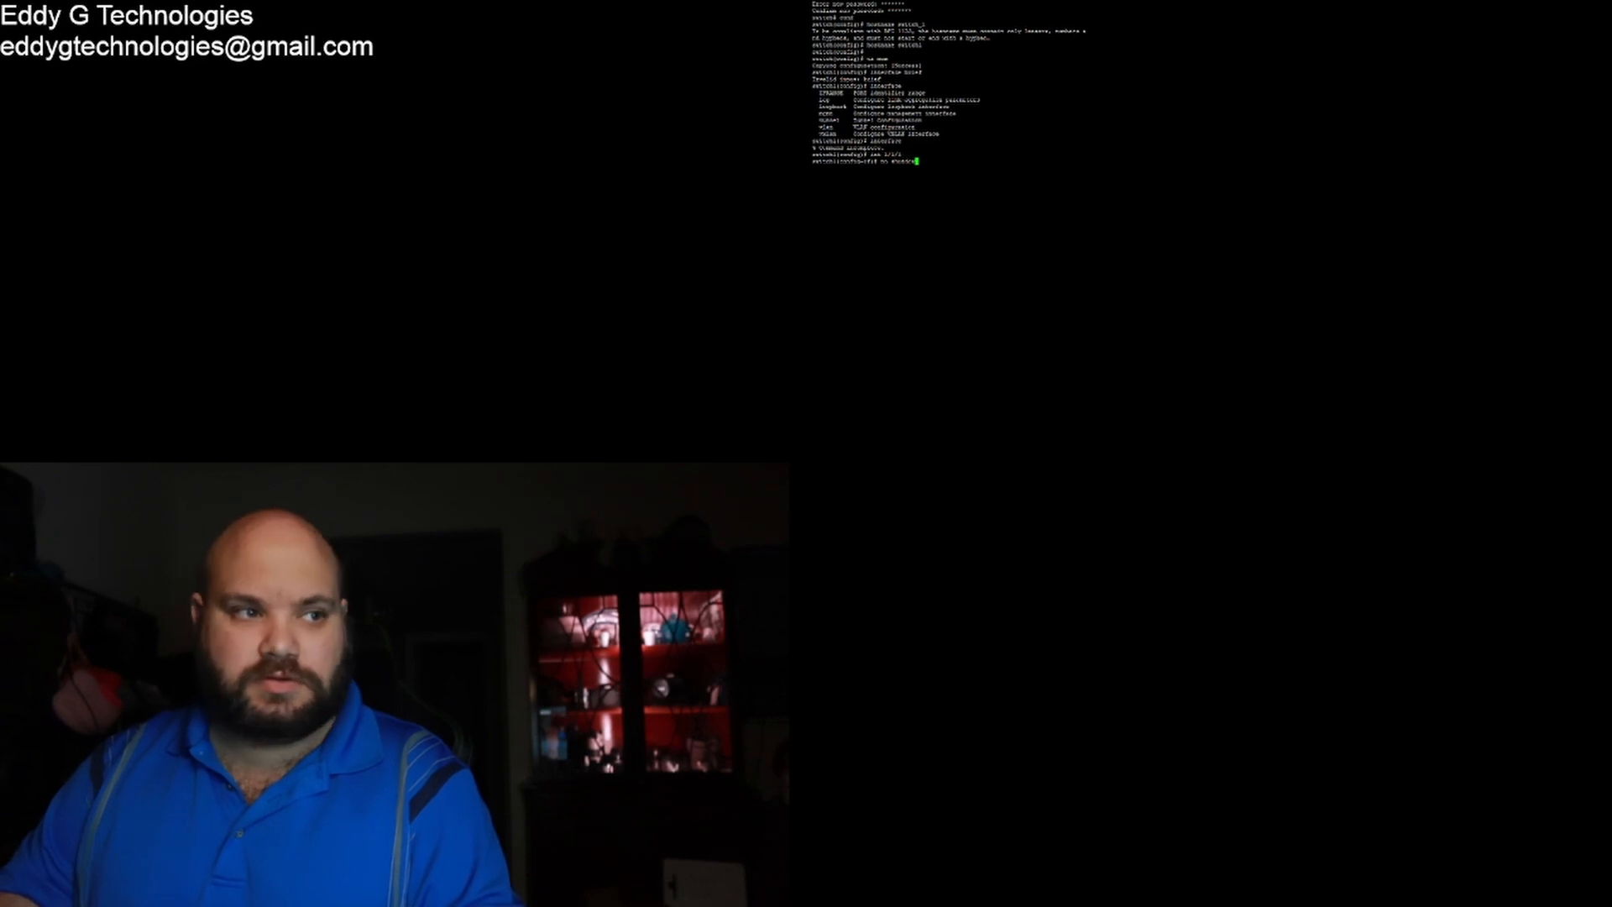
type("n")
key("Return")
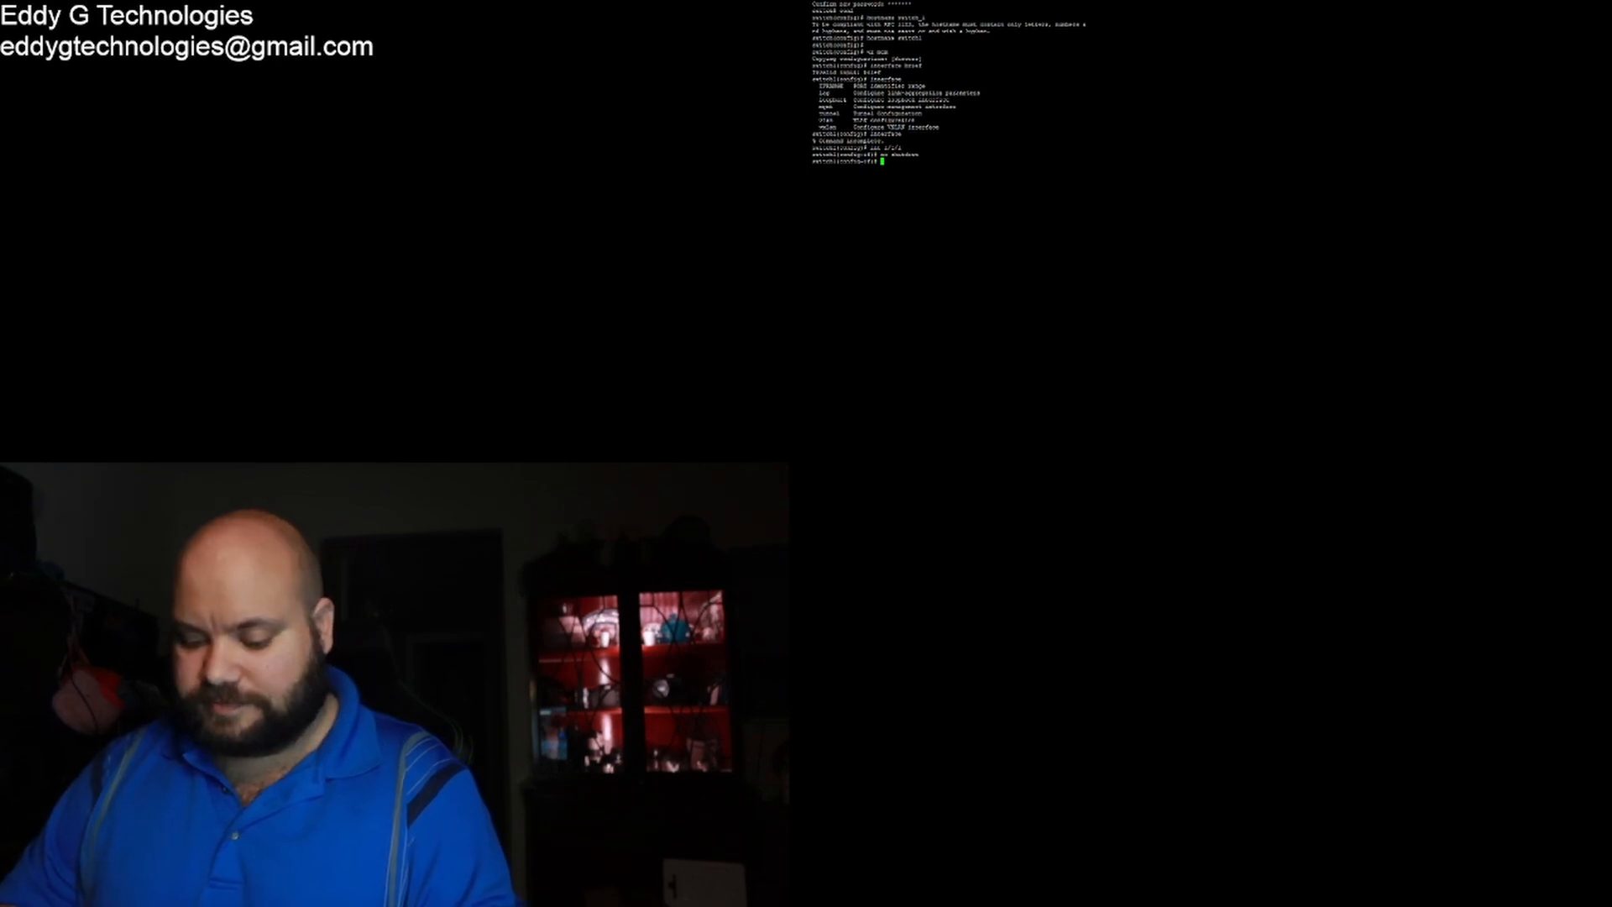
type("exit")
key("Return")
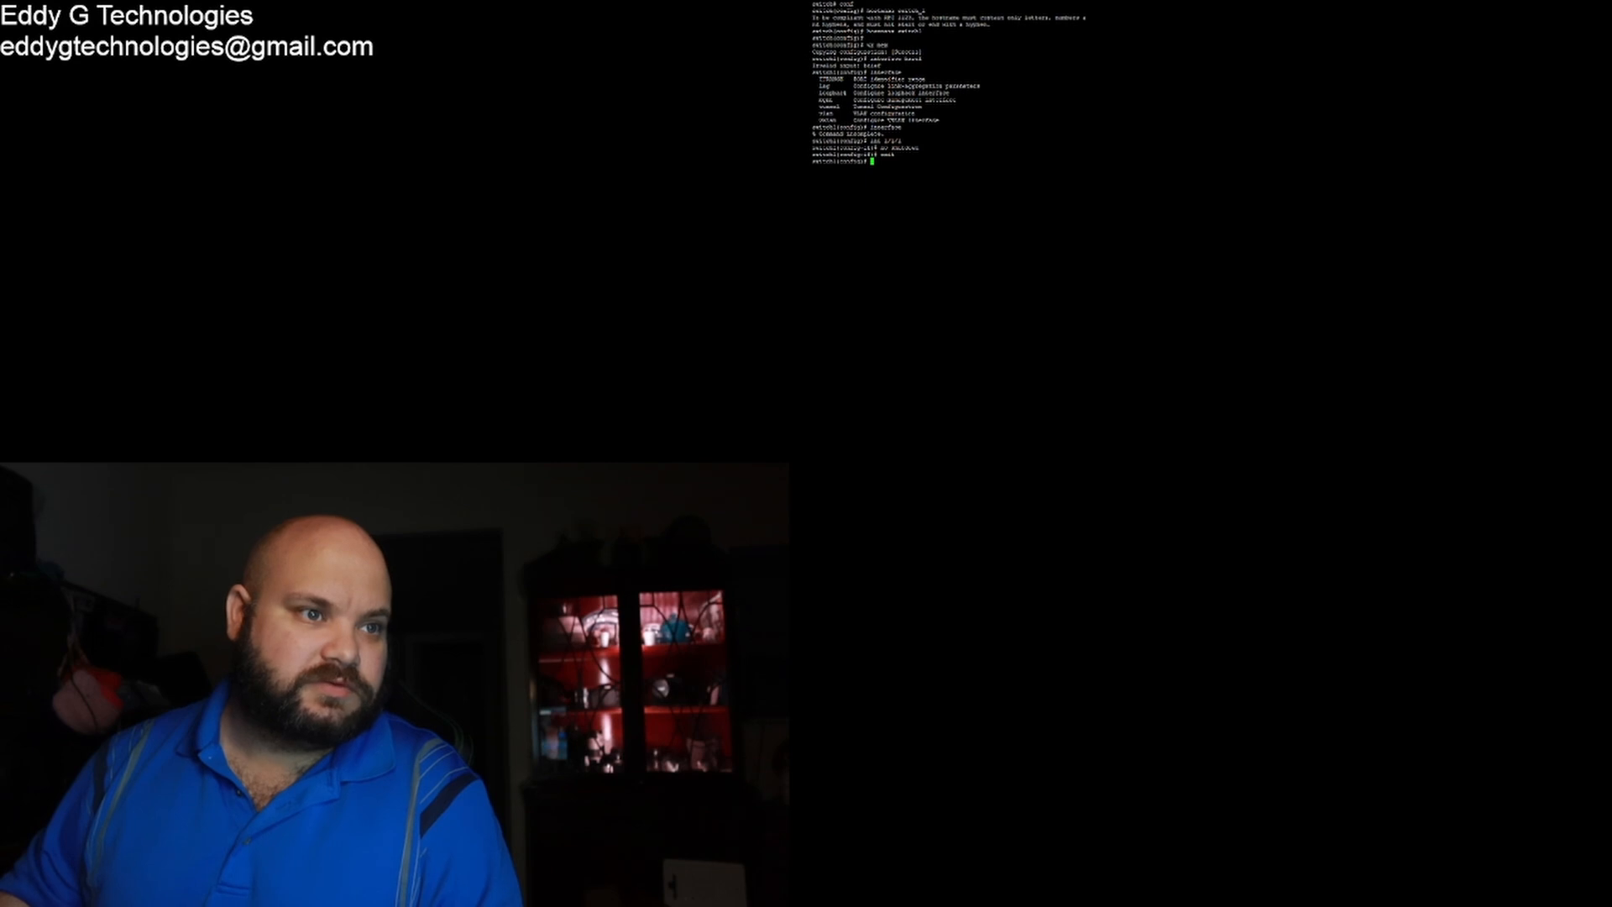
Step: Open port 1/1/2, correcting the mistyped interface number, and enable it with no shutdown
type("i")
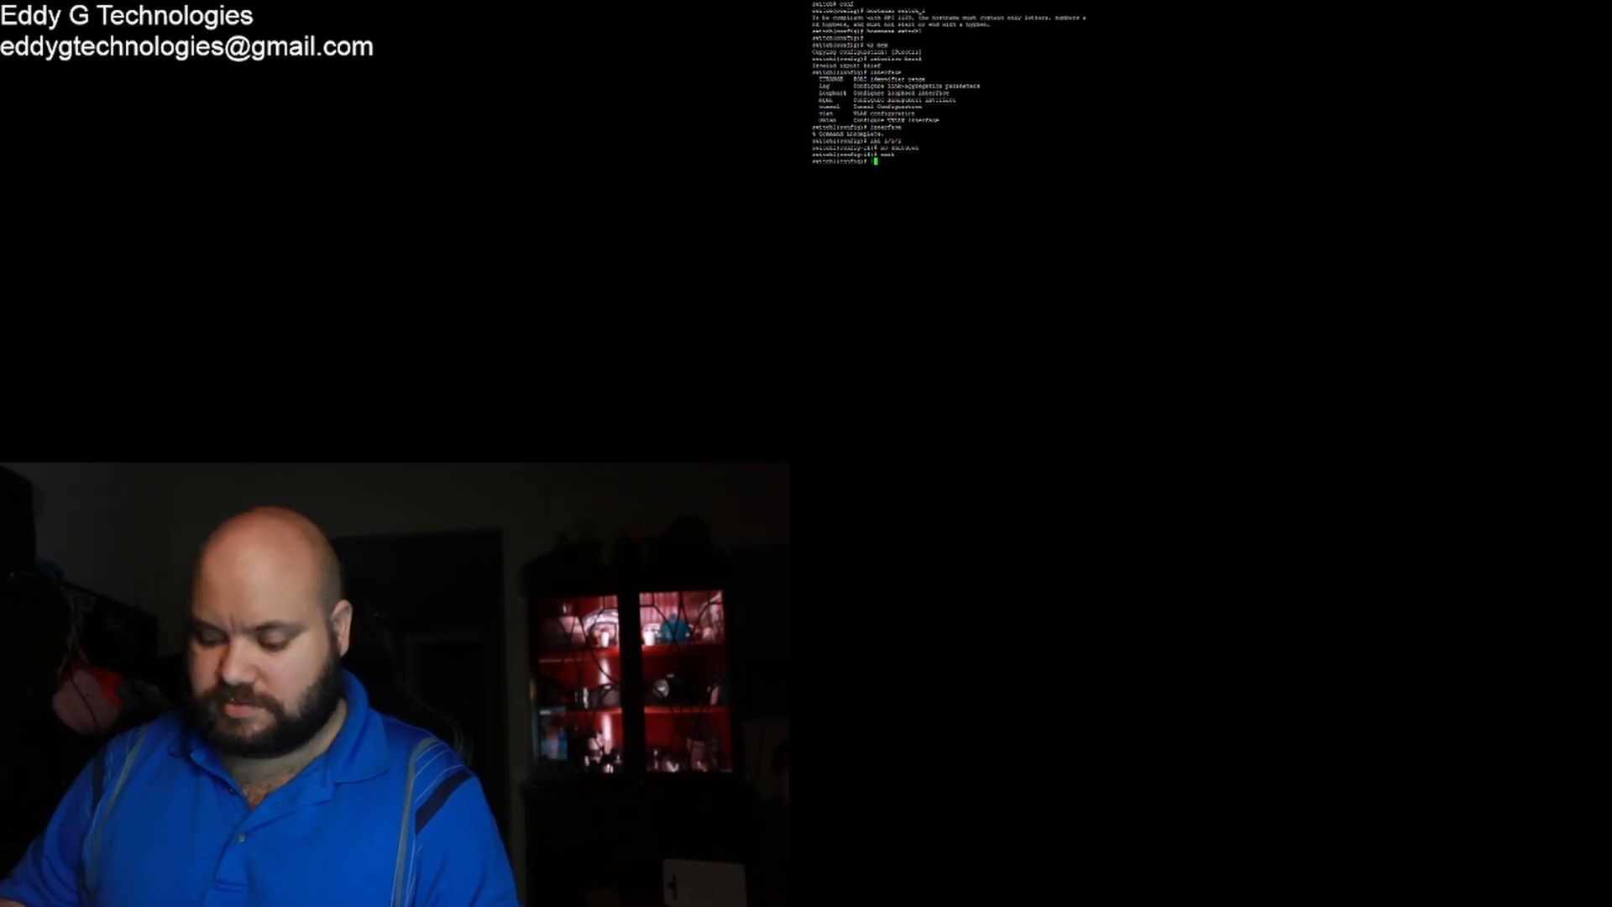
type("nt ")
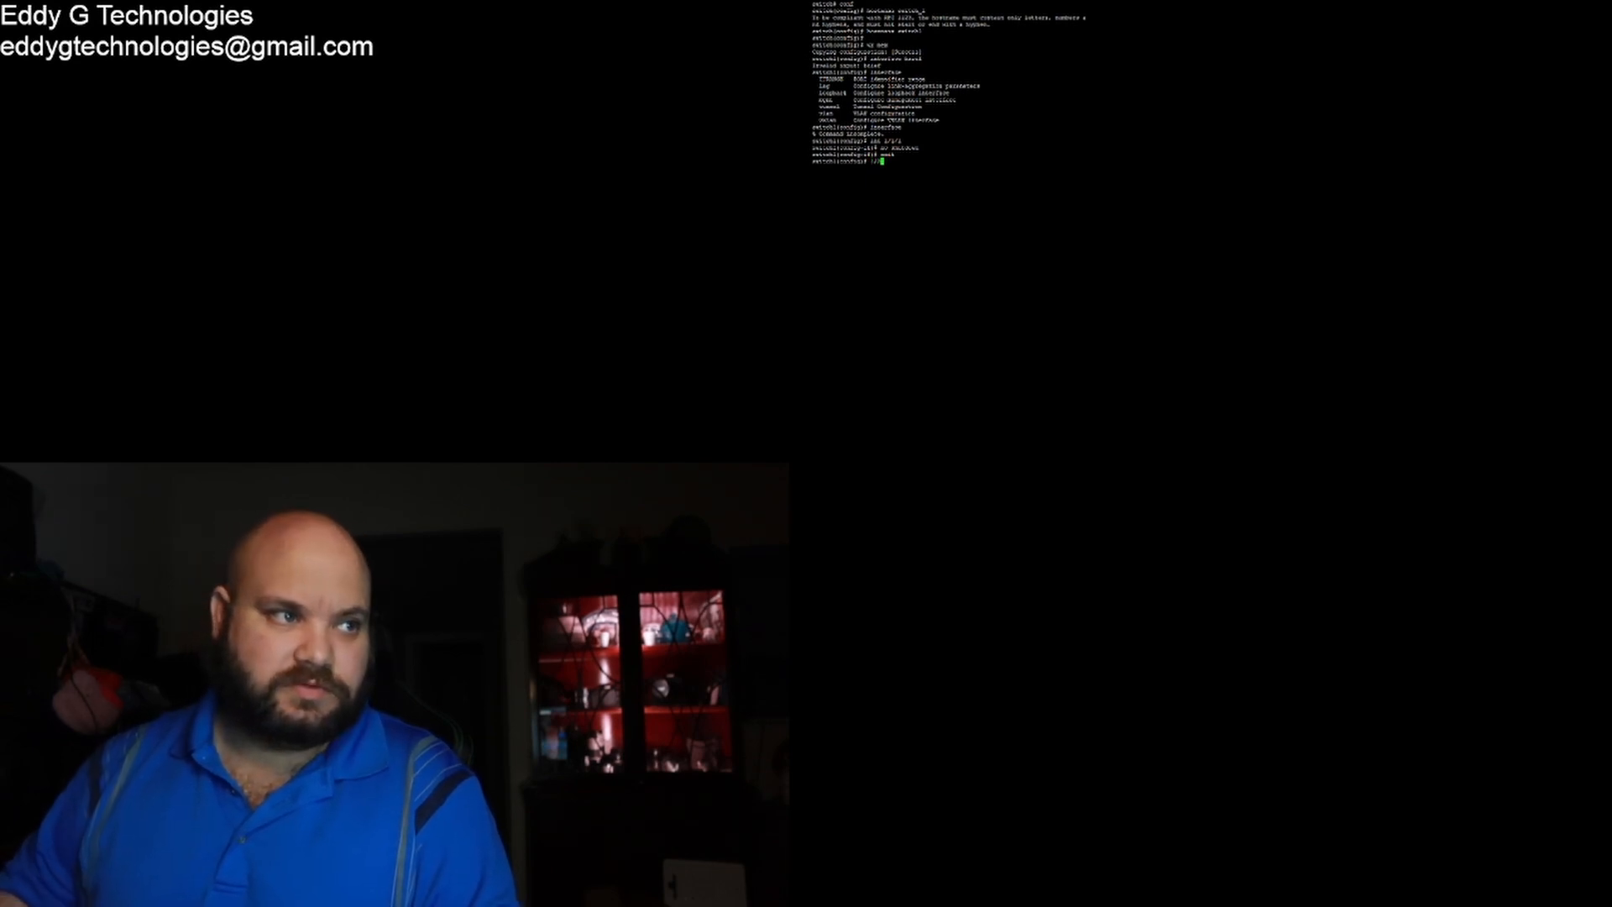
type("1")
key("Return")
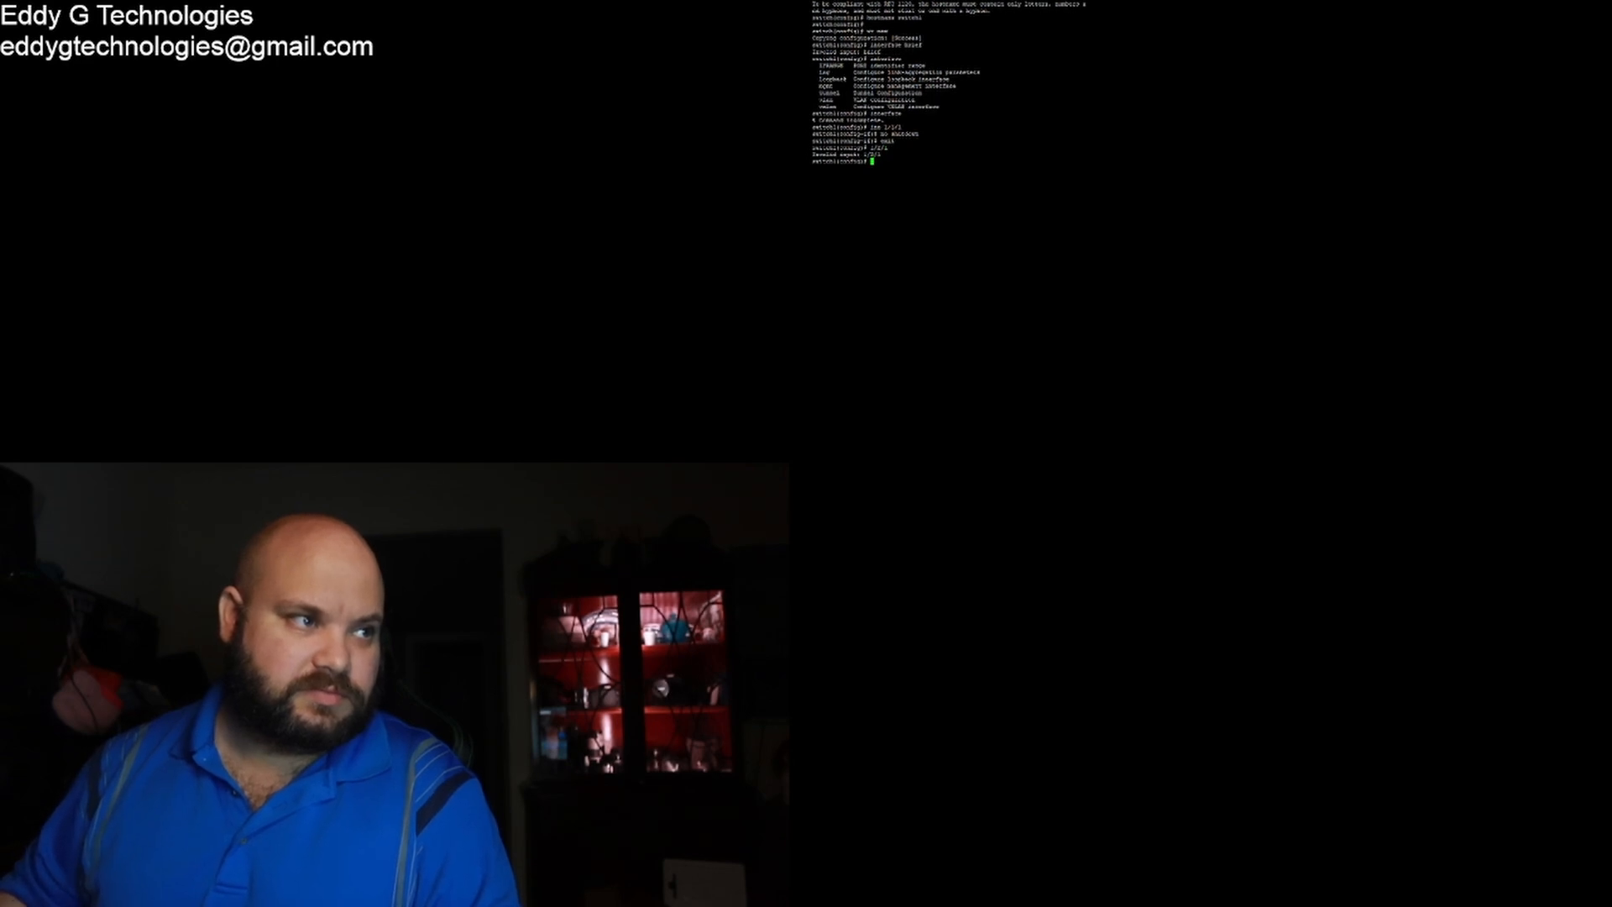
type("1/2/1")
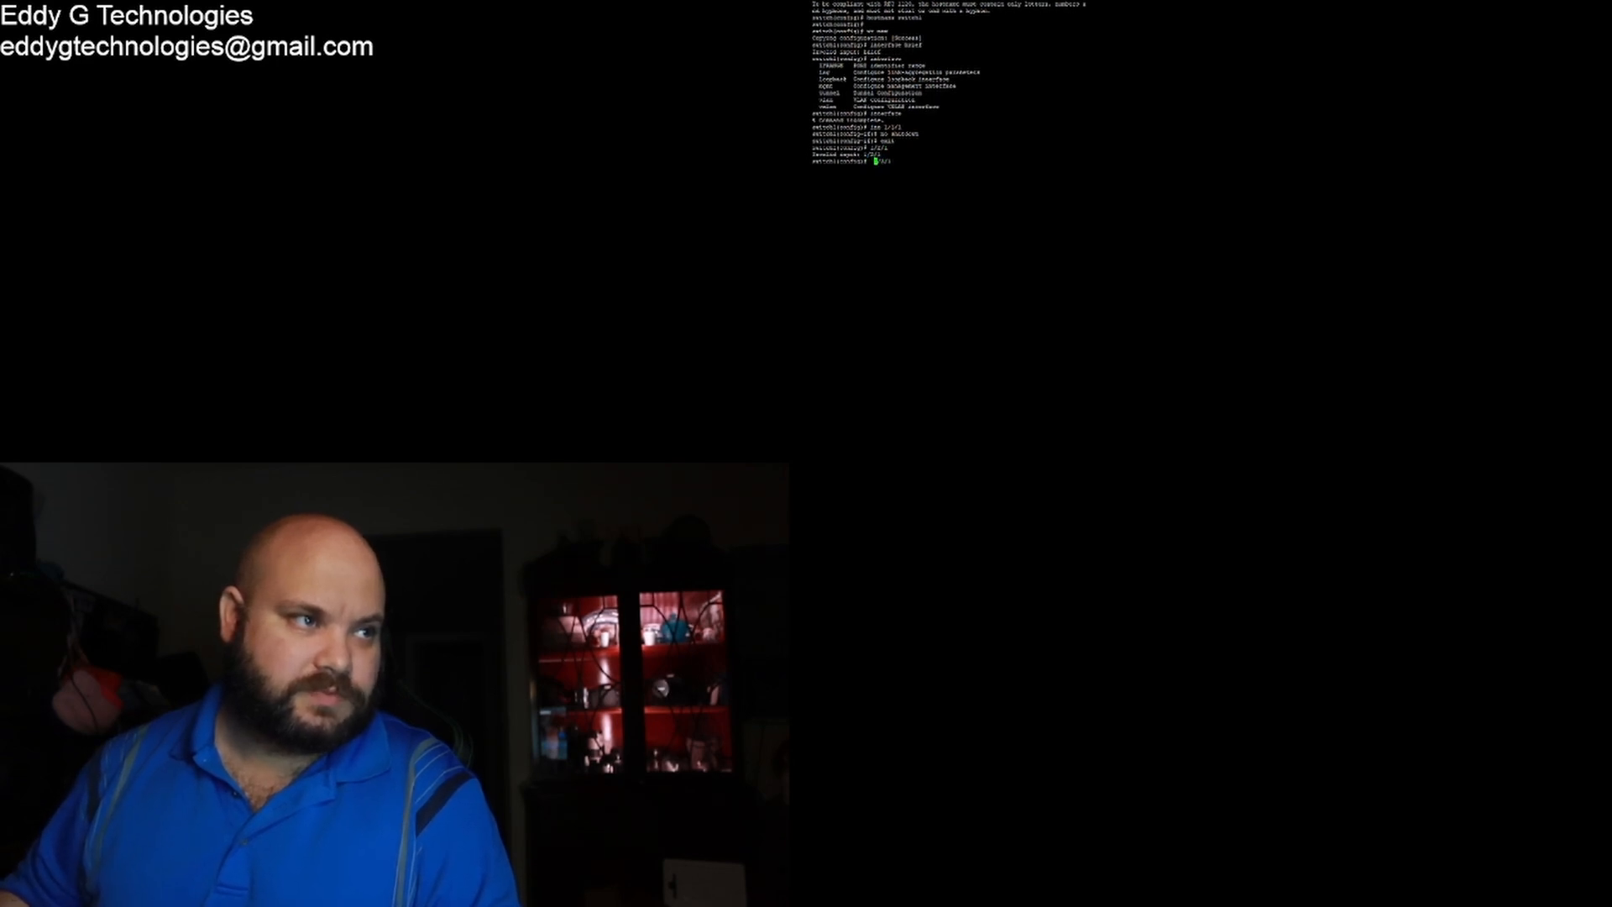
type(" int")
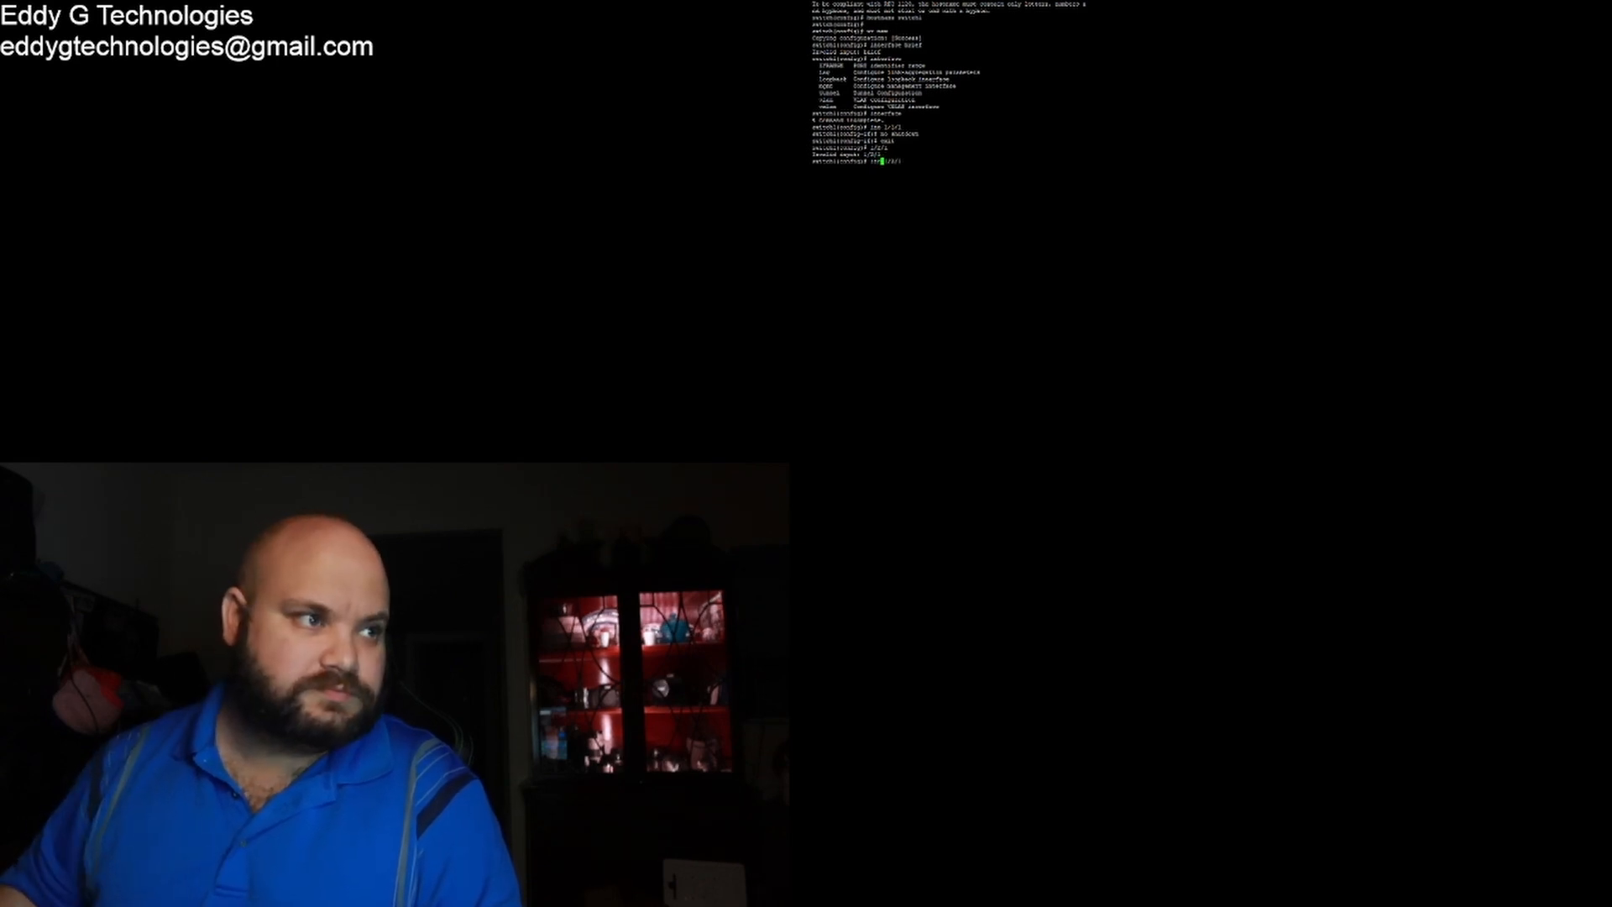
key("Return")
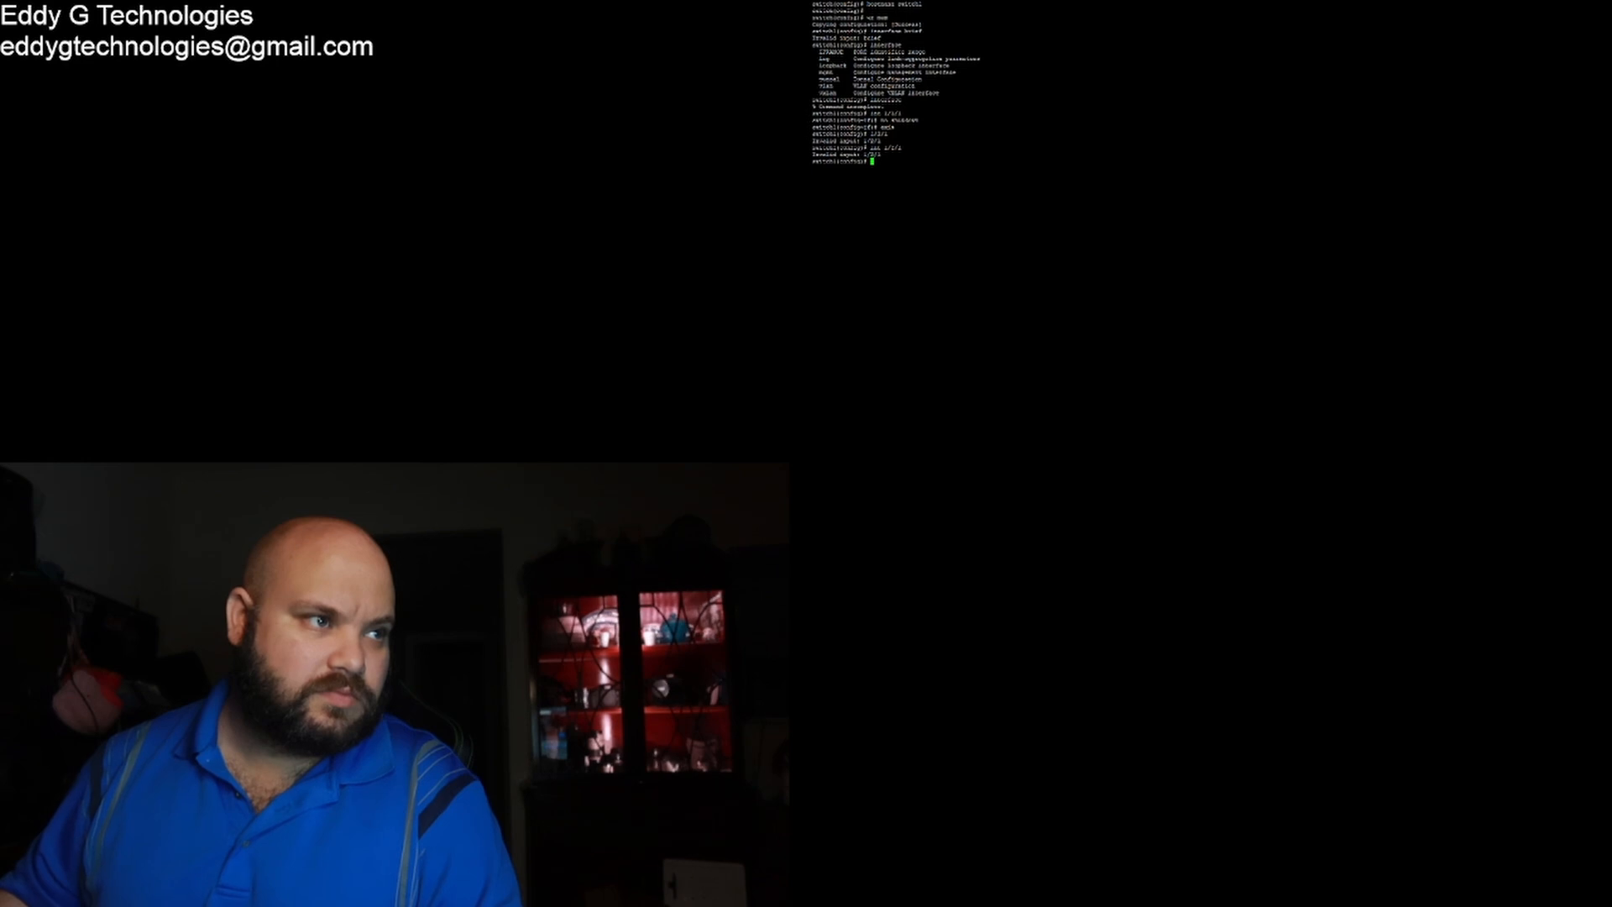
key("Up")
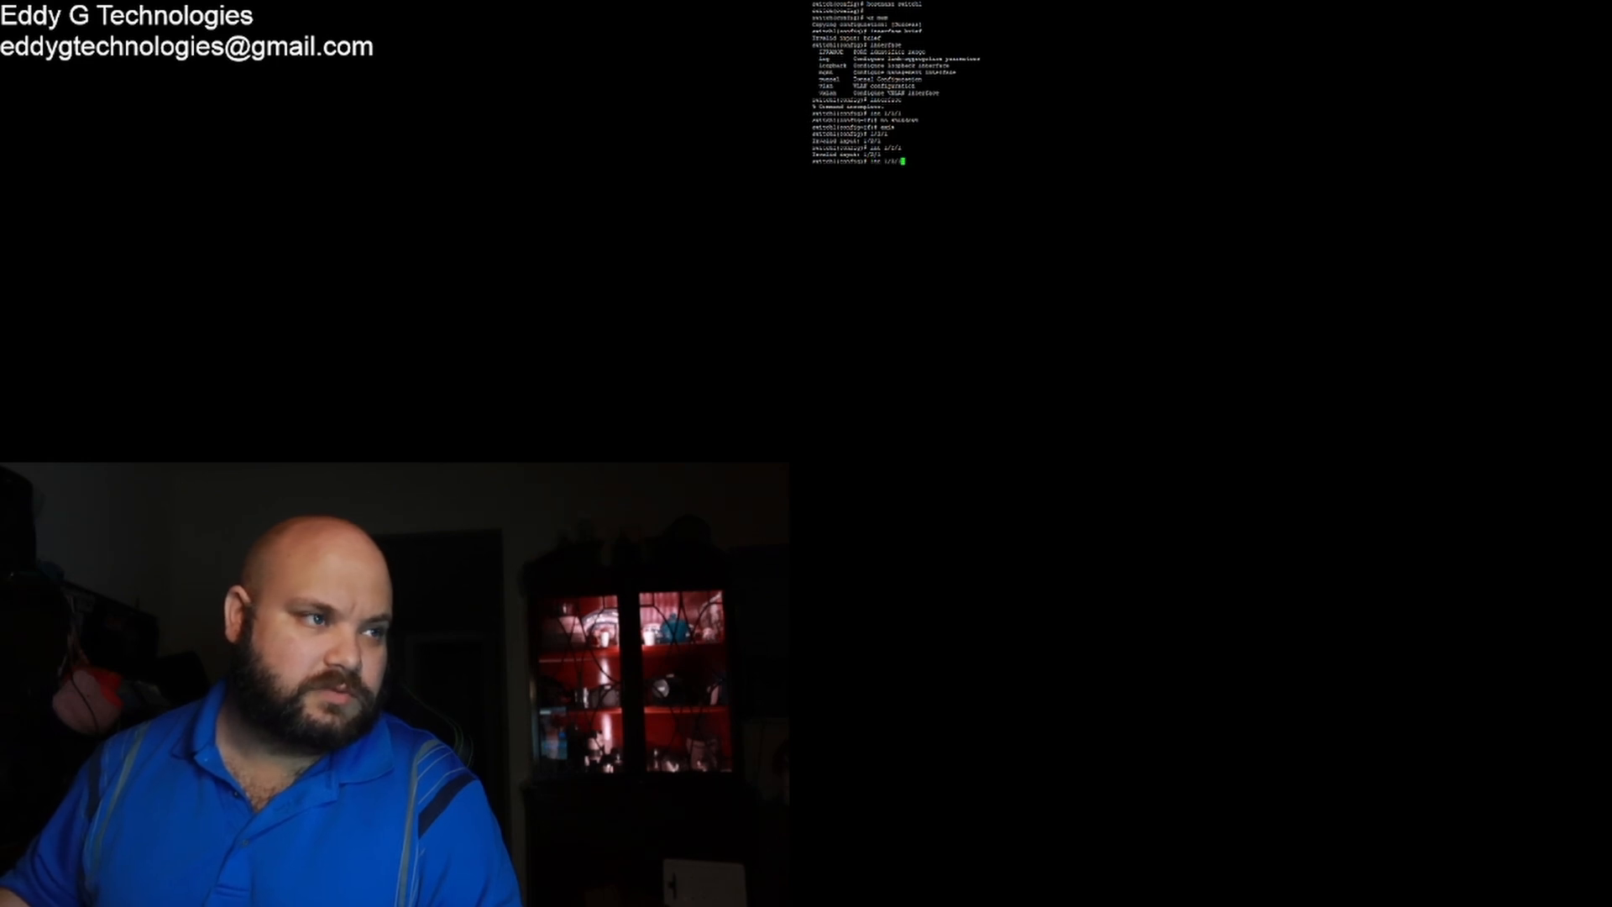
key("BackSpace")
key("BackSpace")
key("BackSpace")
type("1/")
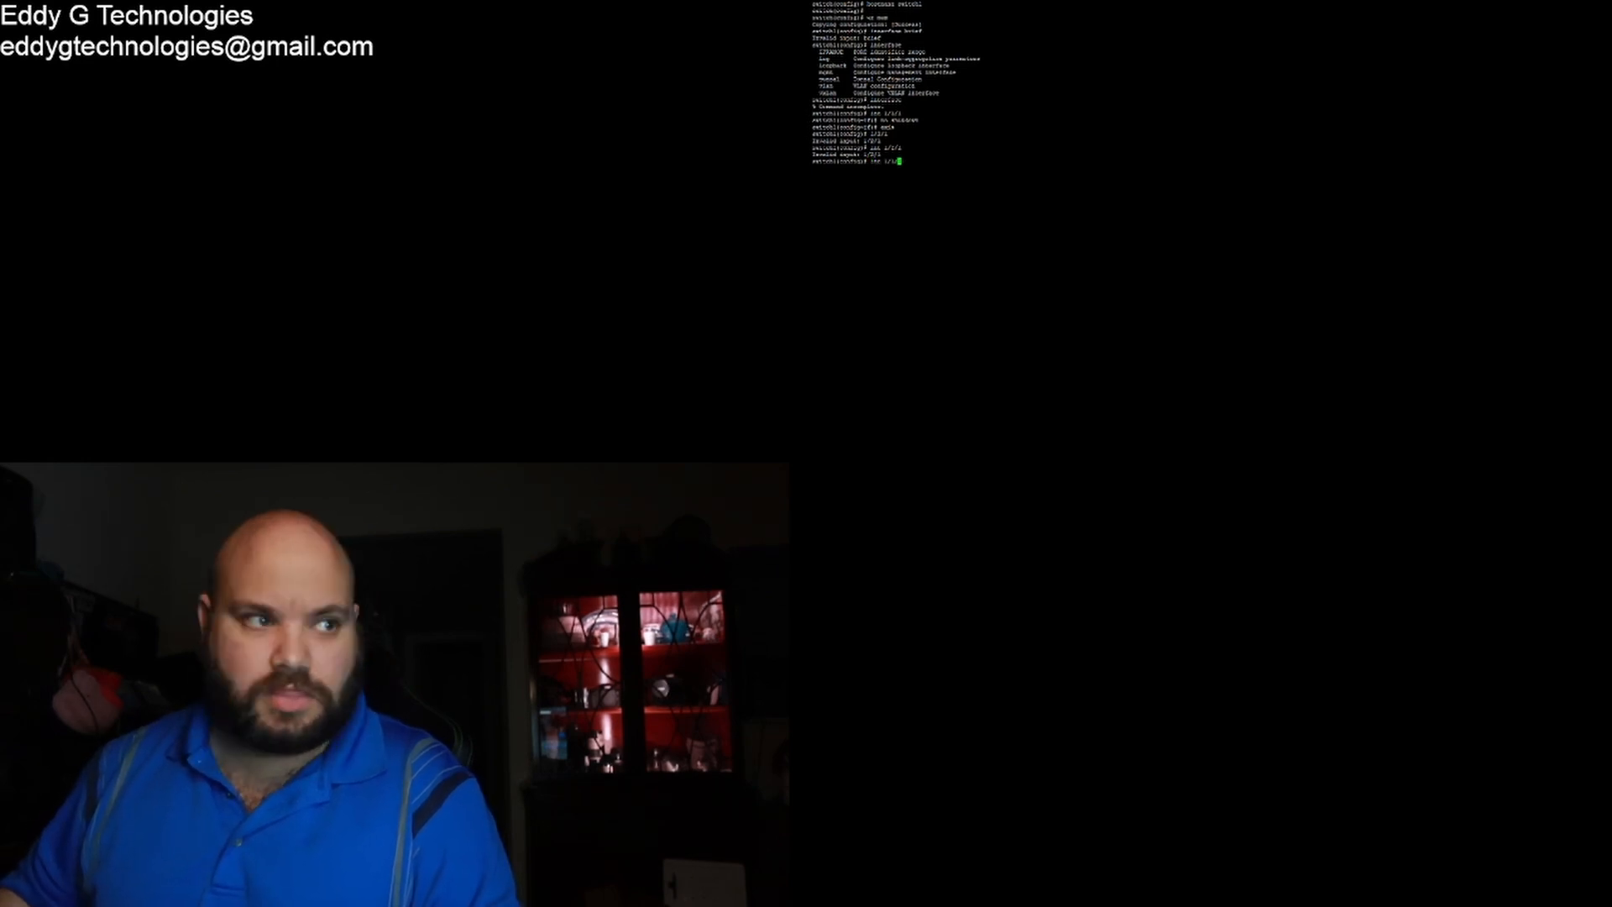
type("2")
key("Return")
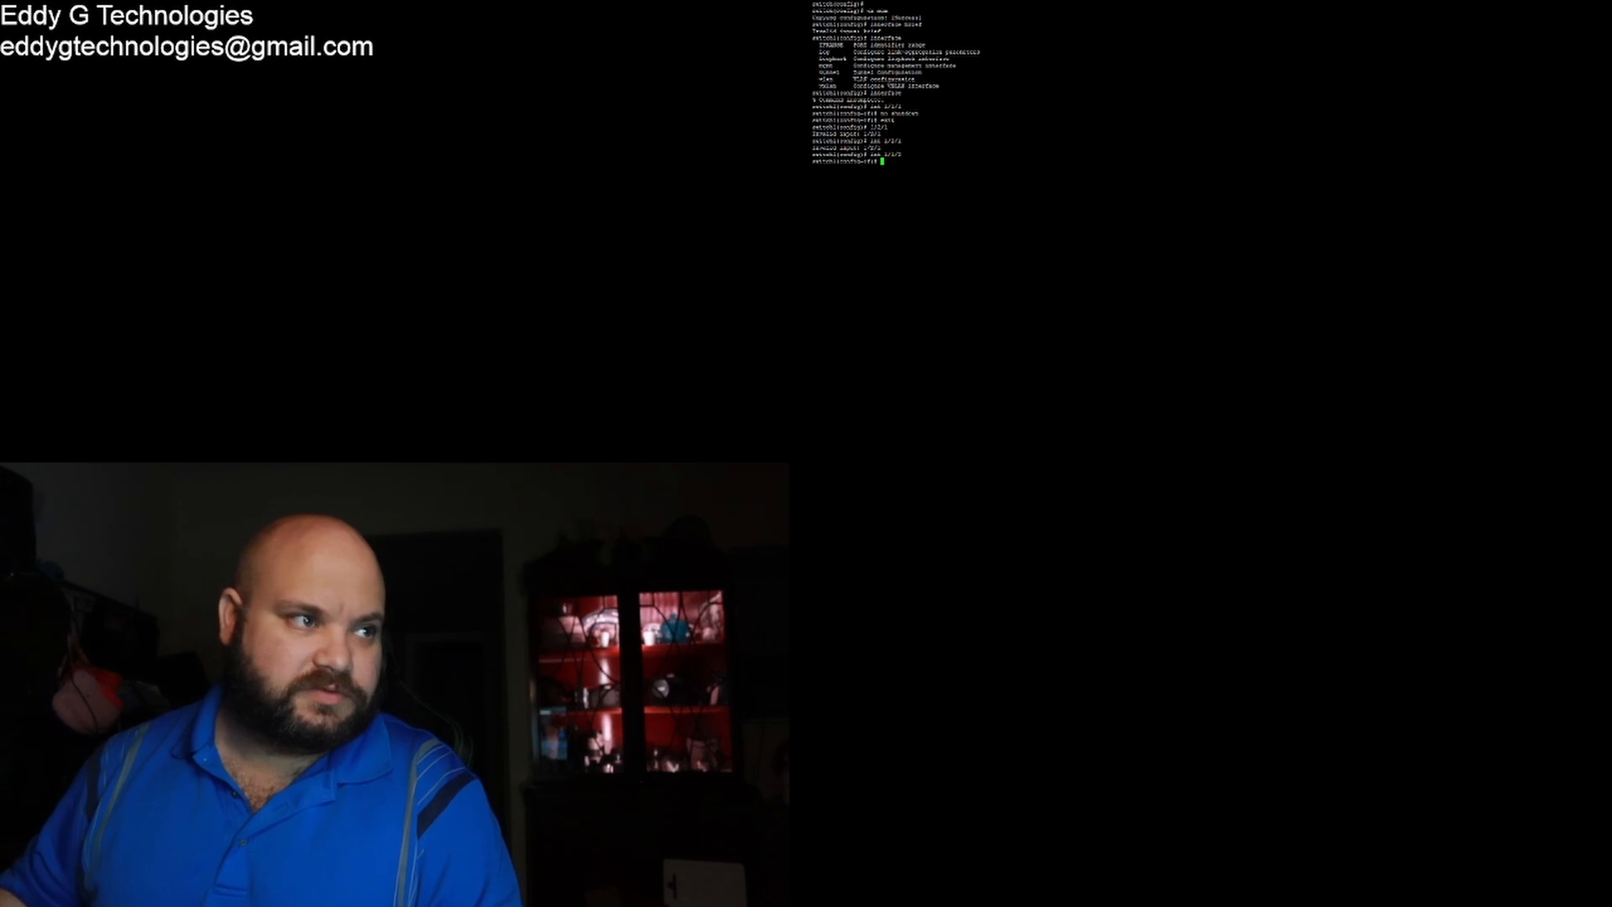
type("no s")
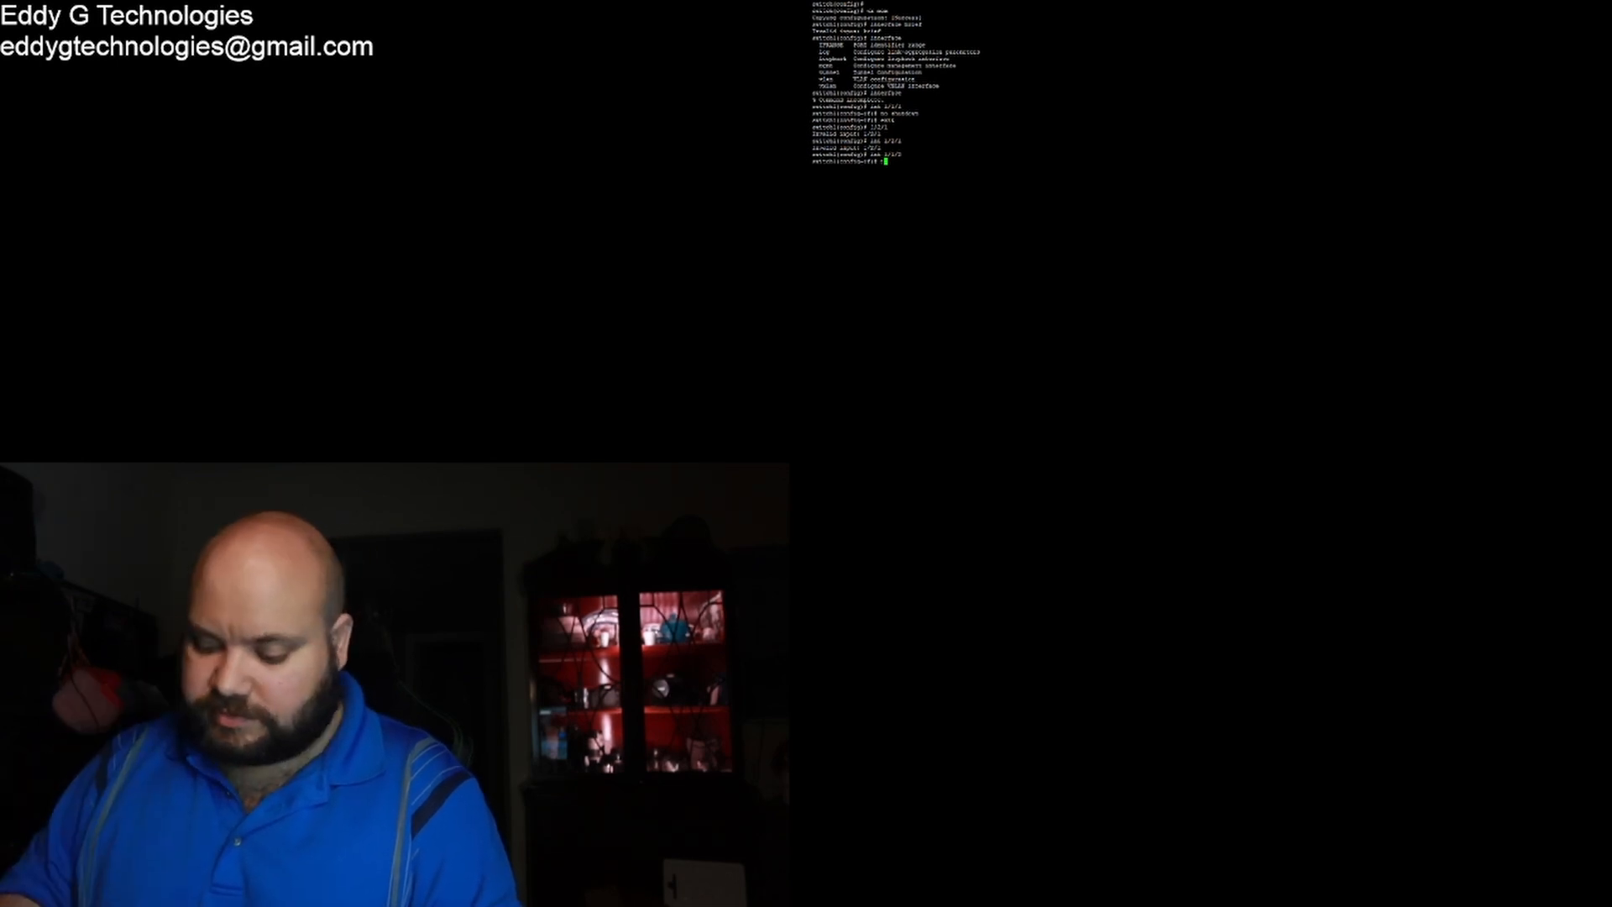
type("hutdown")
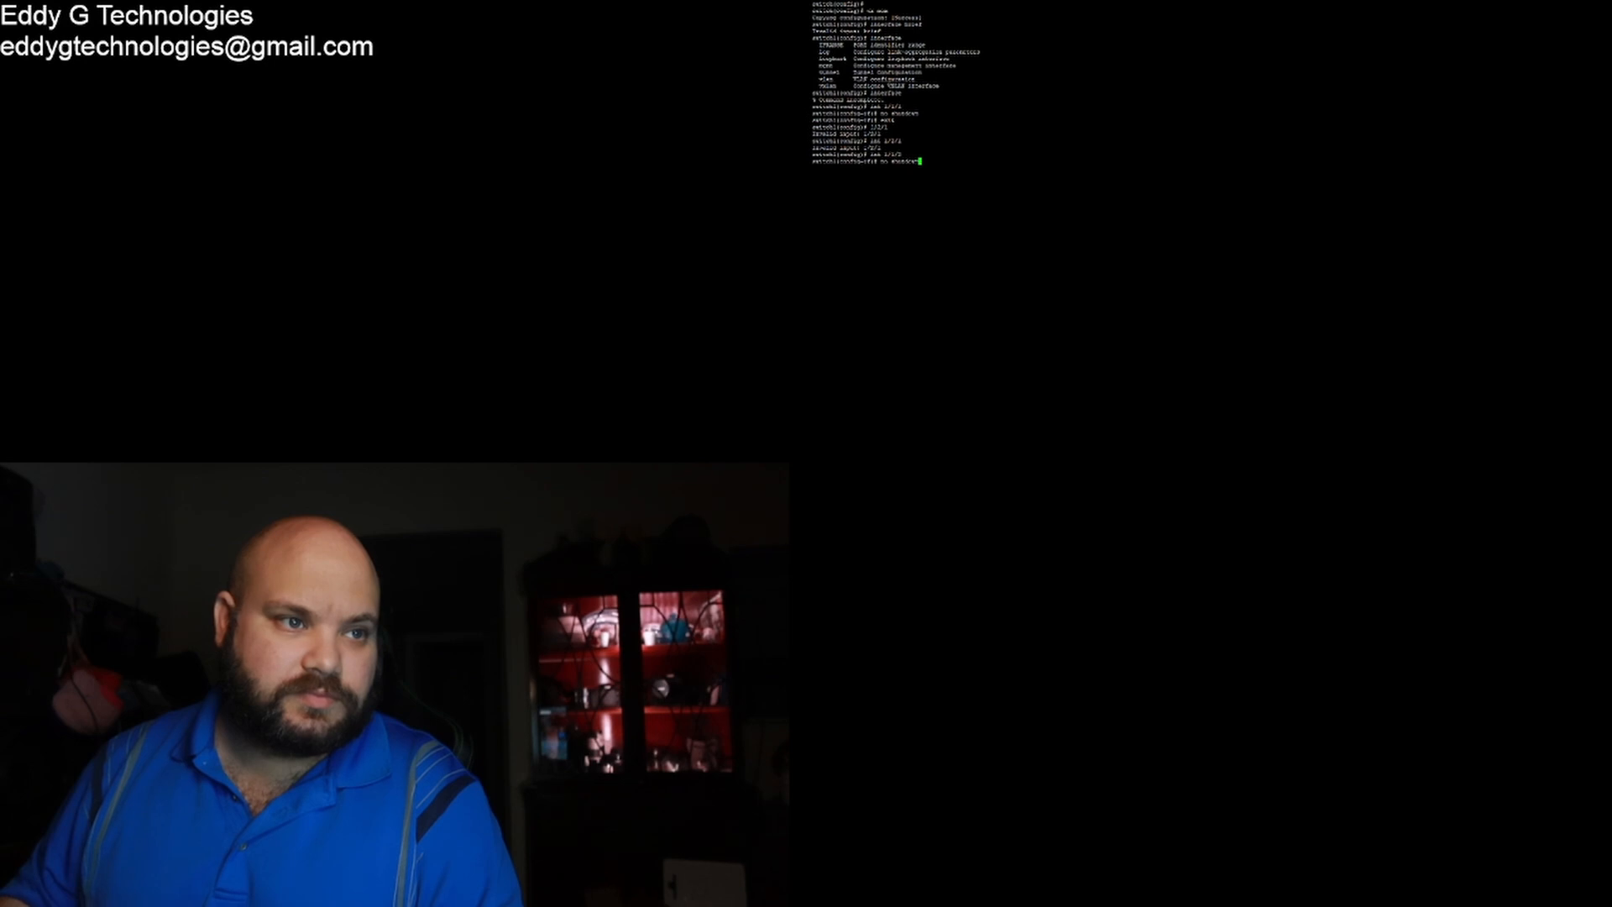
key("BackSpace")
key("BackSpace")
key("BackSpace")
key("BackSpace")
key("BackSpace")
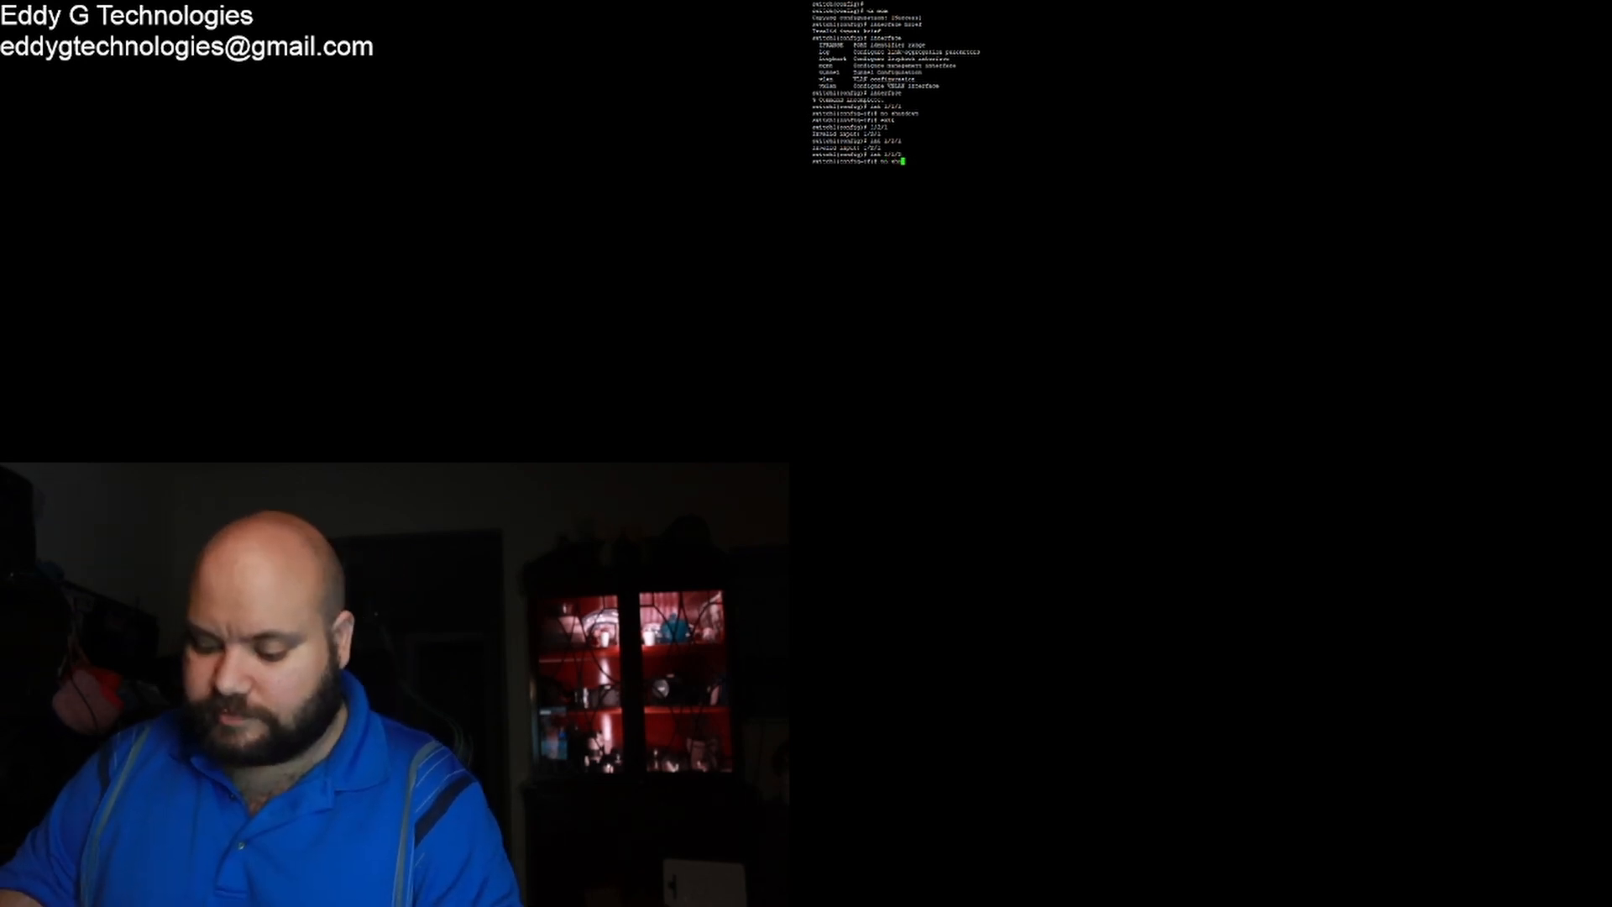
key("Return")
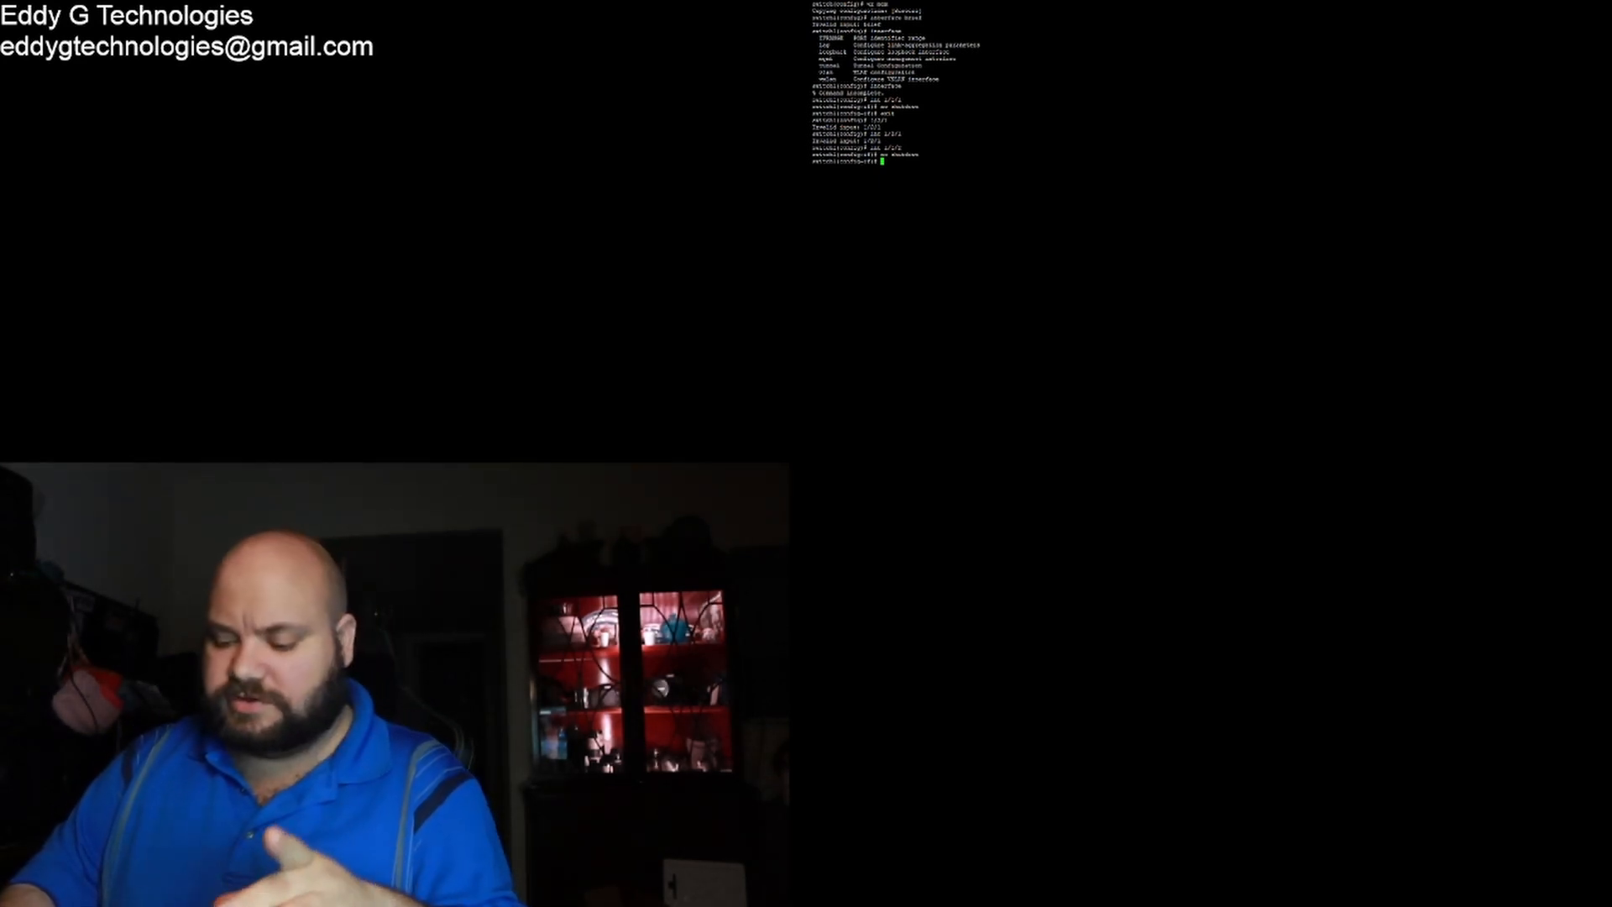
Step: Select the port range 1/1/1-1/1/6 for configuration
type("i")
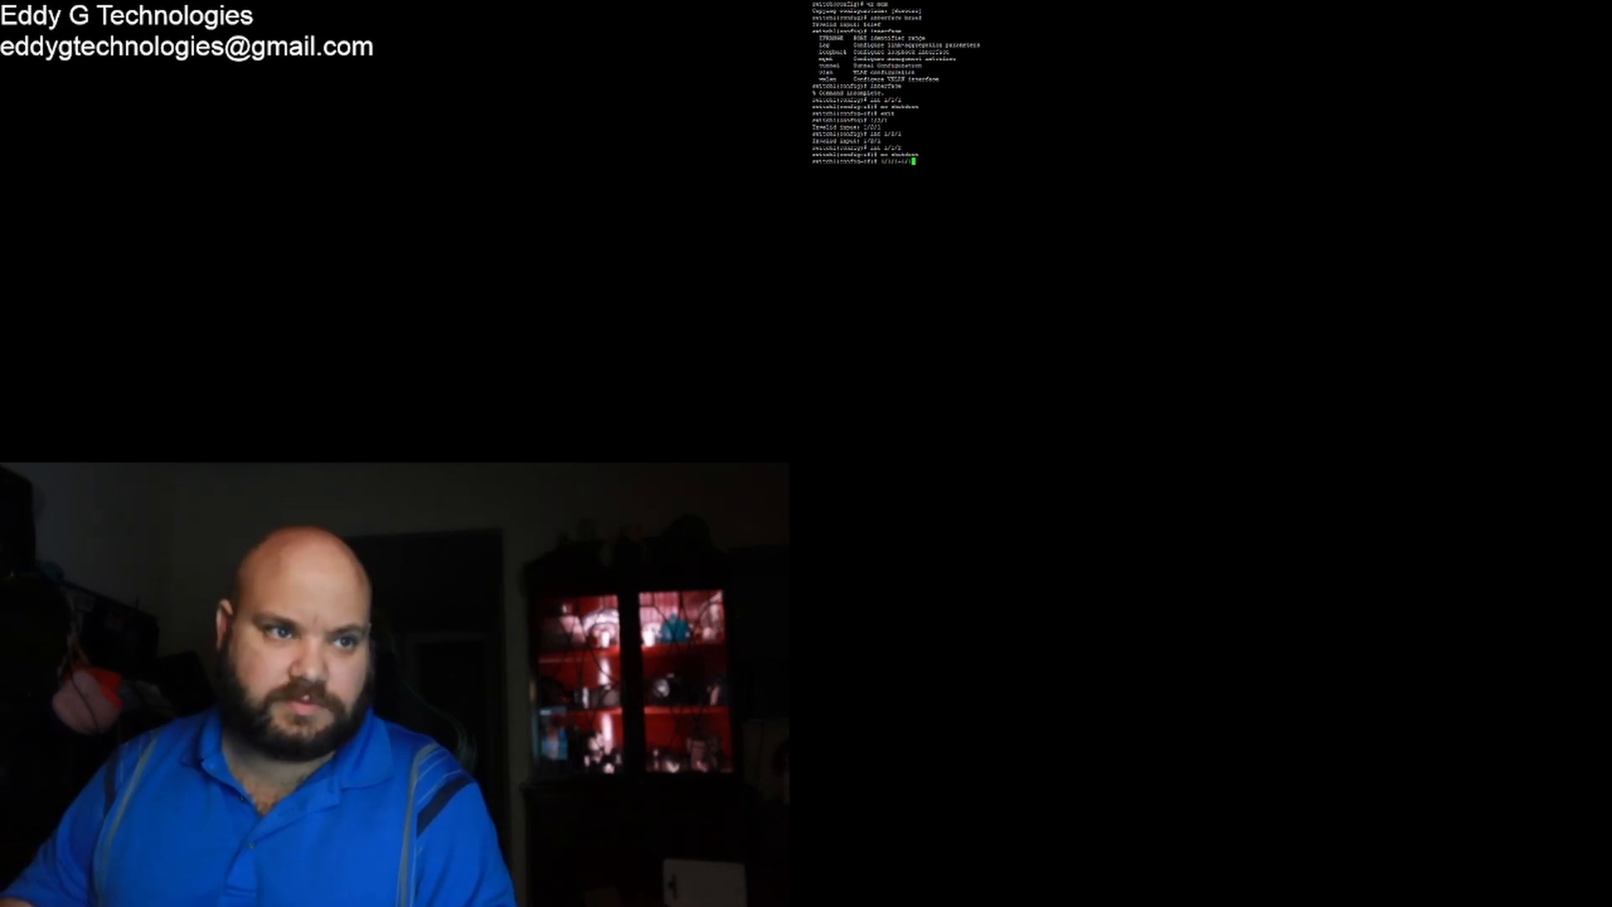
type("/4")
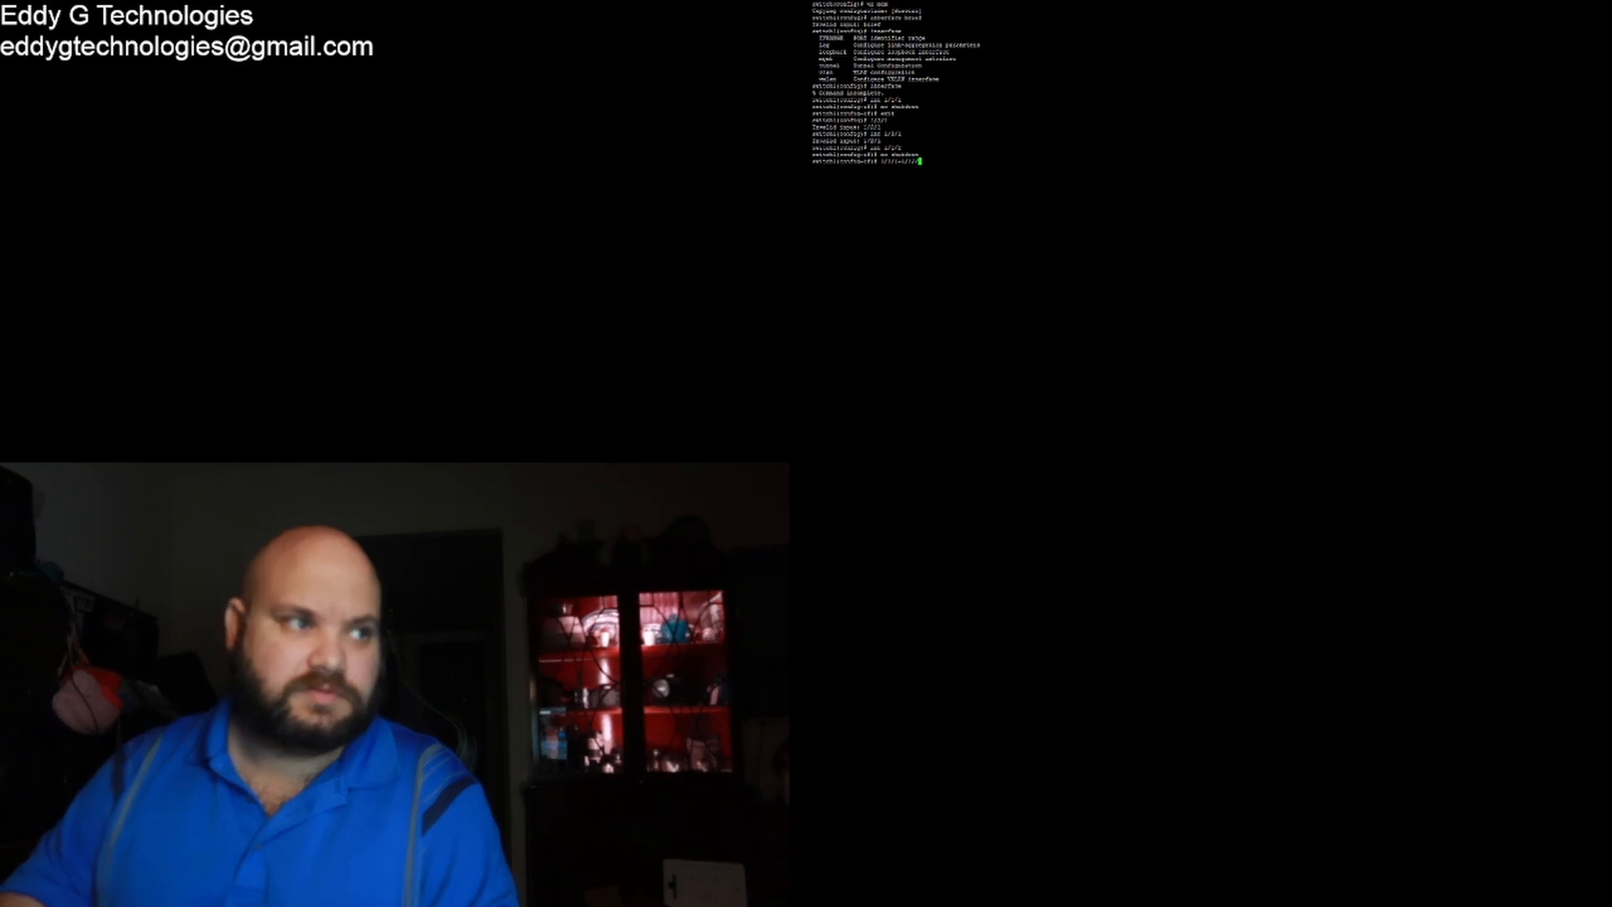
key("Return")
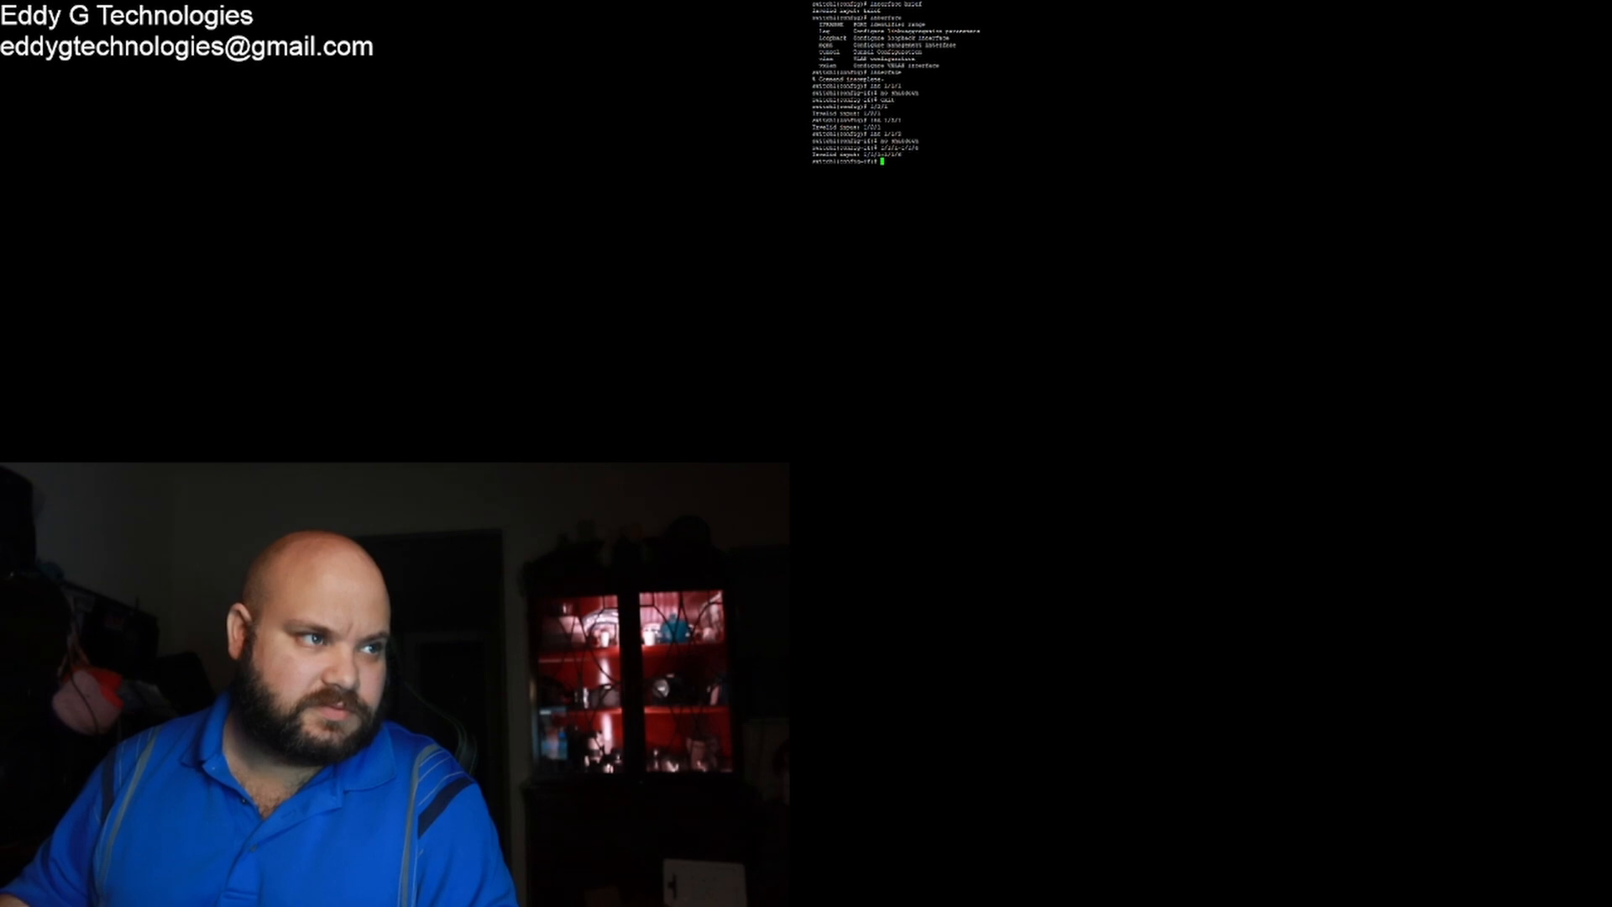
key("Up")
key("BackSpace")
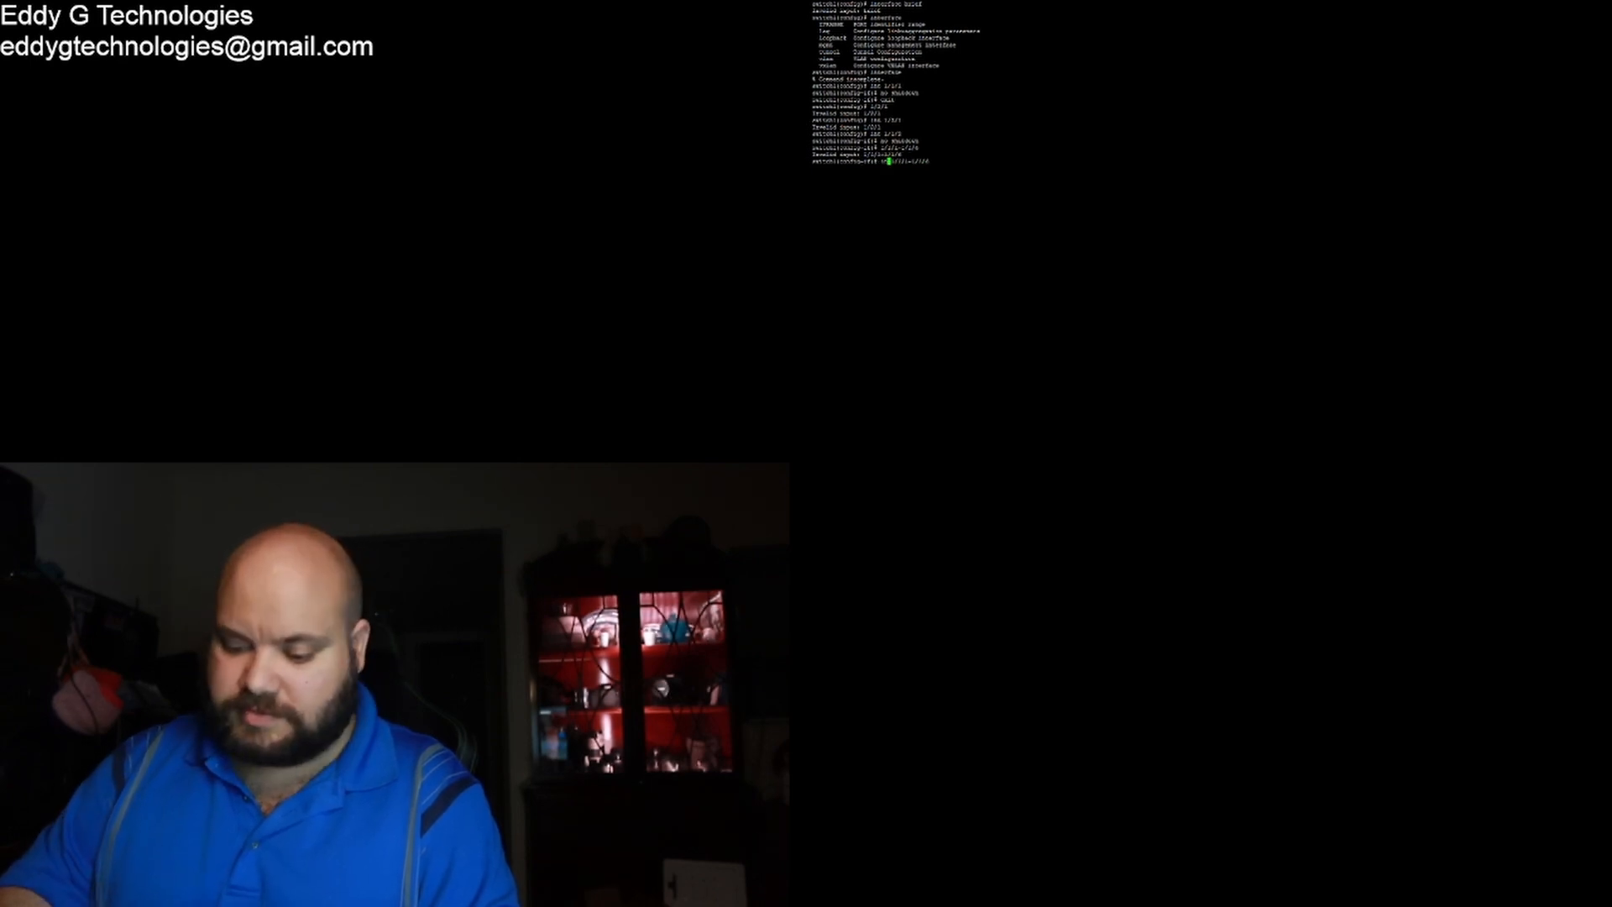
type("int")
key("Return")
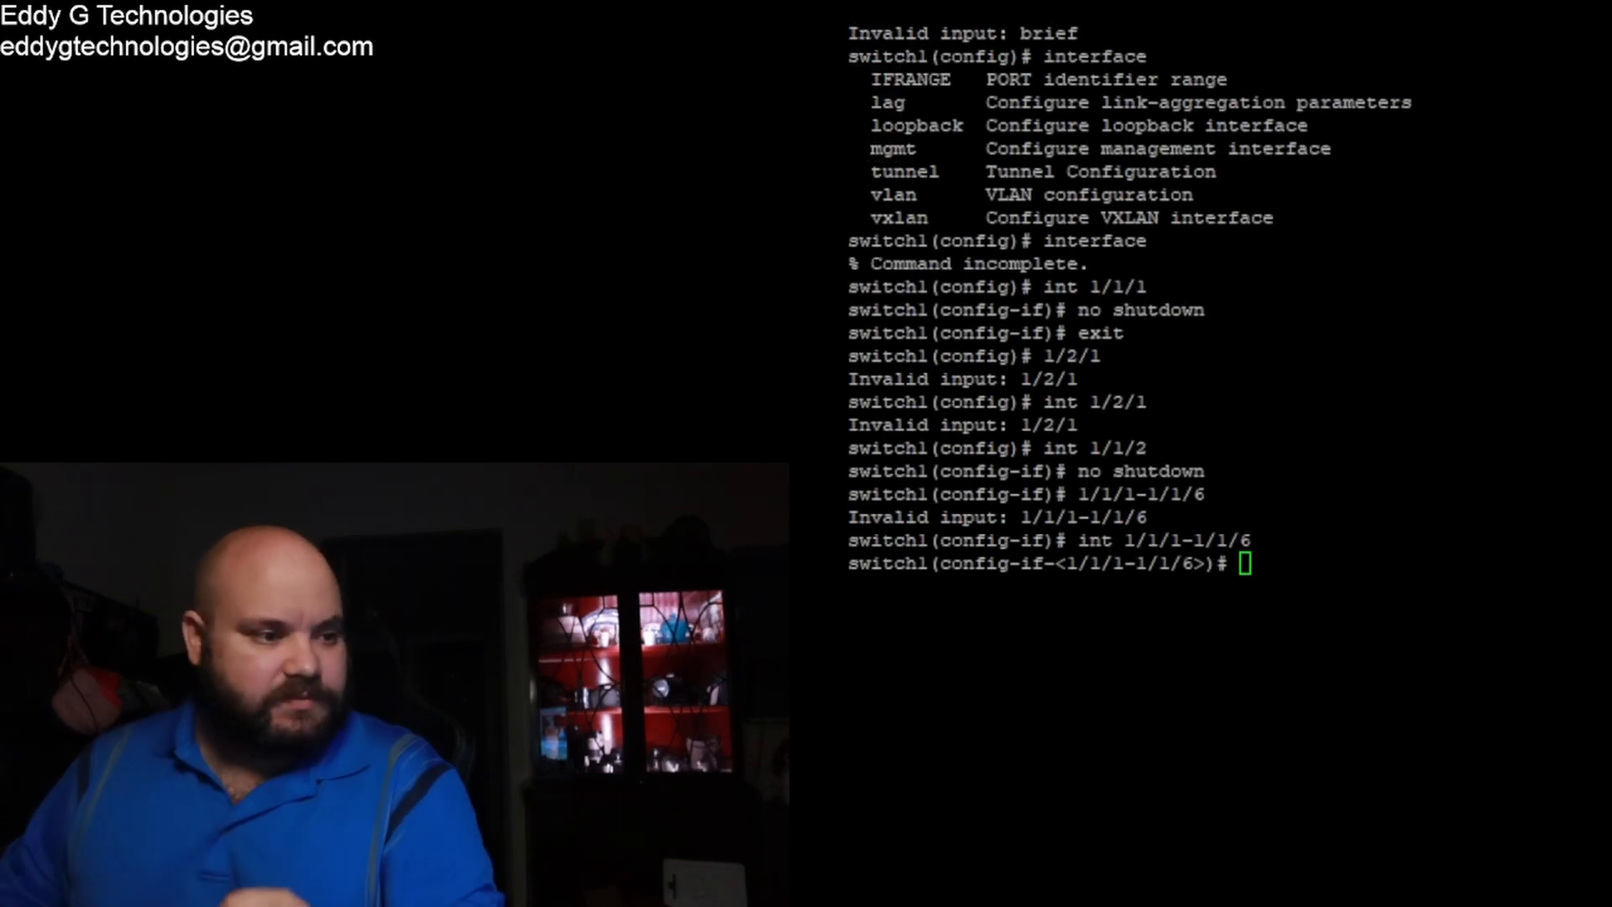
Step: Enable all ports in the 1/1/1-1/1/6 range with no shutdown
left_click(1278, 386)
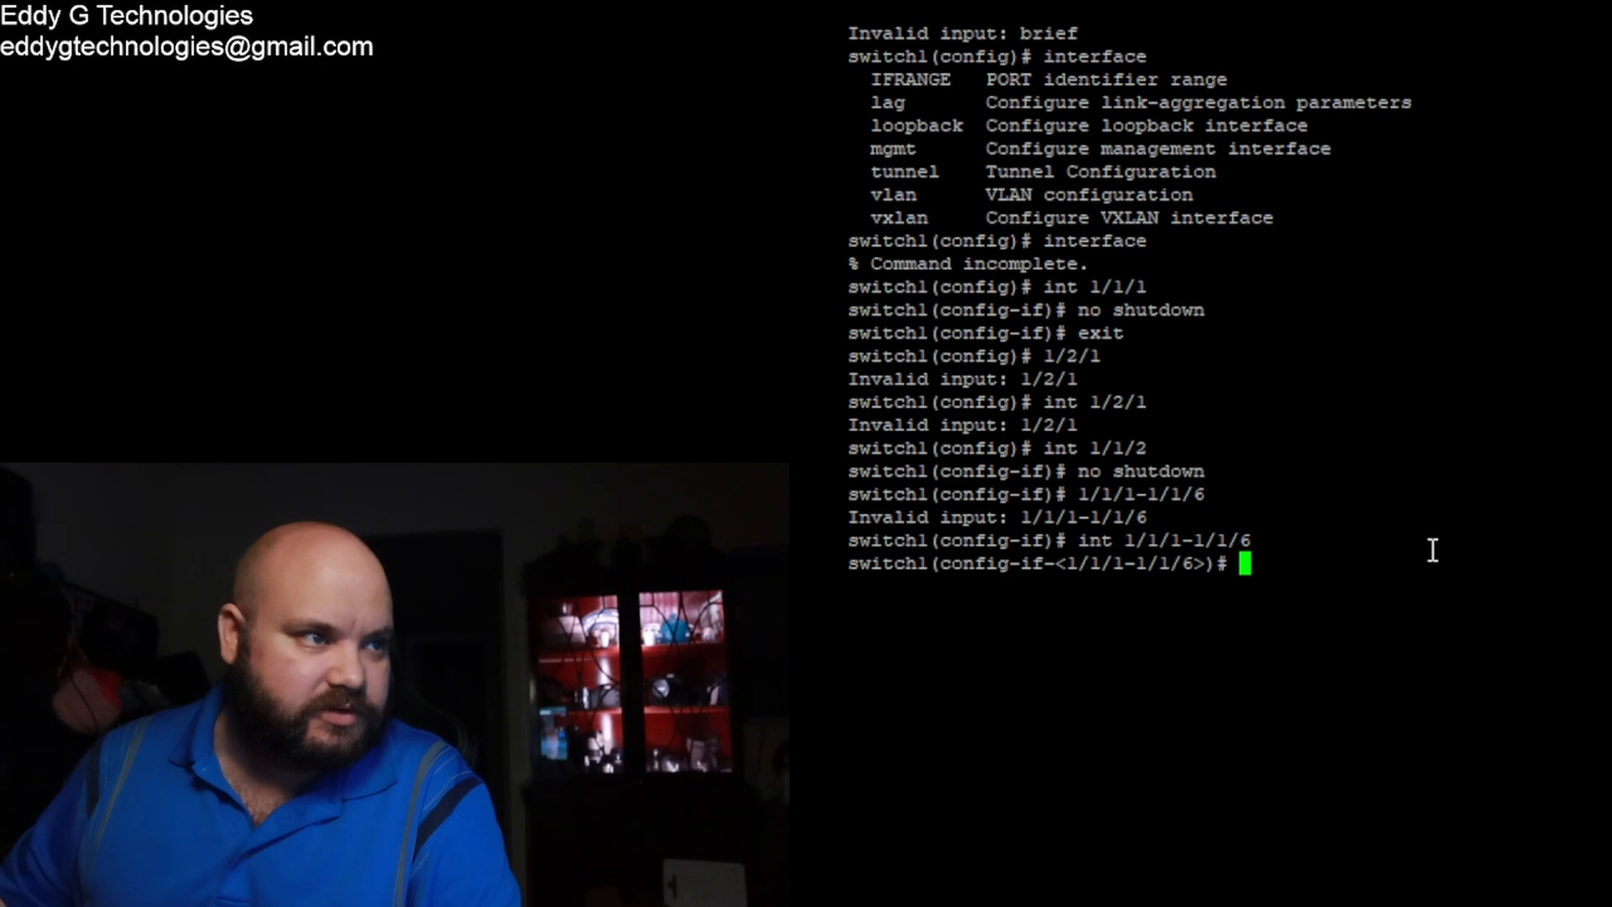
type("n")
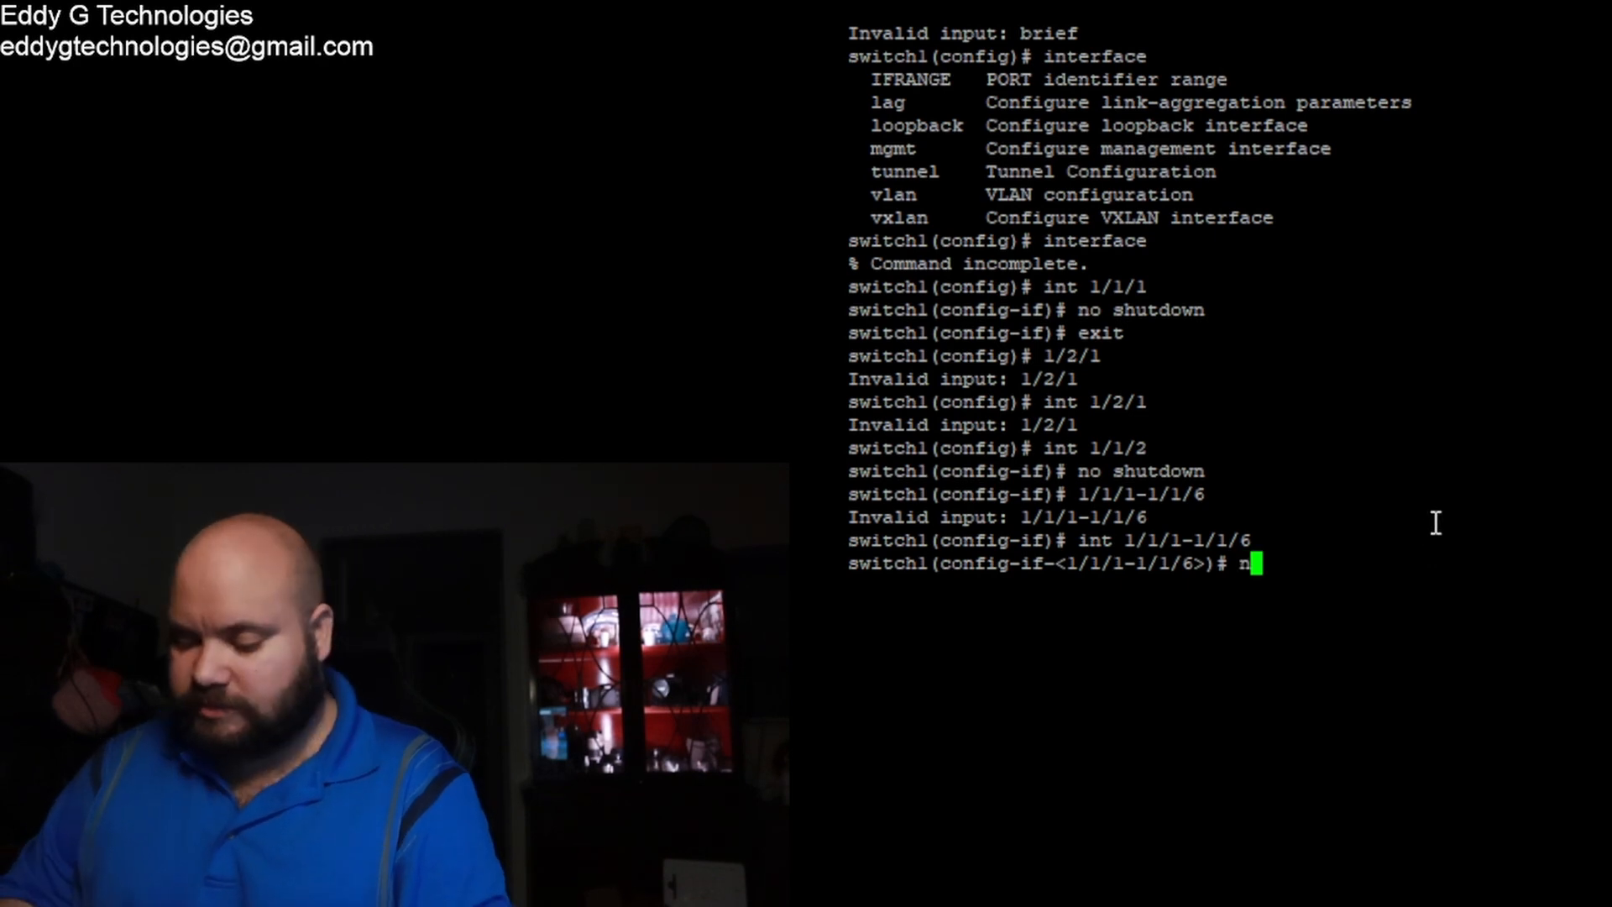
type("o shutdown")
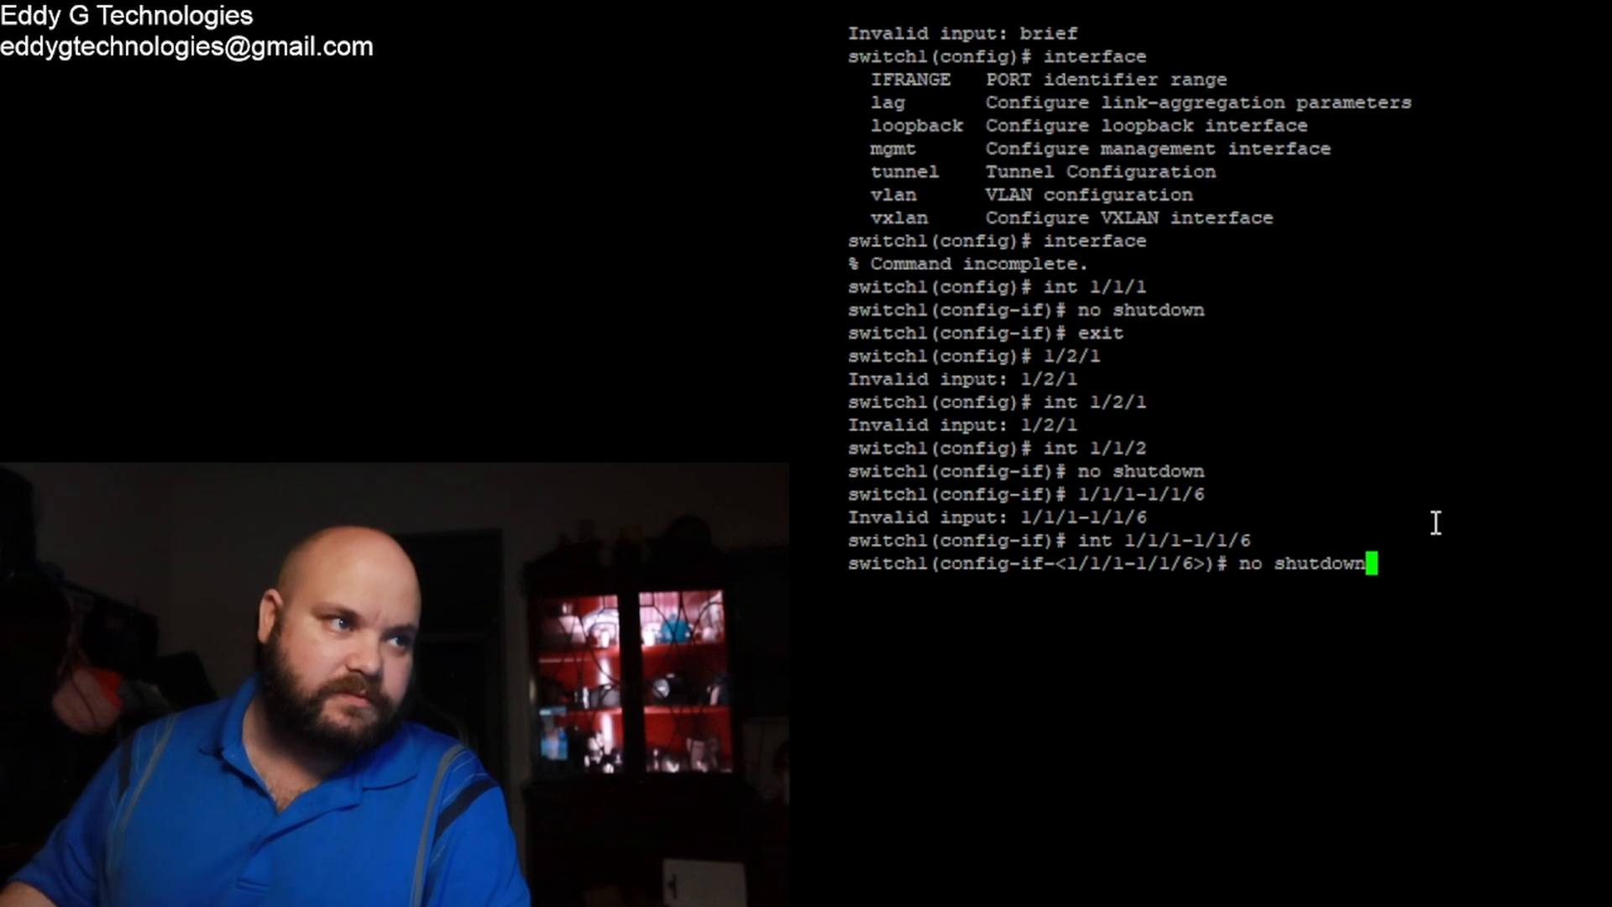
key("Return")
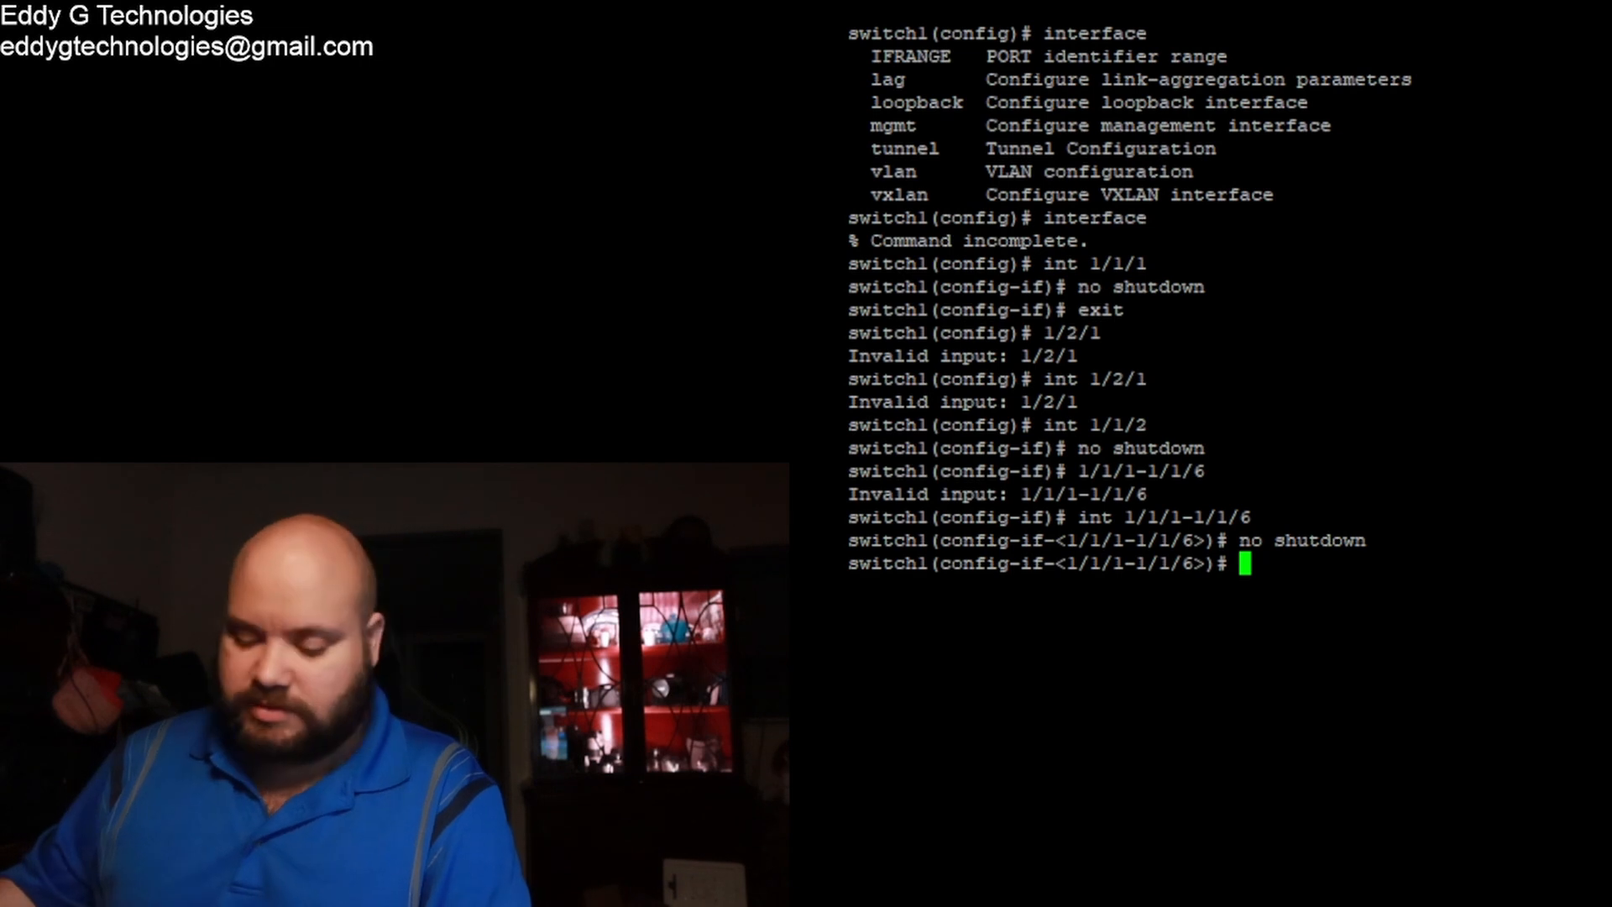
Step: Save the configuration with wr mem and exit back out of configuration mode
type("wr mem")
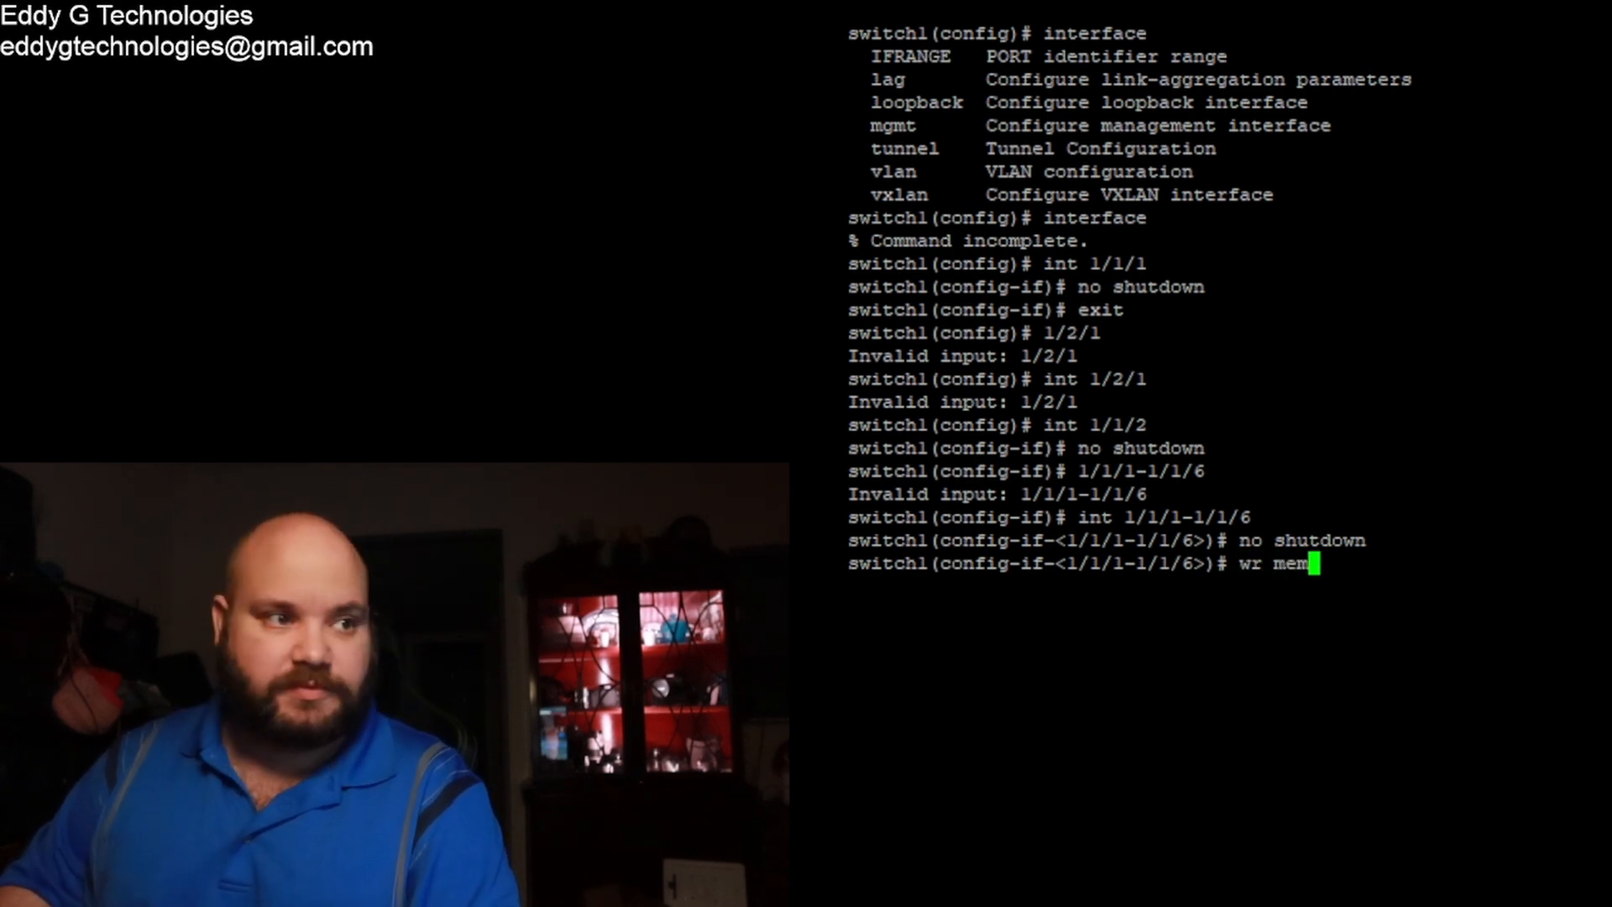
key("Return")
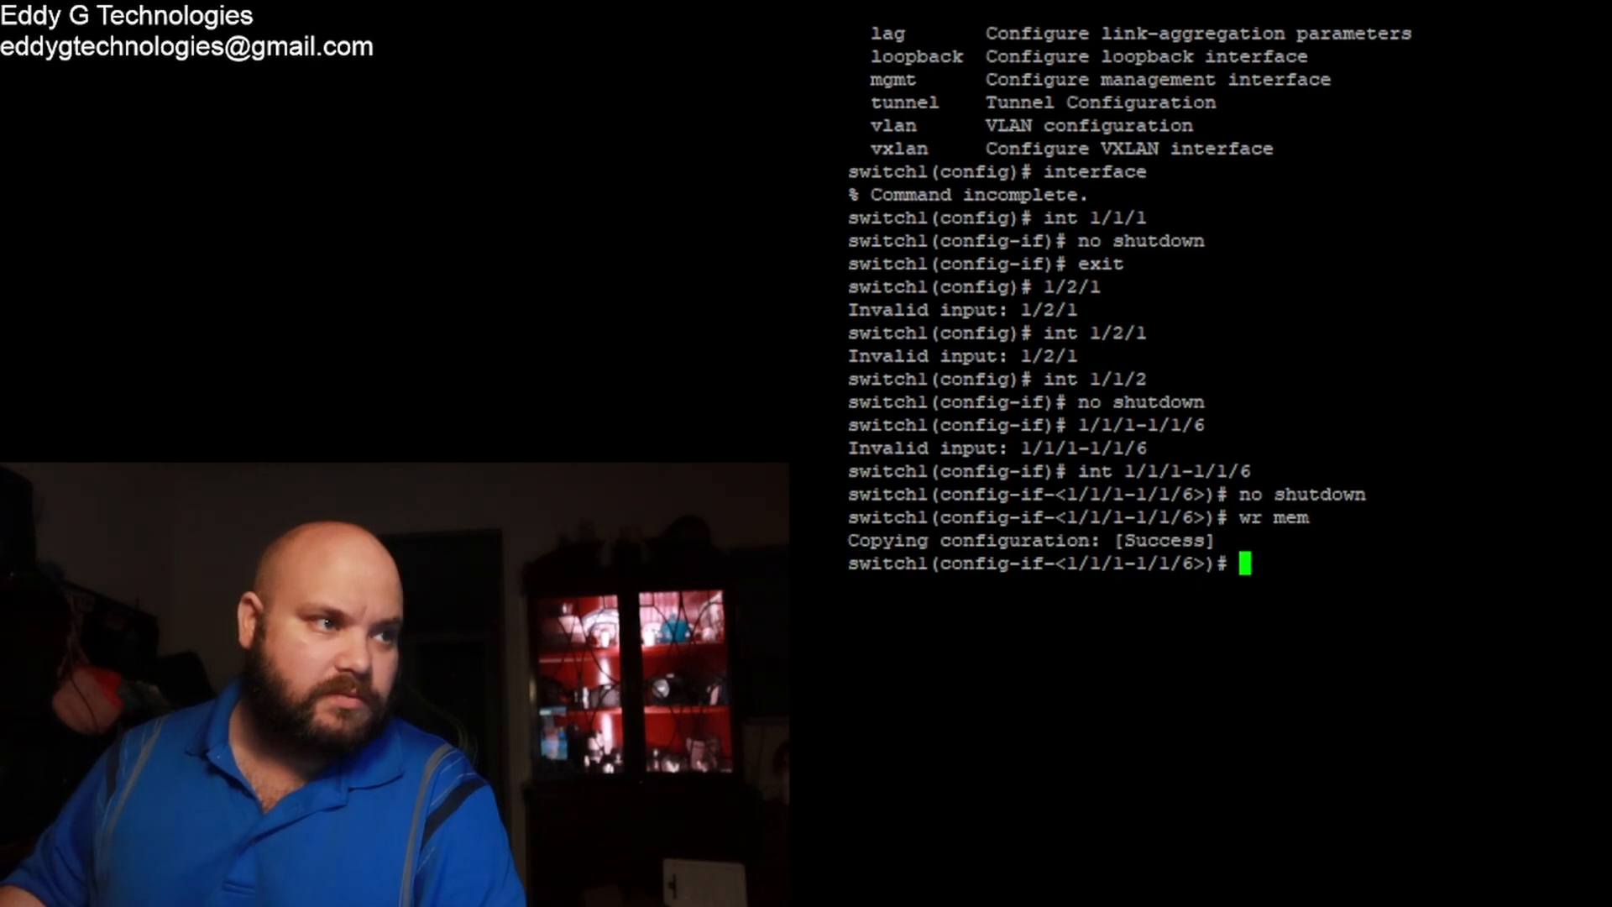
type("exit")
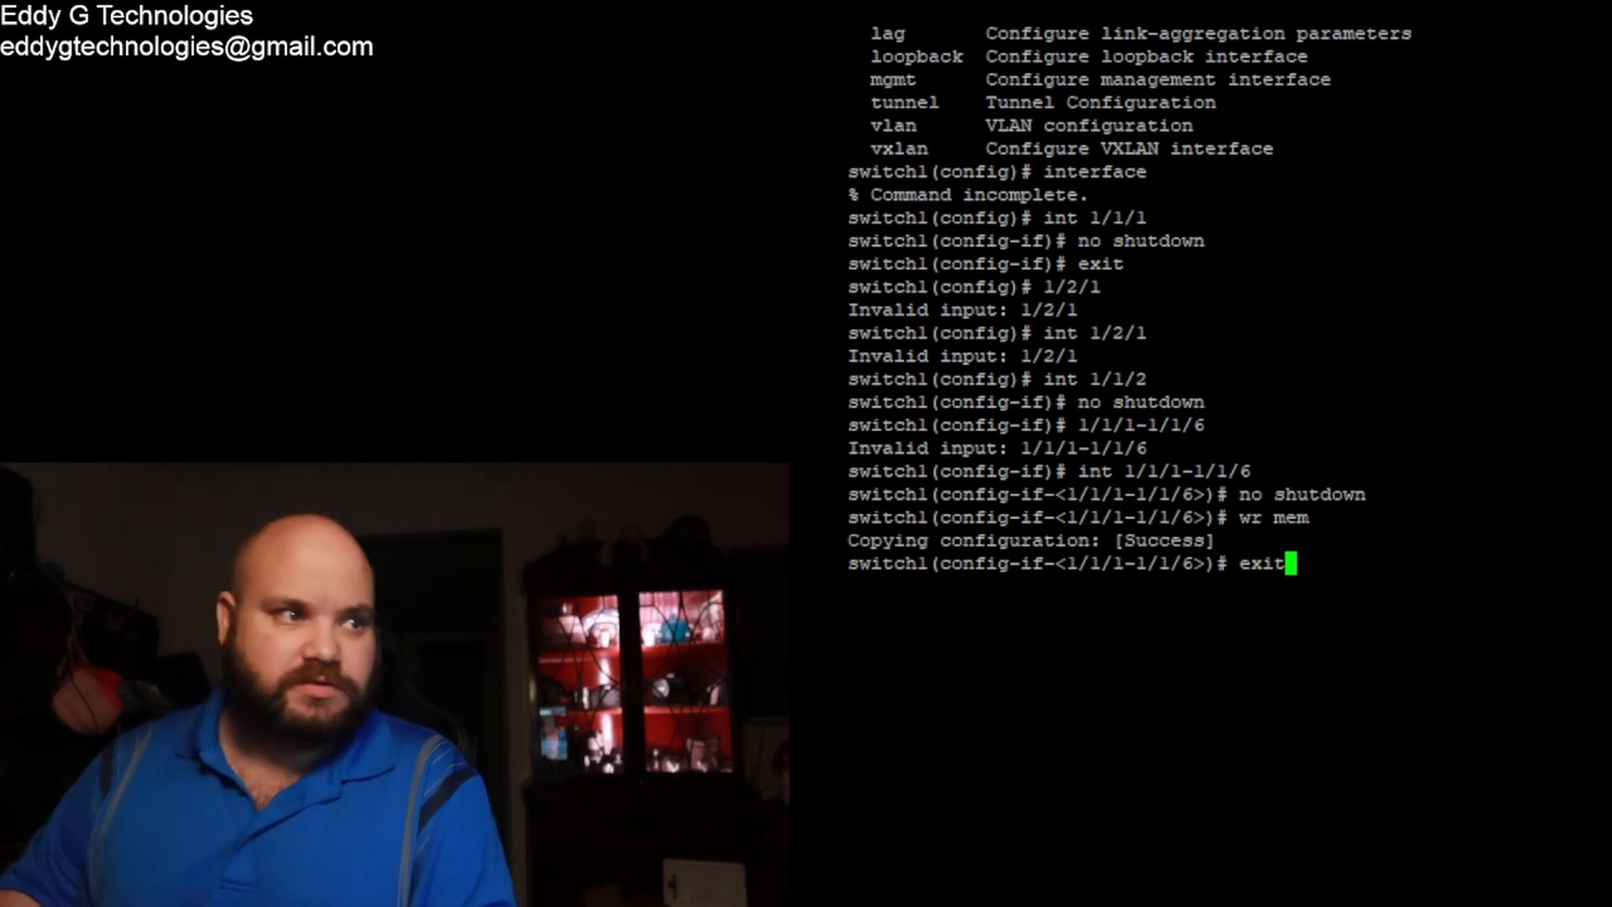
key("Return")
type("ex")
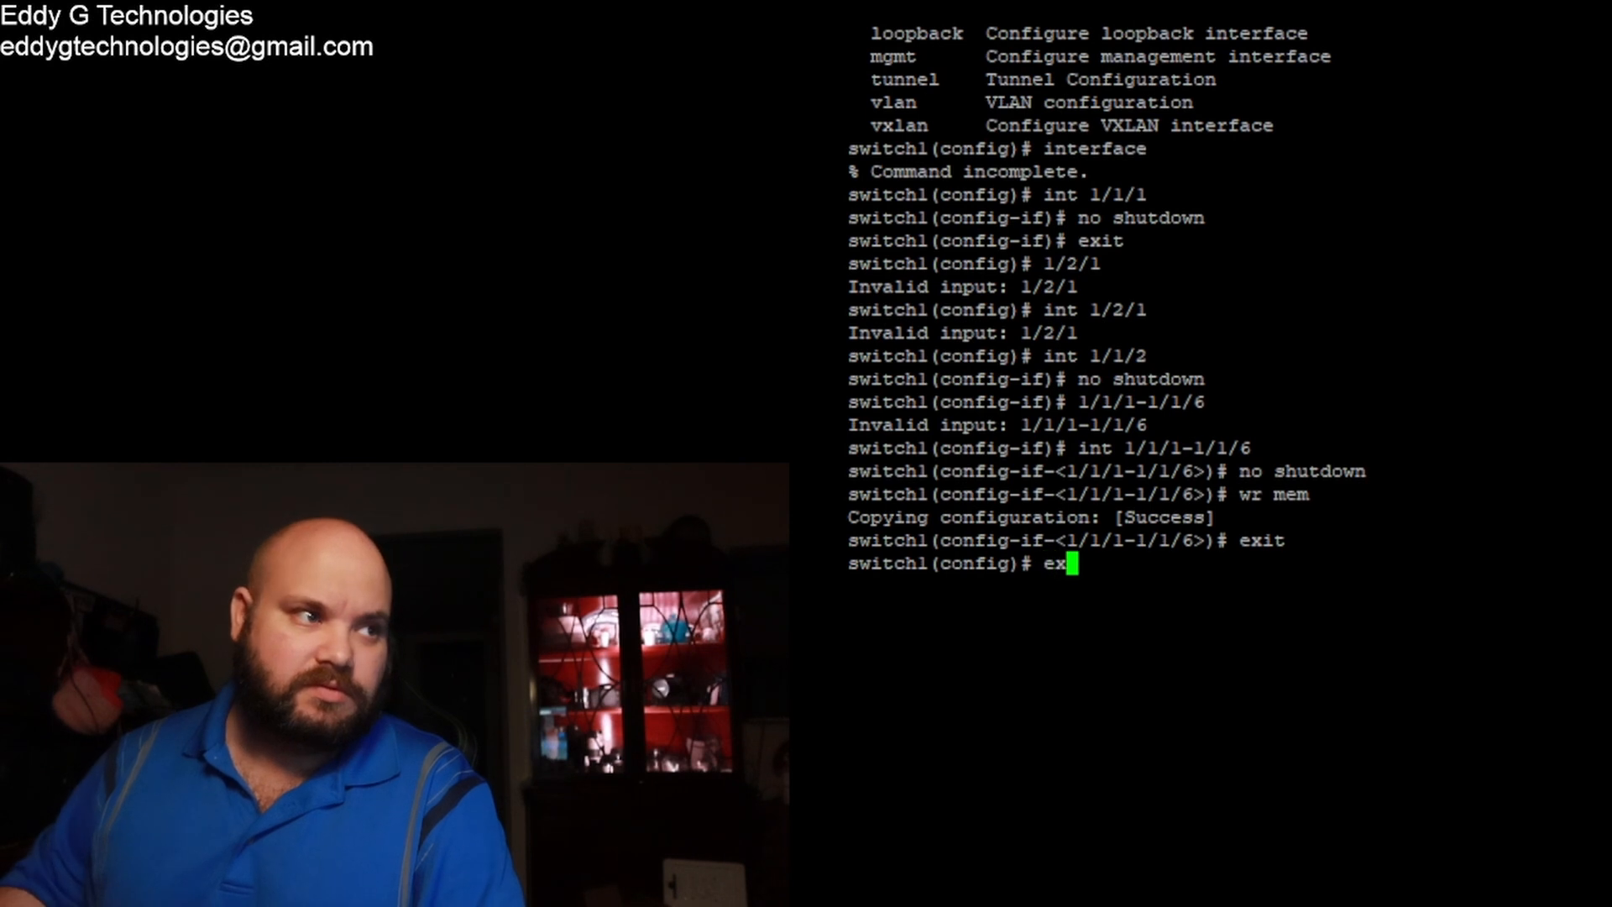
type("it")
key("Return")
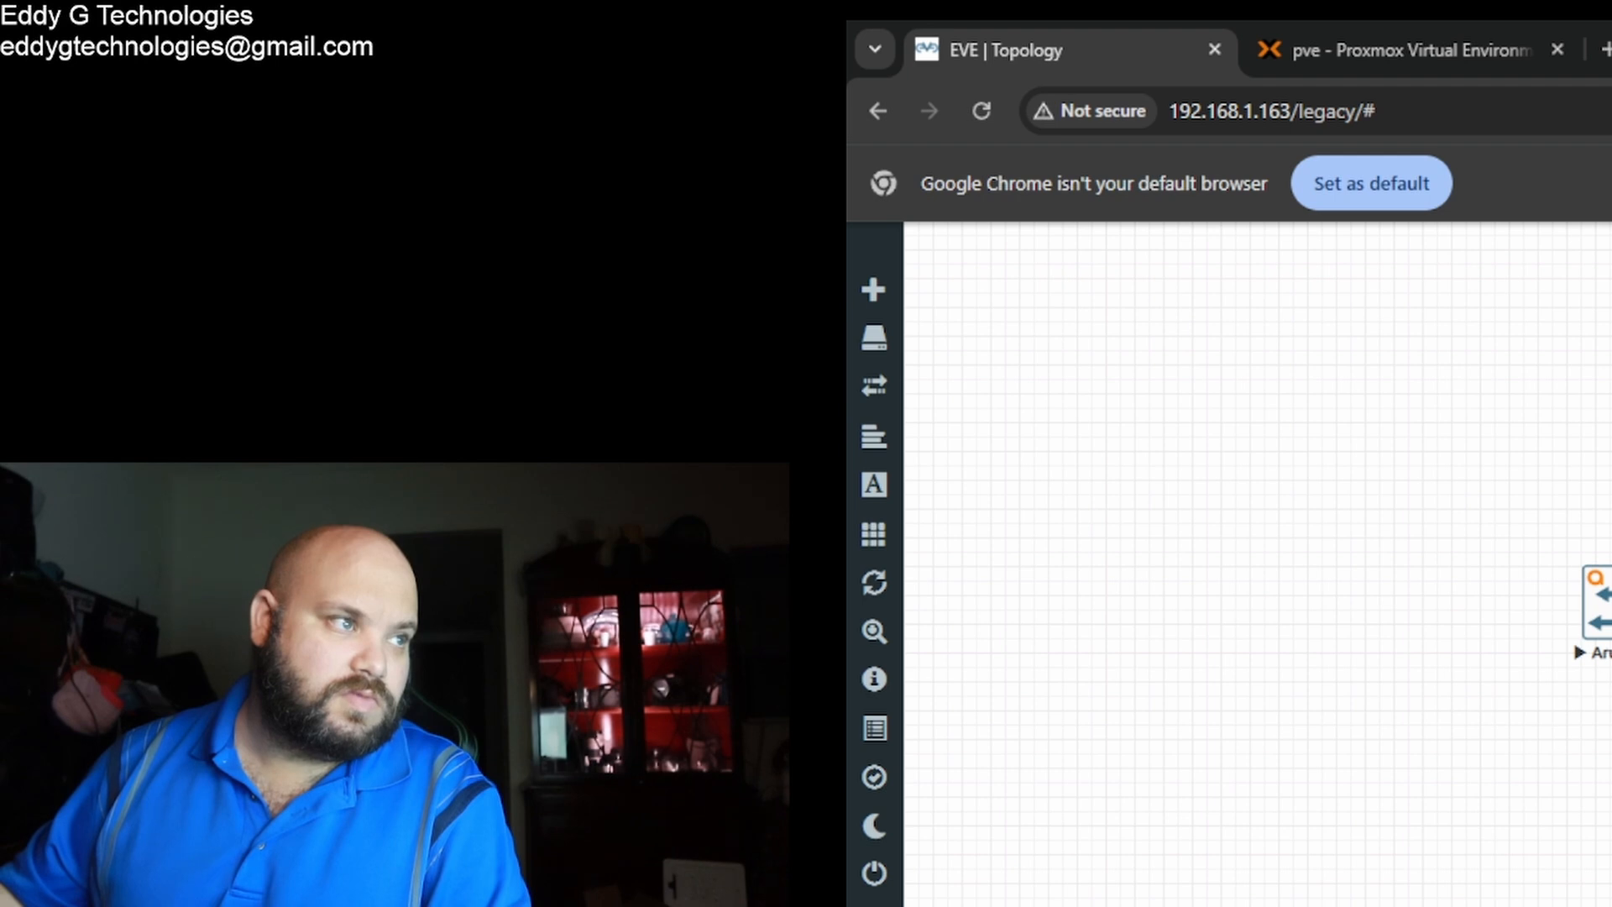
Step: Arrange ArubaCX1, ArubaCX2 and ArubaCX3 in a triangle on the canvas
left_click_drag(1600, 663, 1212, 487)
left_click_drag(1606, 756, 1231, 634)
left_click_drag(1606, 457, 1362, 424)
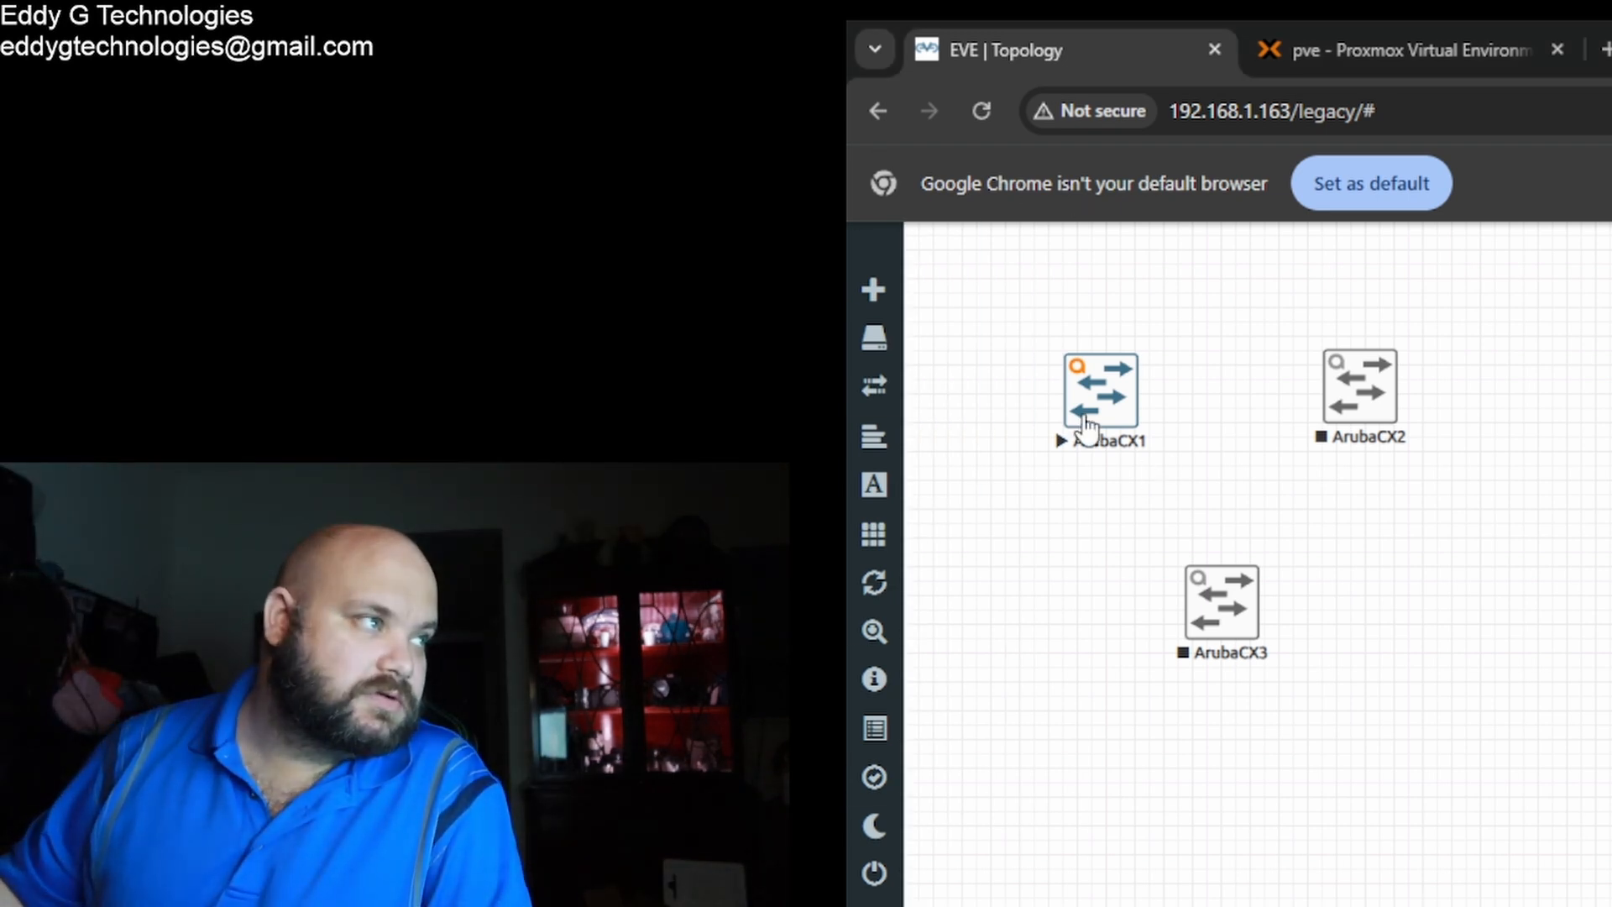
Step: Add a new network object to the lab from the Add an object menu
mouse_move(859, 477)
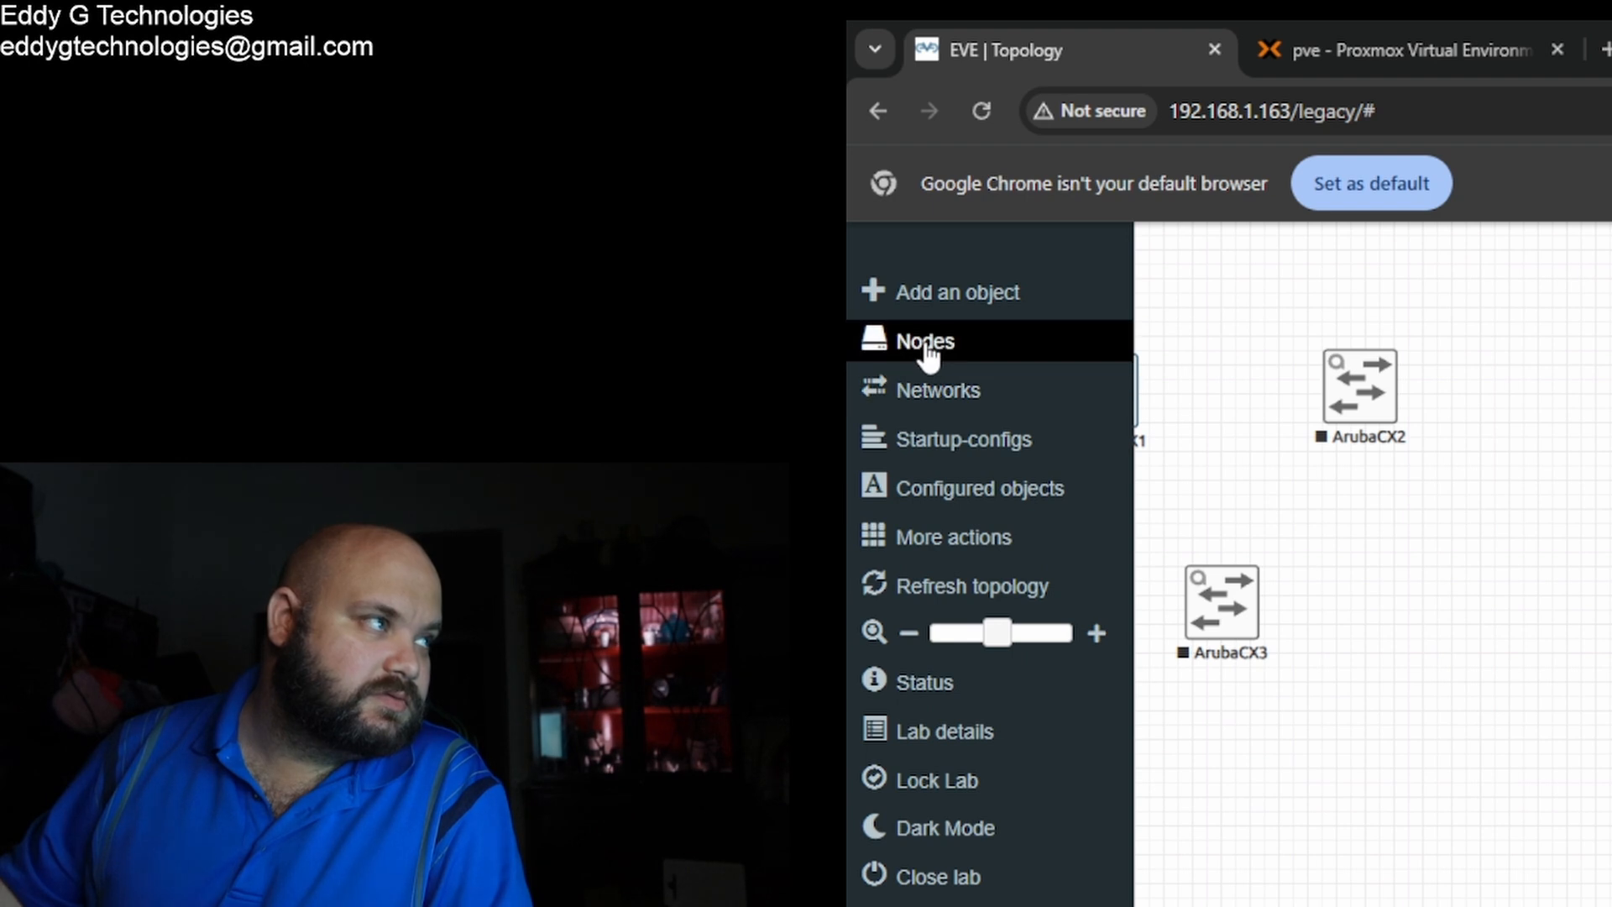
left_click(945, 294)
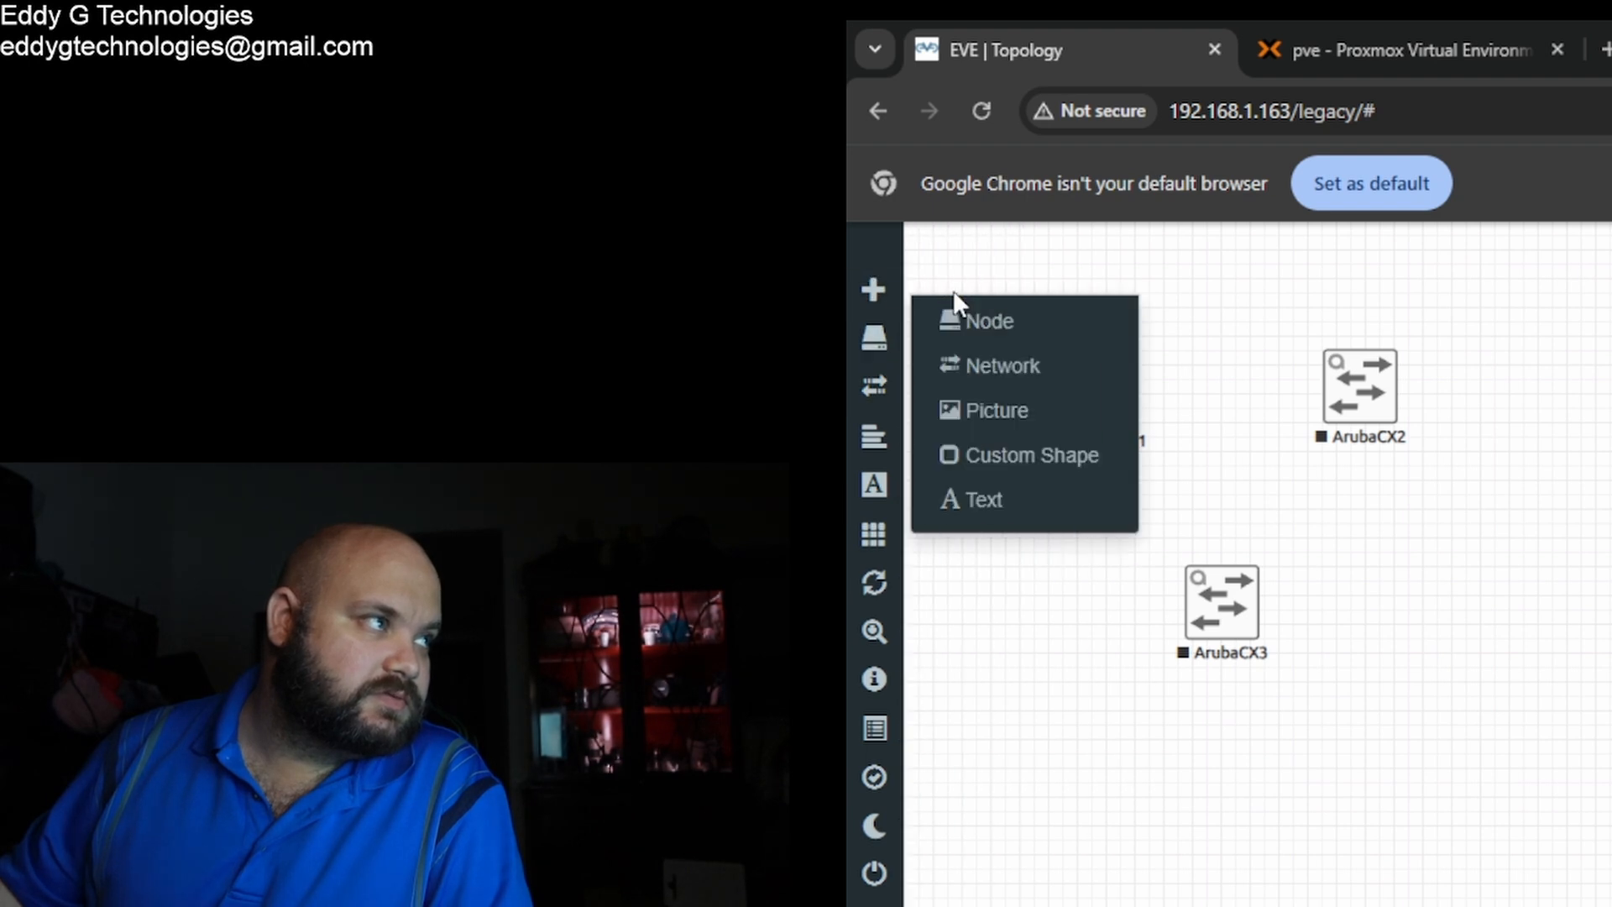
left_click(1026, 361)
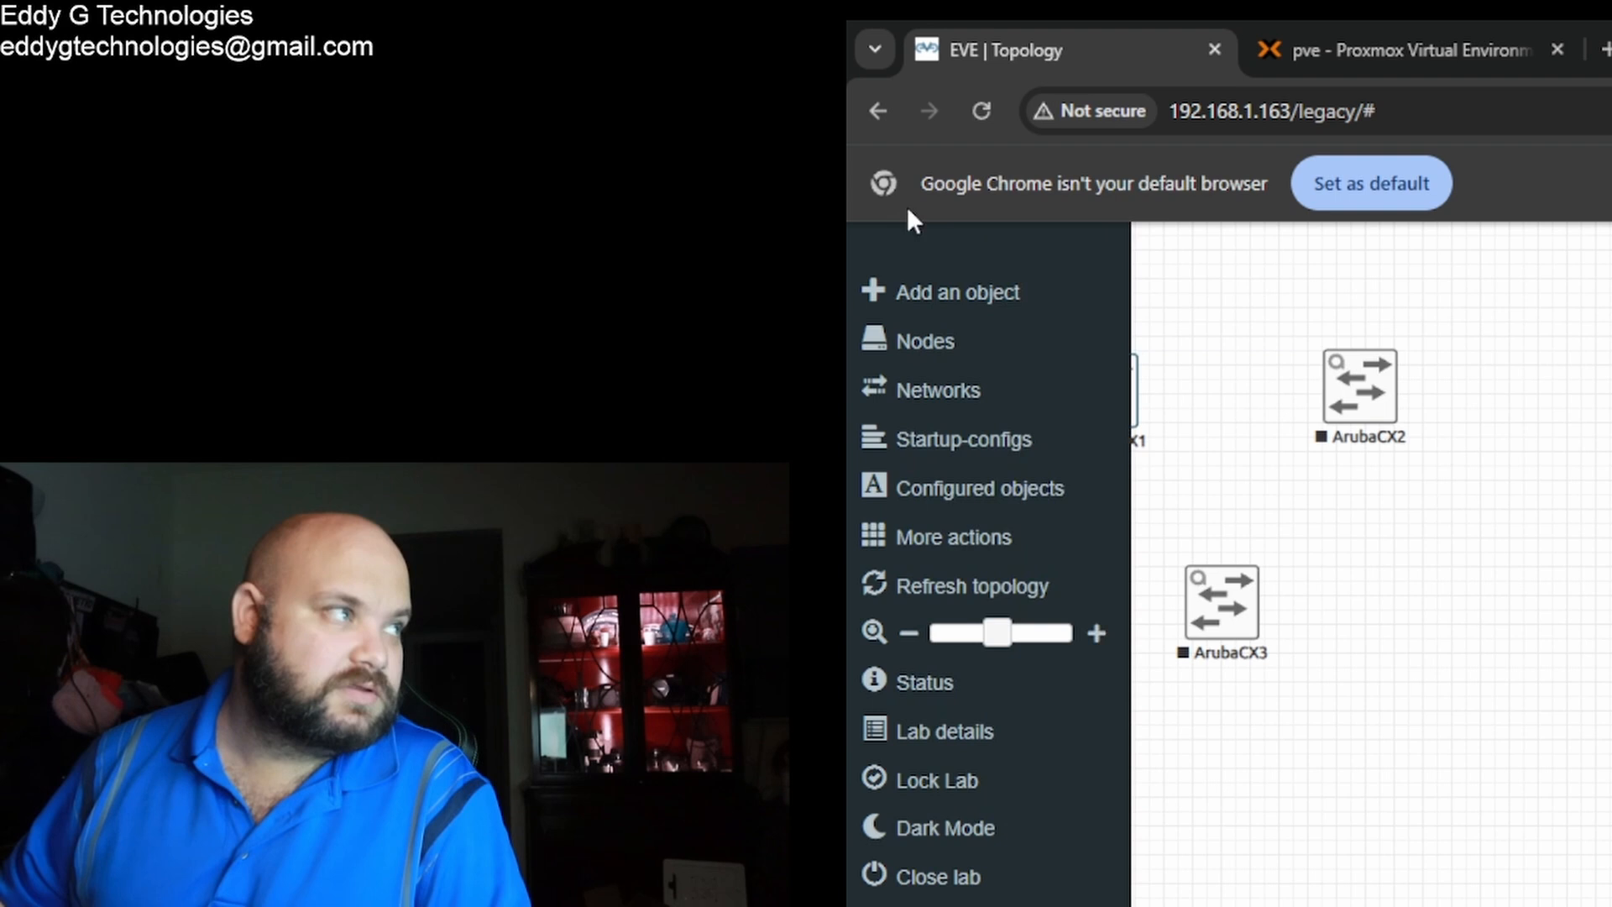
Step: Place the switch1 to switch2 network between ArubaCX1 and ArubaCX2 and link it to ArubaCX2
mouse_move(1008, 262)
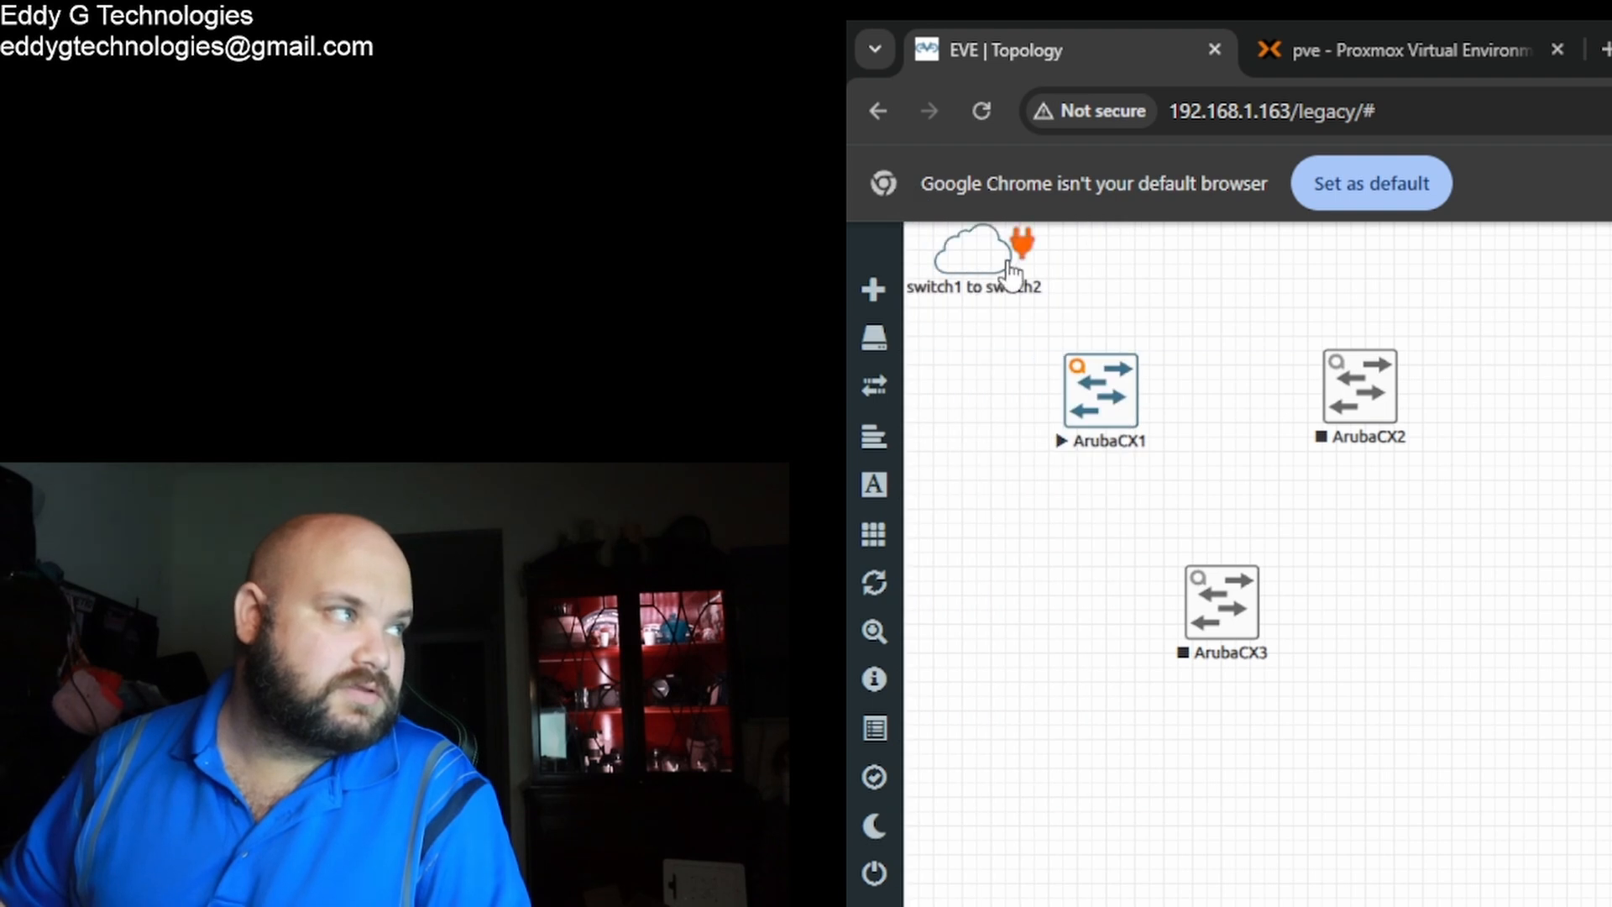
left_click_drag(995, 270, 1224, 340)
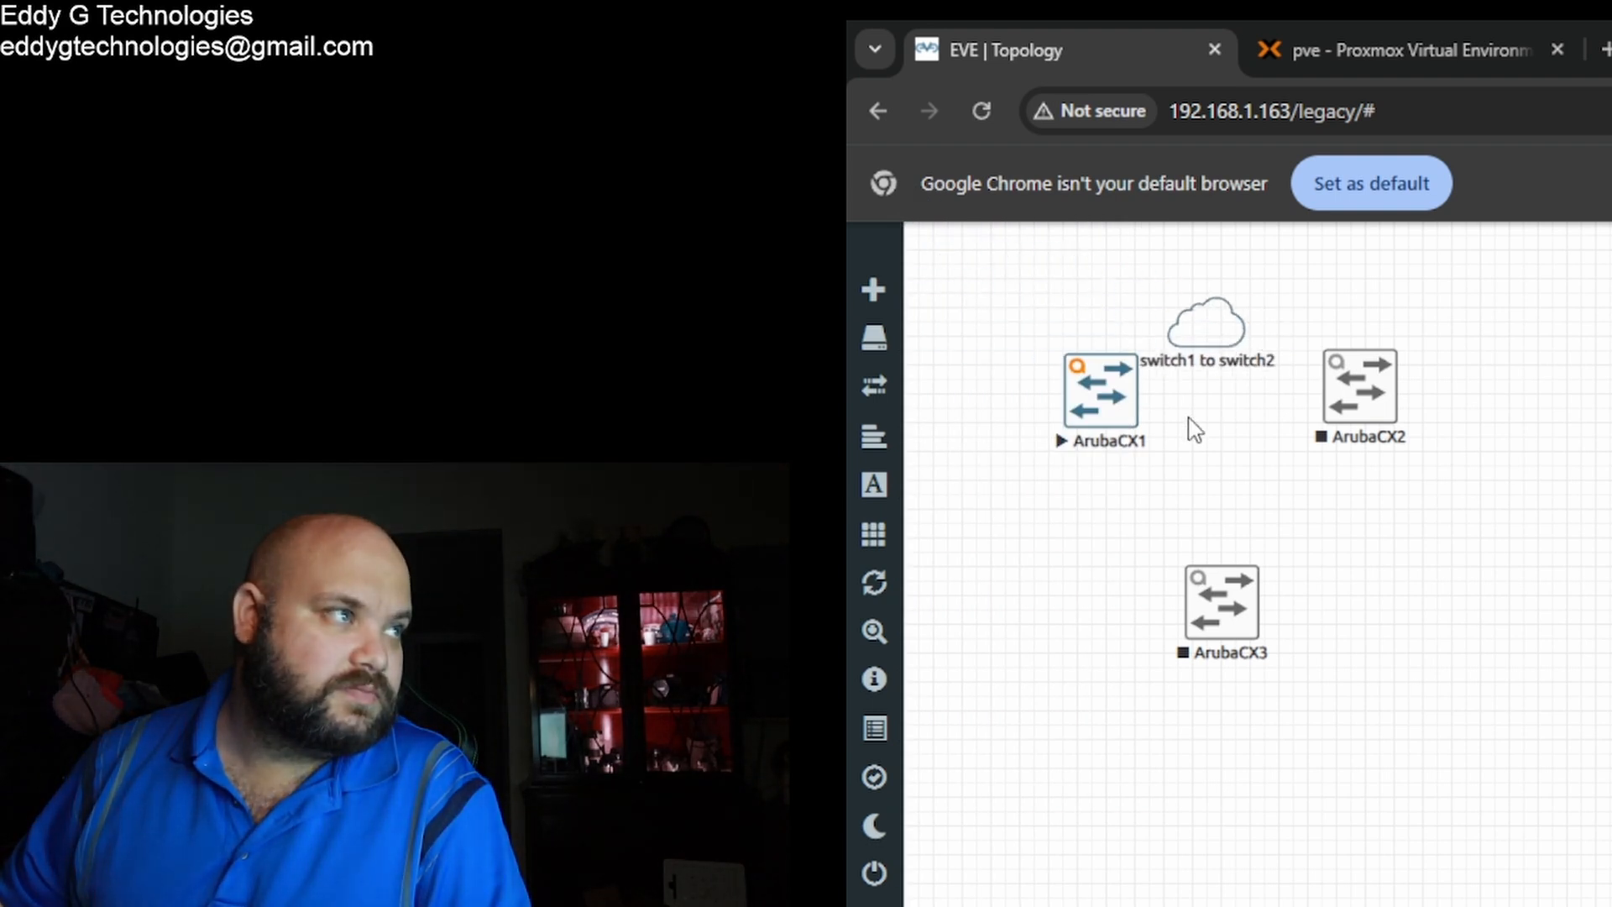
left_click(1126, 396)
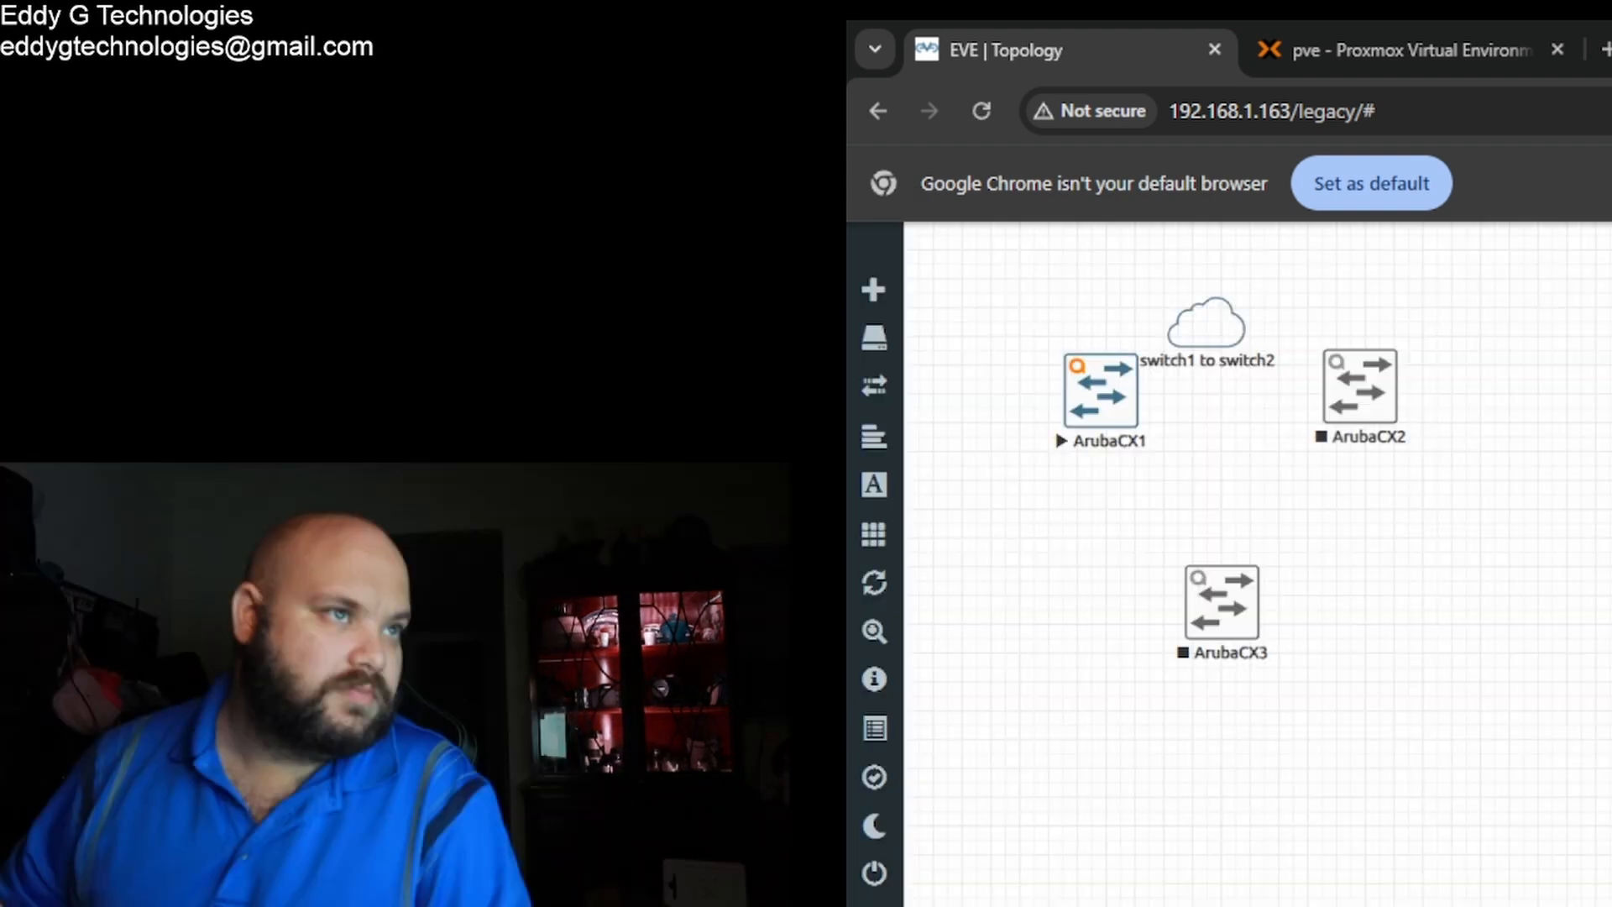
mouse_move(1256, 335)
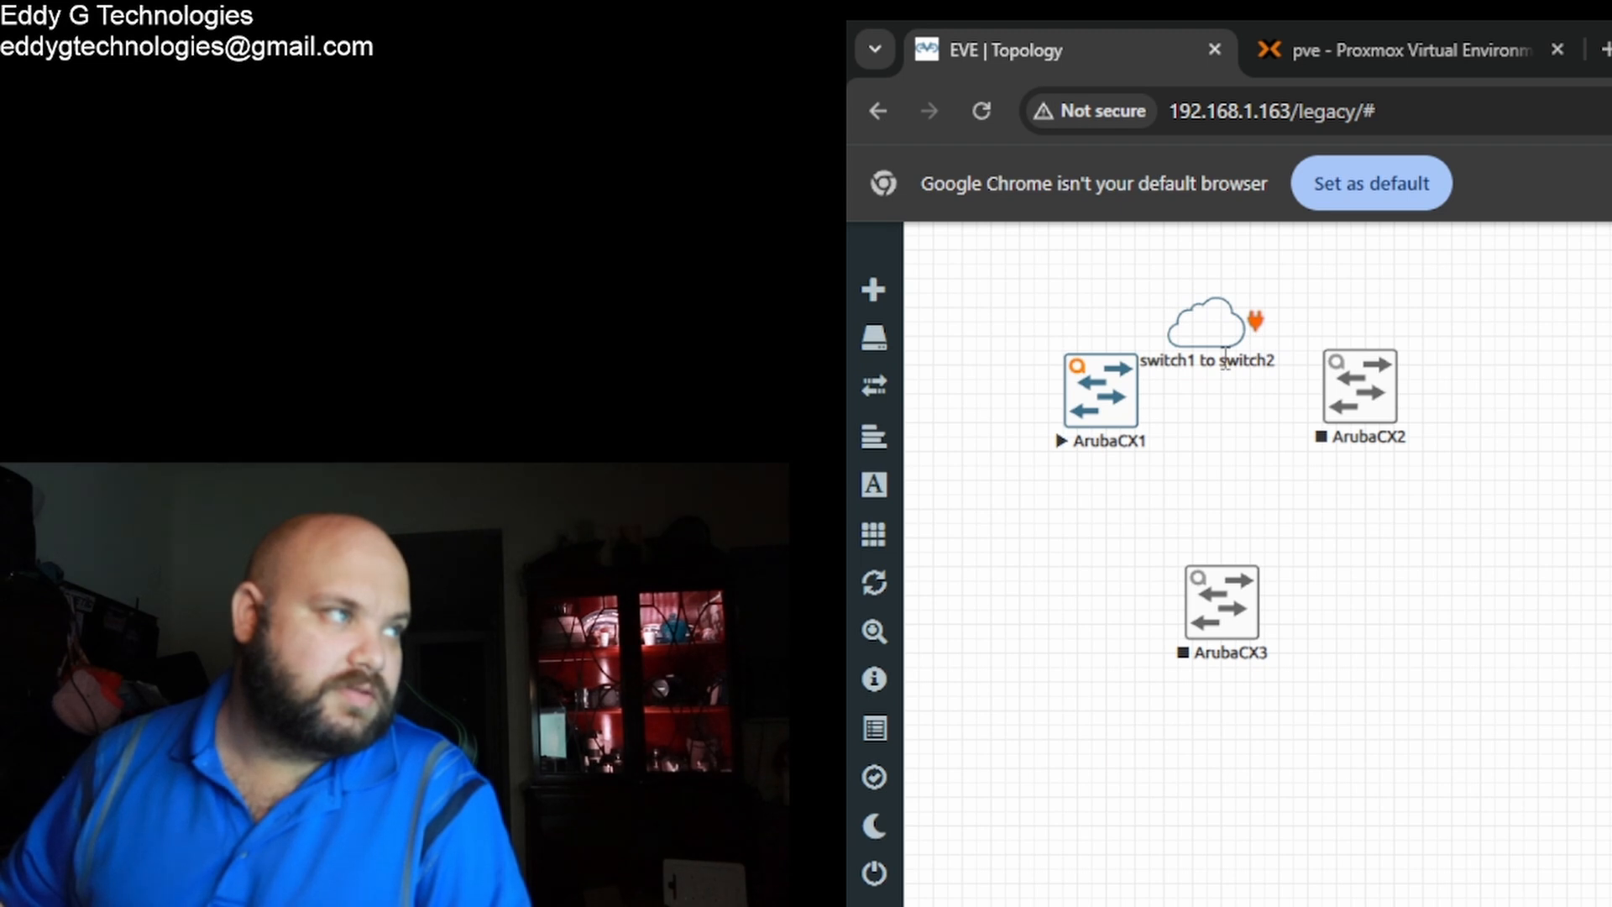
mouse_move(1250, 328)
left_mouse_down()
mouse_move(1344, 395)
mouse_move(1305, 432)
mouse_move(1342, 448)
left_mouse_up()
left_click_drag(1393, 433, 1393, 433)
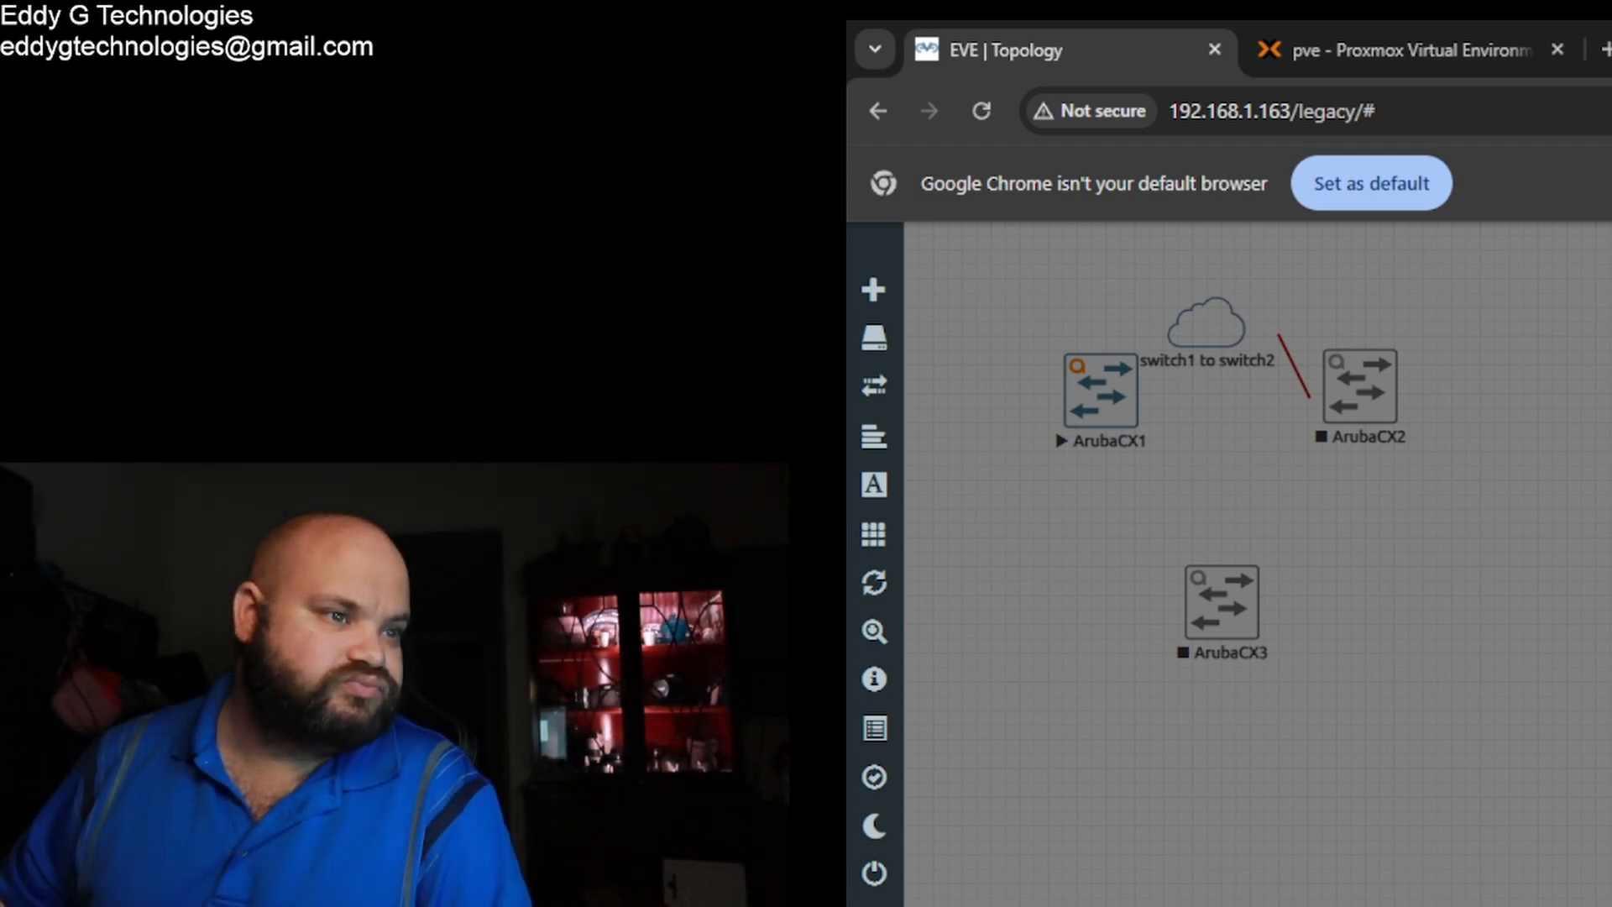
Step: Cancel the connection dialog and delete the switch1 to switch2 network
key("Escape")
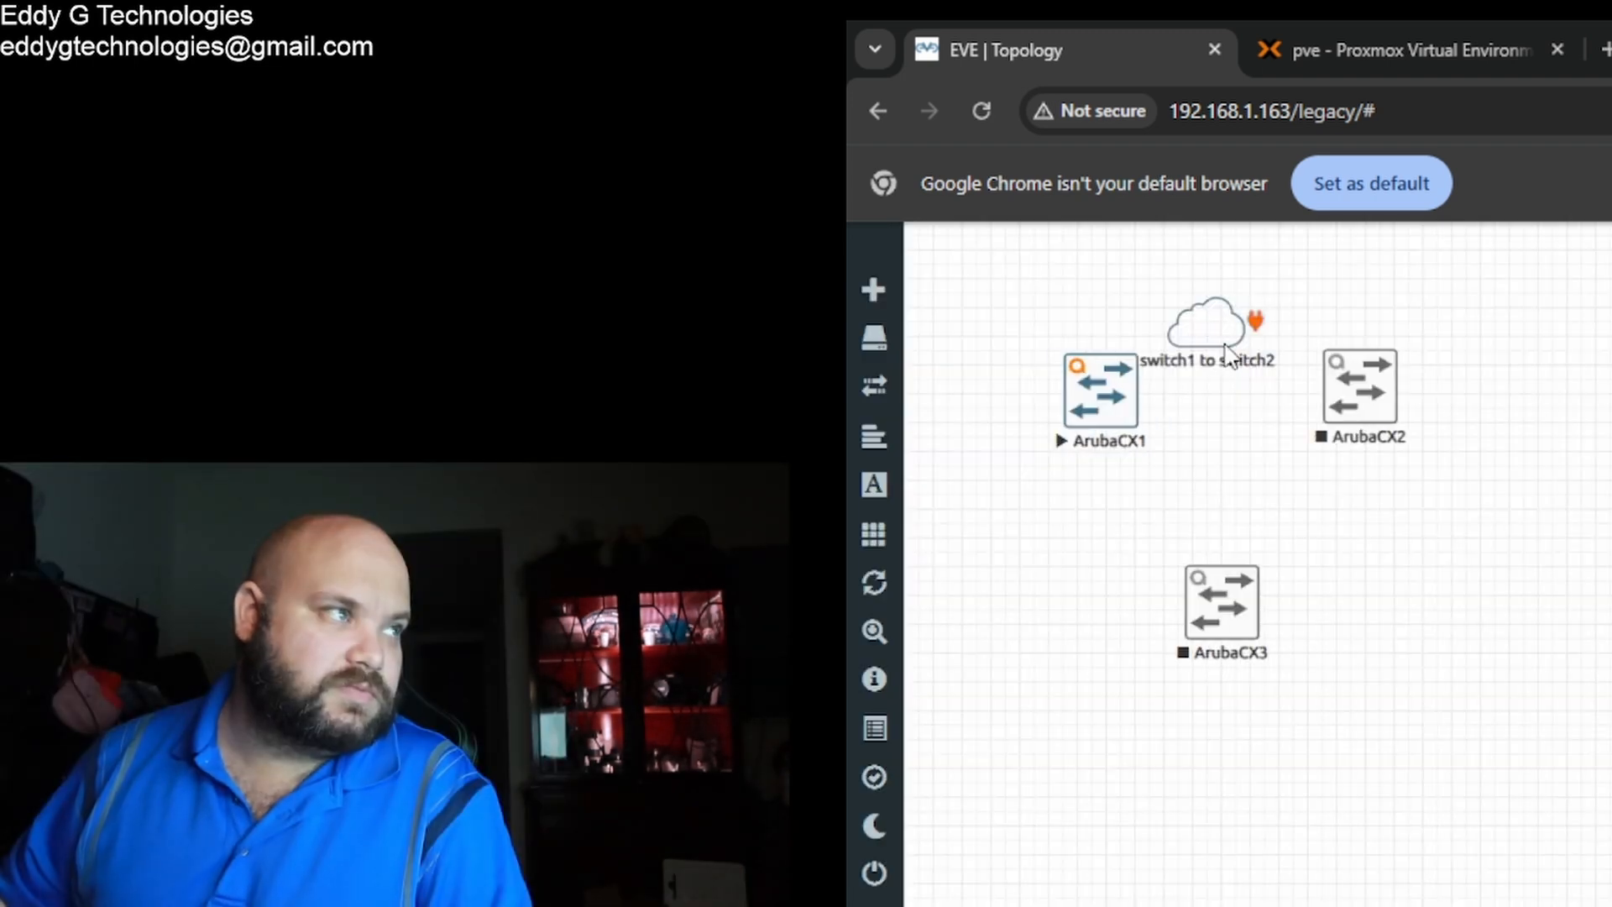
right_click(1220, 329)
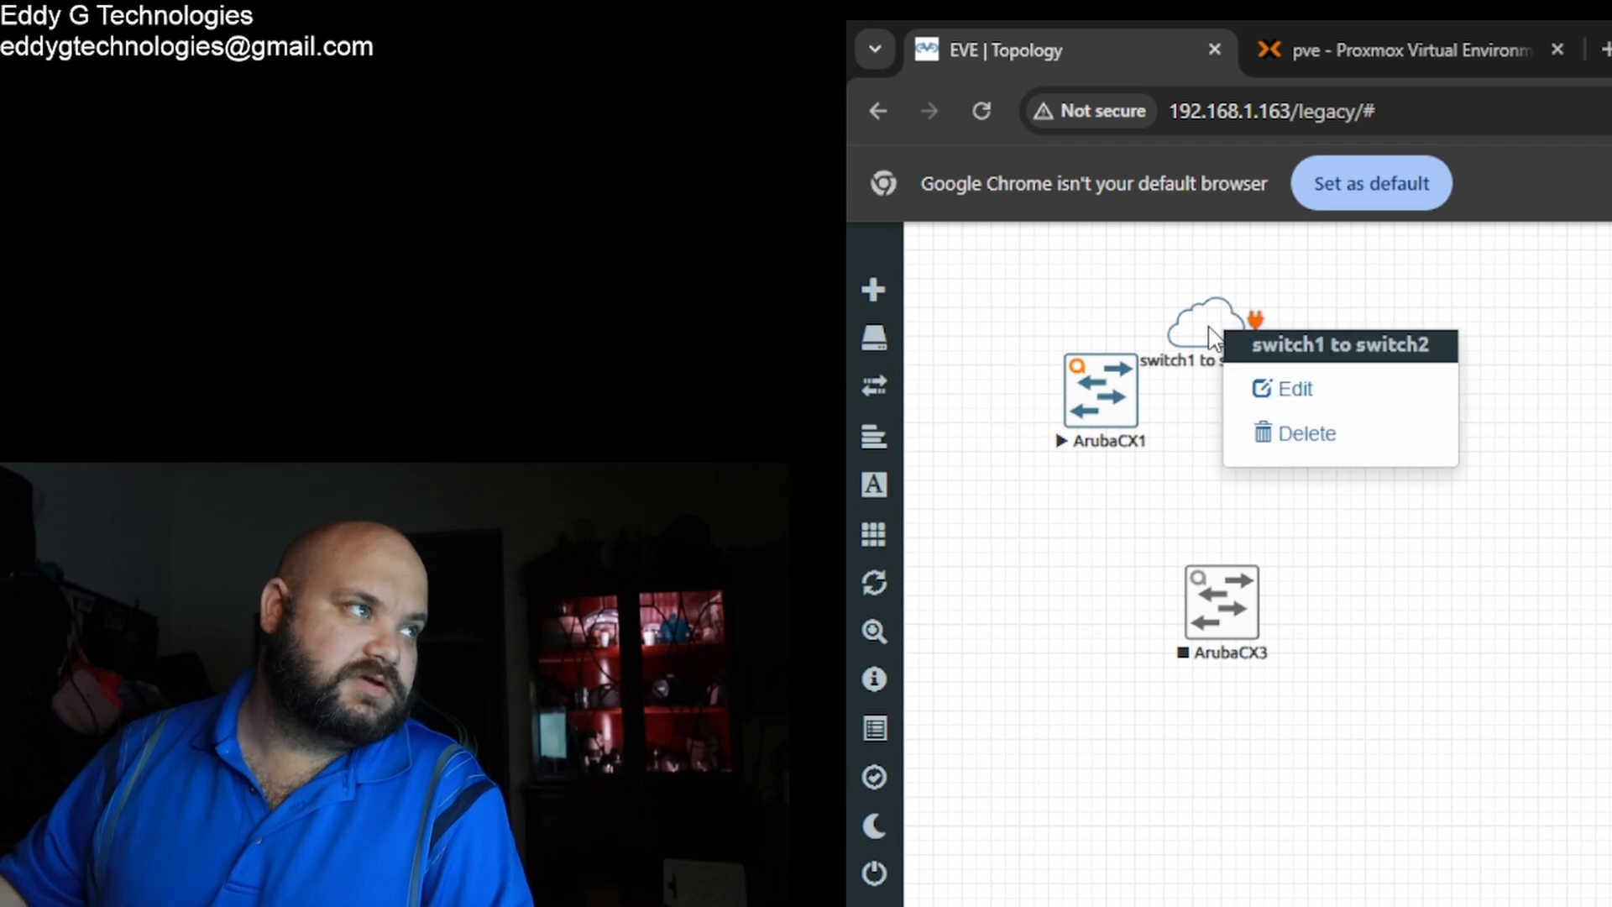
left_click(1292, 432)
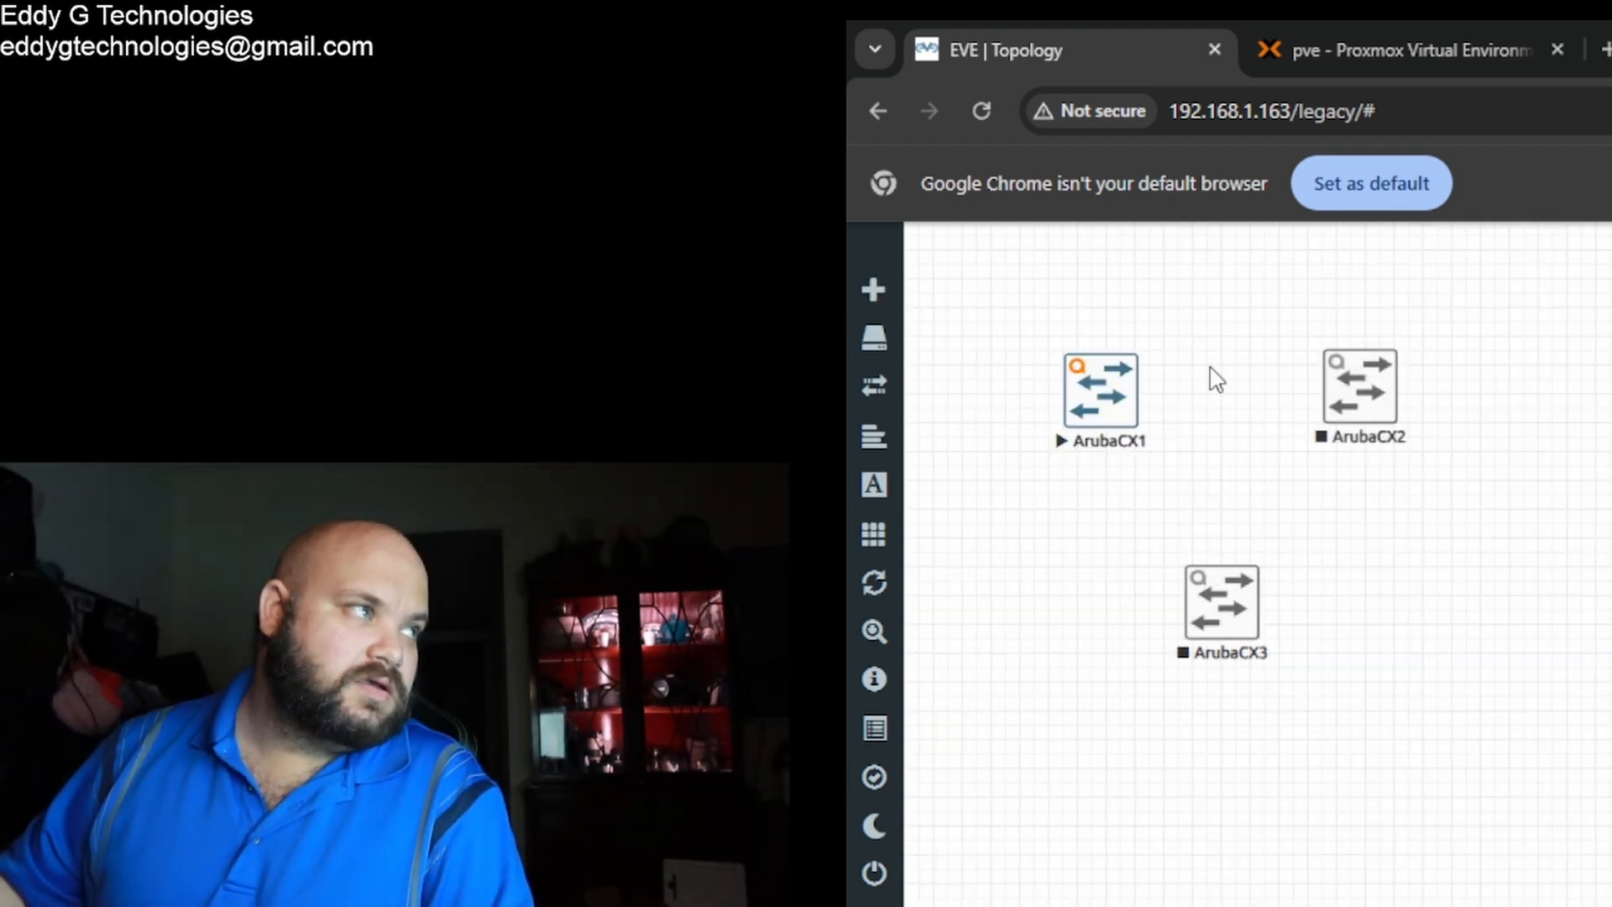
Step: Link ArubaCX2 directly to ArubaCX1 and nudge ArubaCX2 slightly right
mouse_move(1388, 392)
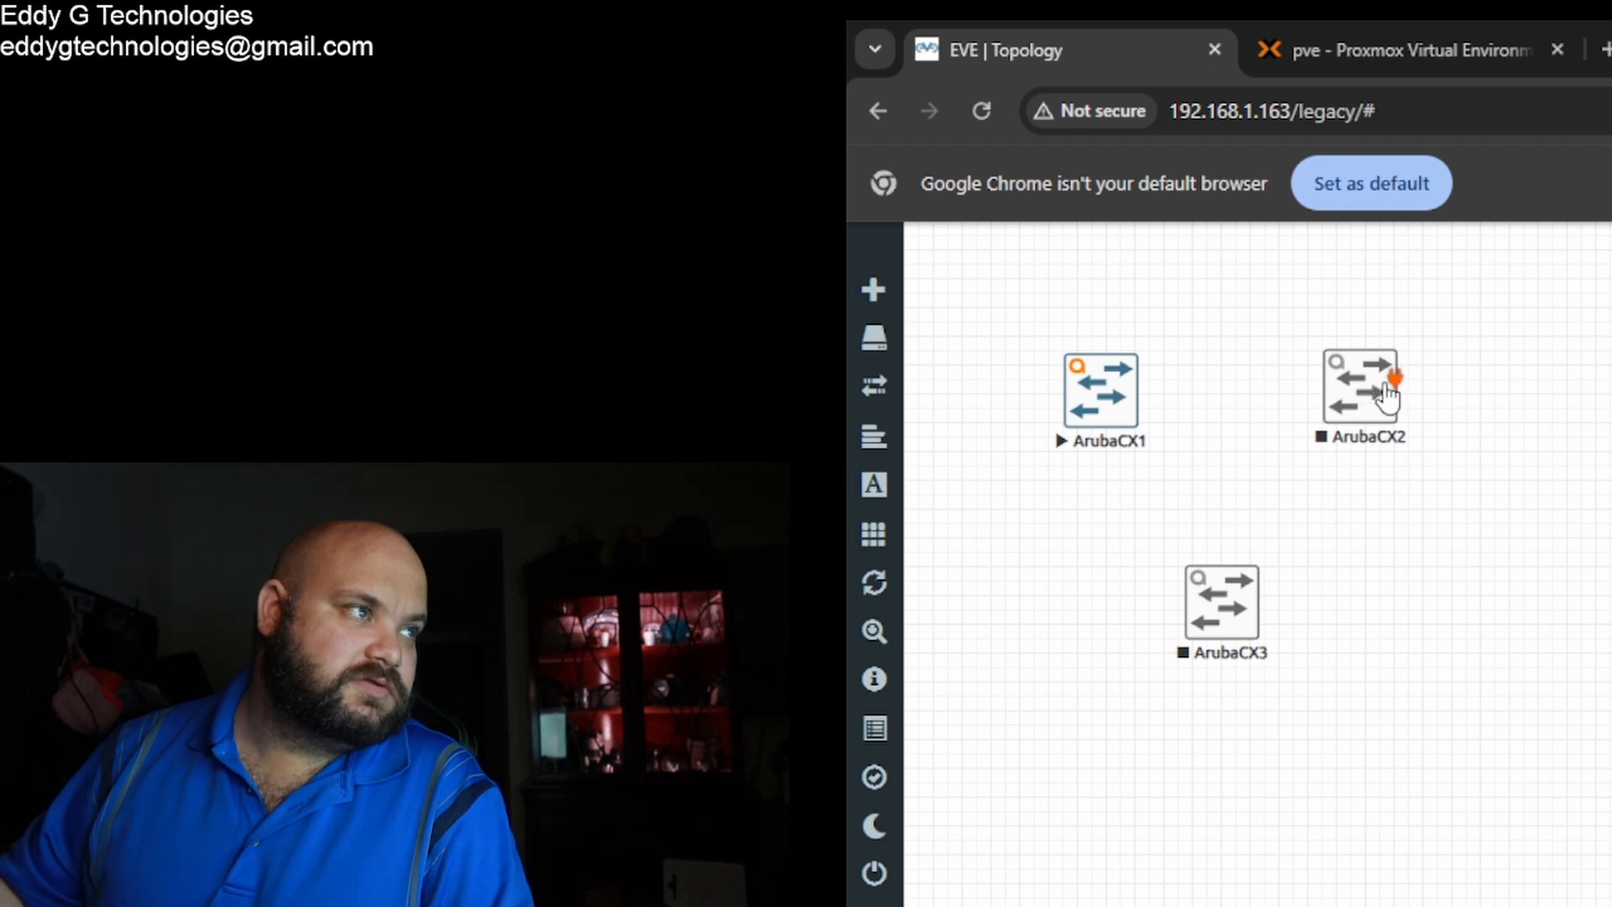
left_click_drag(1388, 386, 1130, 385)
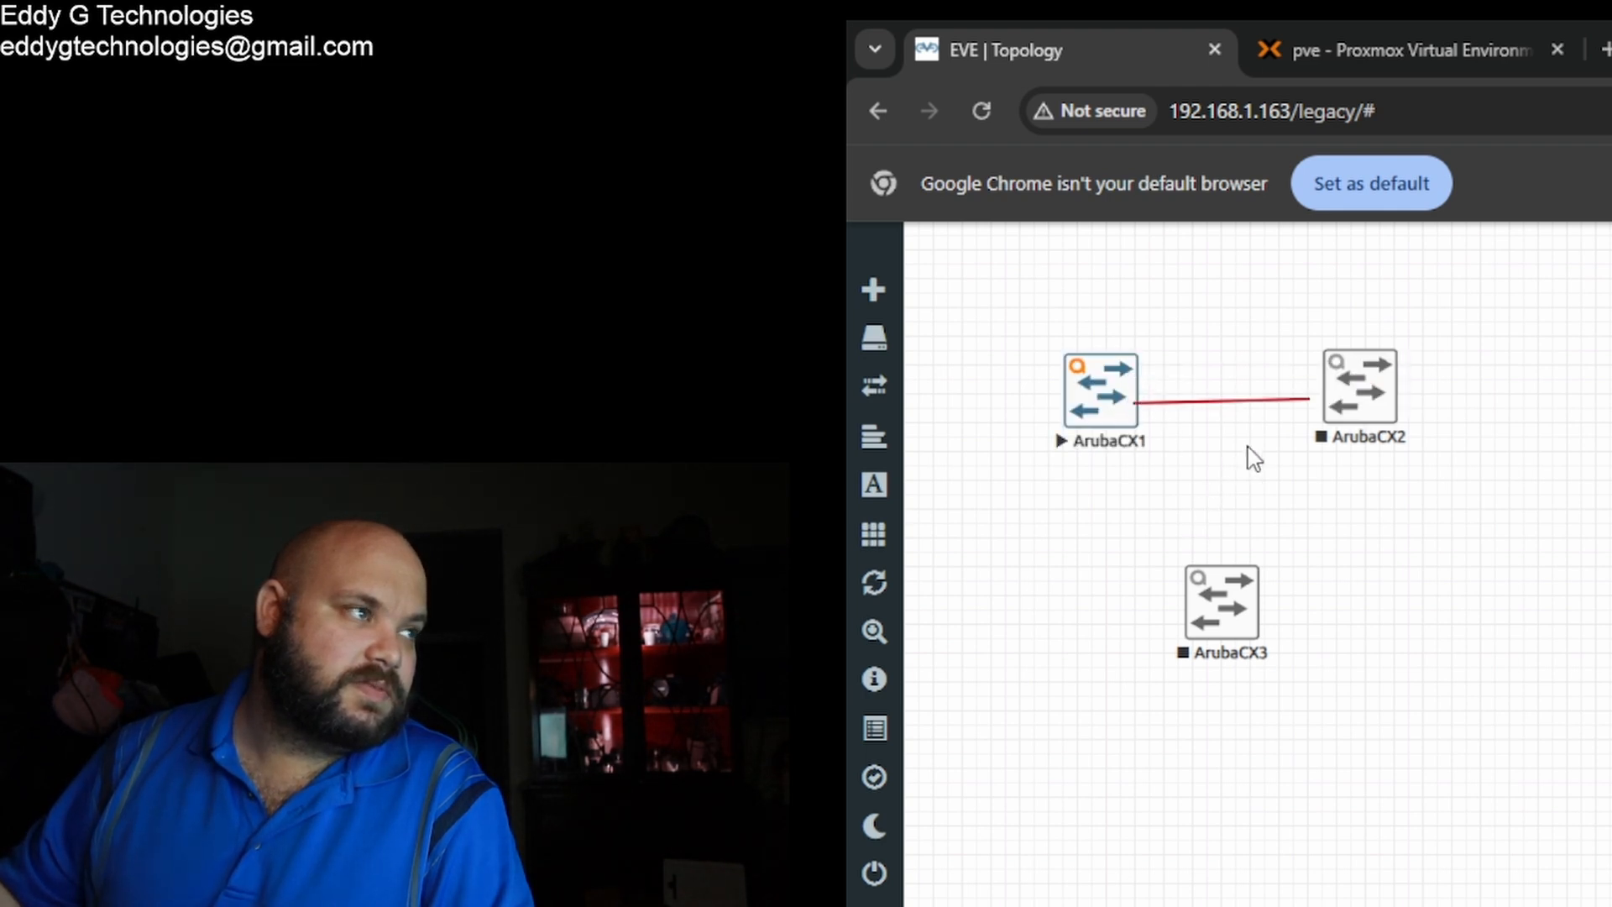
mouse_move(1329, 431)
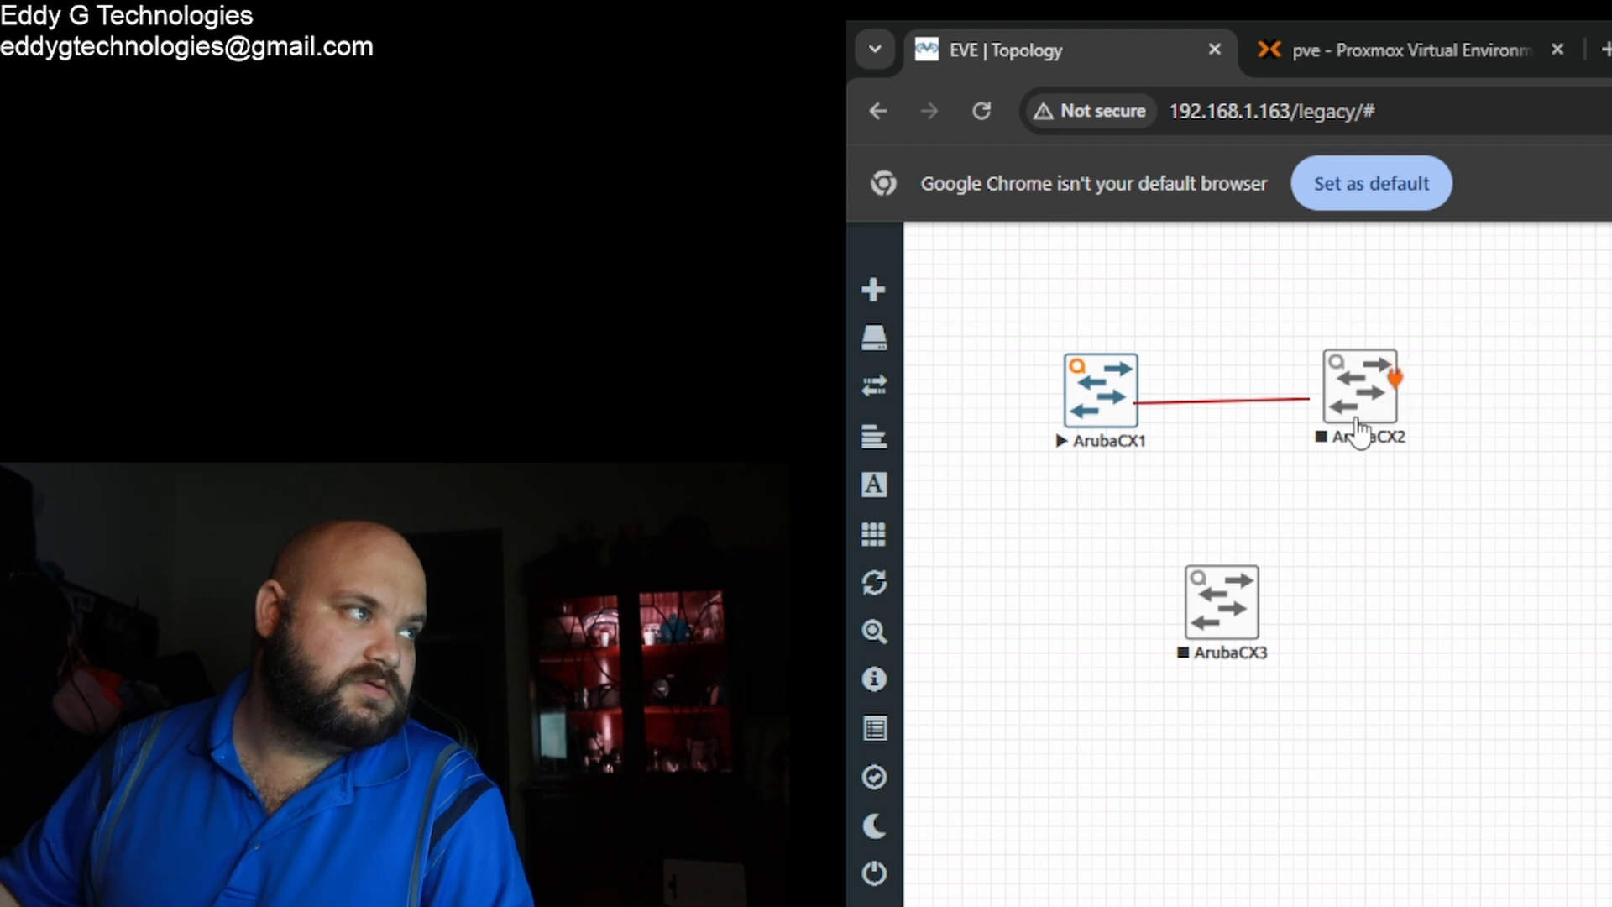
mouse_move(1358, 433)
left_mouse_down()
mouse_move(1367, 443)
mouse_move(1360, 427)
left_mouse_up()
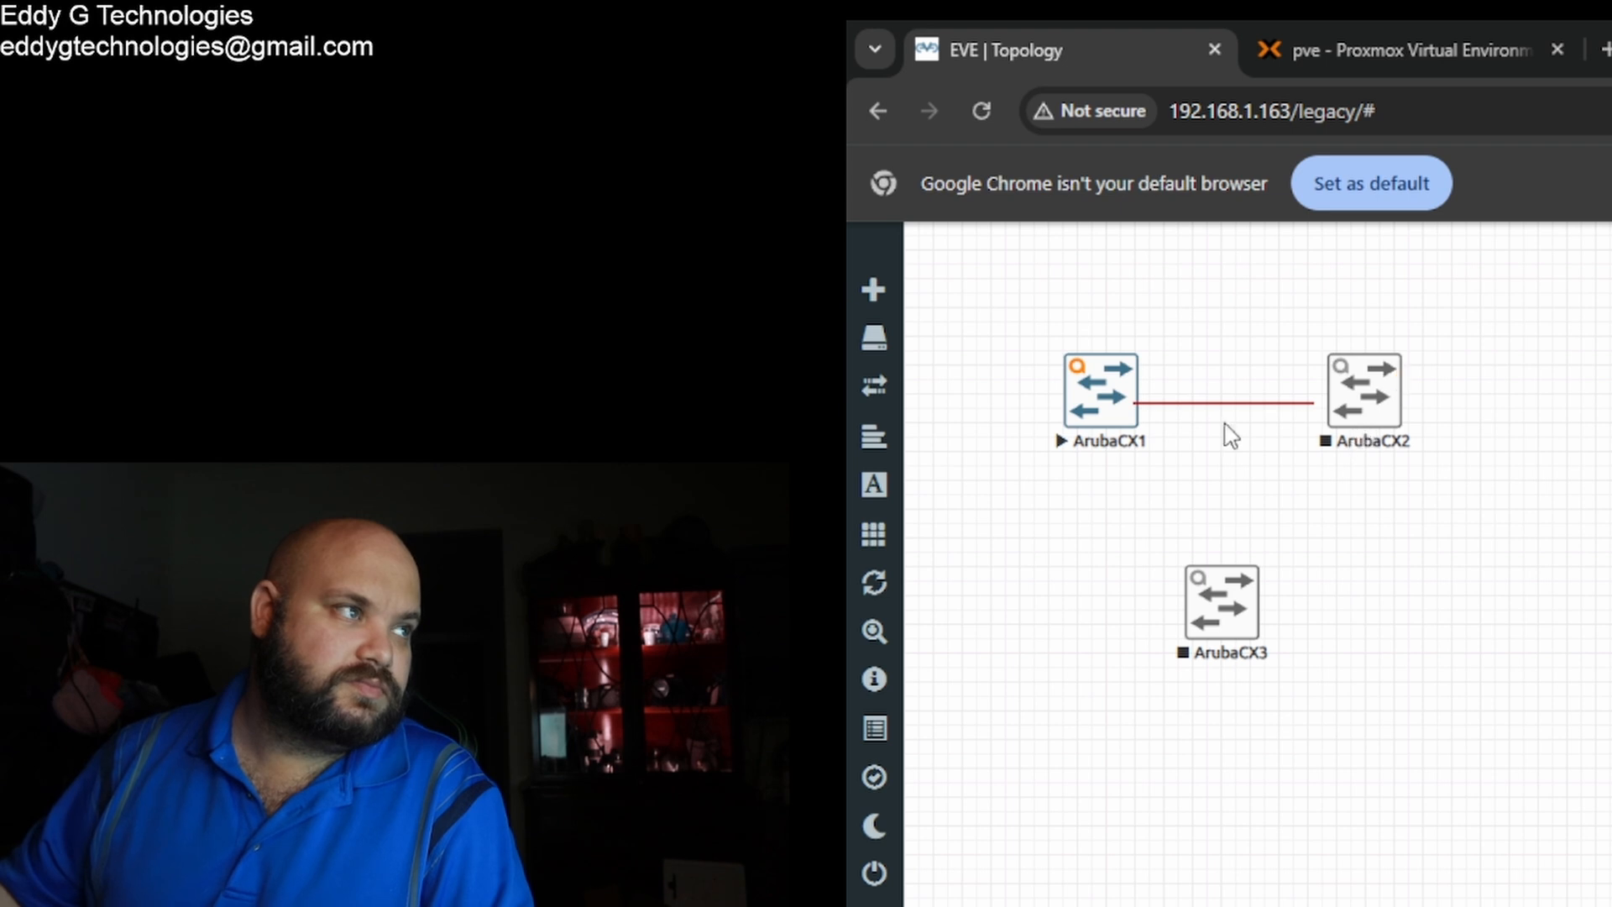
left_click(1133, 412)
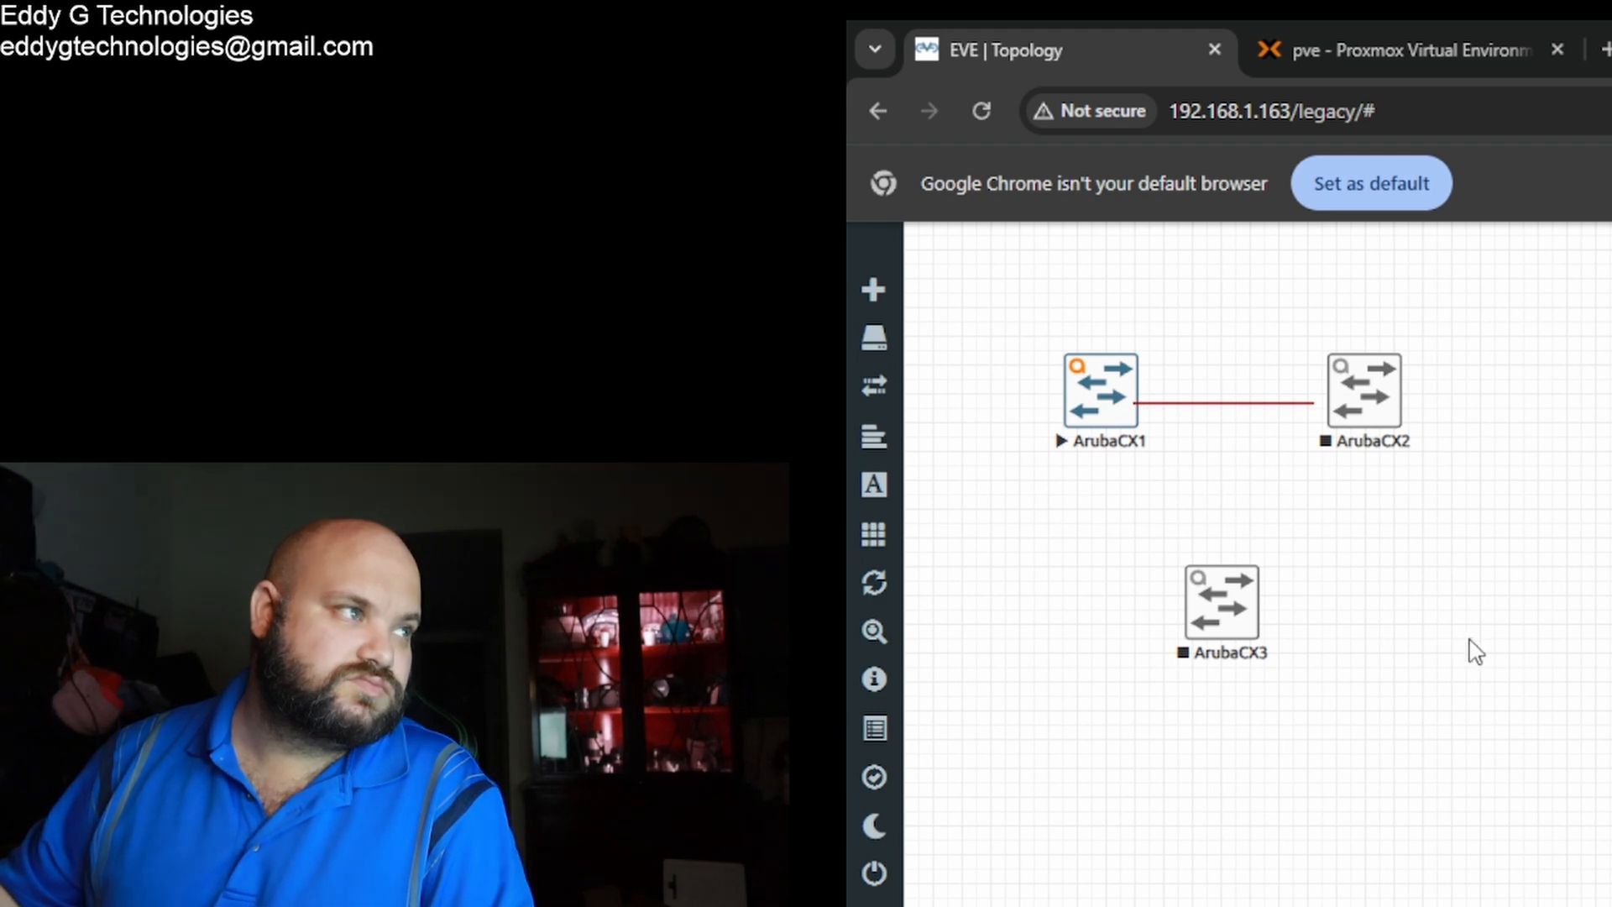
Step: Start ArubaCX2, stop ArubaCX1, and draw a second link from ArubaCX1 to ArubaCX2
right_click(1381, 416)
left_click(1425, 483)
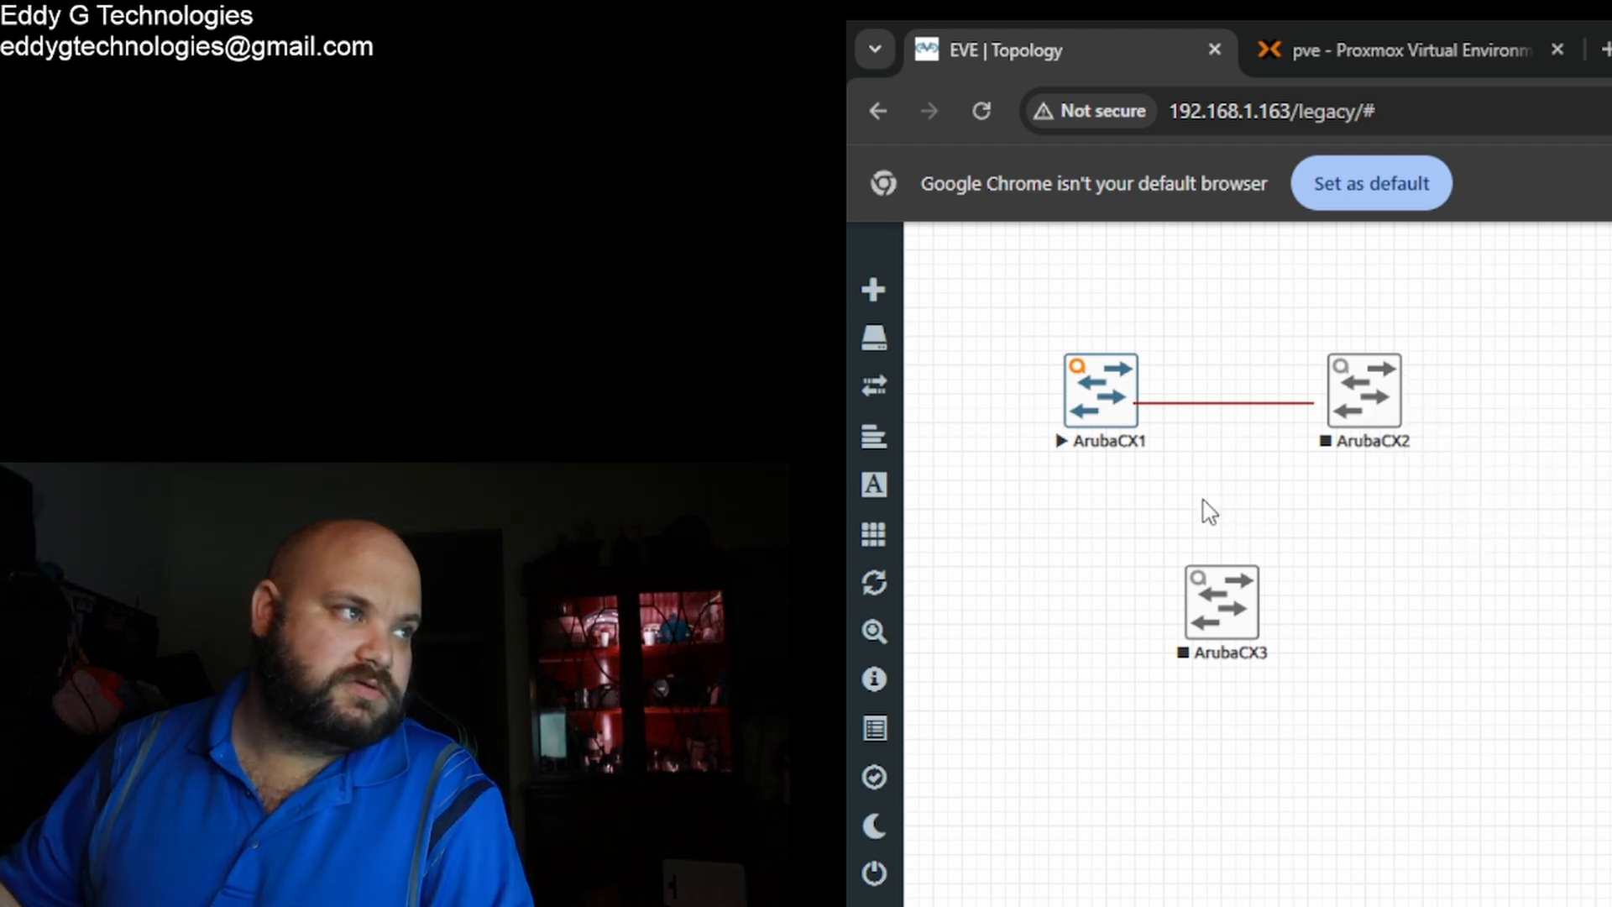
left_click(1103, 415)
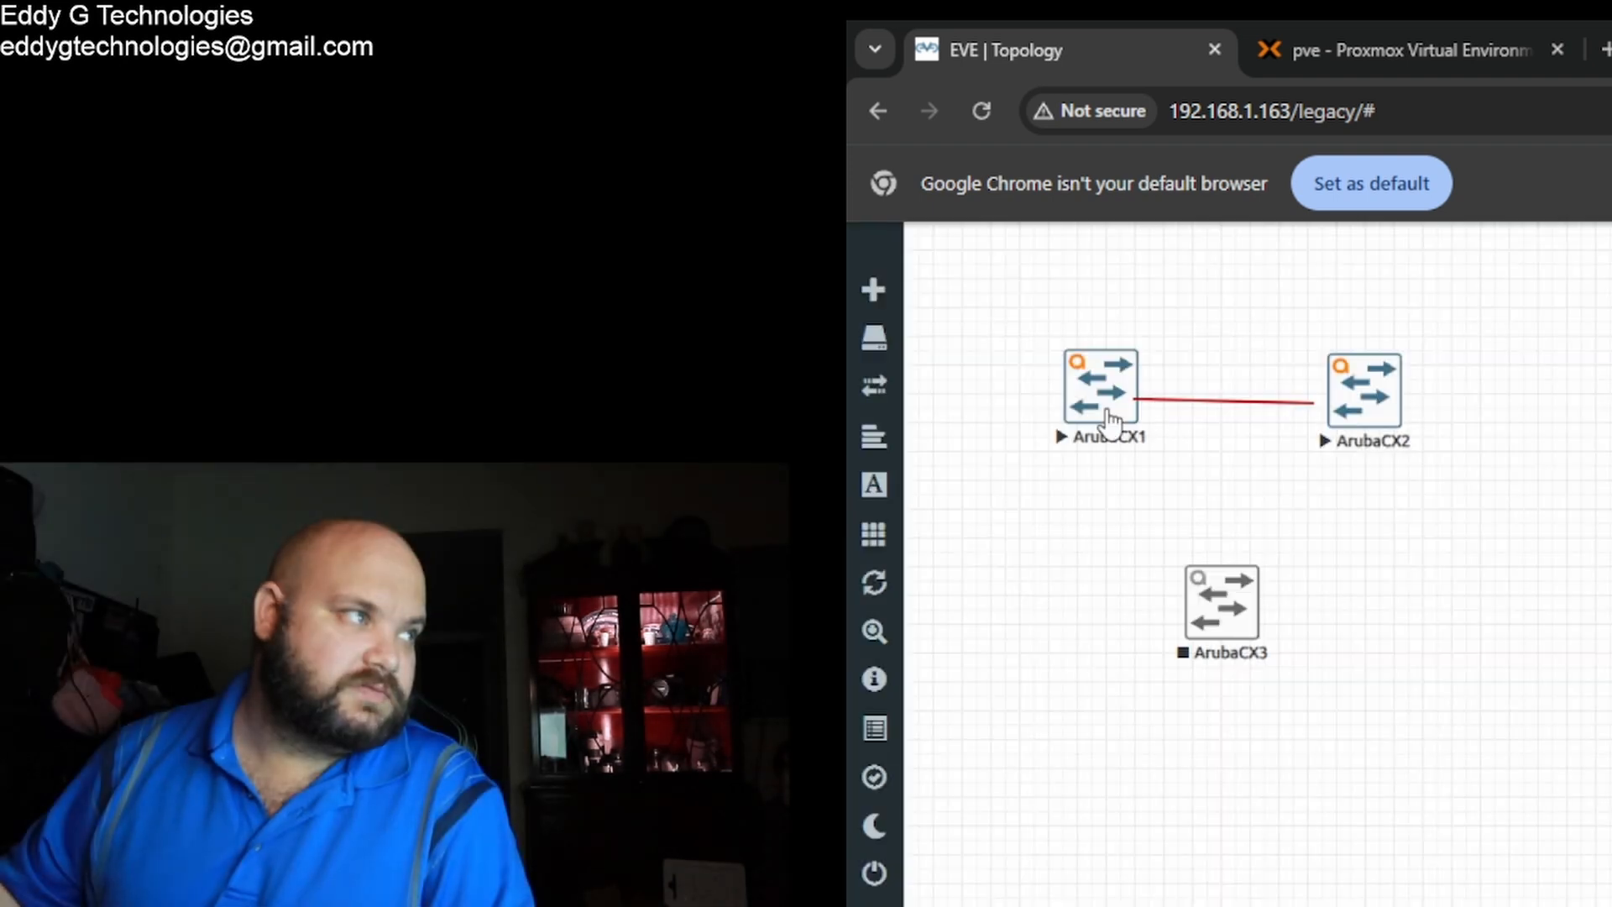
right_click(1106, 423)
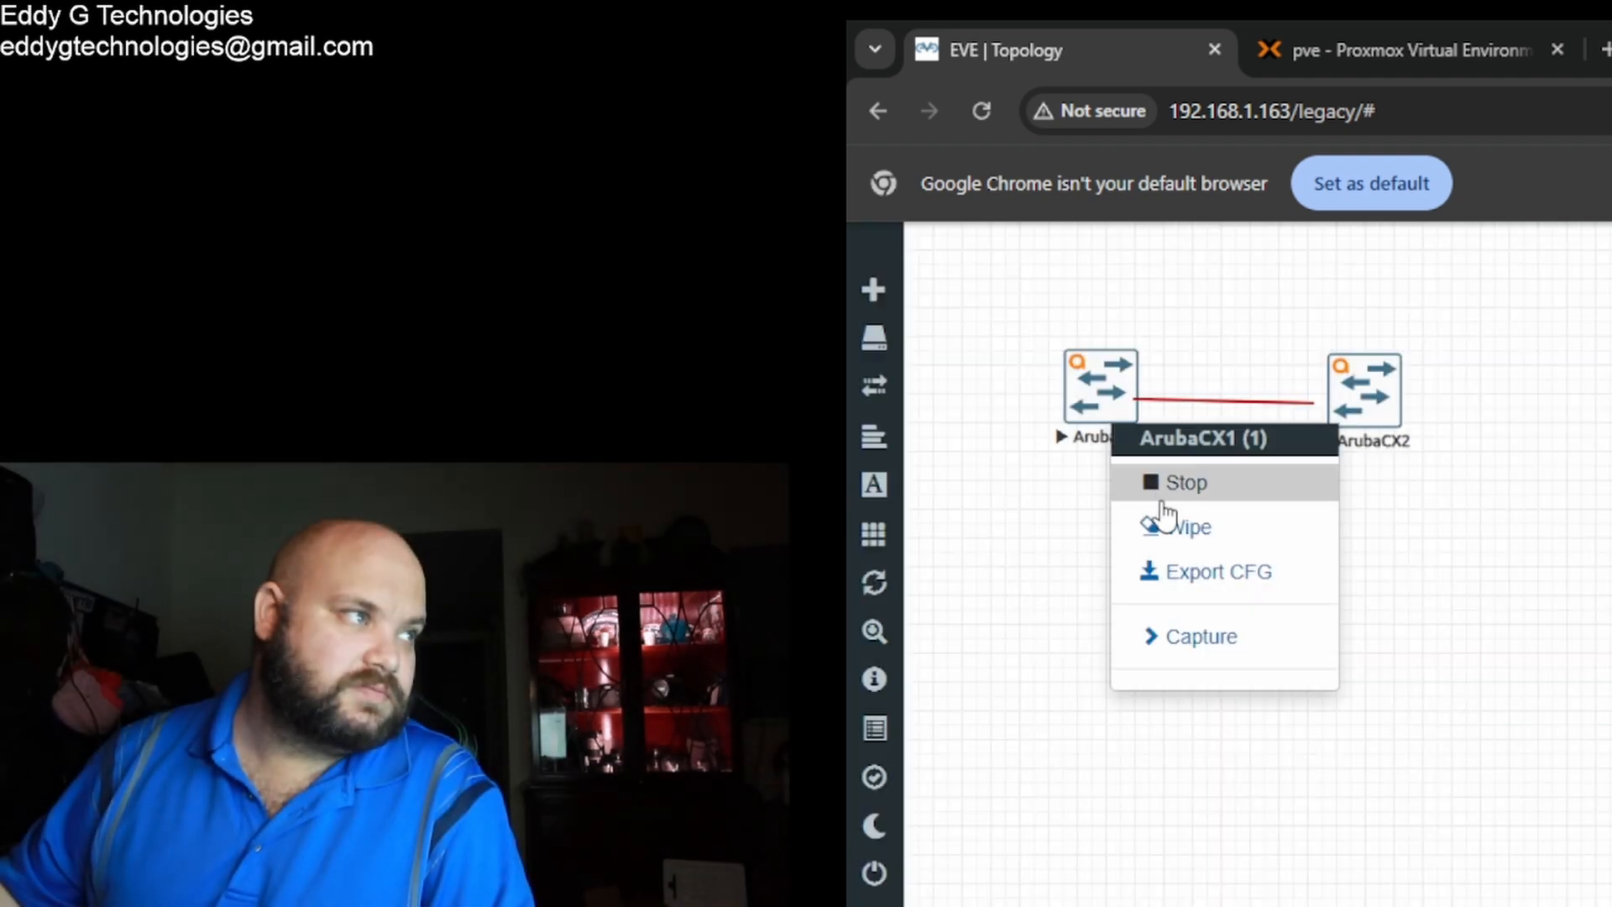
left_click(1206, 493)
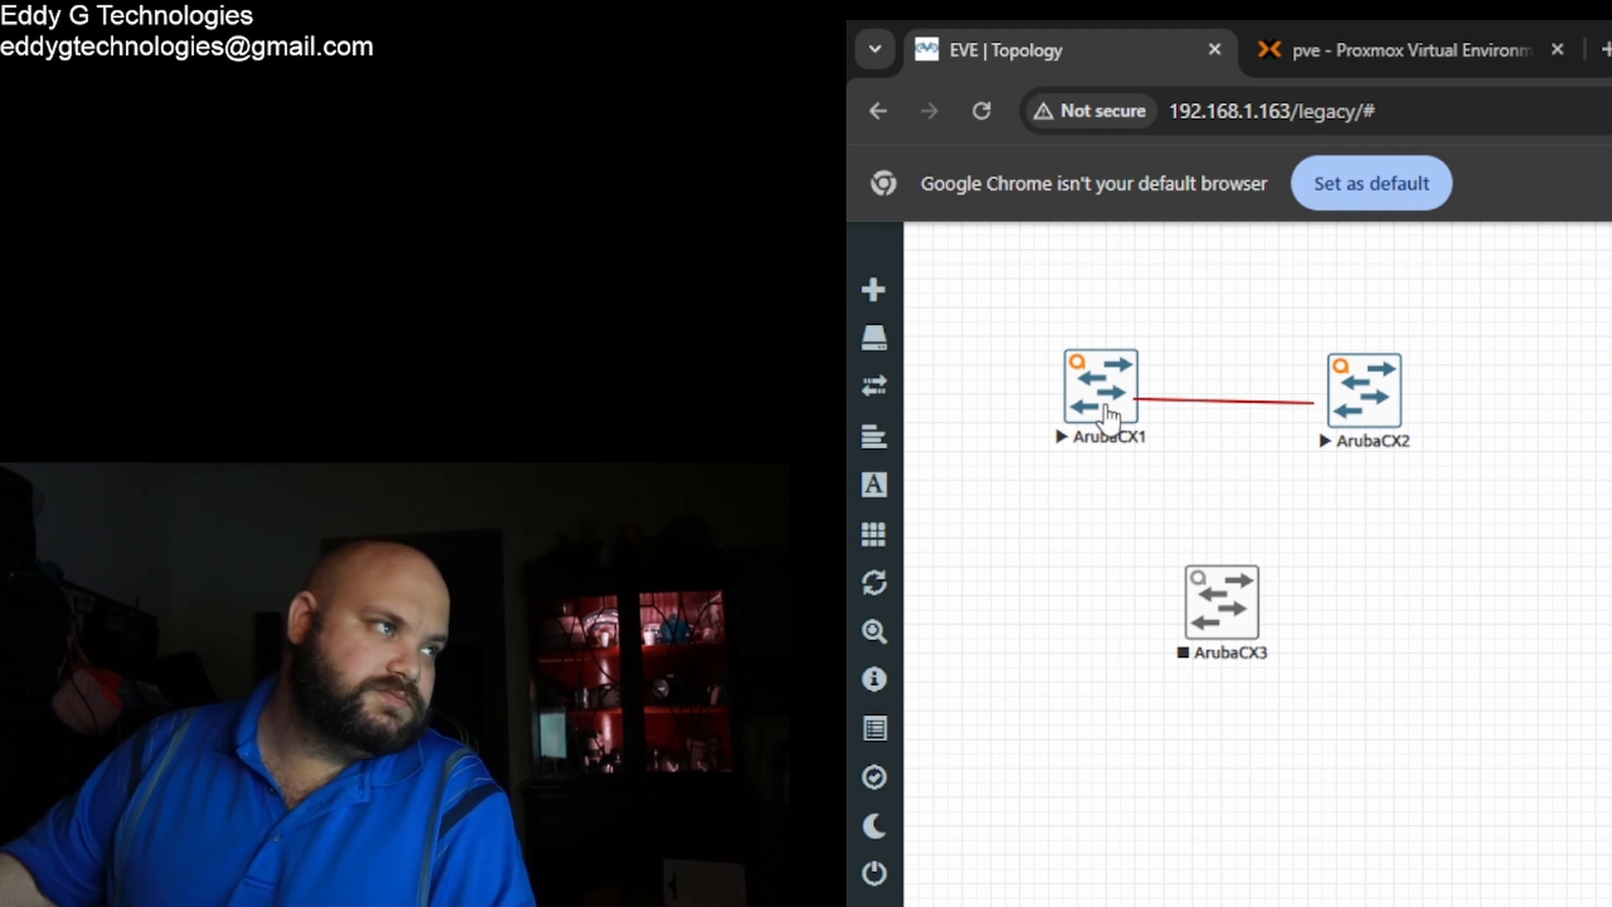
left_click_drag(1107, 408, 1098, 424)
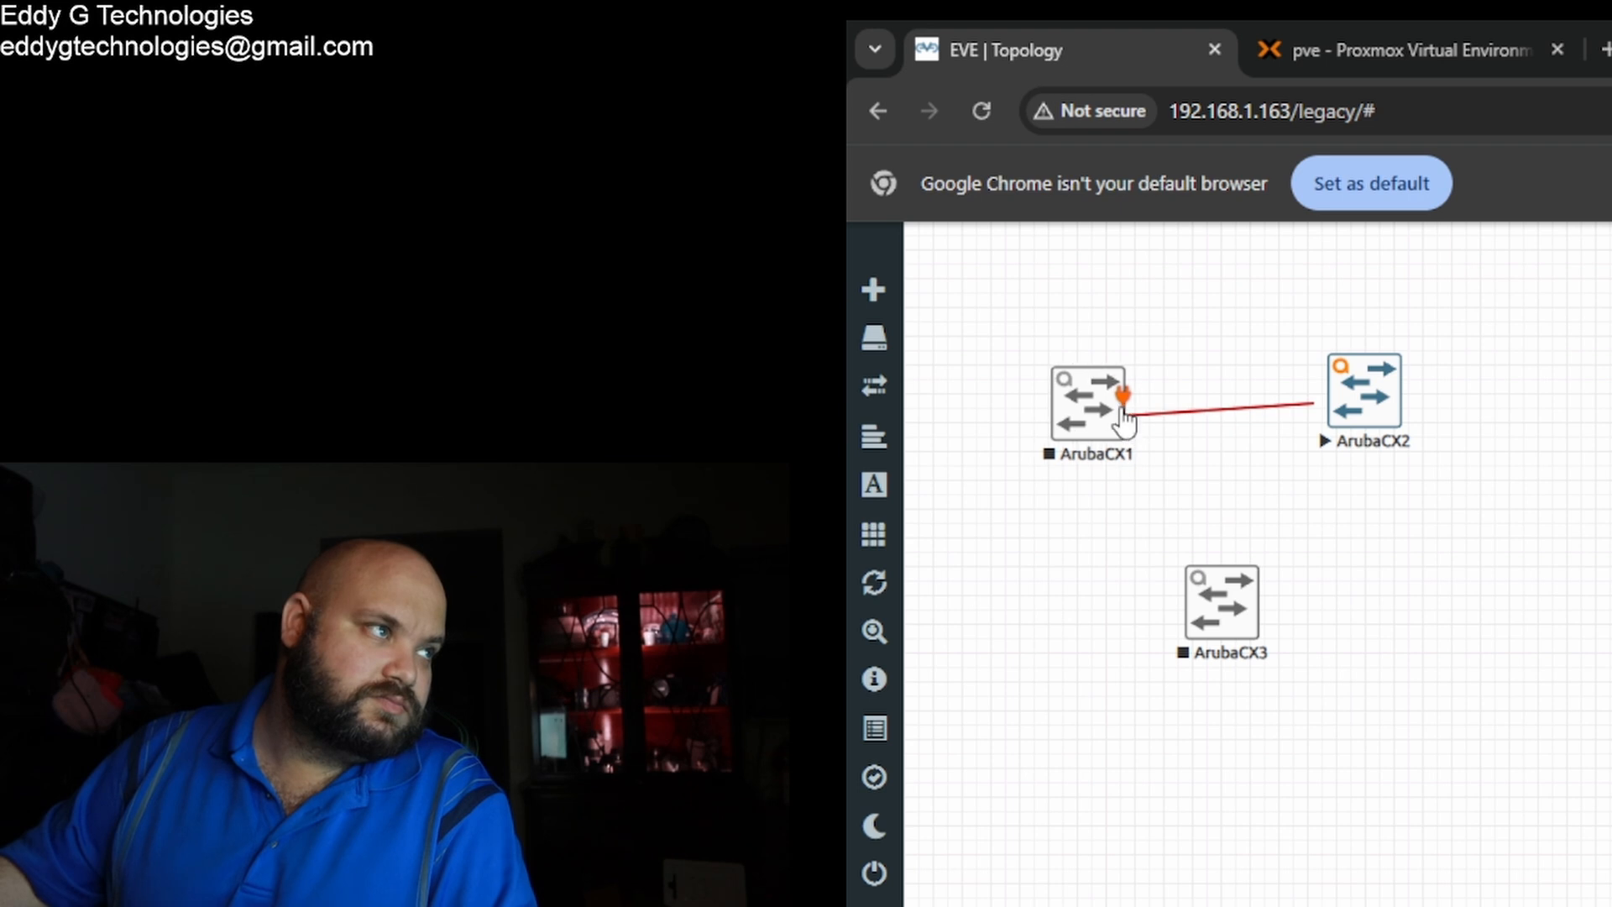
left_click_drag(1126, 418, 1344, 385)
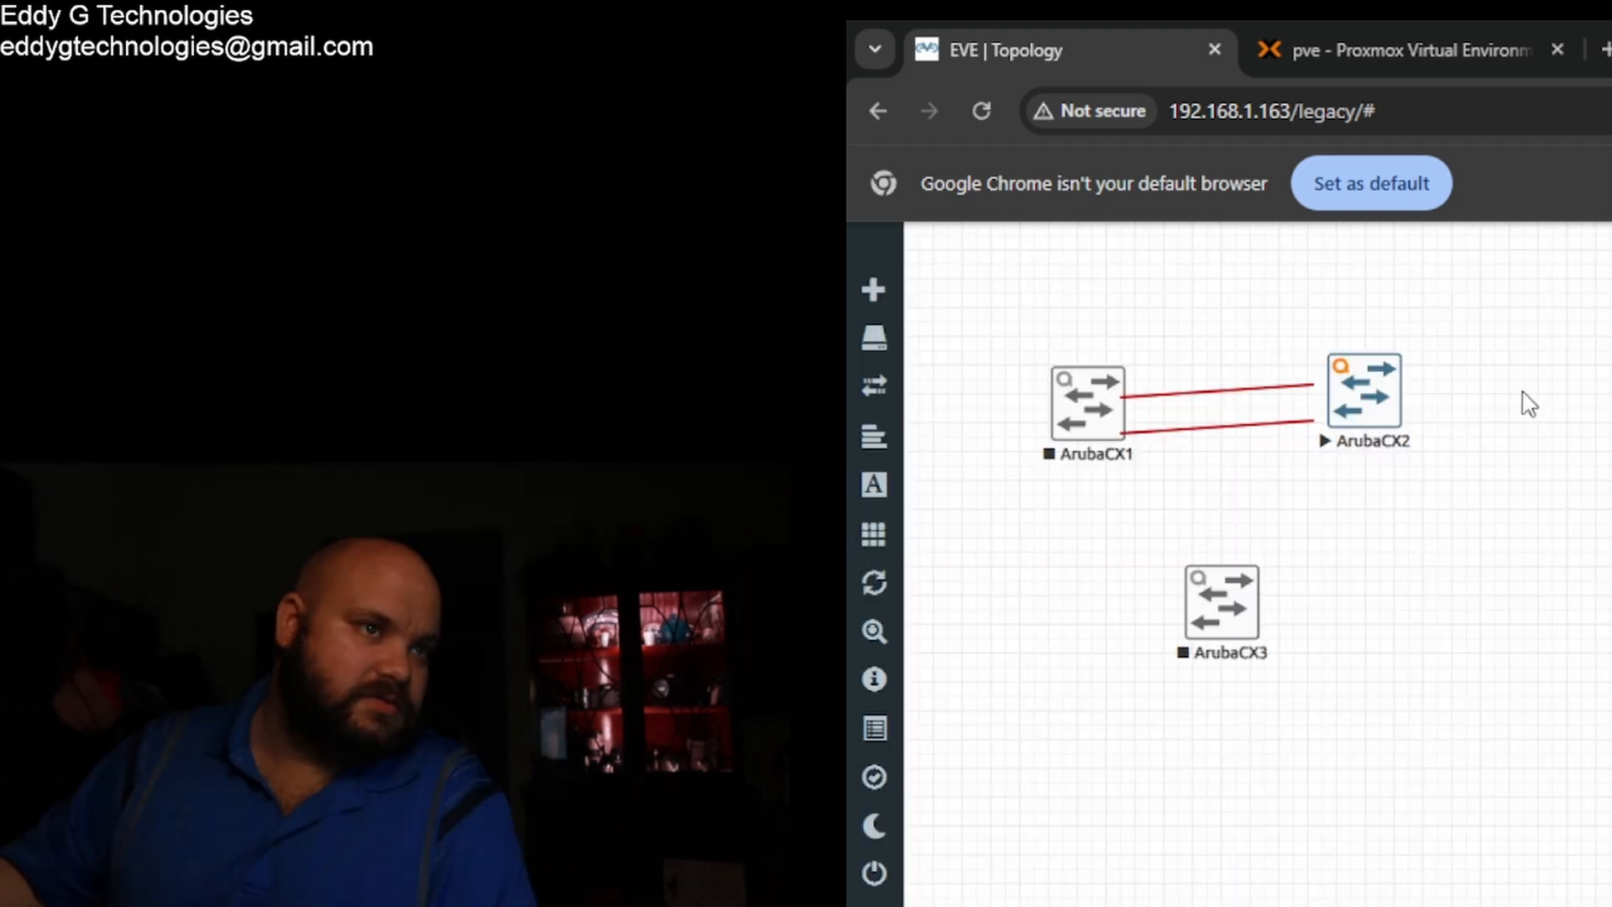
Step: Stop ArubaCX2 and delete the lower ArubaCX1–ArubaCX2 link
right_click(1394, 436)
left_click(1514, 492)
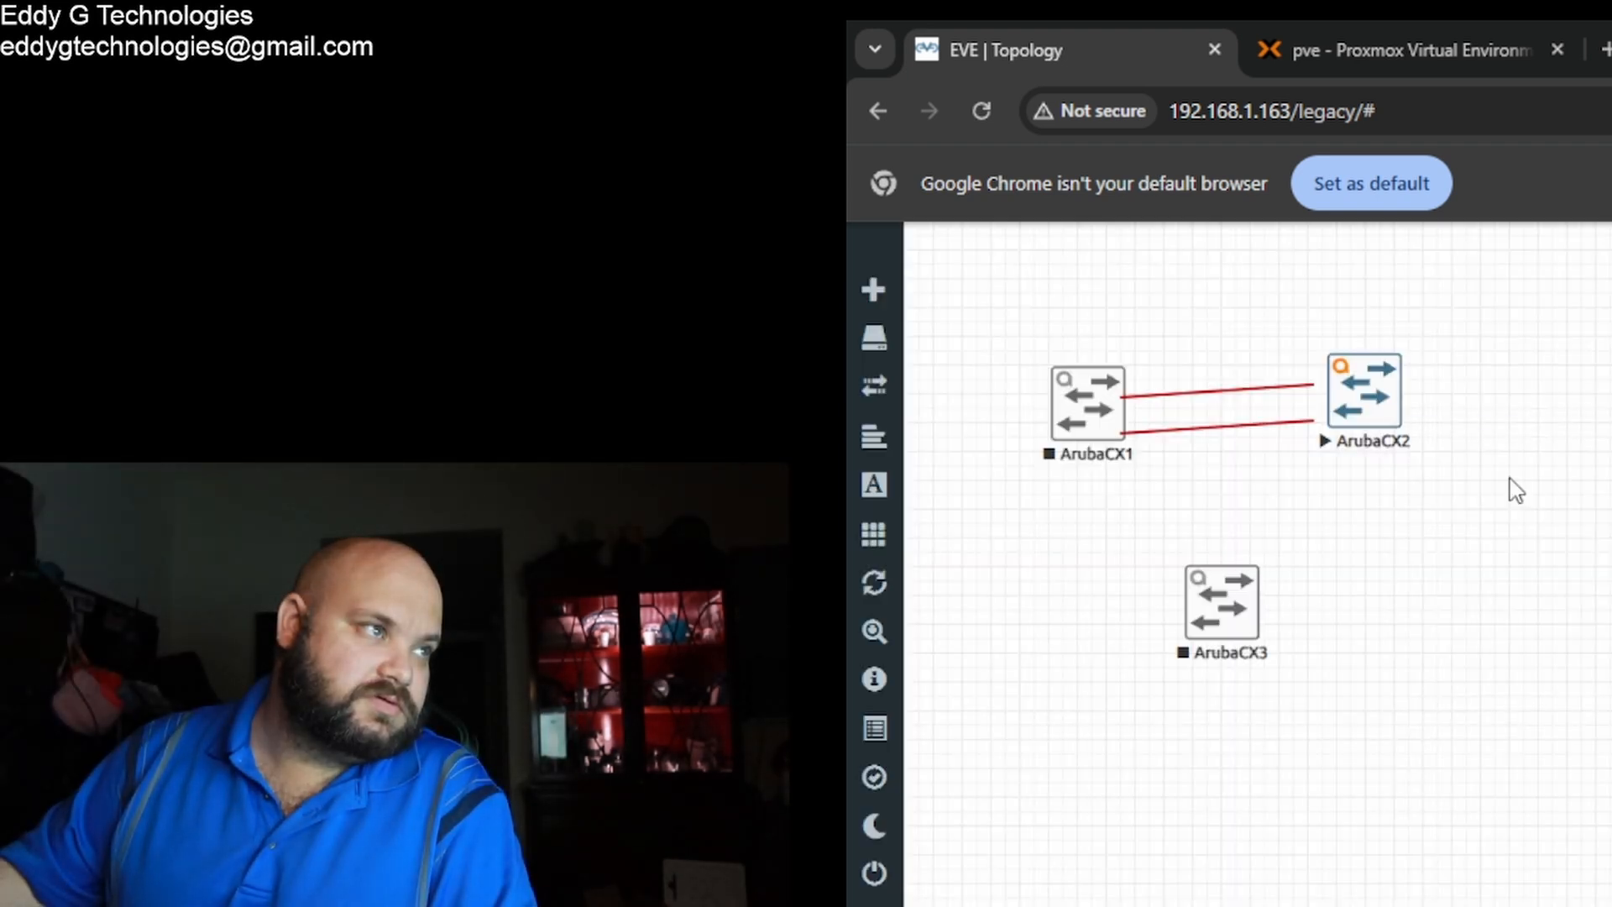
right_click(1254, 429)
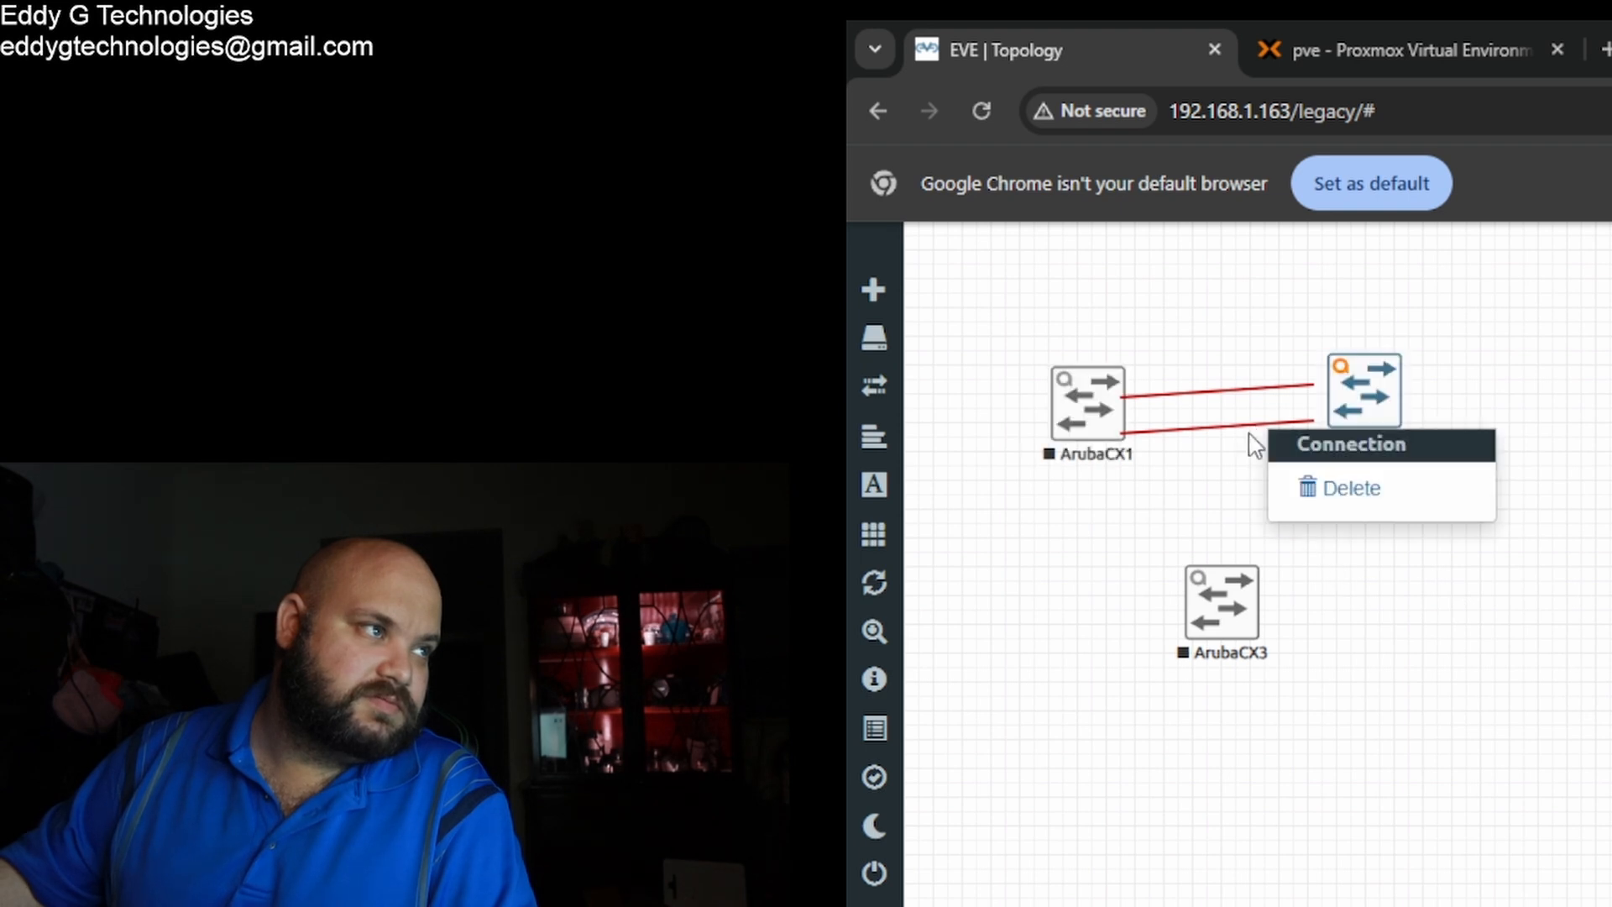
left_click(1249, 445)
right_click(1234, 436)
left_click(1220, 440)
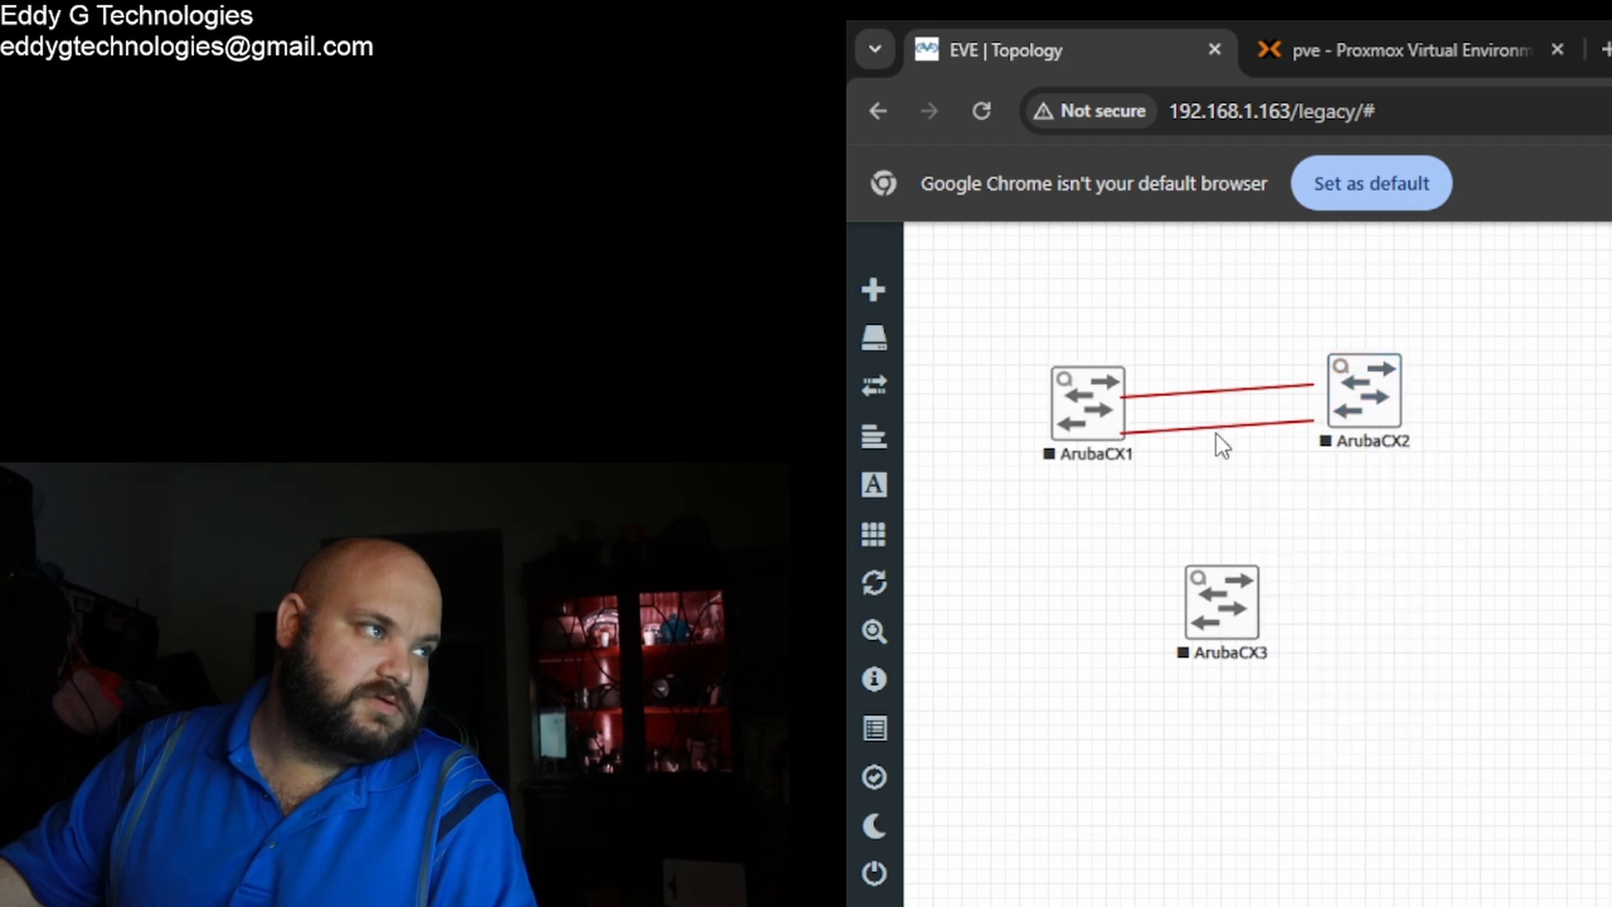
right_click(1230, 430)
left_click(1316, 491)
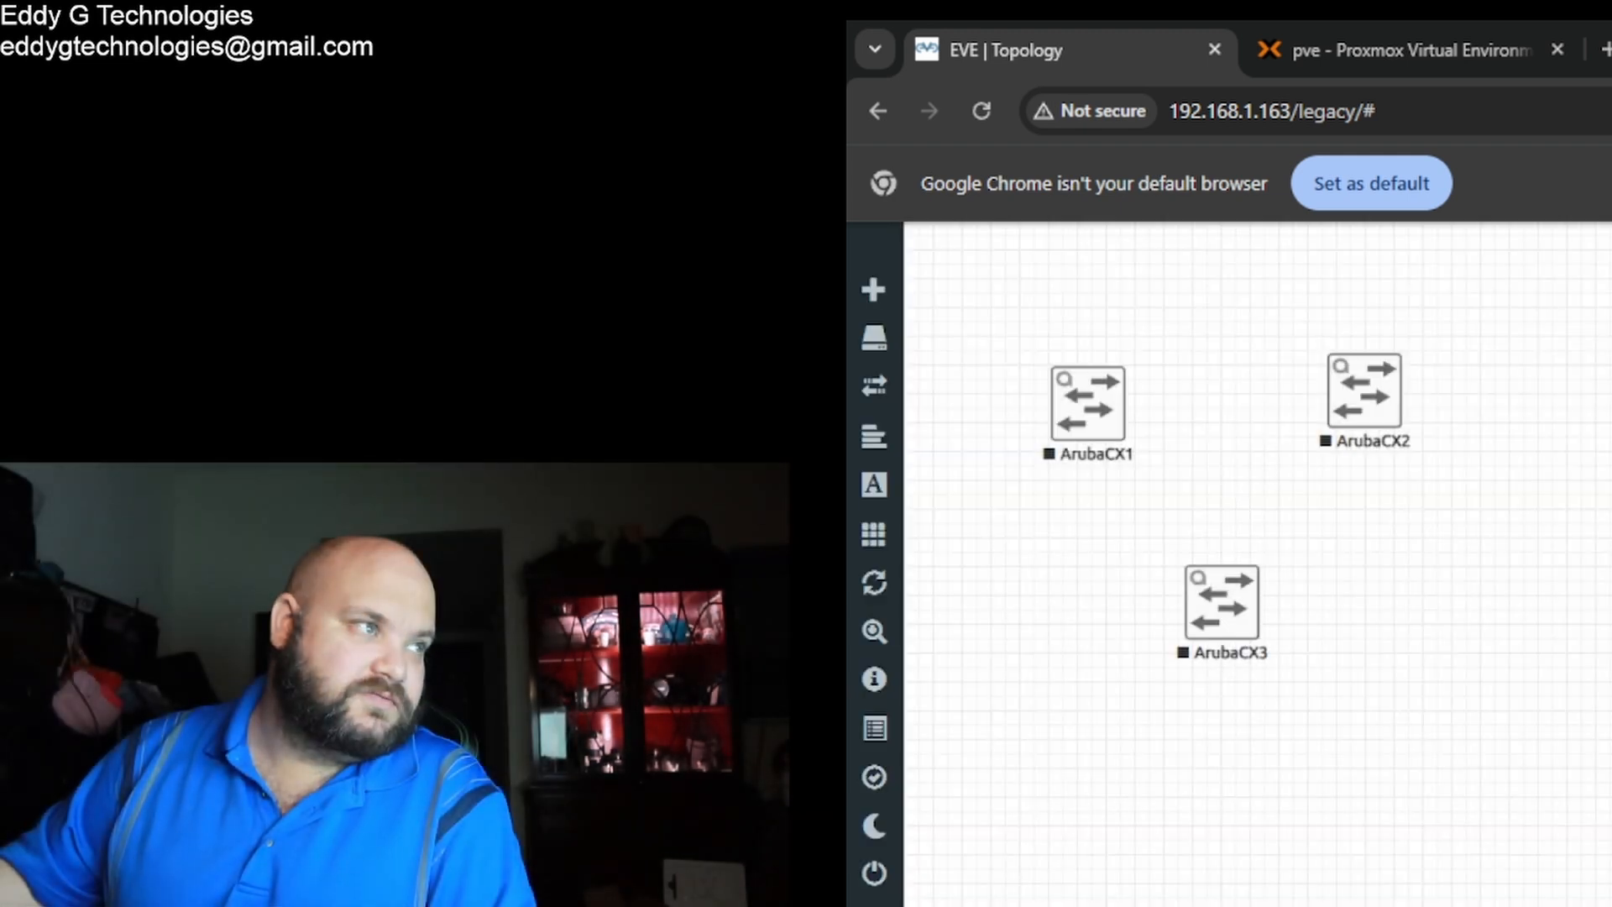
Step: Link ArubaCX2 to ArubaCX1 (1/1/1), ArubaCX2 to ArubaCX3 (1/1/2–1/1/3), and ArubaCX1 to ArubaCX3 (1/1/2)
mouse_move(1079, 433)
left_mouse_down()
mouse_move(1106, 403)
mouse_move(1087, 414)
left_mouse_up()
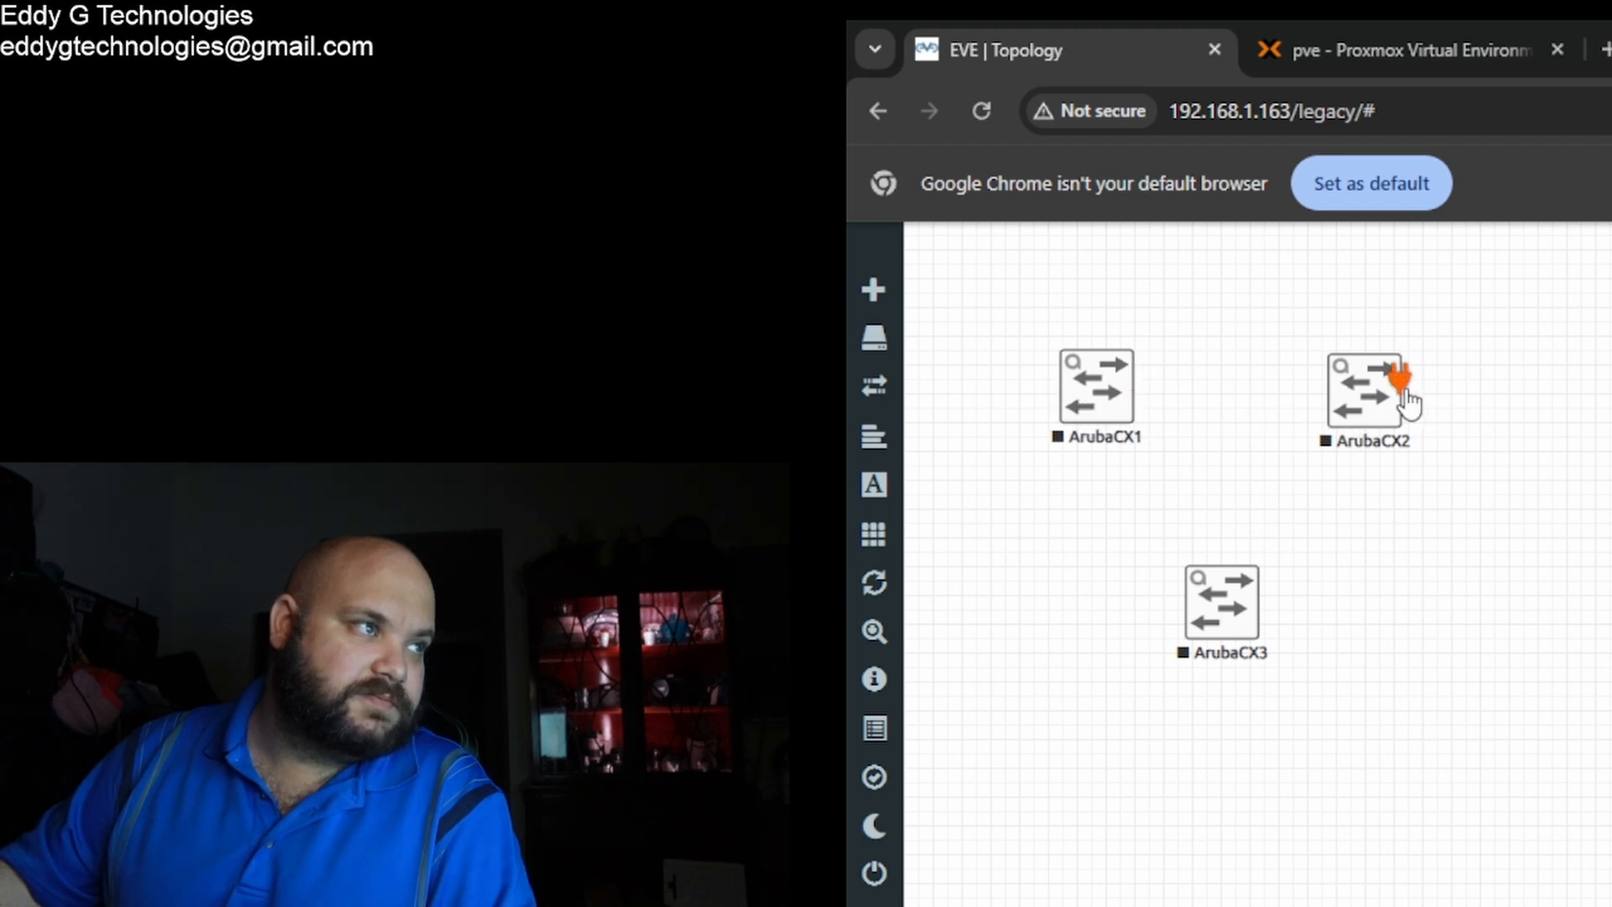
left_click_drag(1400, 380, 1112, 369)
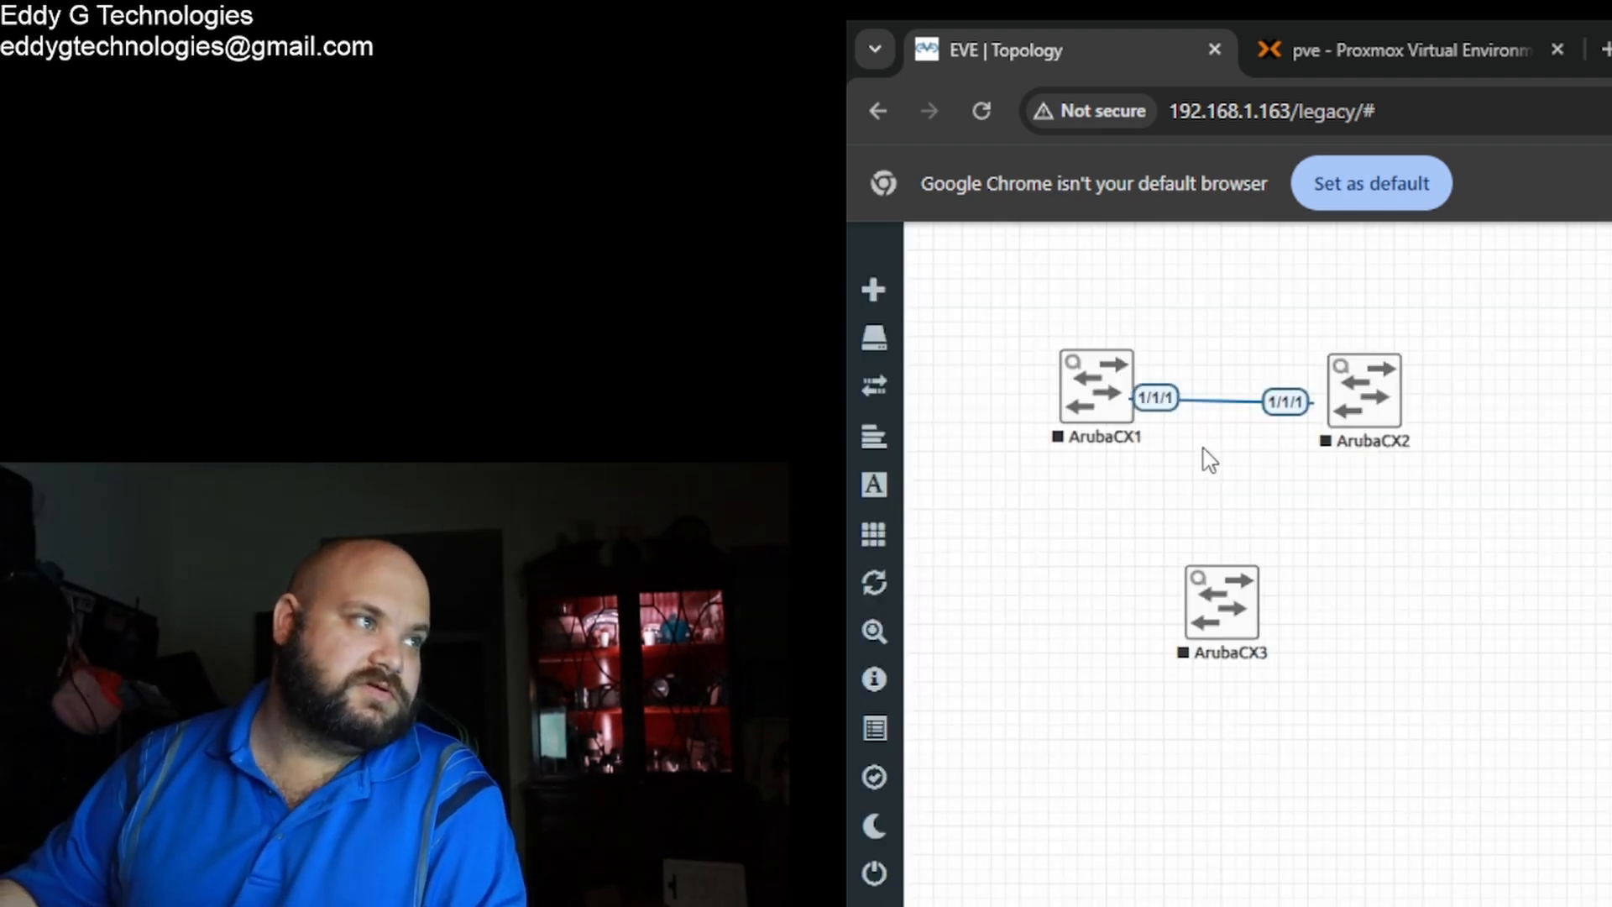
left_click_drag(1101, 432, 1092, 441)
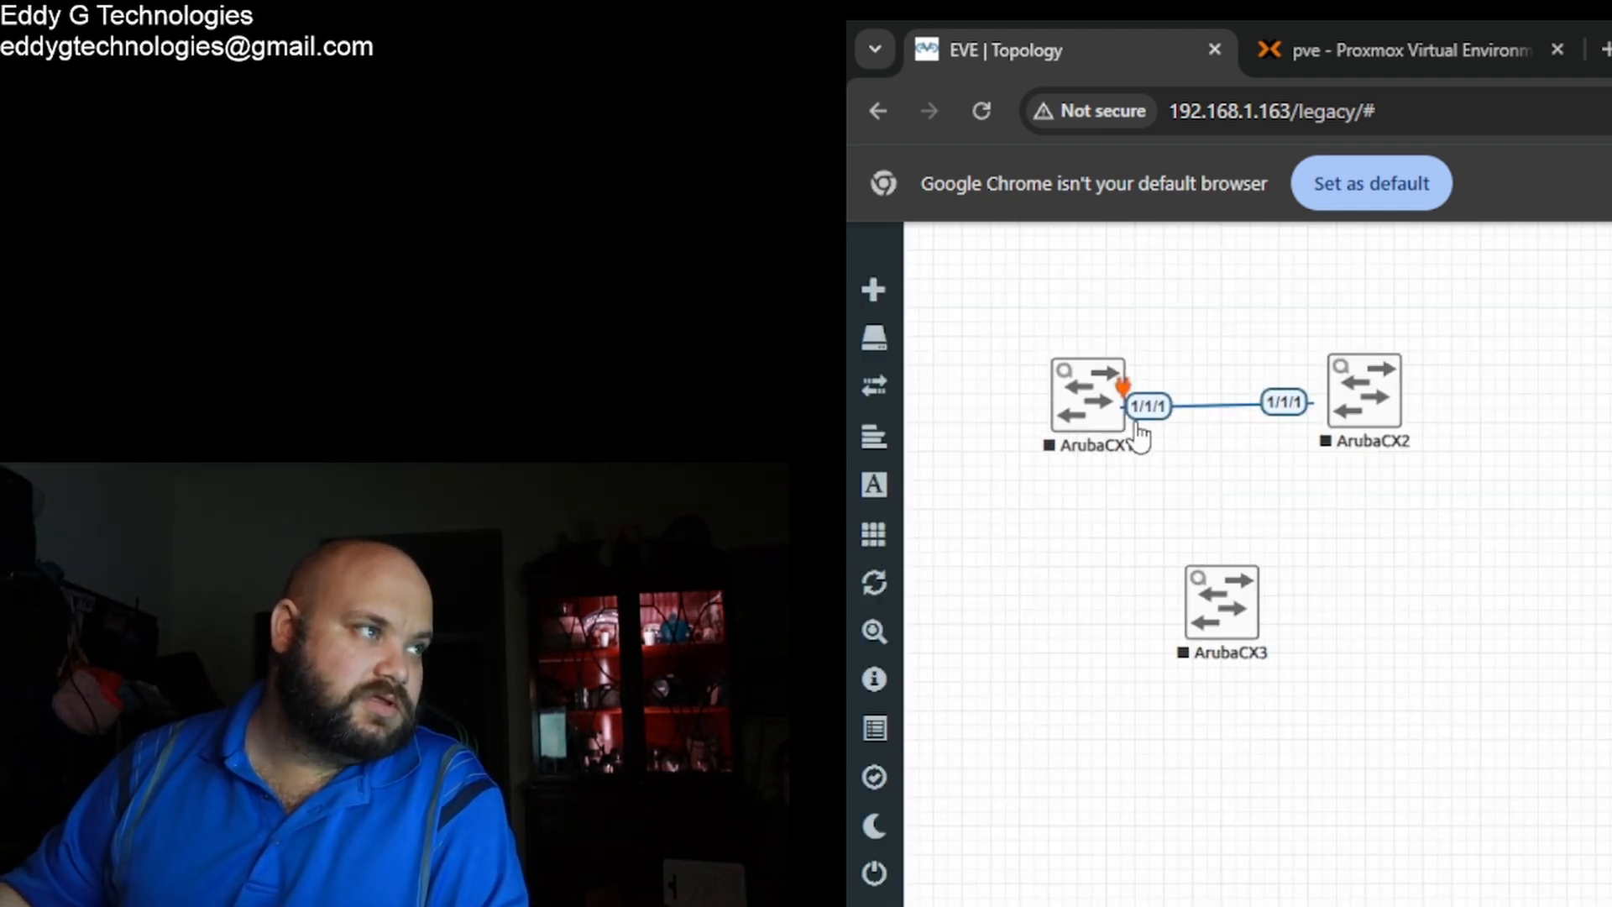
left_click_drag(1357, 437, 1362, 438)
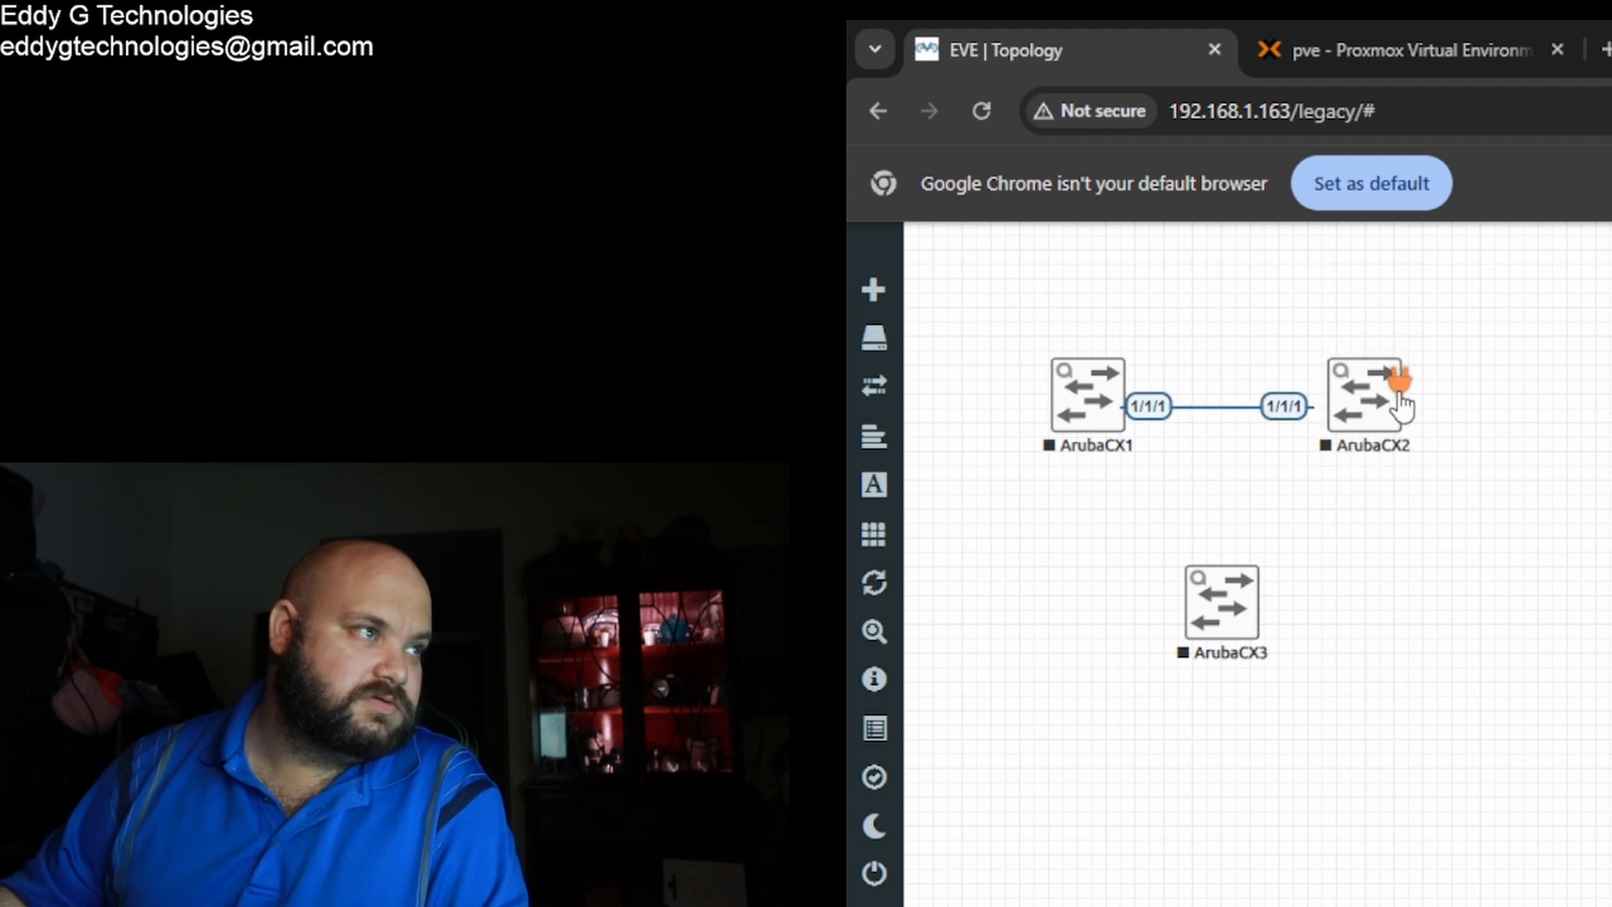
left_click_drag(1400, 387, 1253, 640)
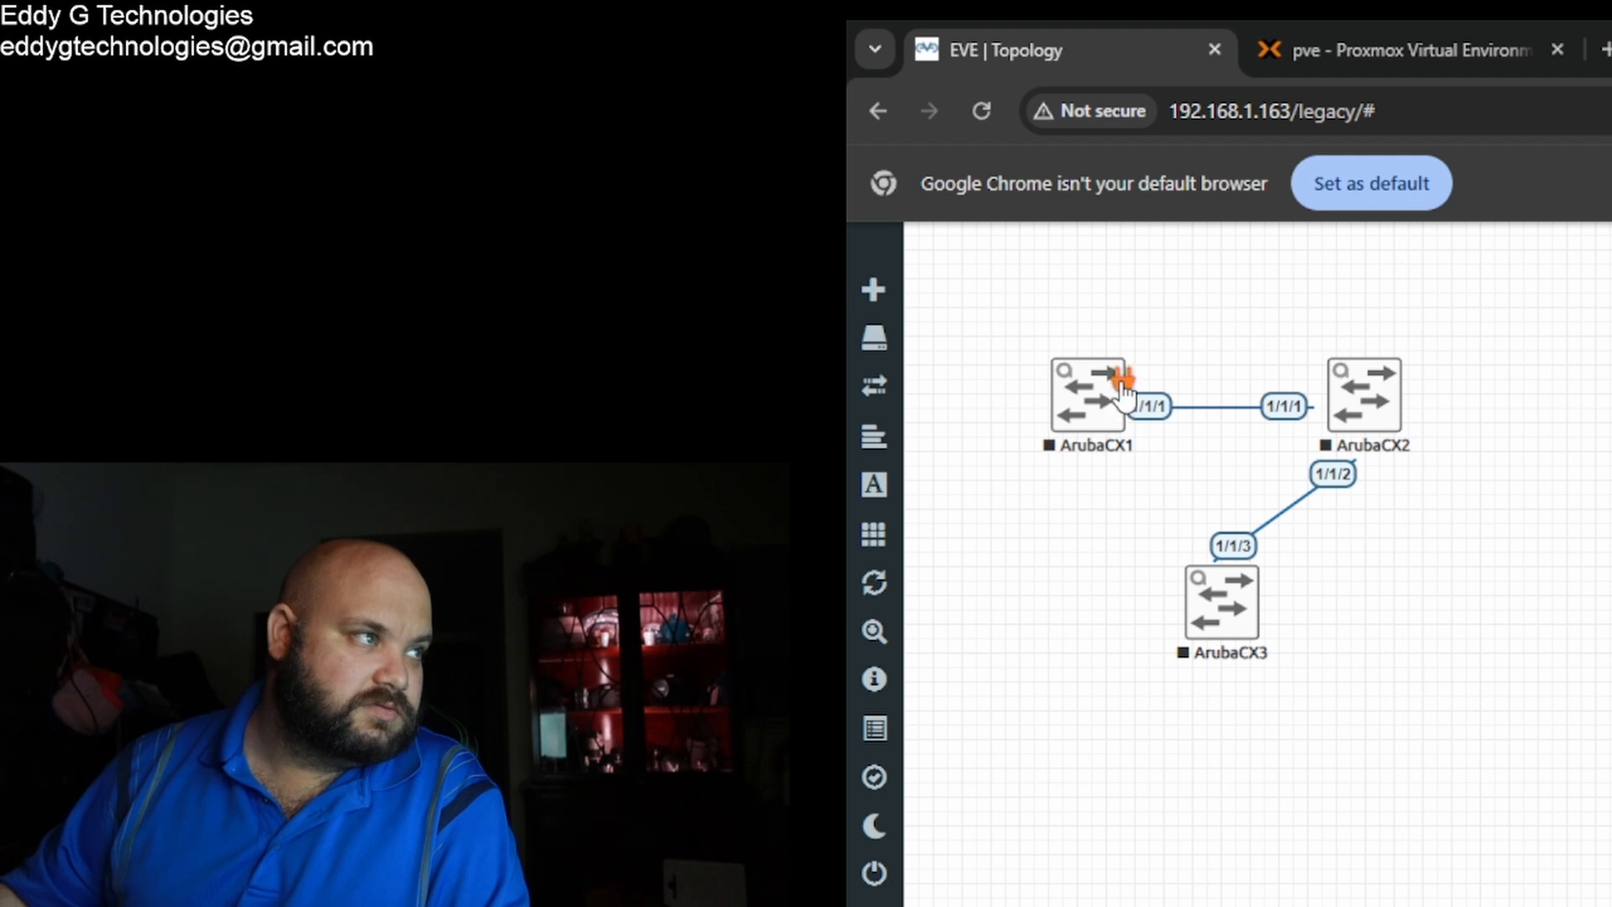
left_click_drag(1117, 378, 1248, 606)
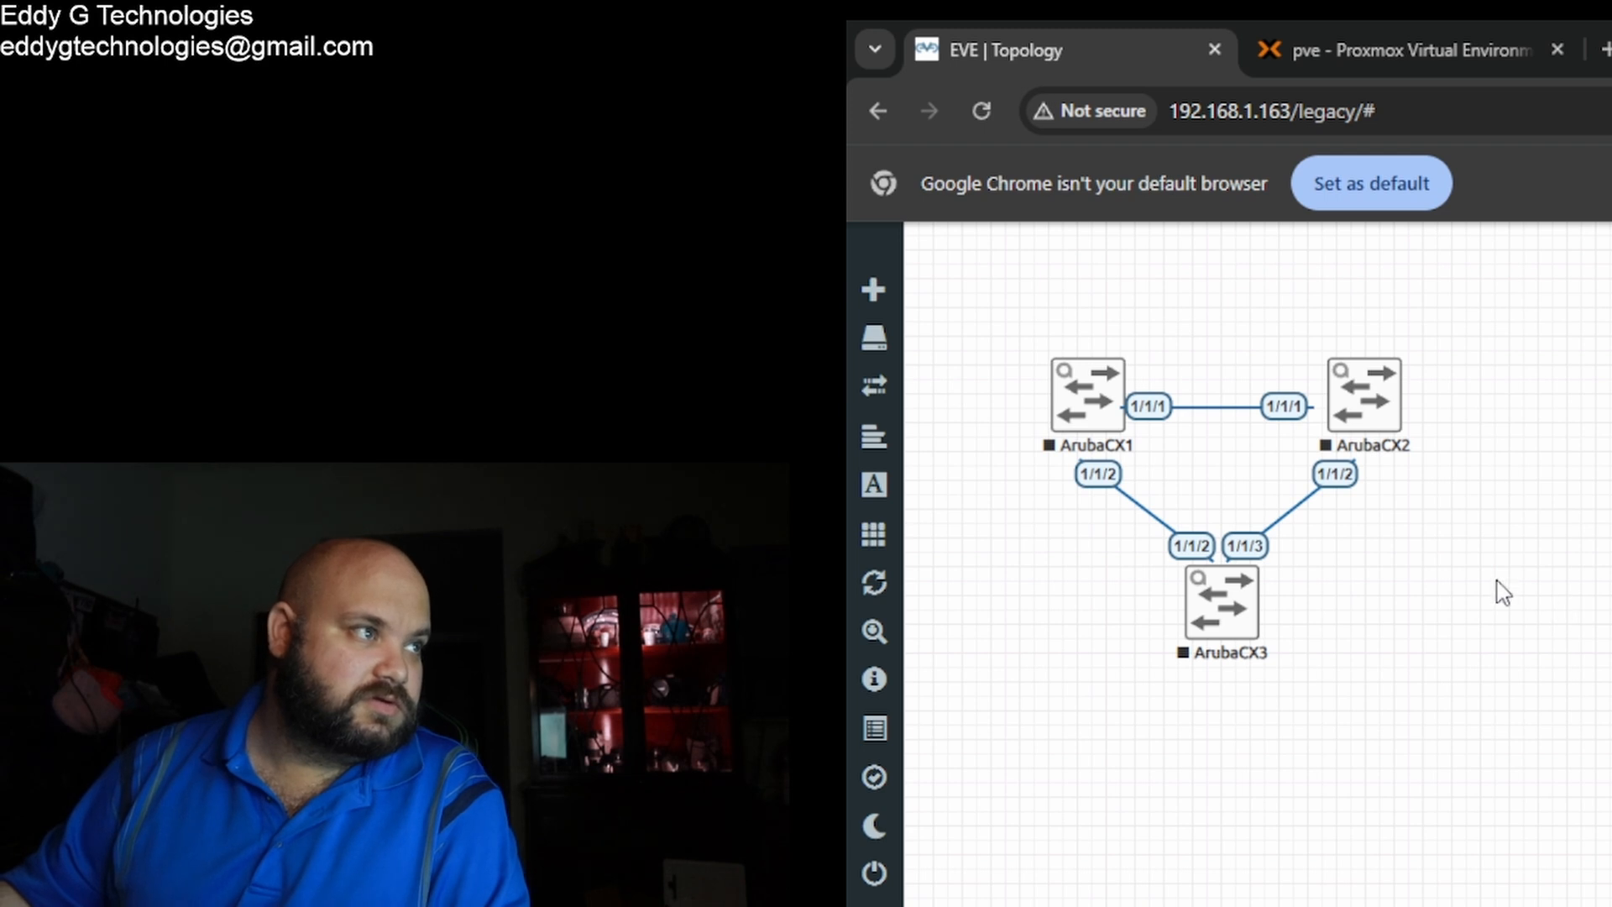
Step: Start the ArubaCX2 node and open its console at the login prompt
right_click(1361, 411)
left_click(1494, 477)
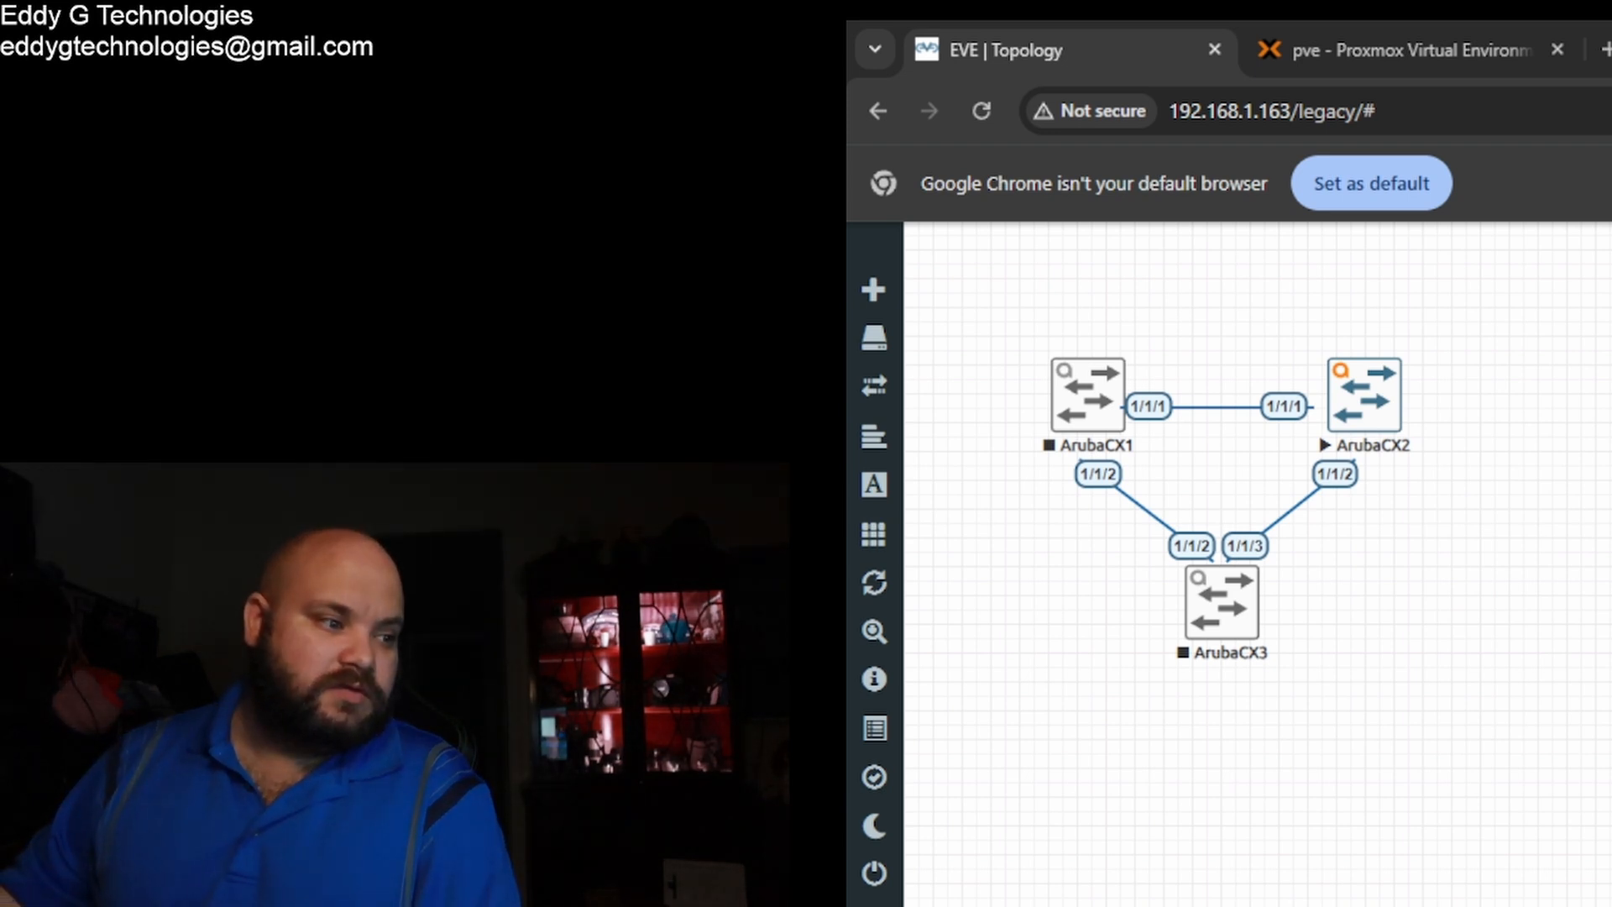
left_click(1392, 426)
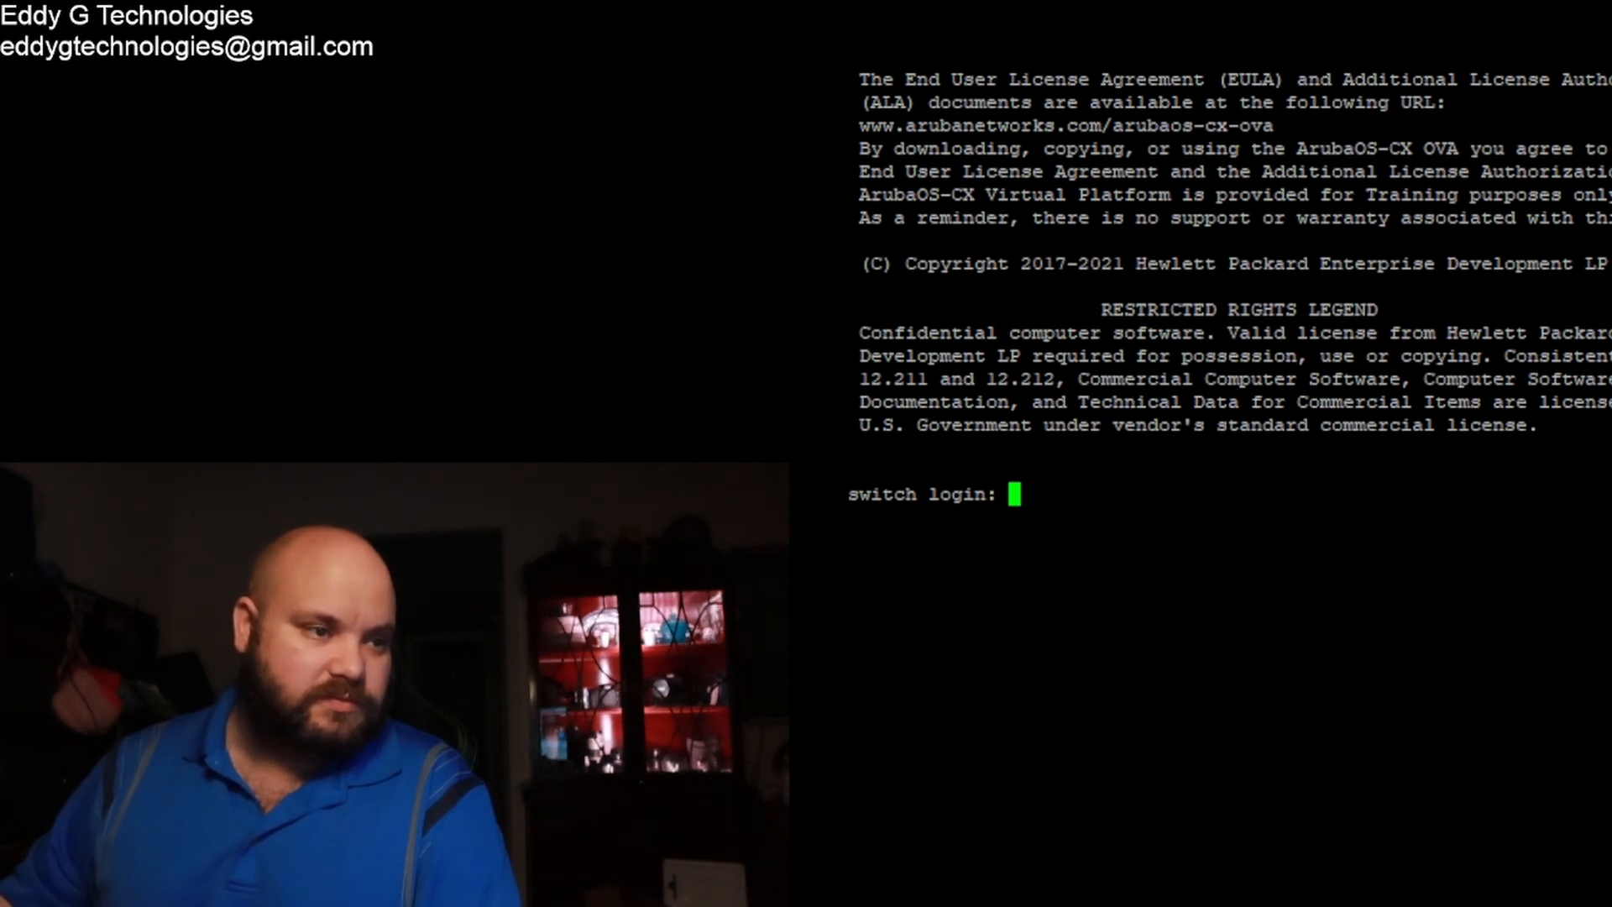
Step: Log into ArubaCX2 as admin with a blank password, then set and confirm a new admin password
type("admi")
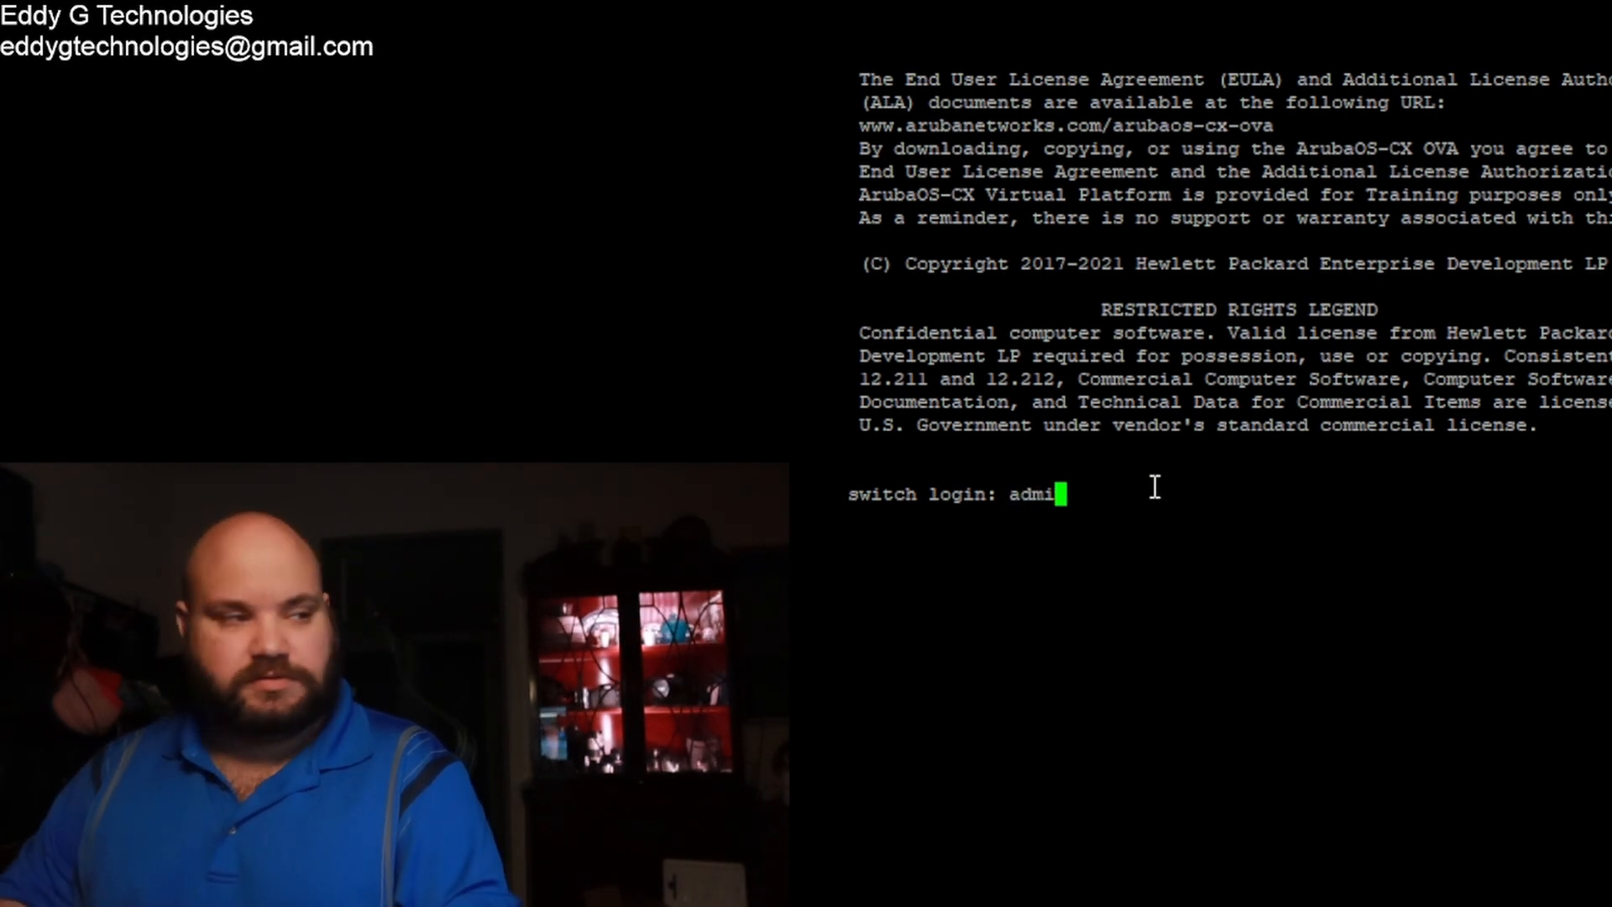
type("n")
key("Return")
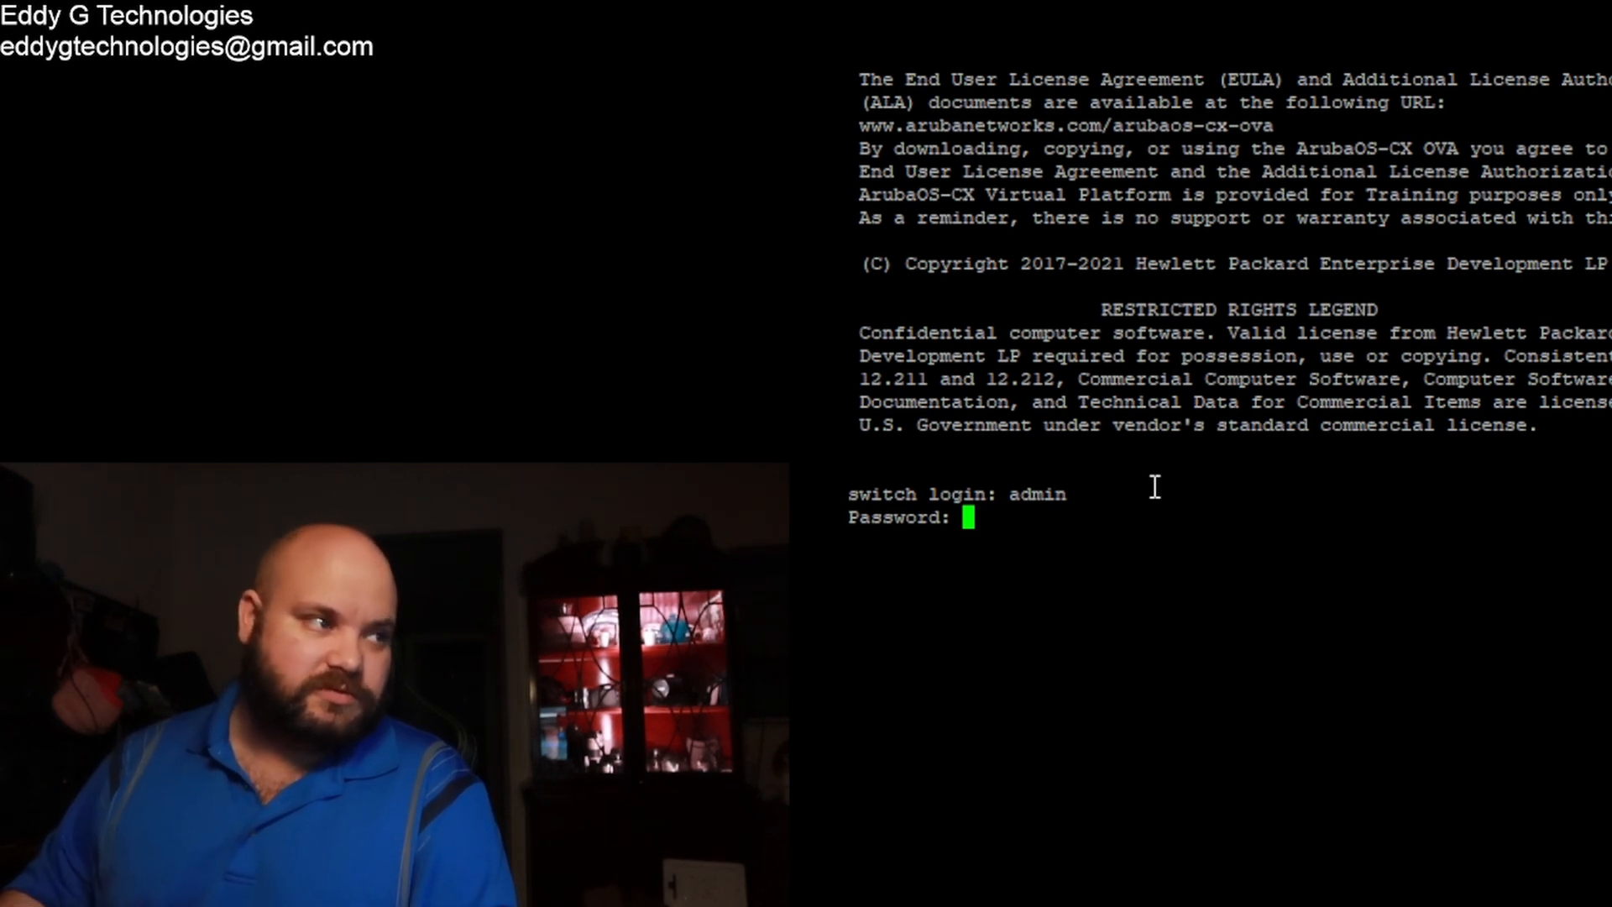
key("Return")
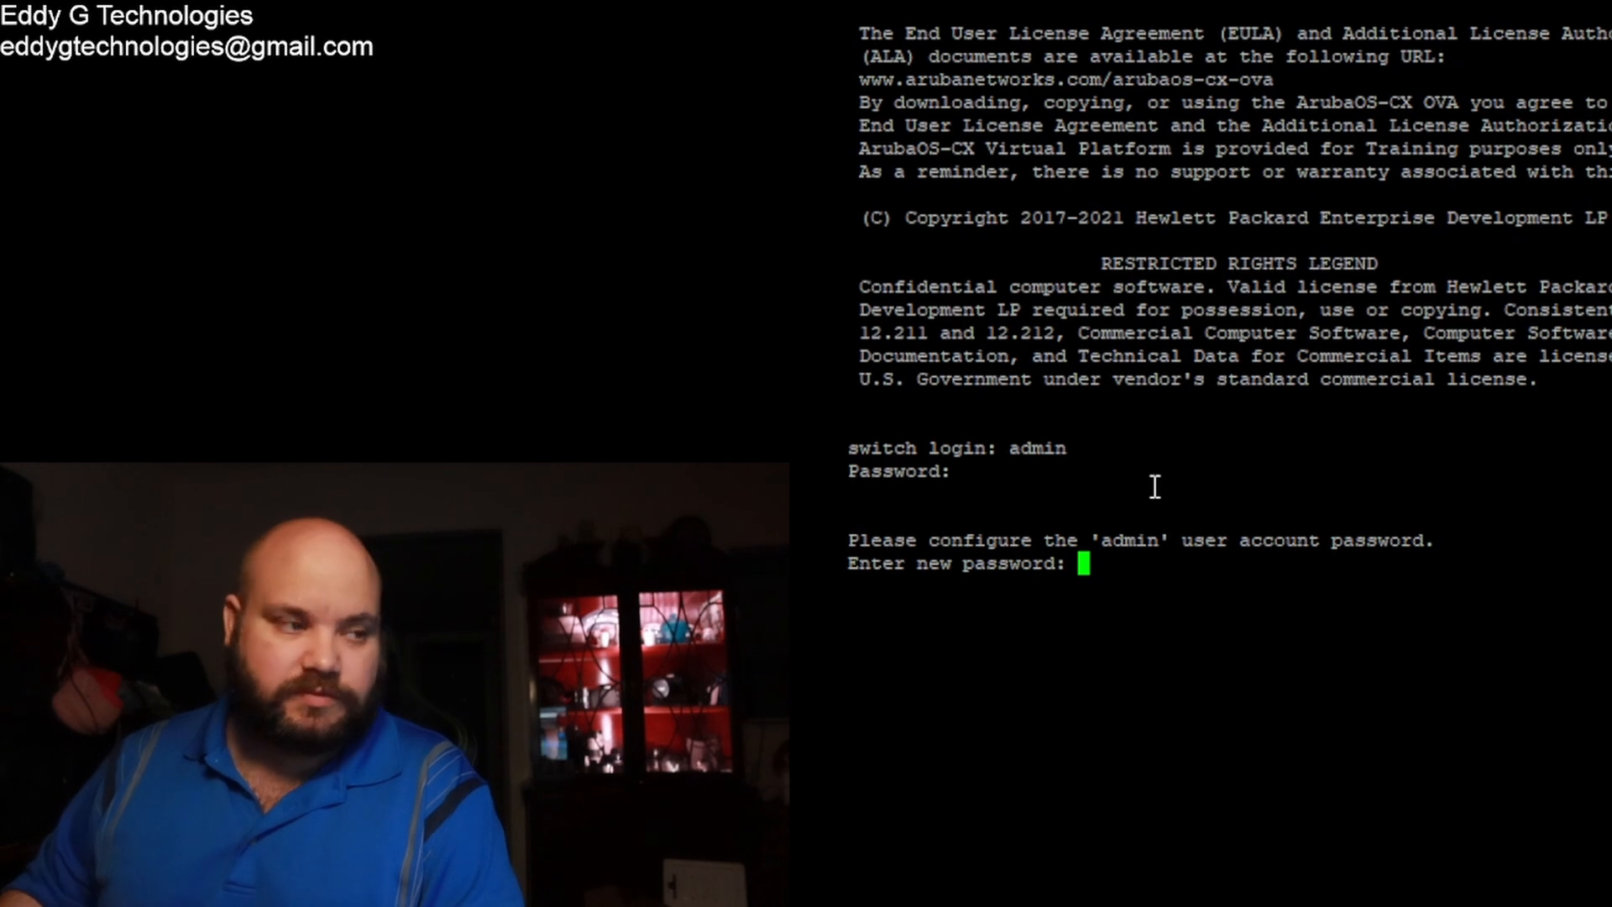
type("******")
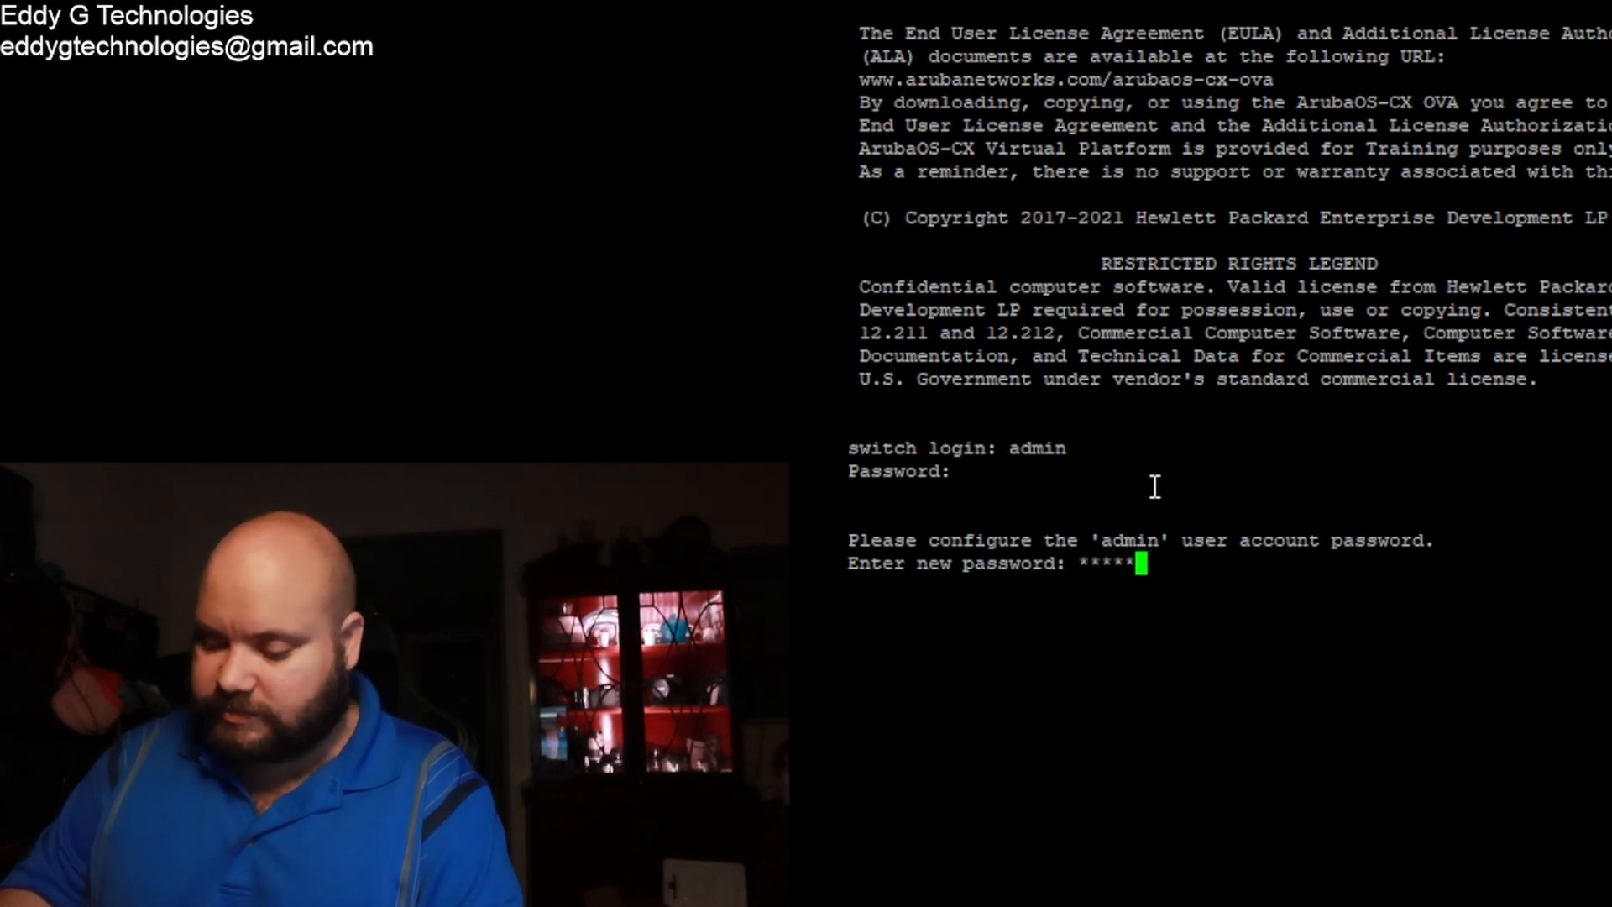
type("*")
key("Return")
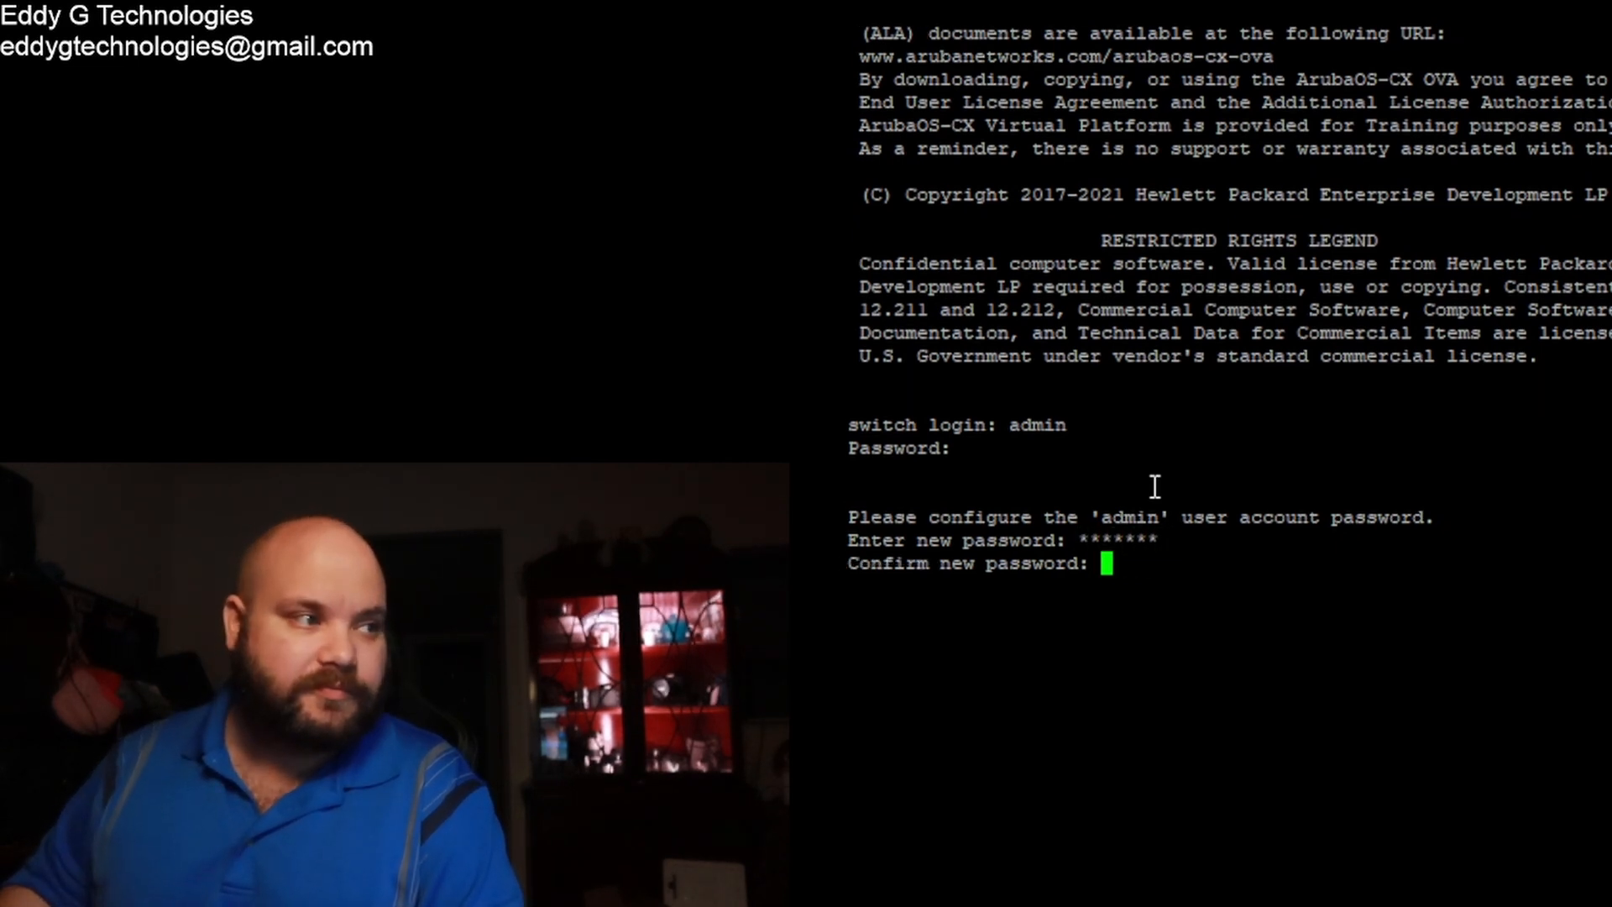
type("*******")
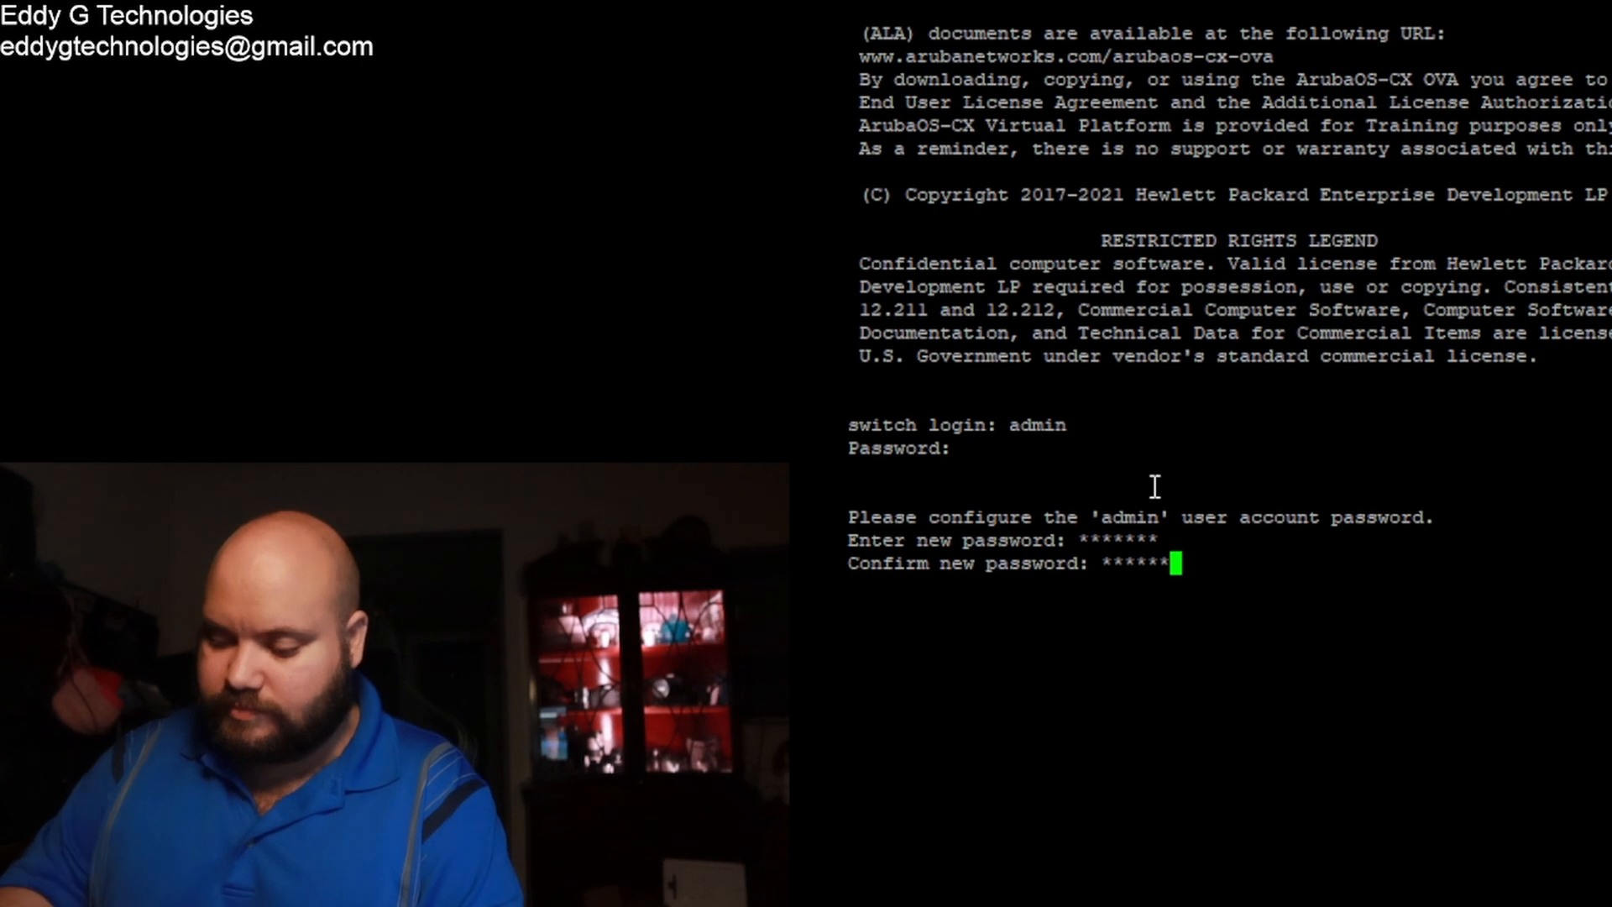
key("Return")
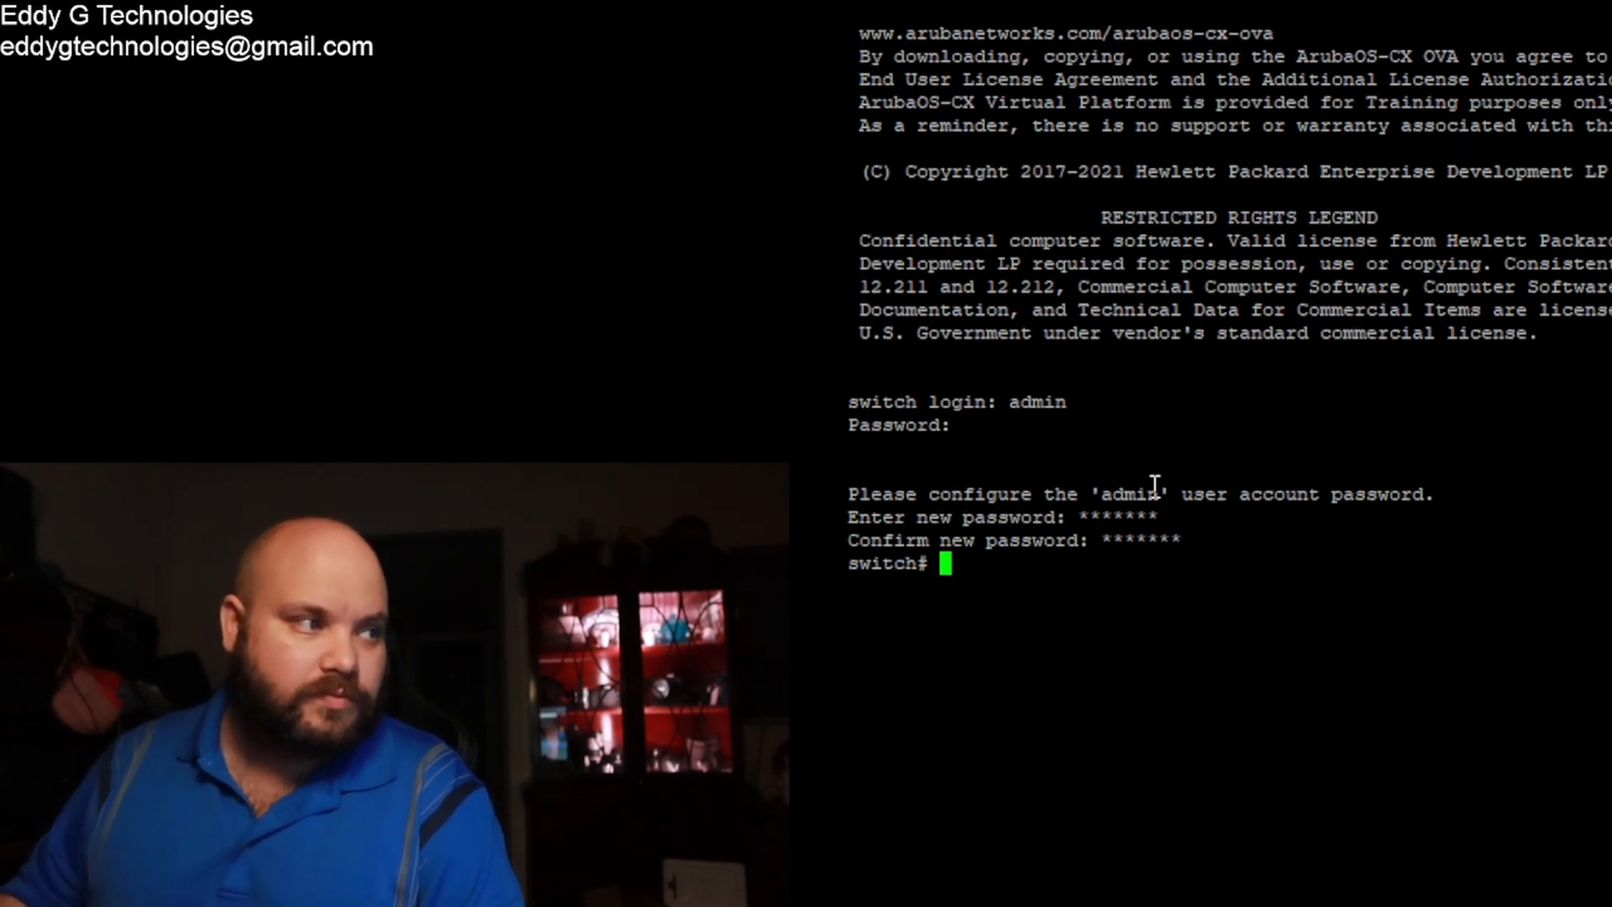
Step: Enter configuration mode, set hostname switch2, and save with wr mem
type("copnf")
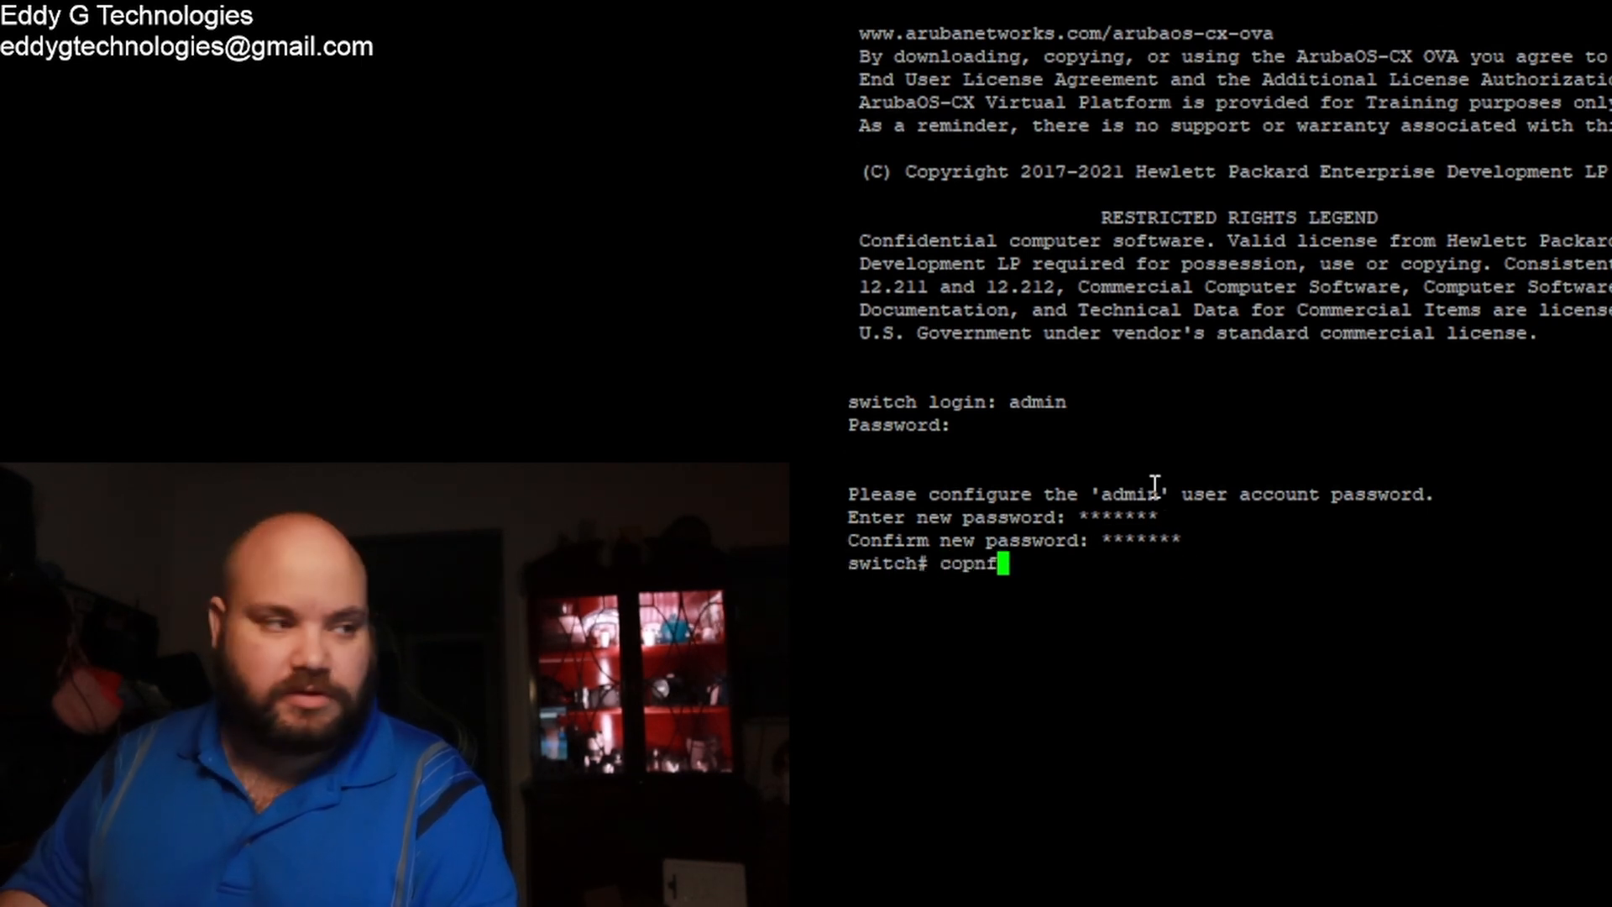
key("Return")
key("Up")
key("Left")
key("Left")
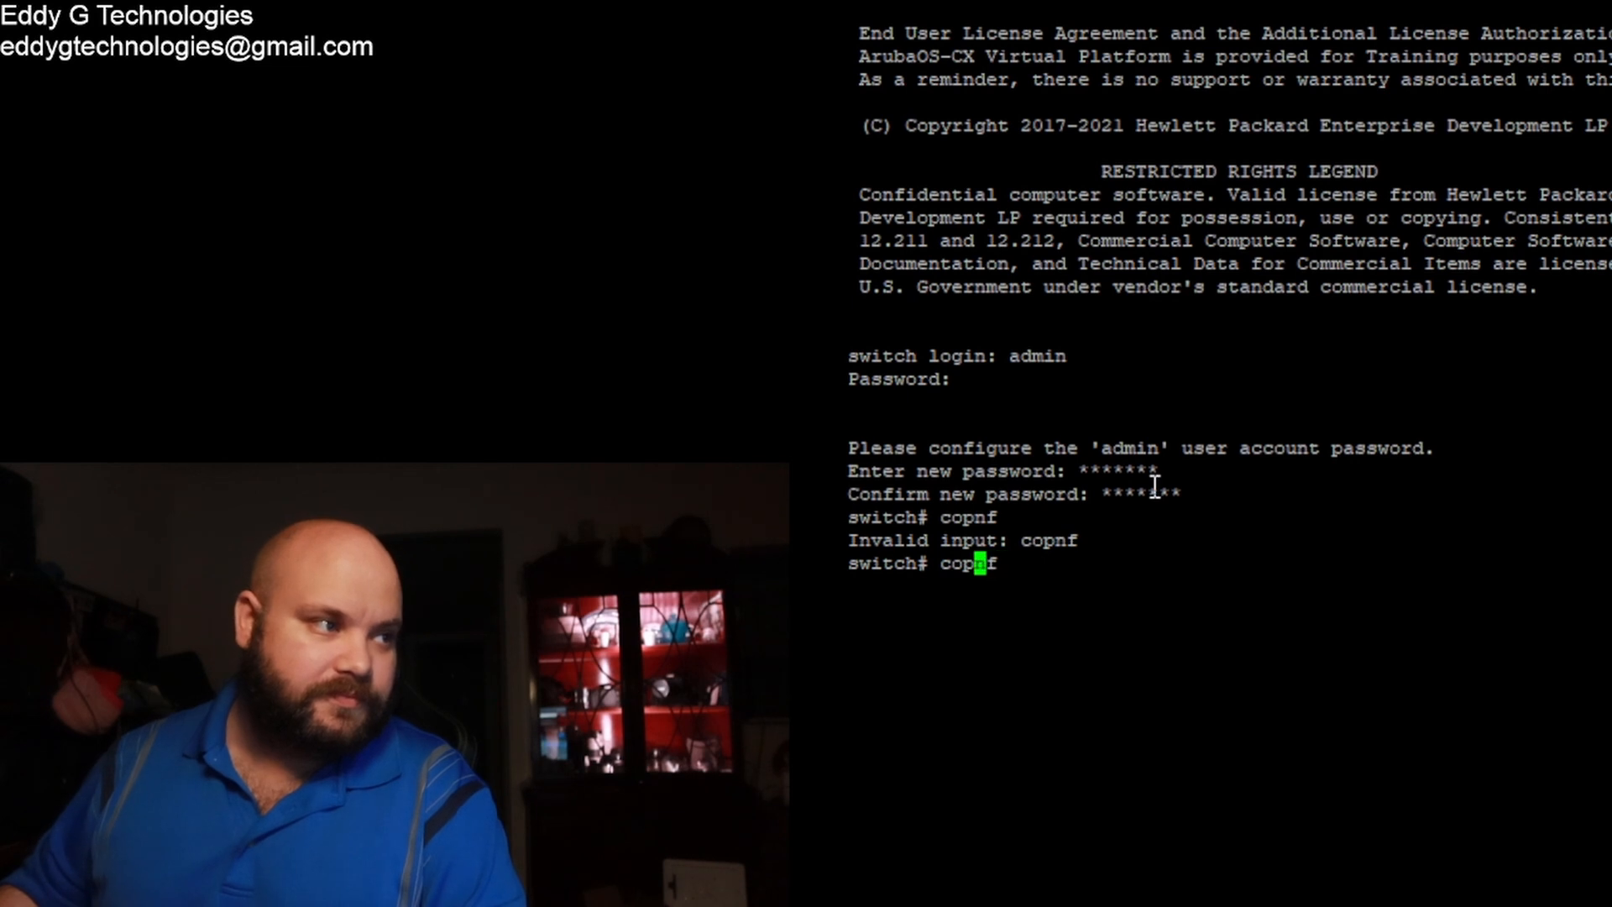
key("BackSpace")
key("Return")
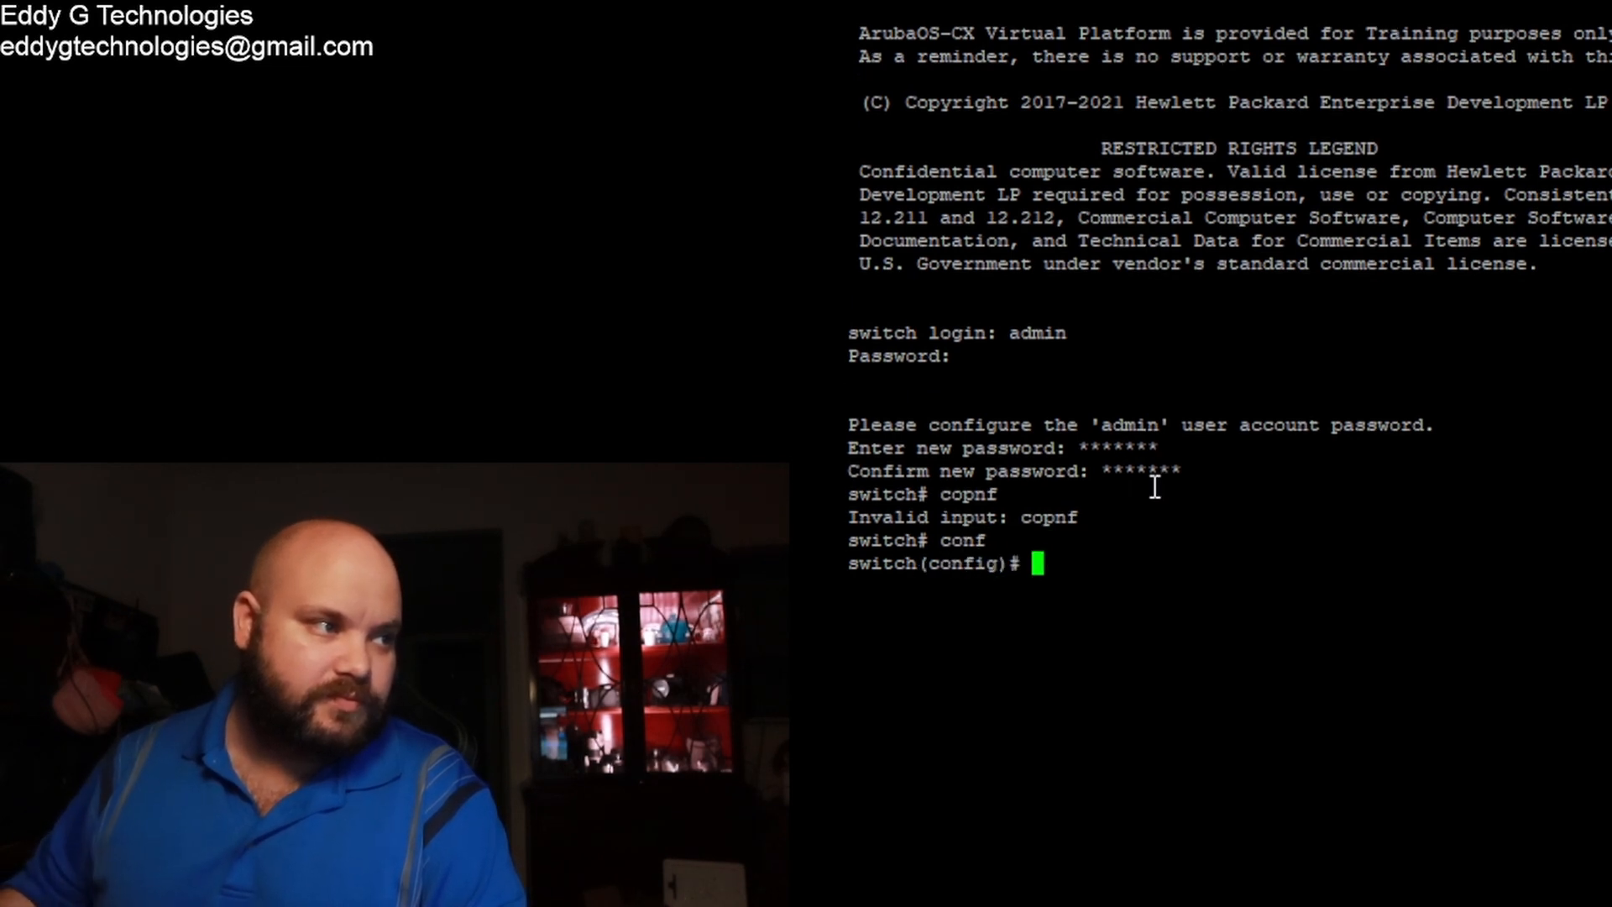
type("hostname")
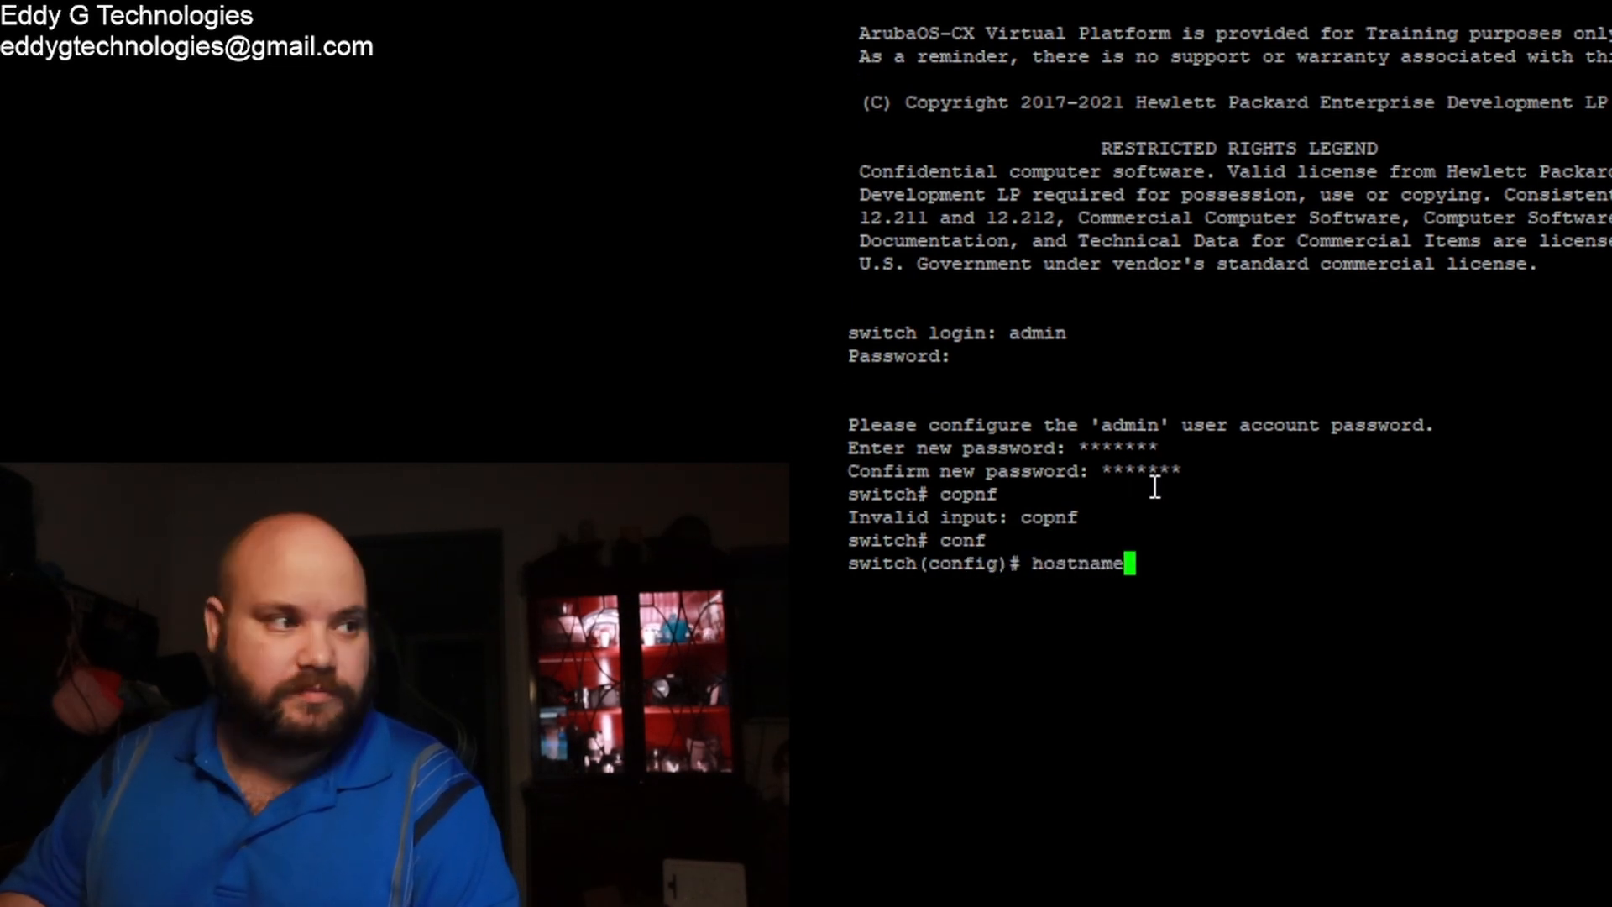
type(" switch2")
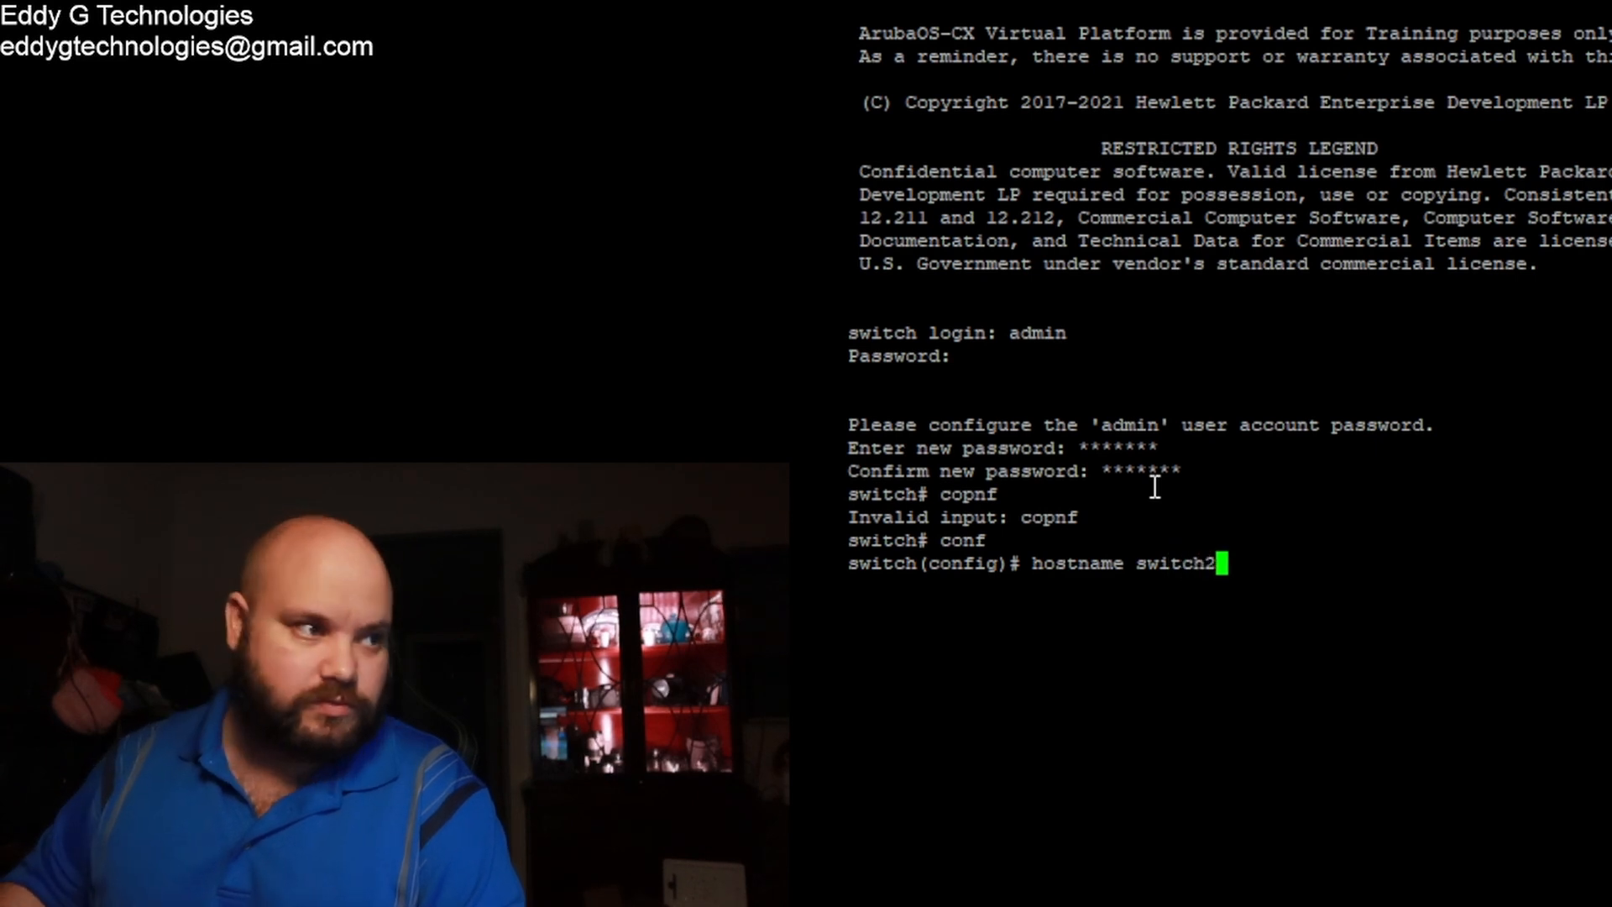
key("Return")
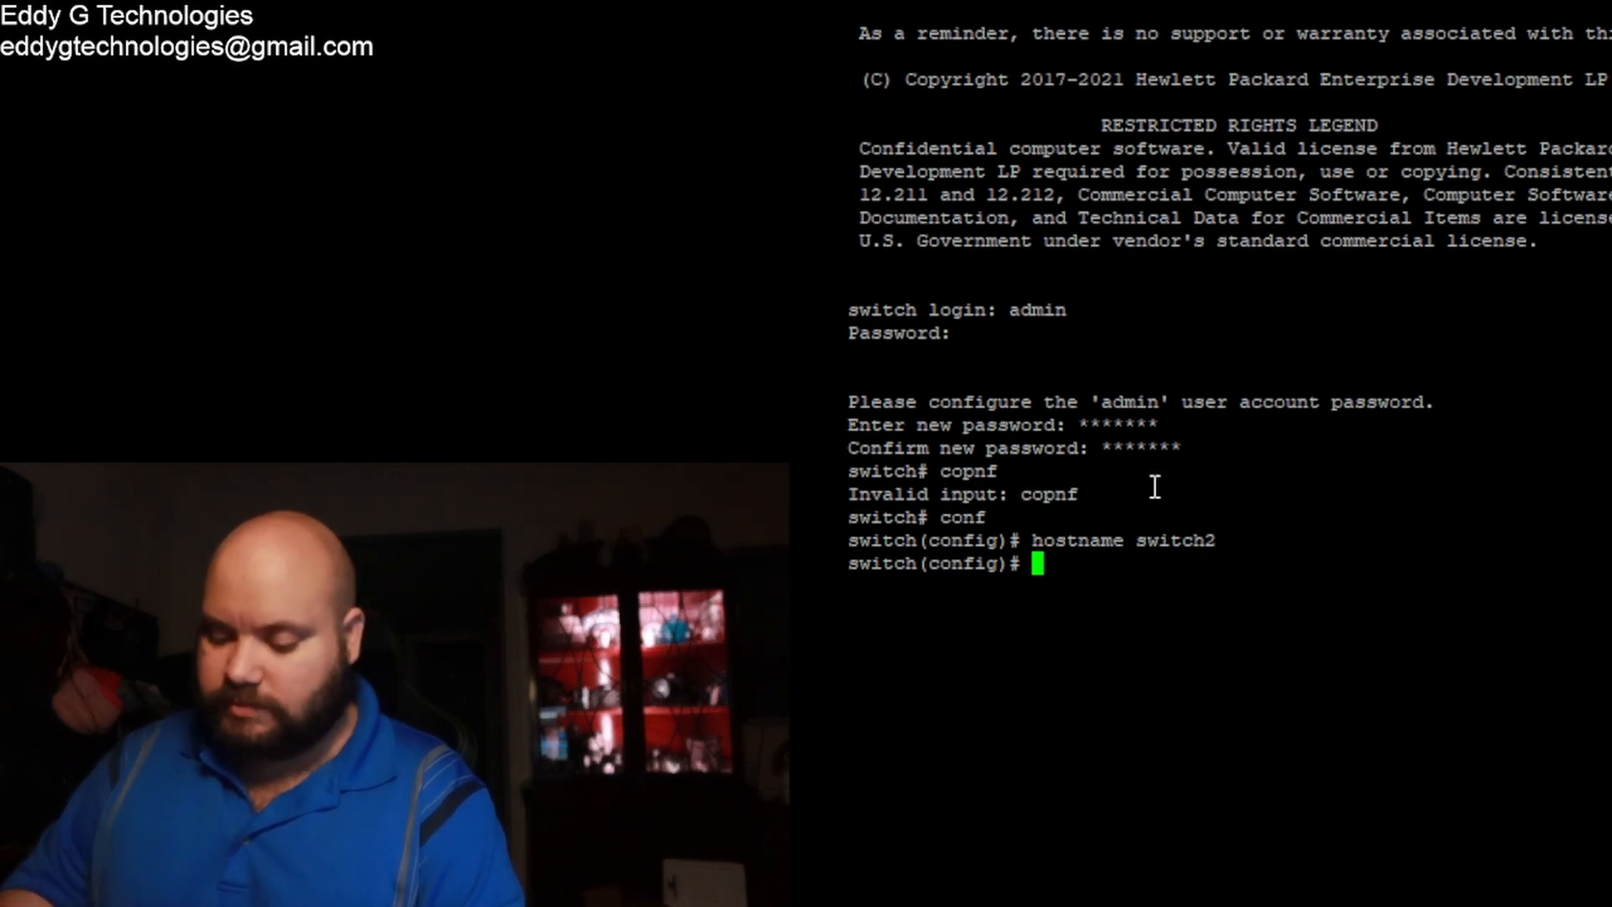
type("wr mem")
key("Return")
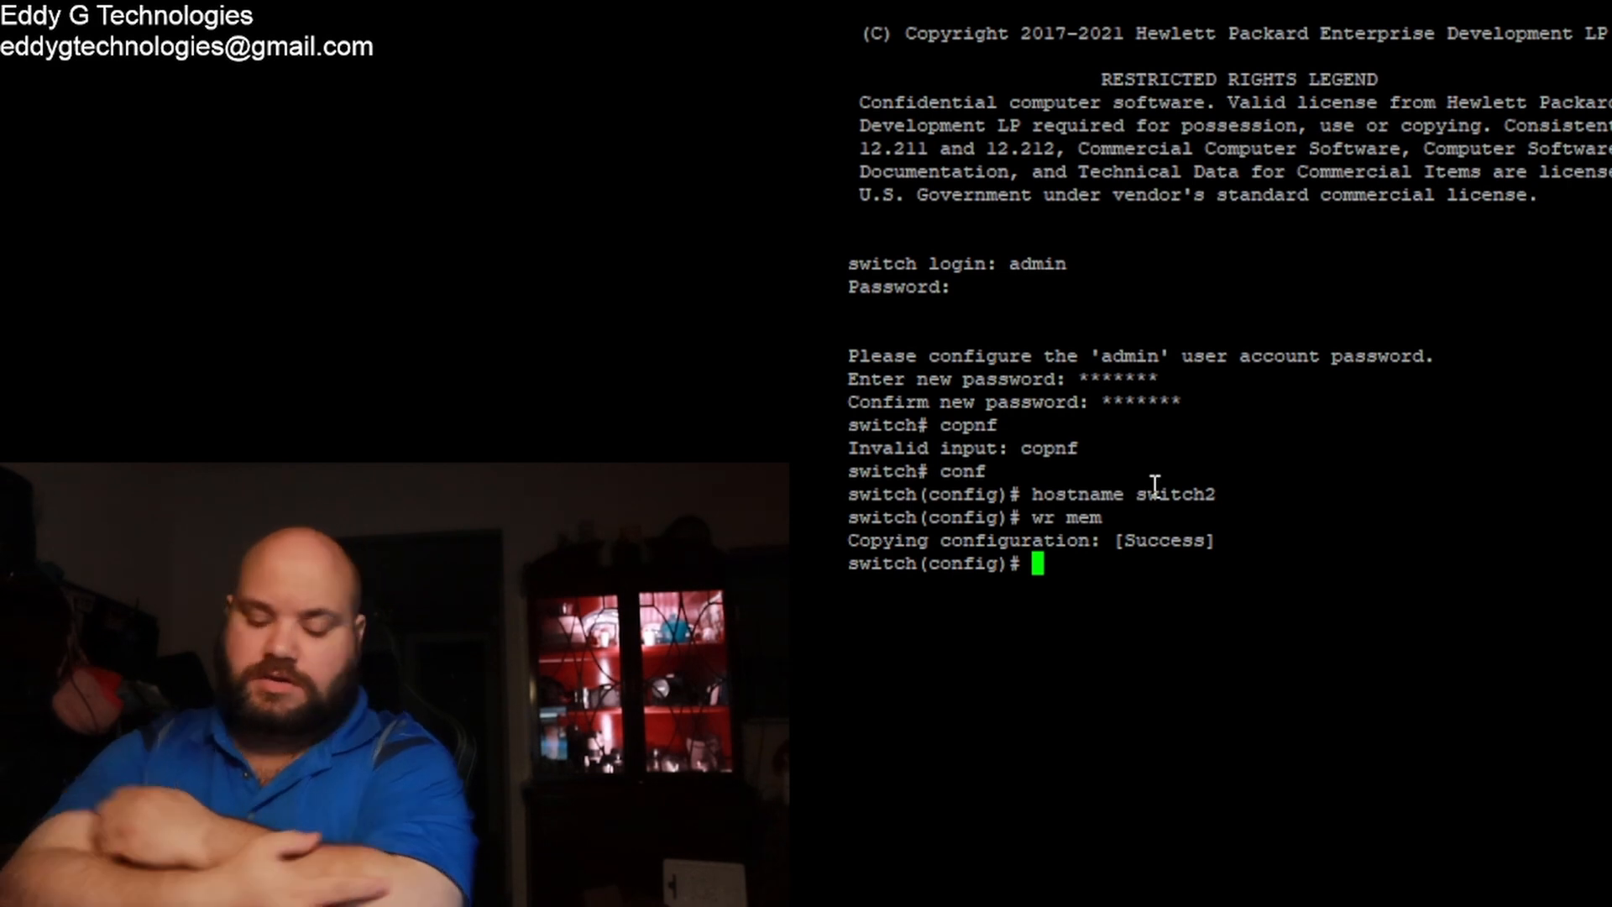
Step: Exit and re-enter configuration mode, reapply hostname switch2, and save again
type("int")
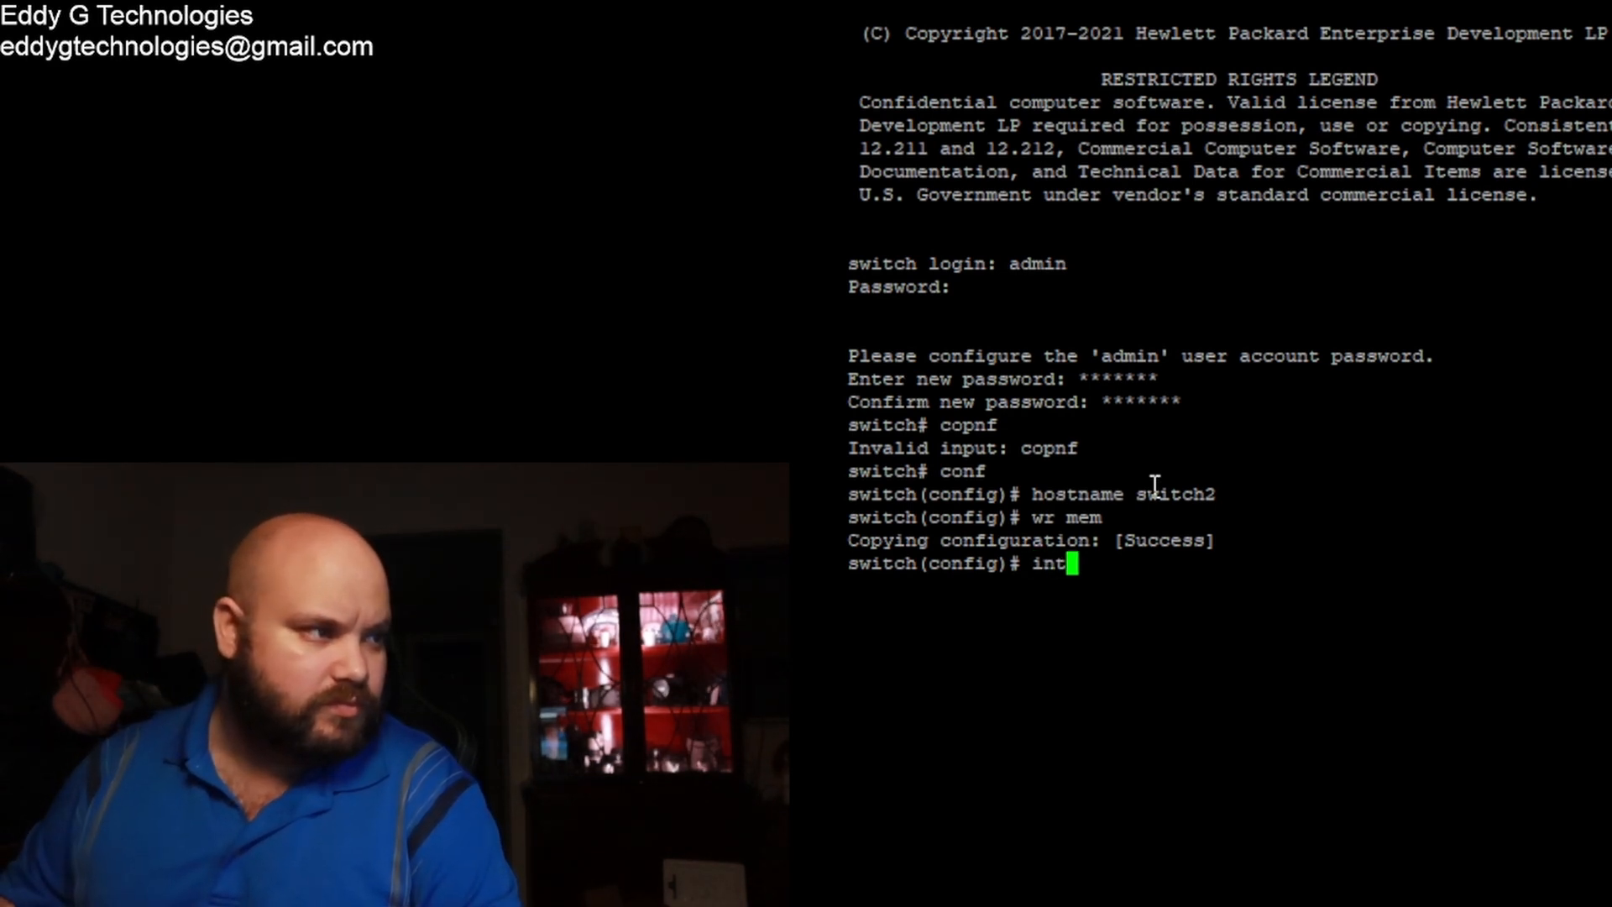
key("BackSpace")
key("BackSpace")
key("BackSpace")
type("exit")
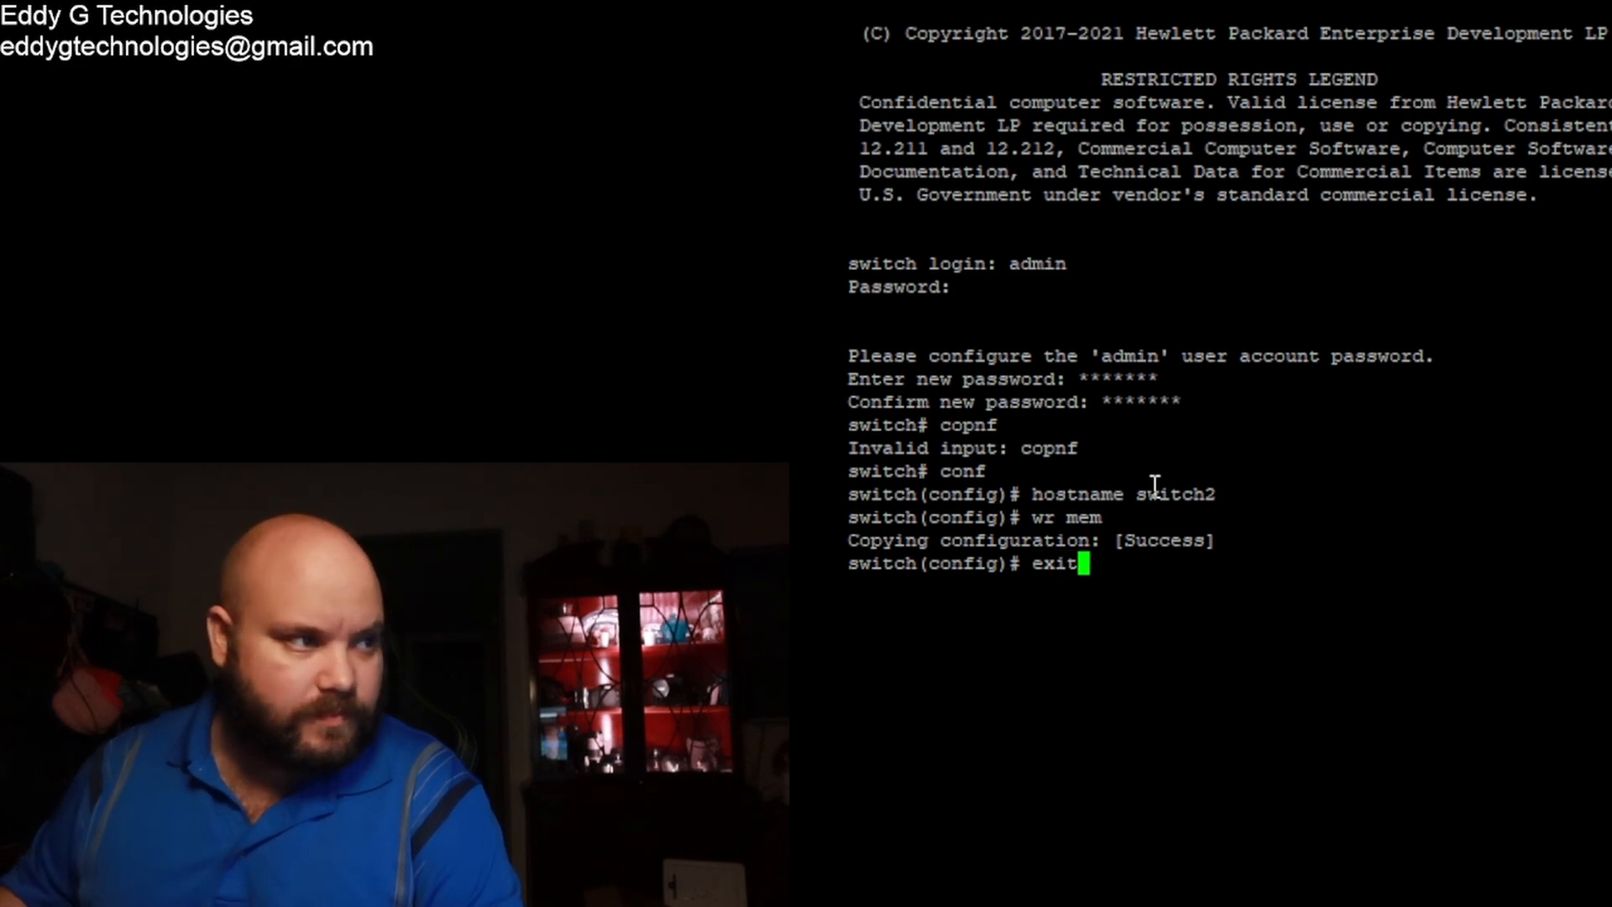
key("Return")
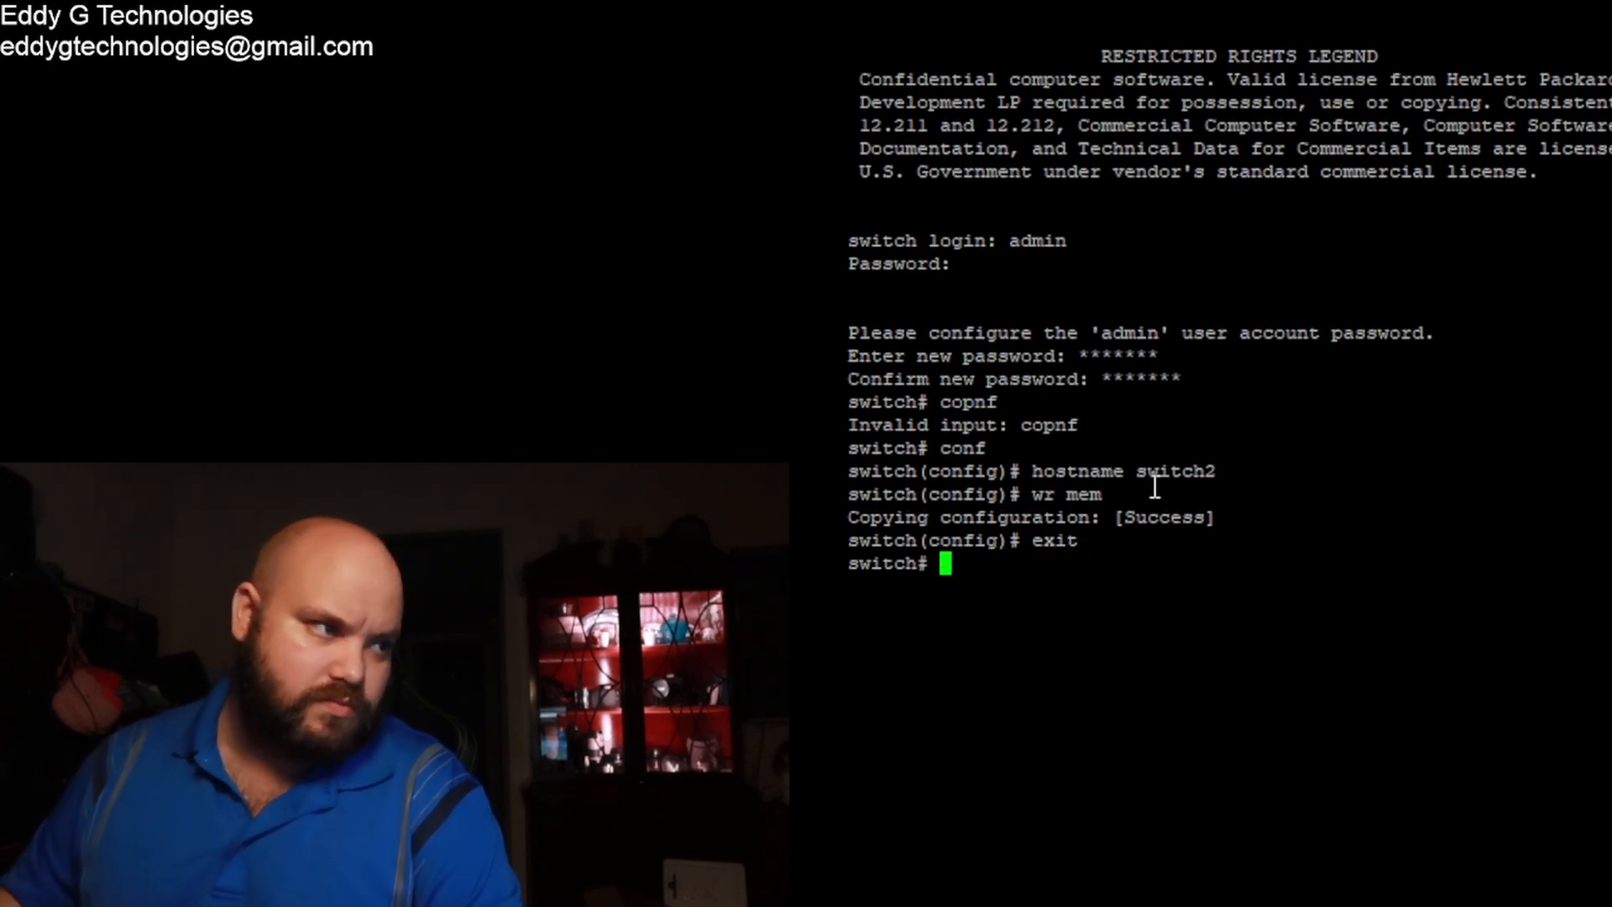
type("conf")
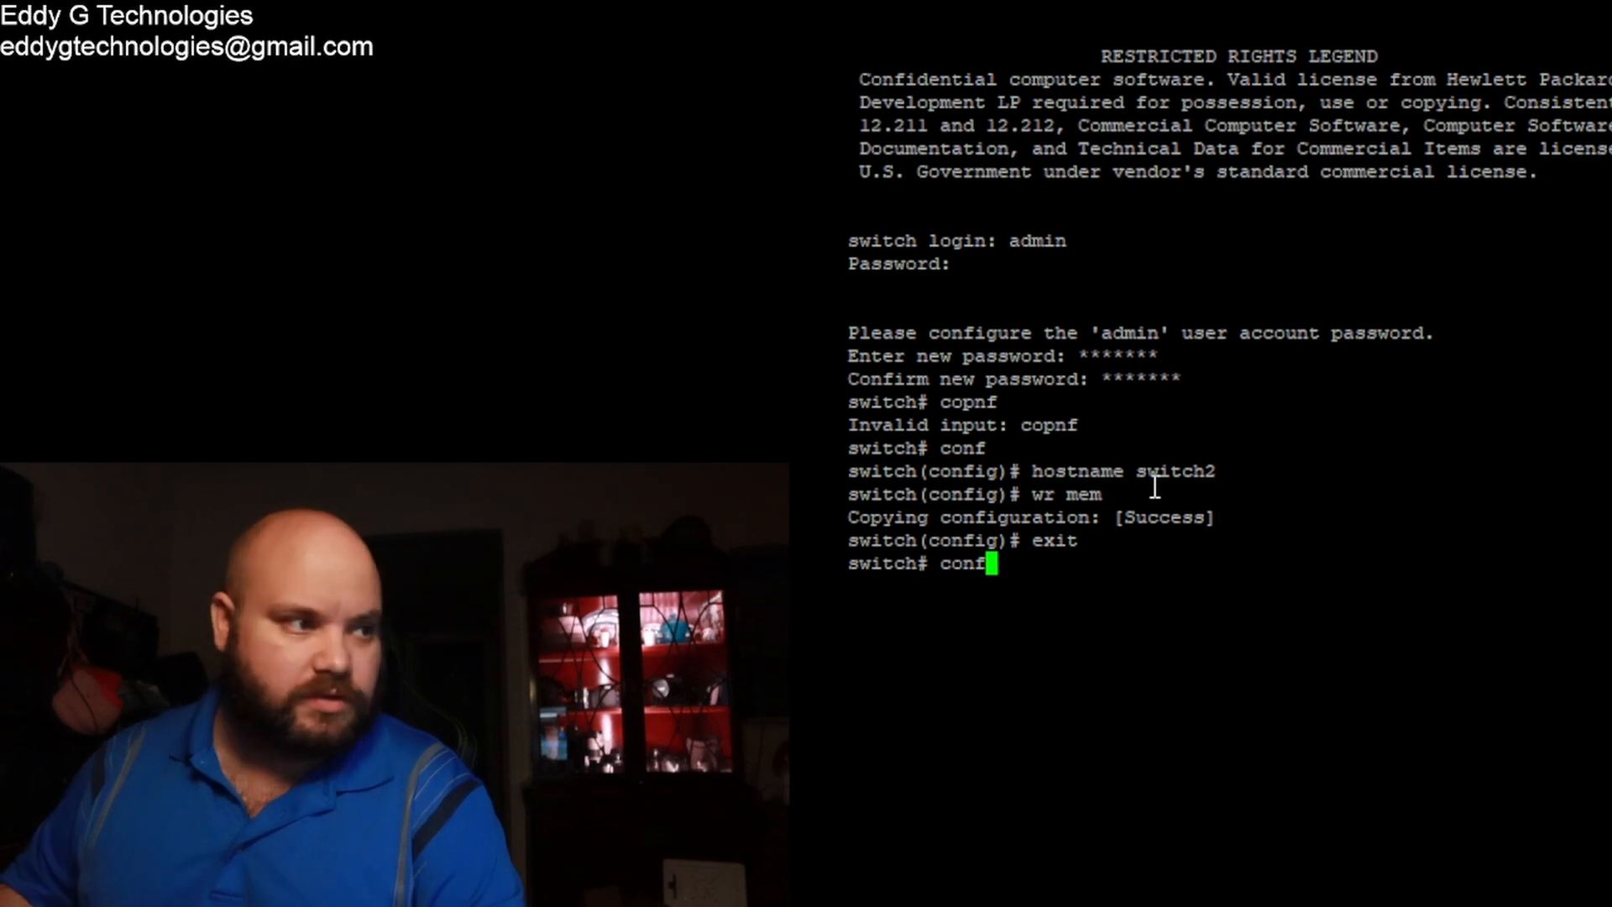
key("Return")
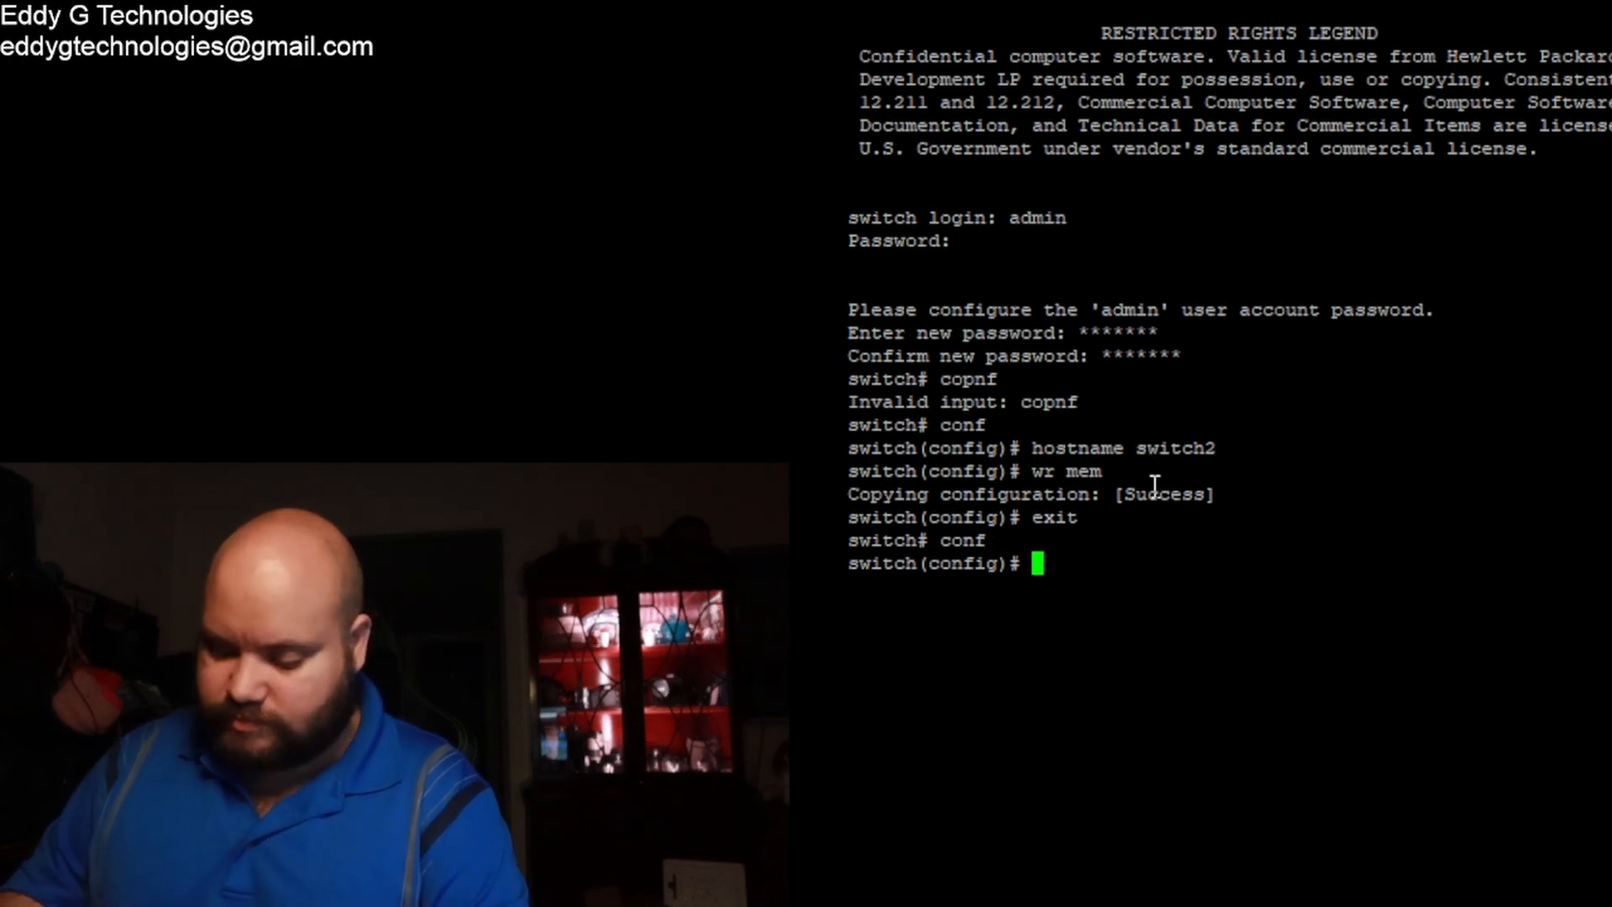
type("host")
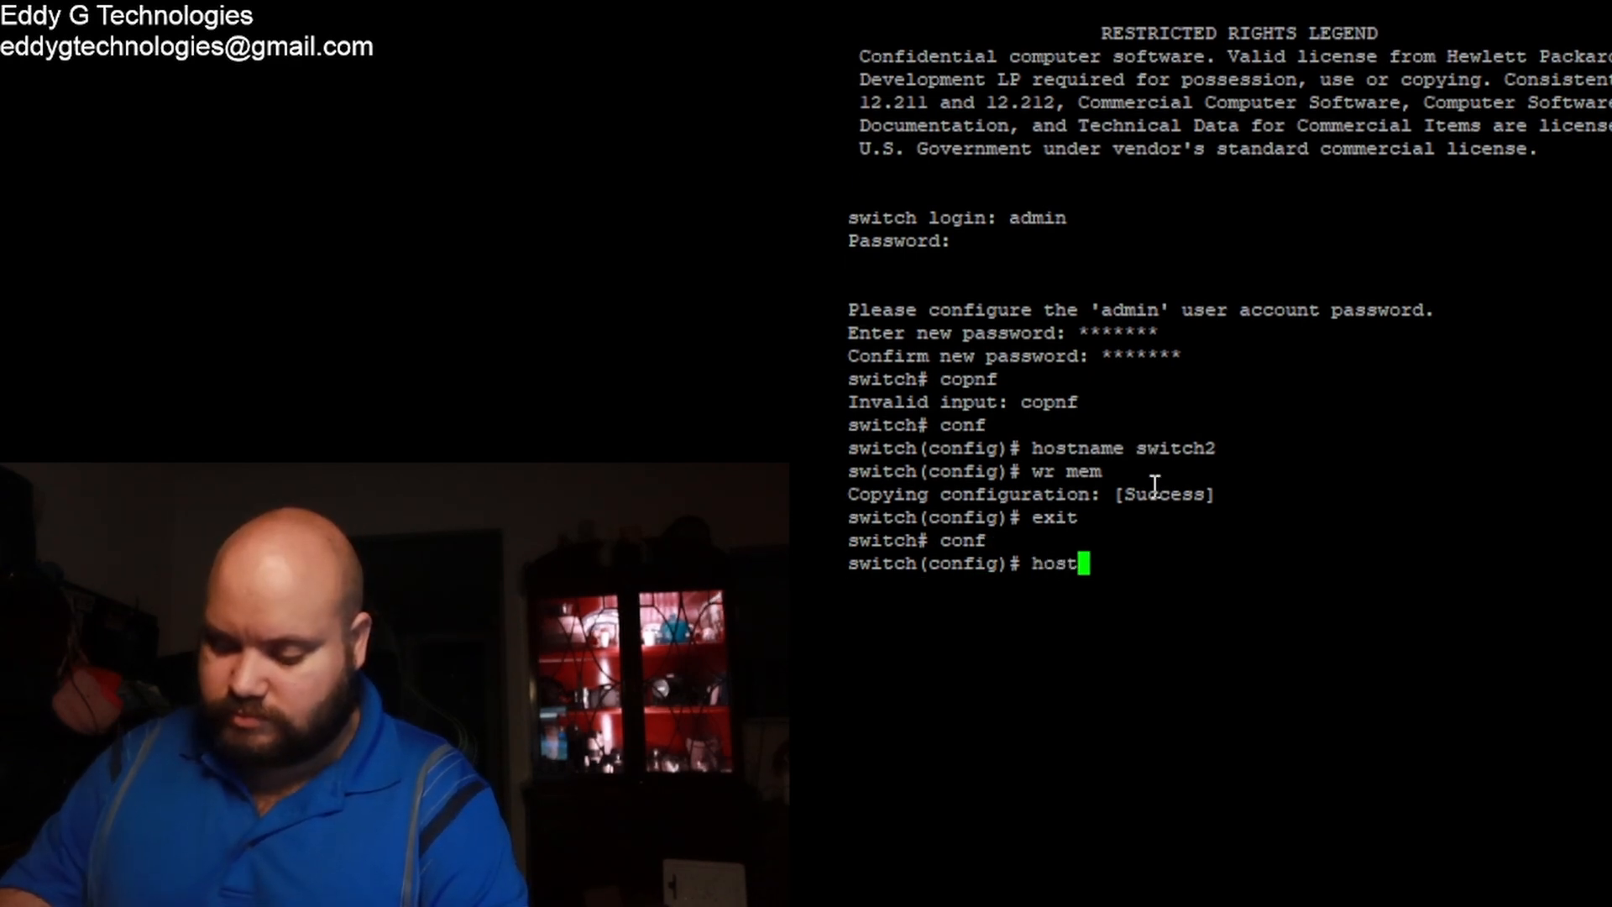
type("name switch2")
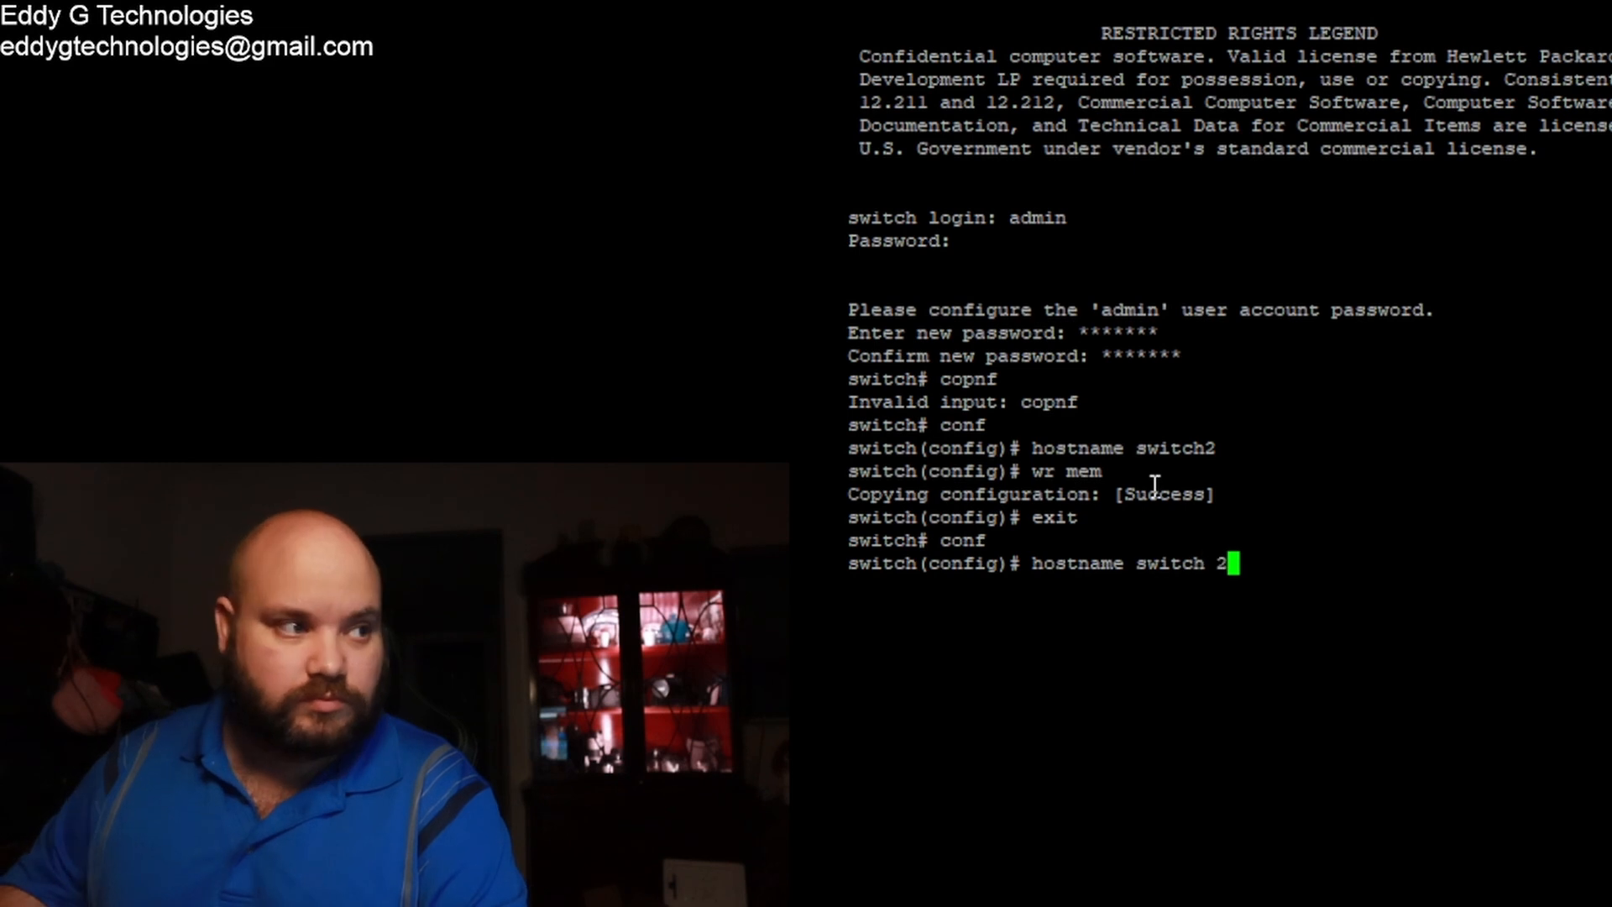
key("Return")
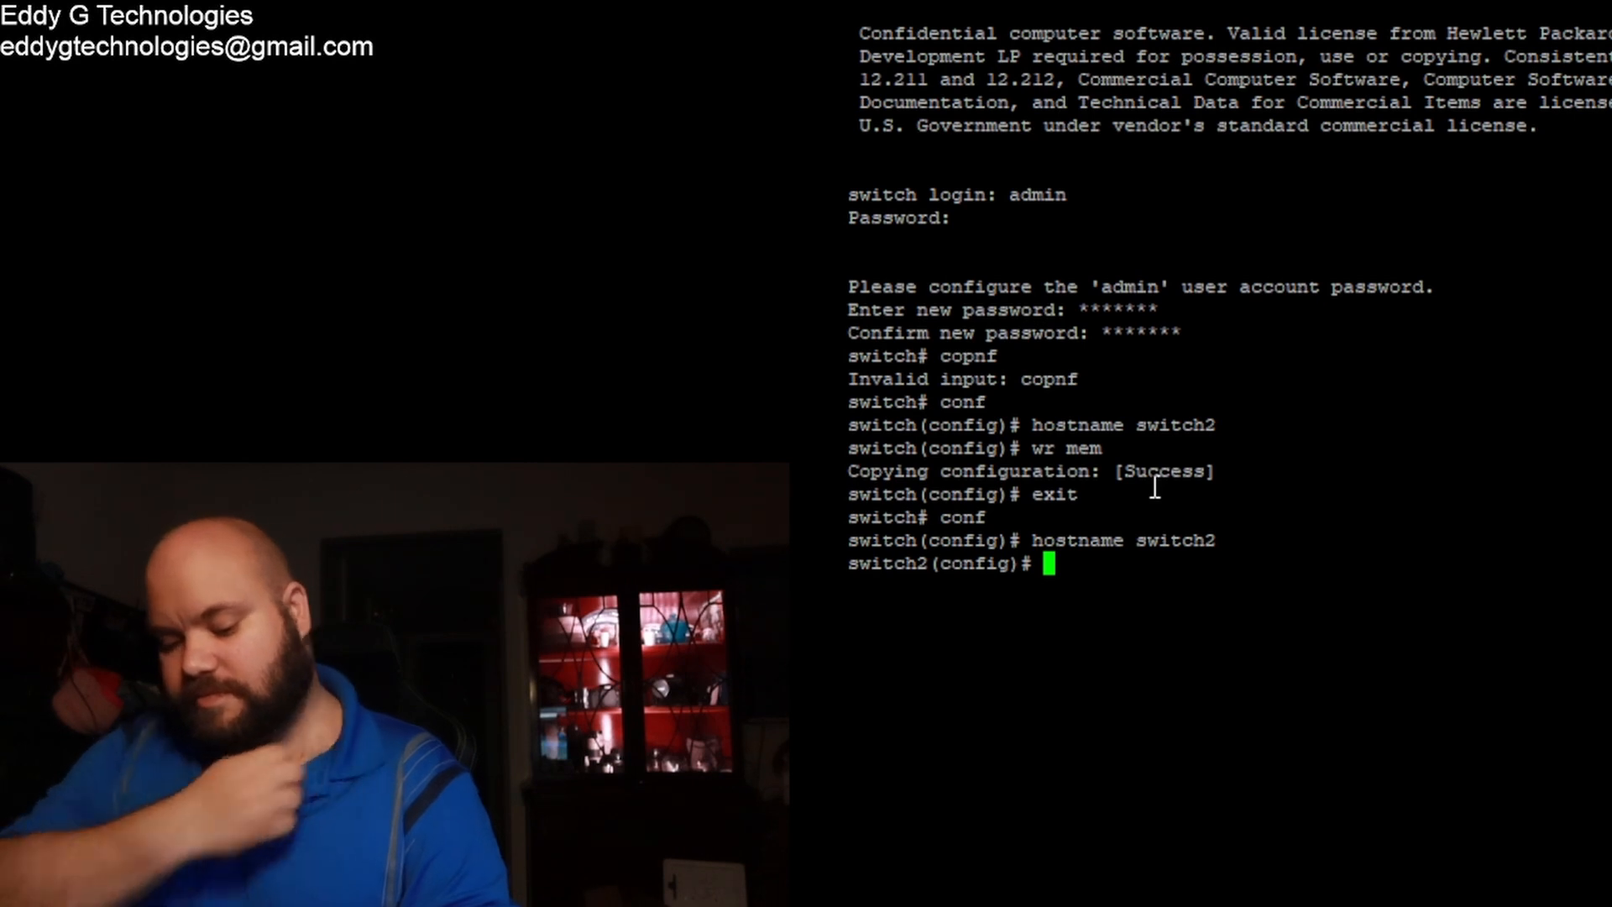
type("wr mem")
key("Return")
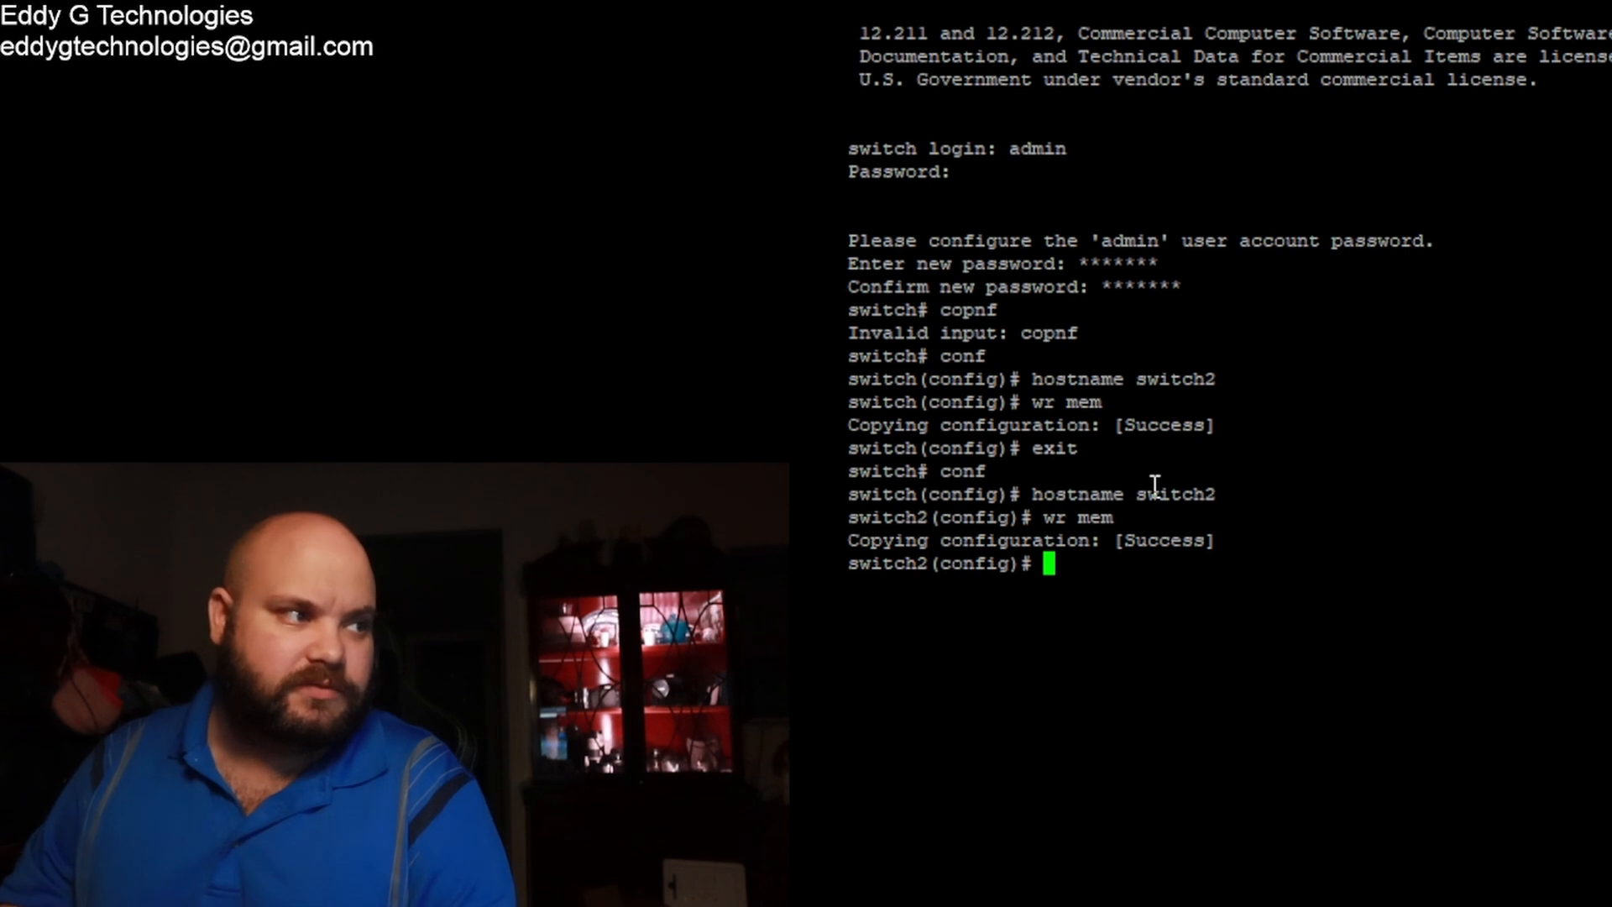
Step: Enable ports 1/1/1–1/1/6 with no shutdown and save the configuration
type("int ")
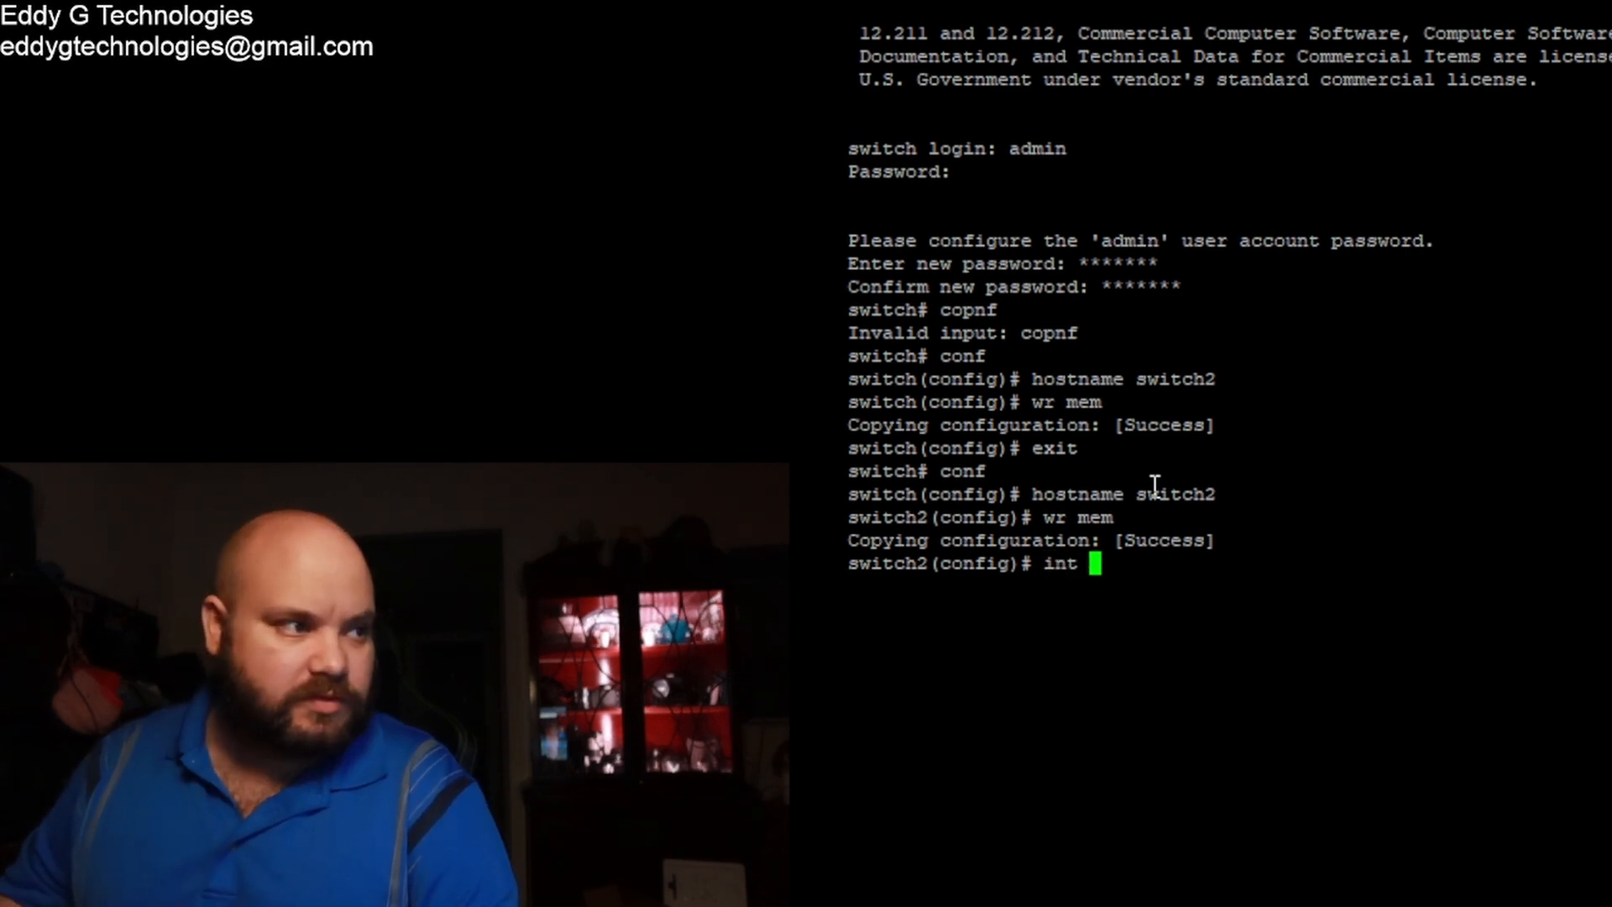
type("1/1/1")
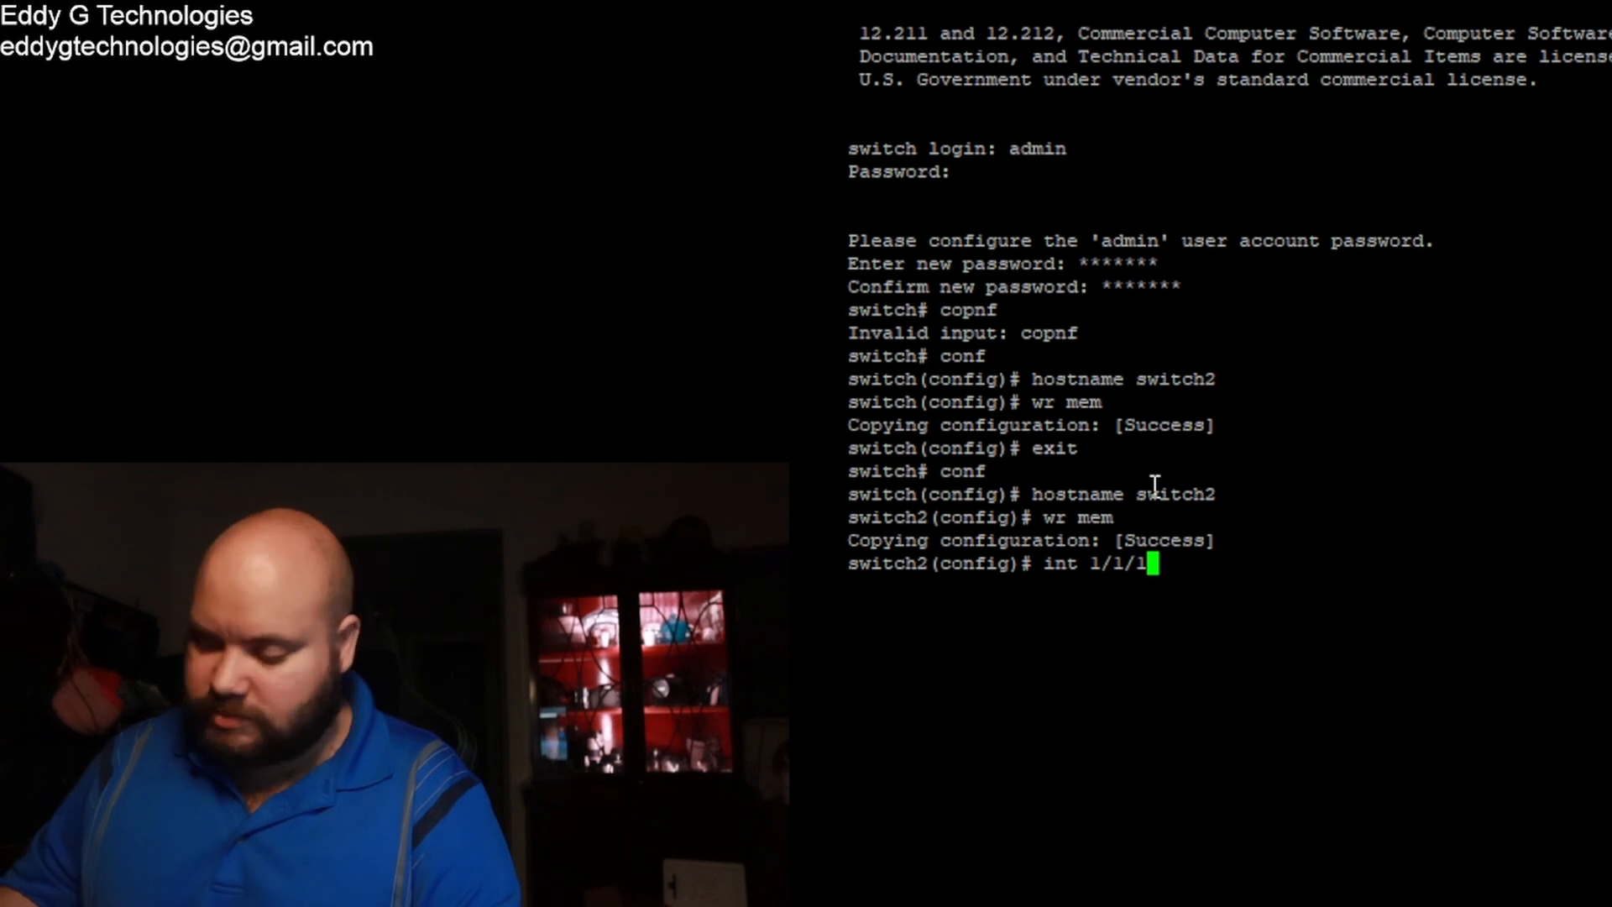
type("-")
type("1/1/")
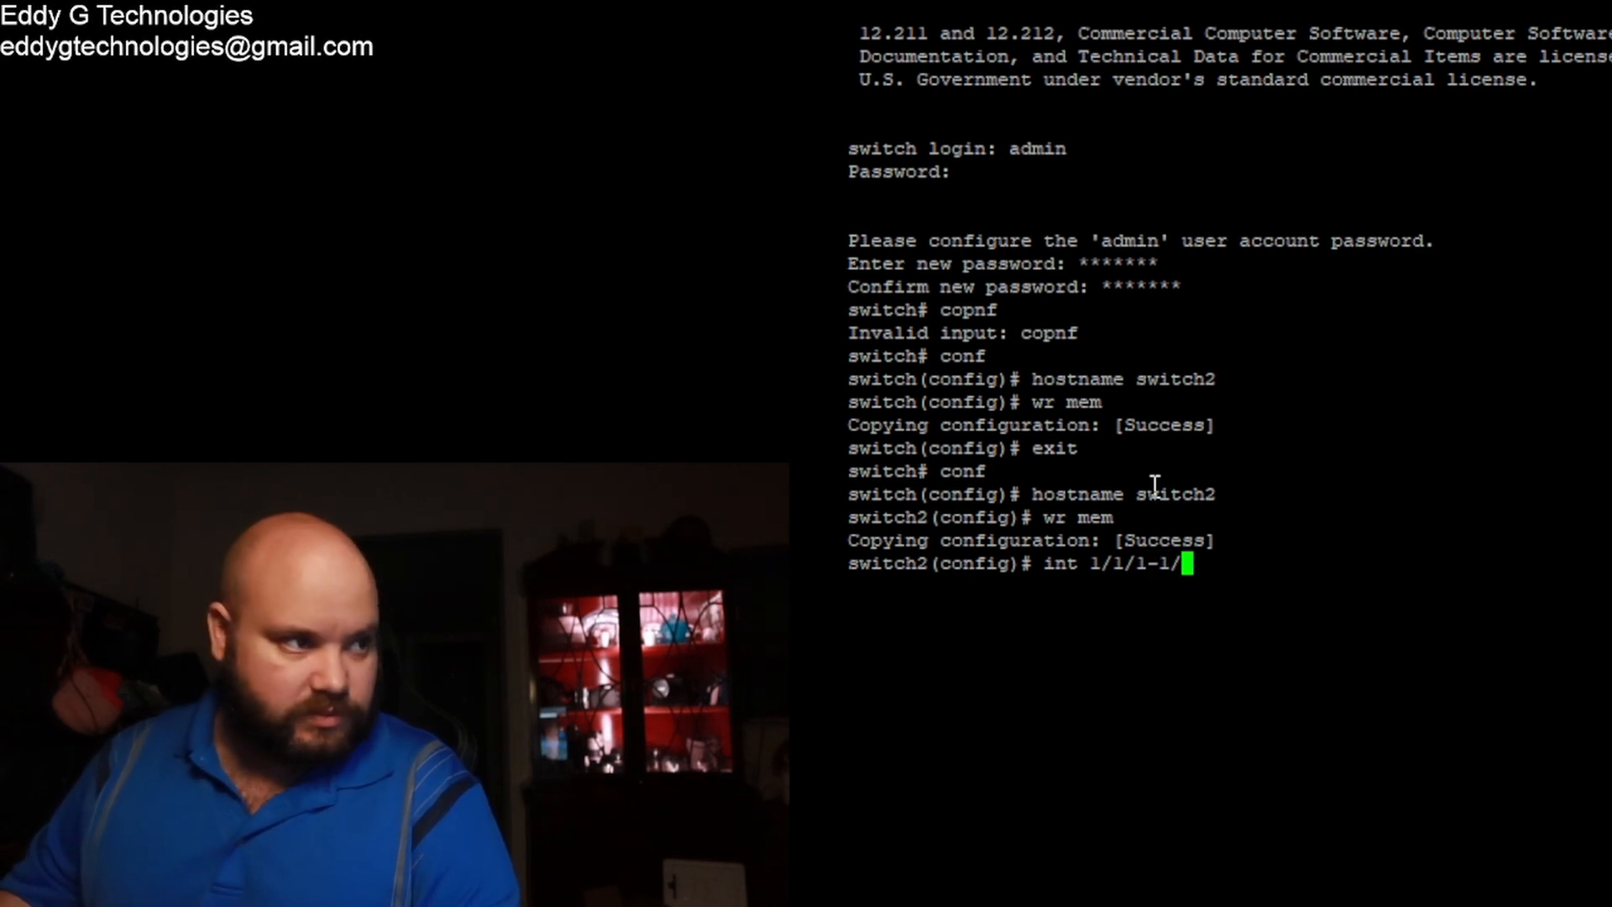
type("6")
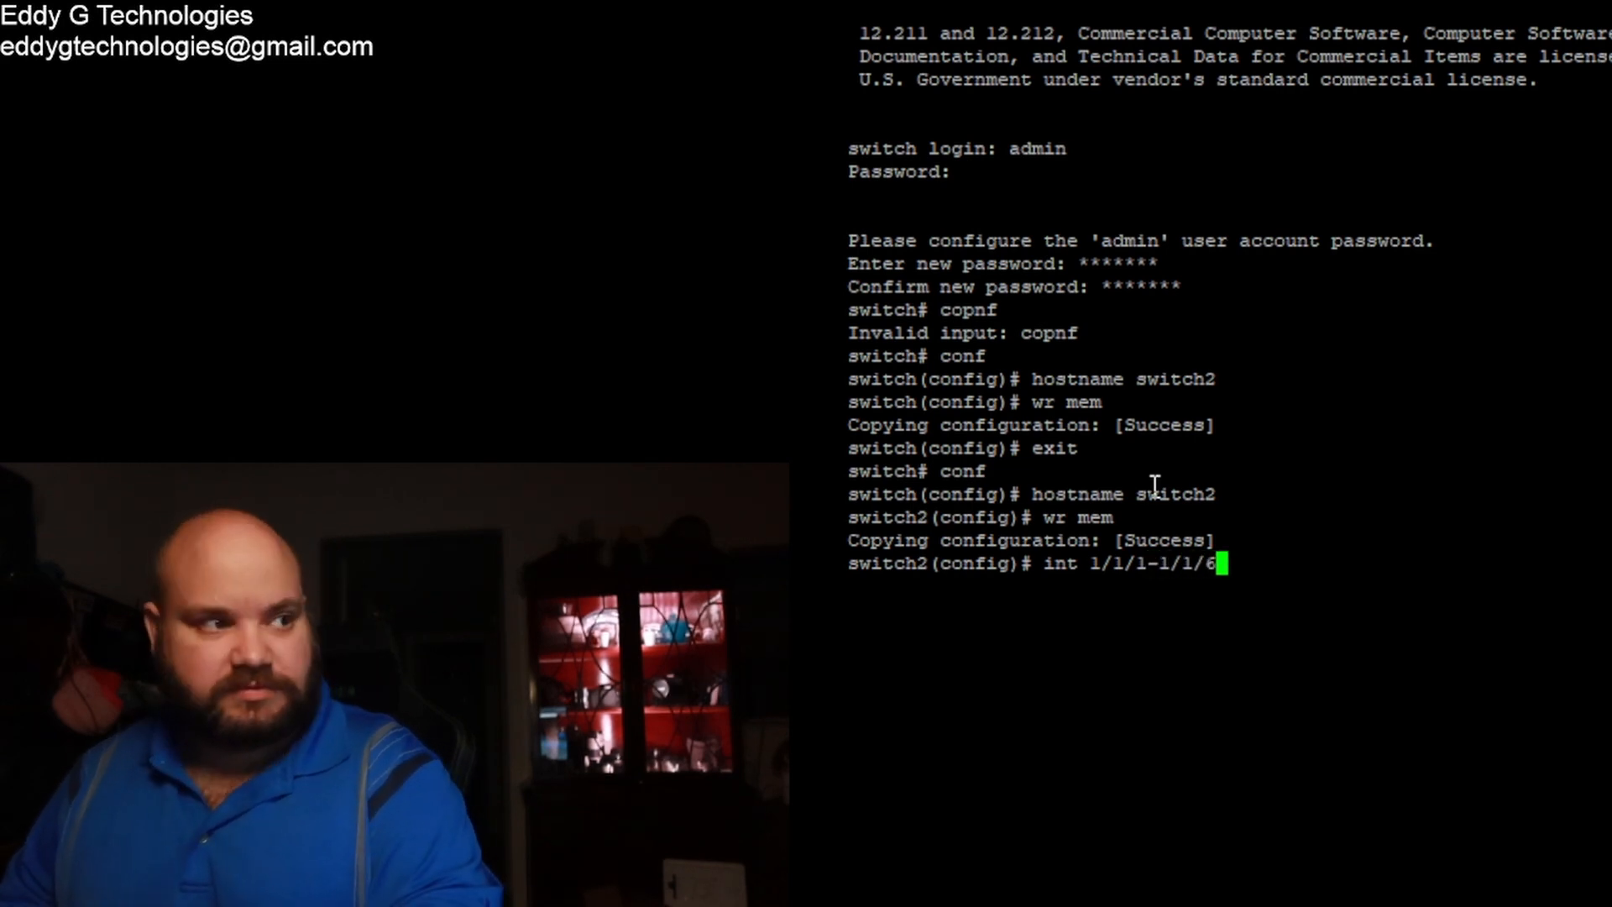
key("Return")
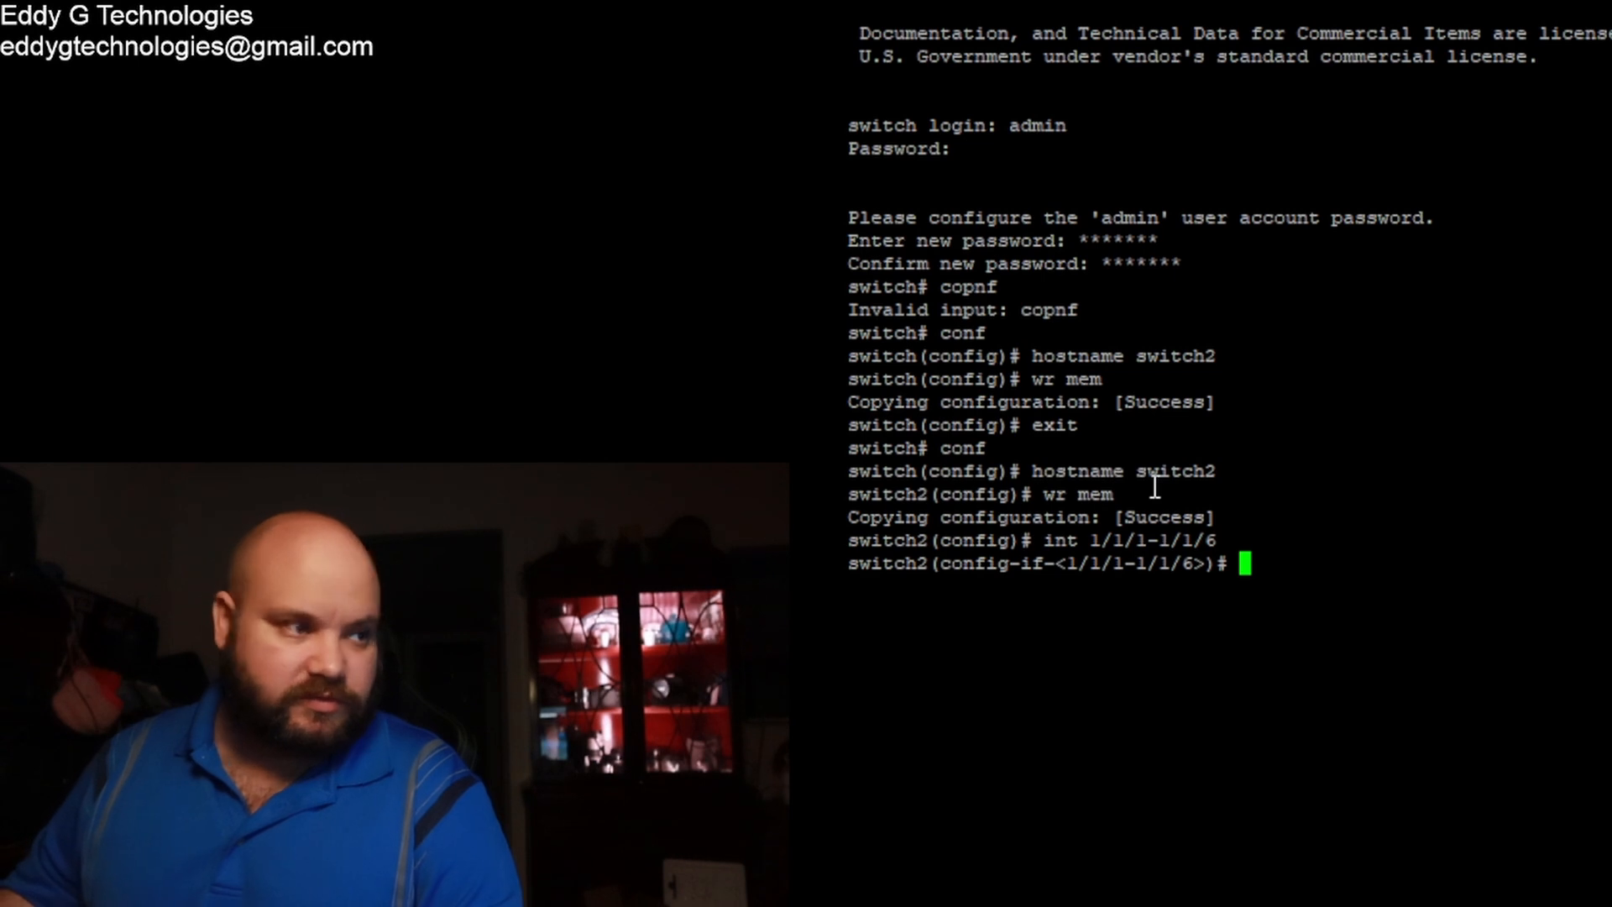
type("no shutdow")
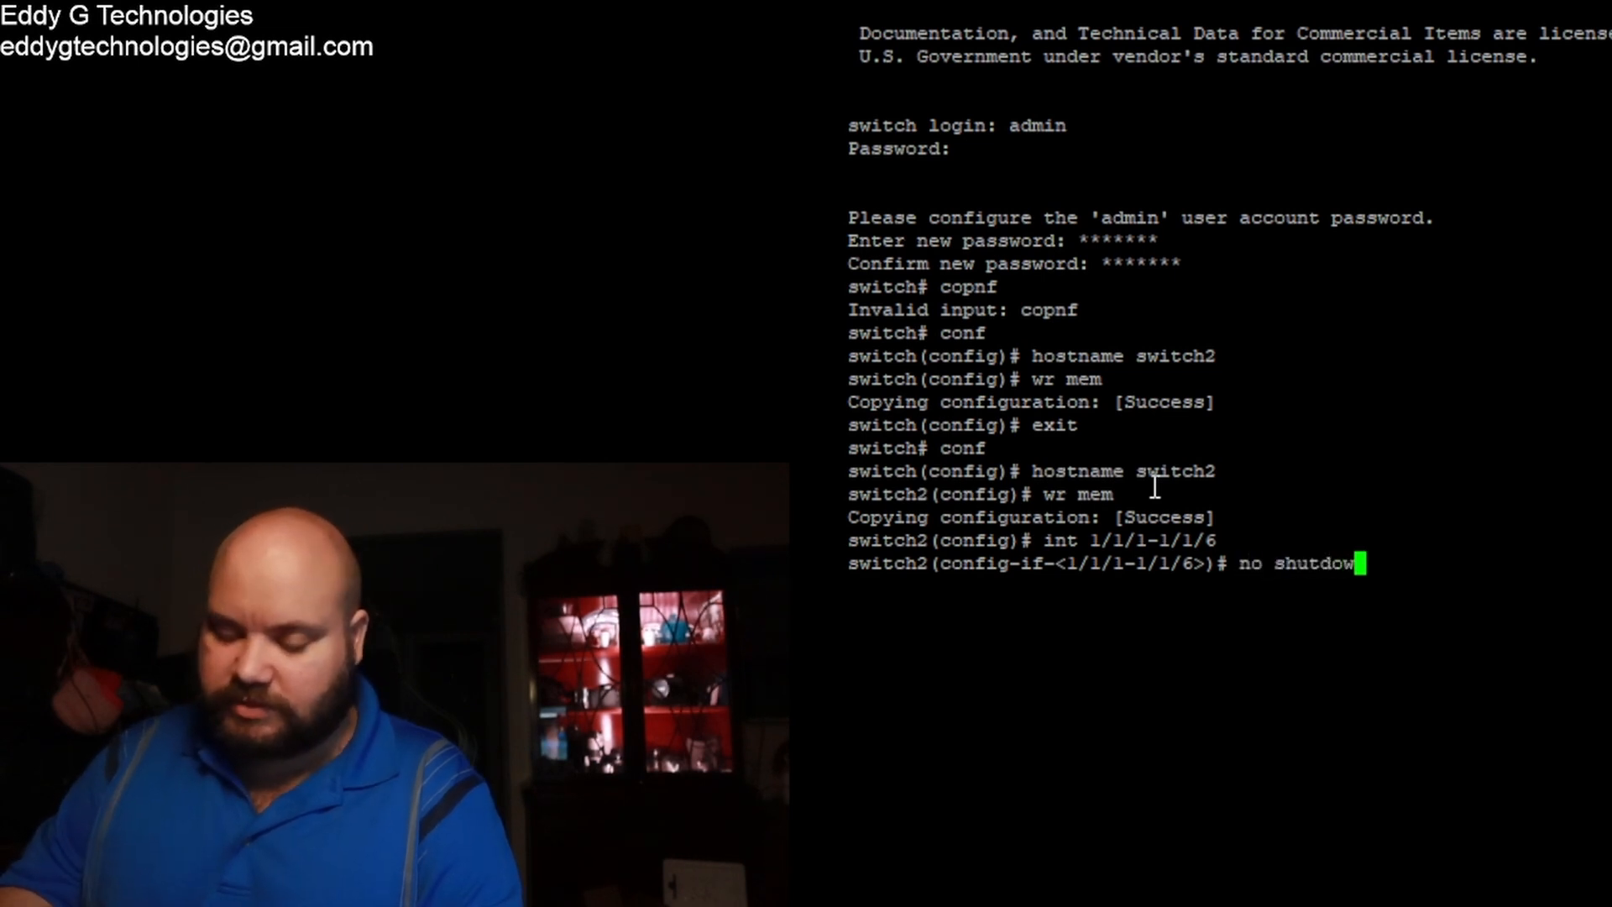
type("n")
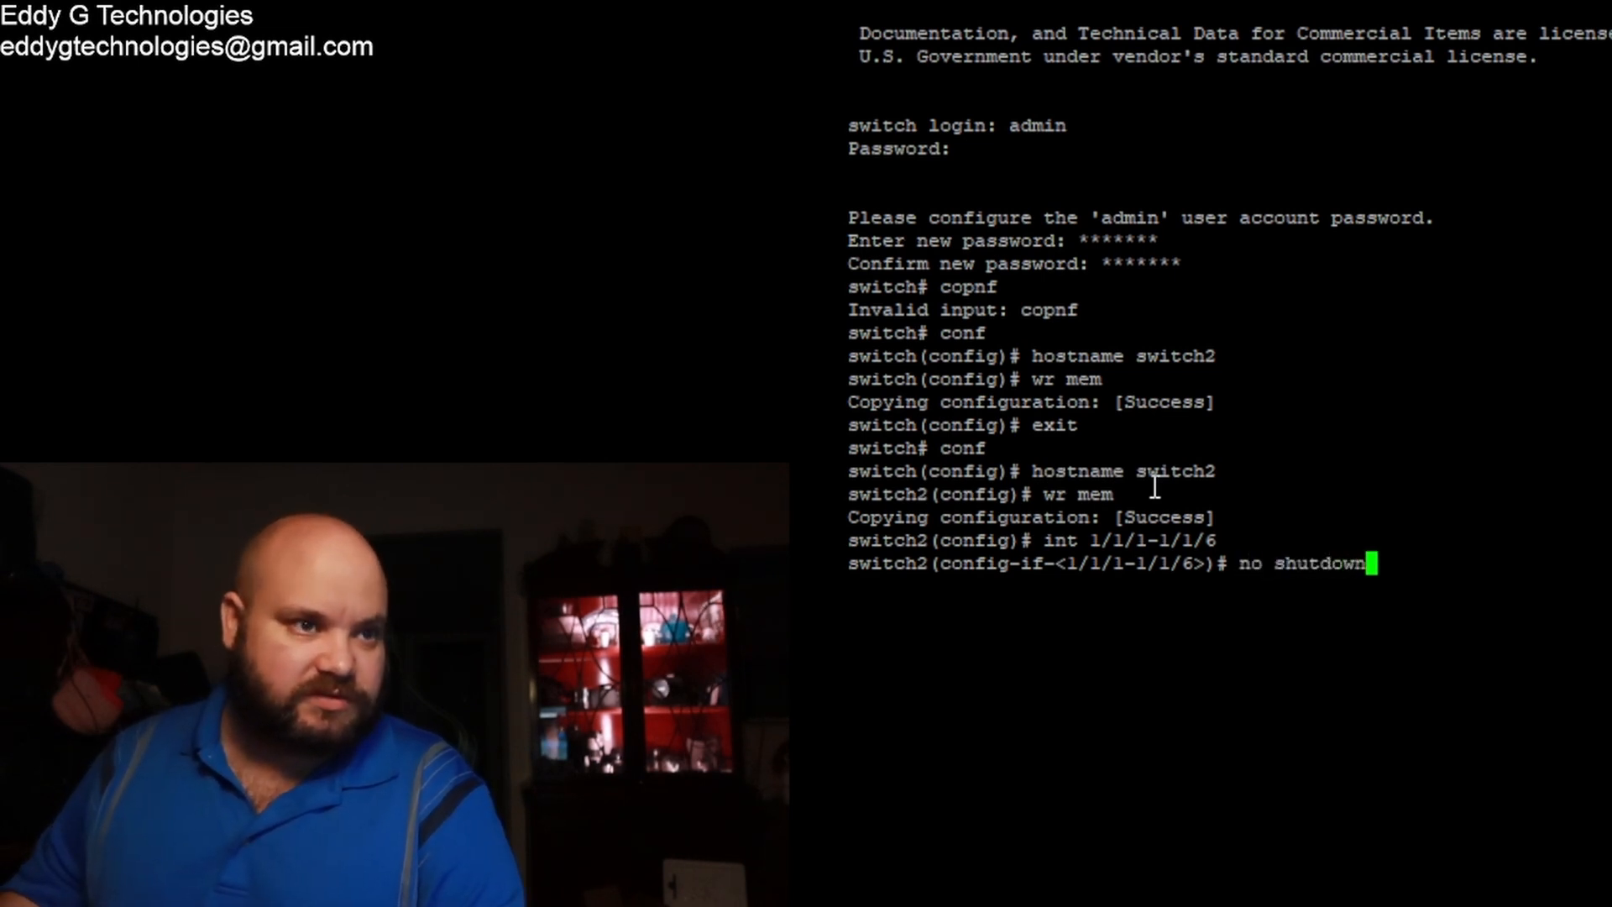
key("Return")
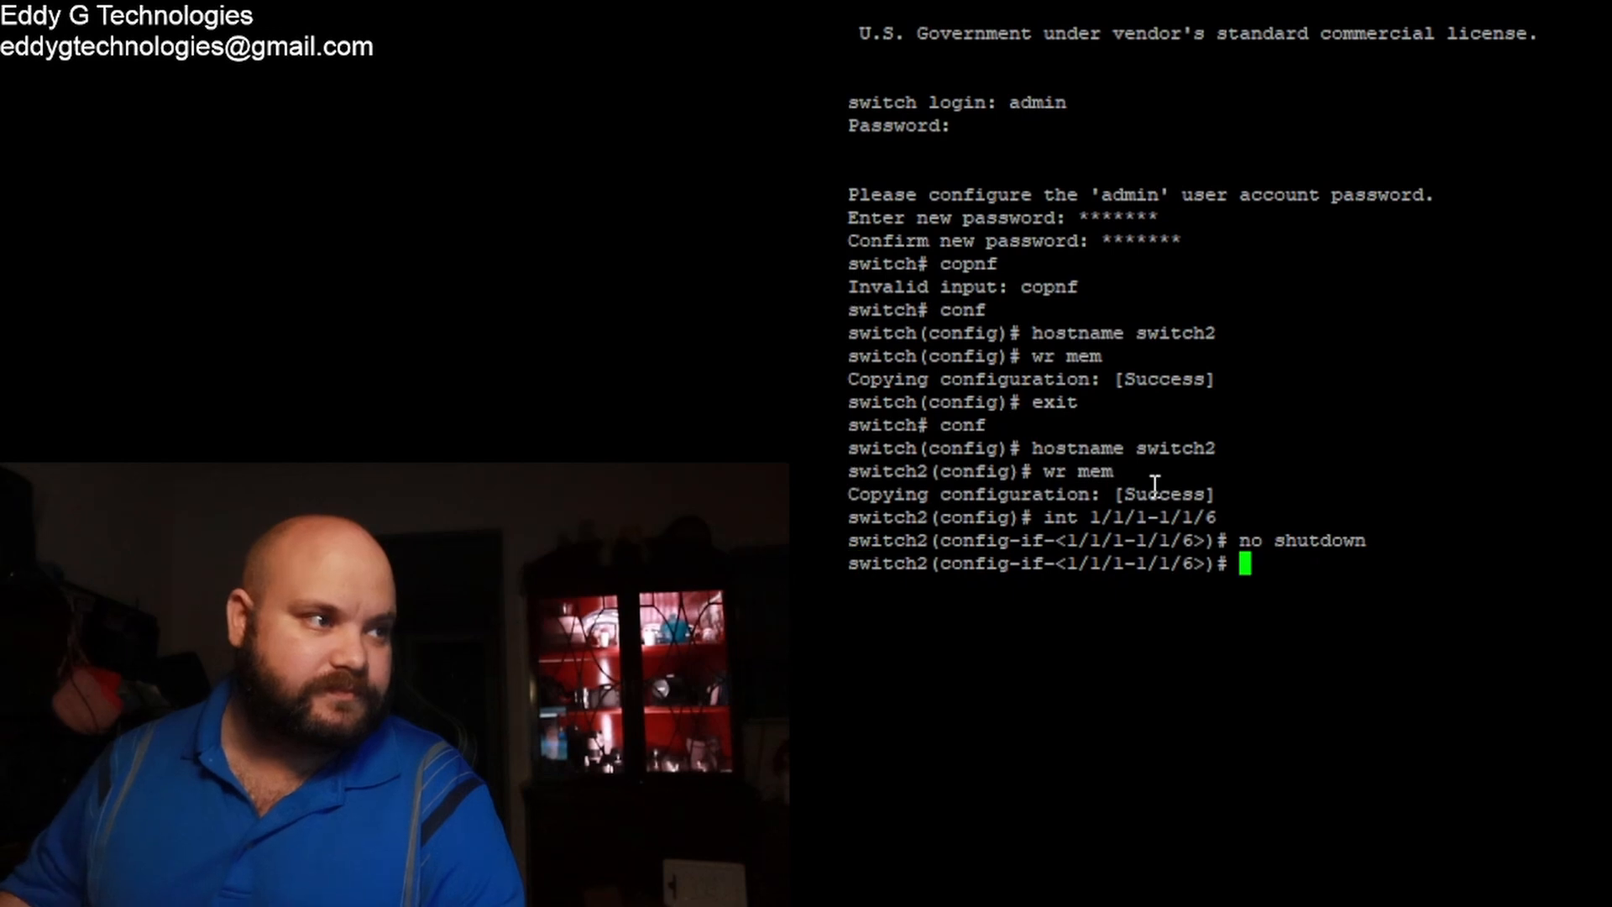
type("wr mem")
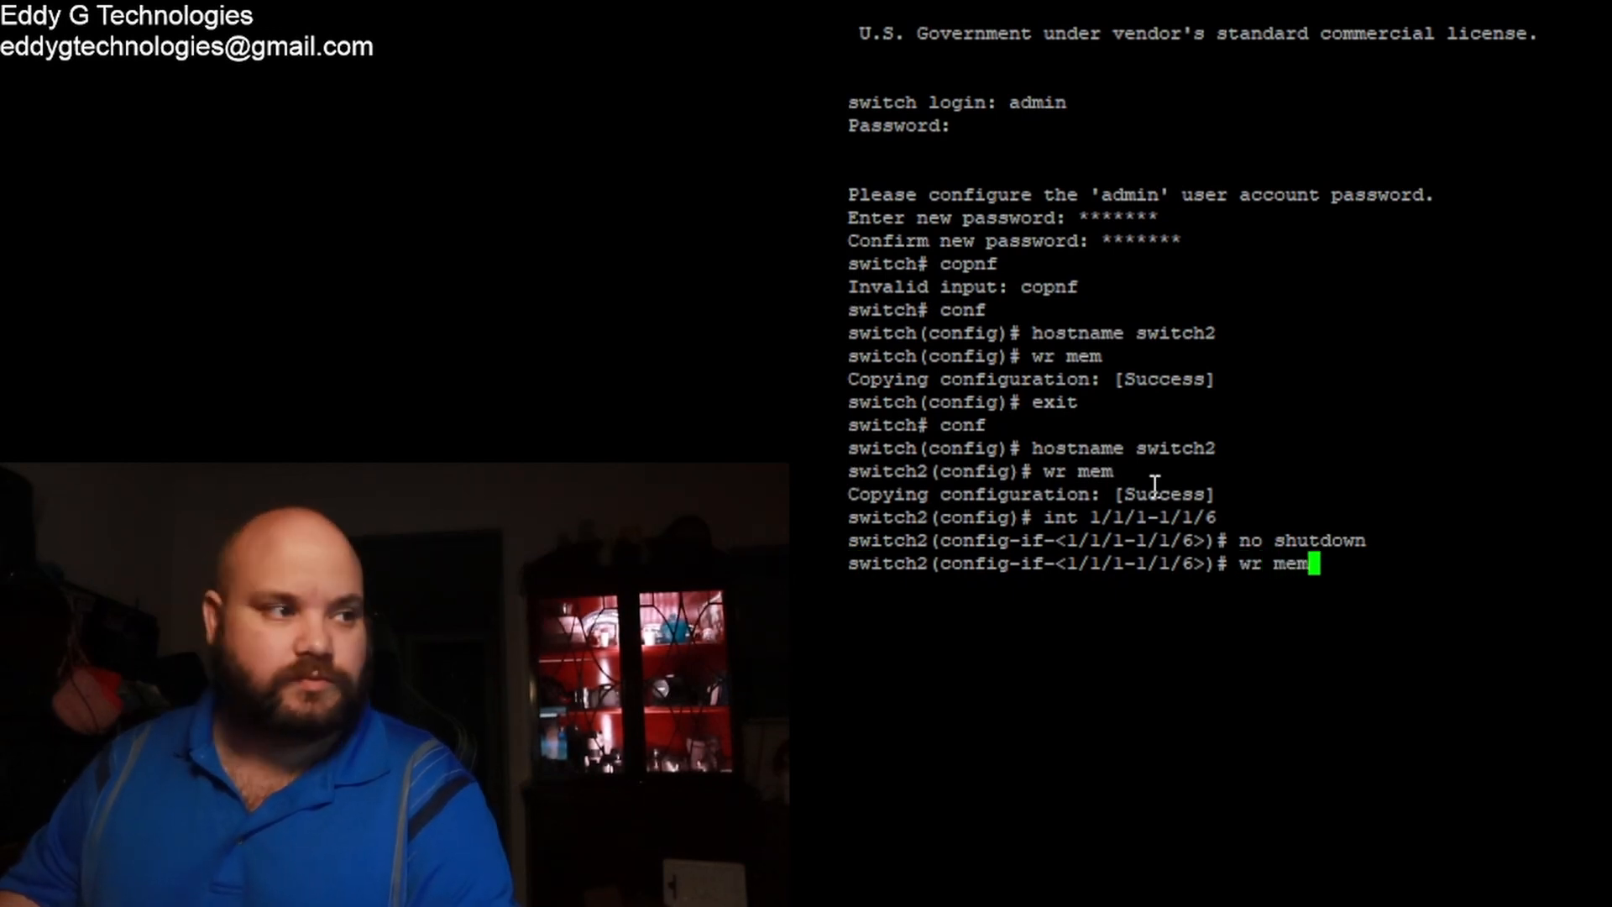
key("Return")
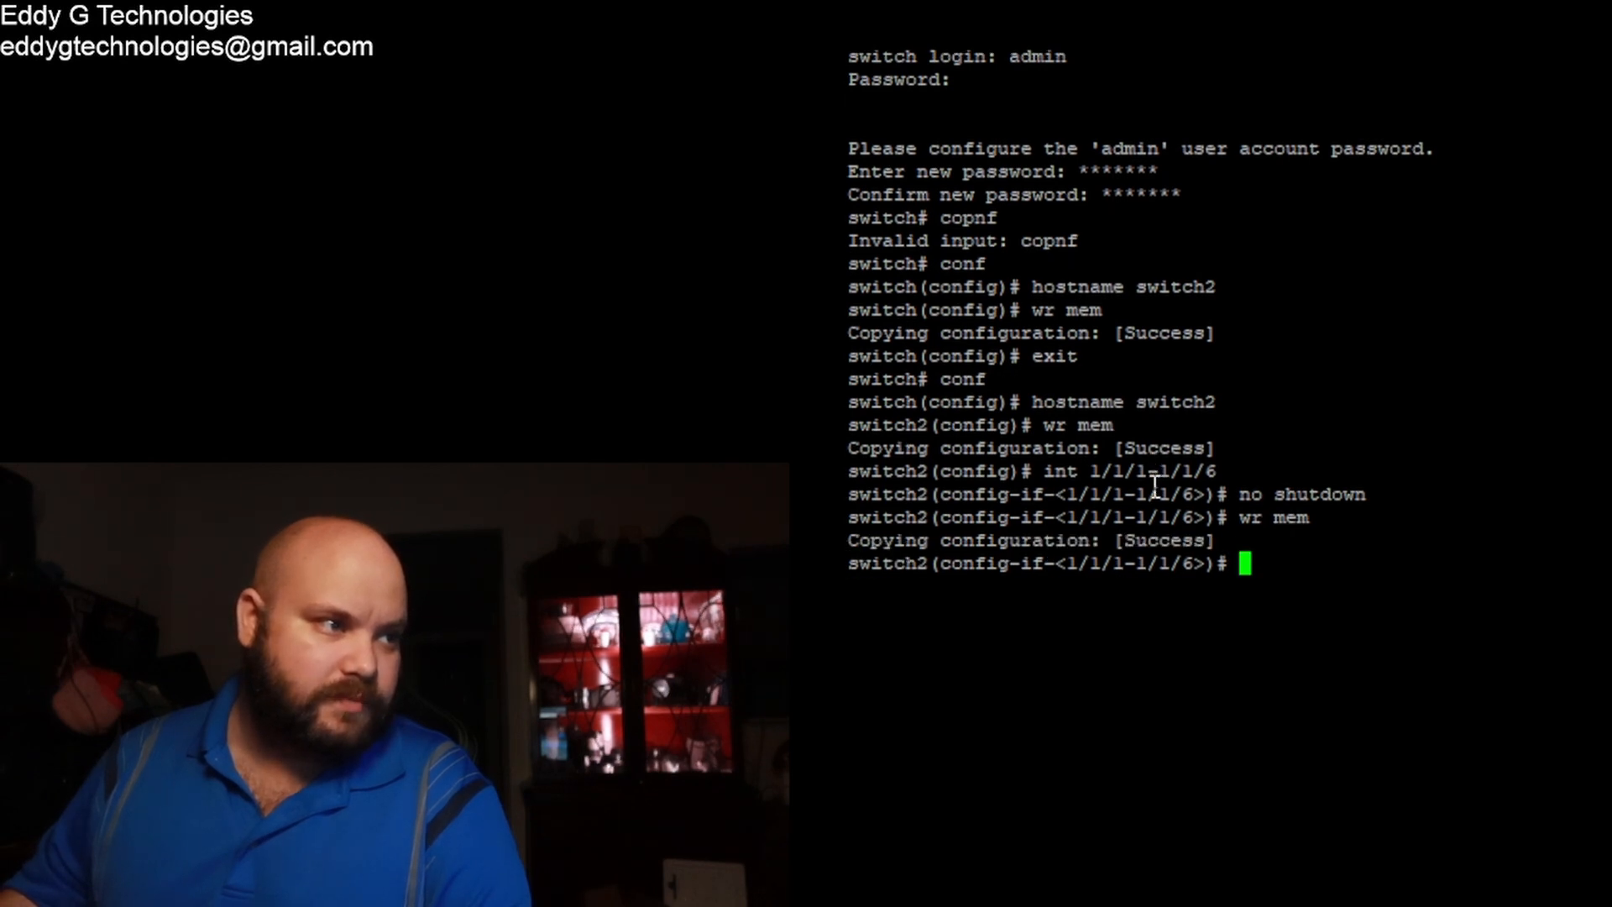
Step: Exit twice to return to the switch2# prompt
type("exit")
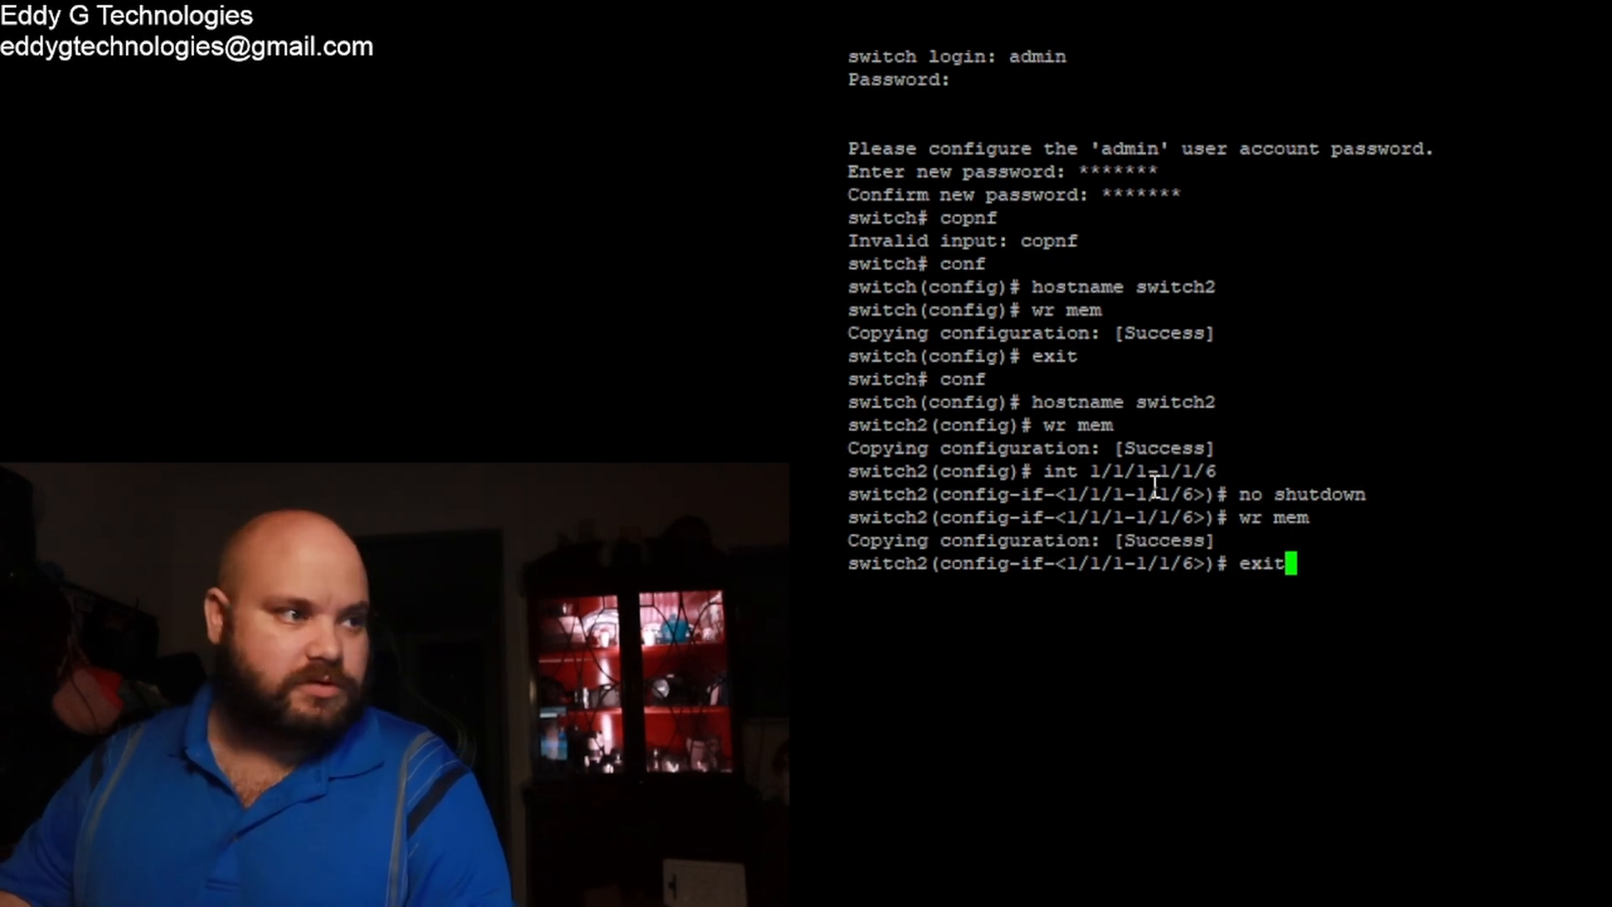
key("Return")
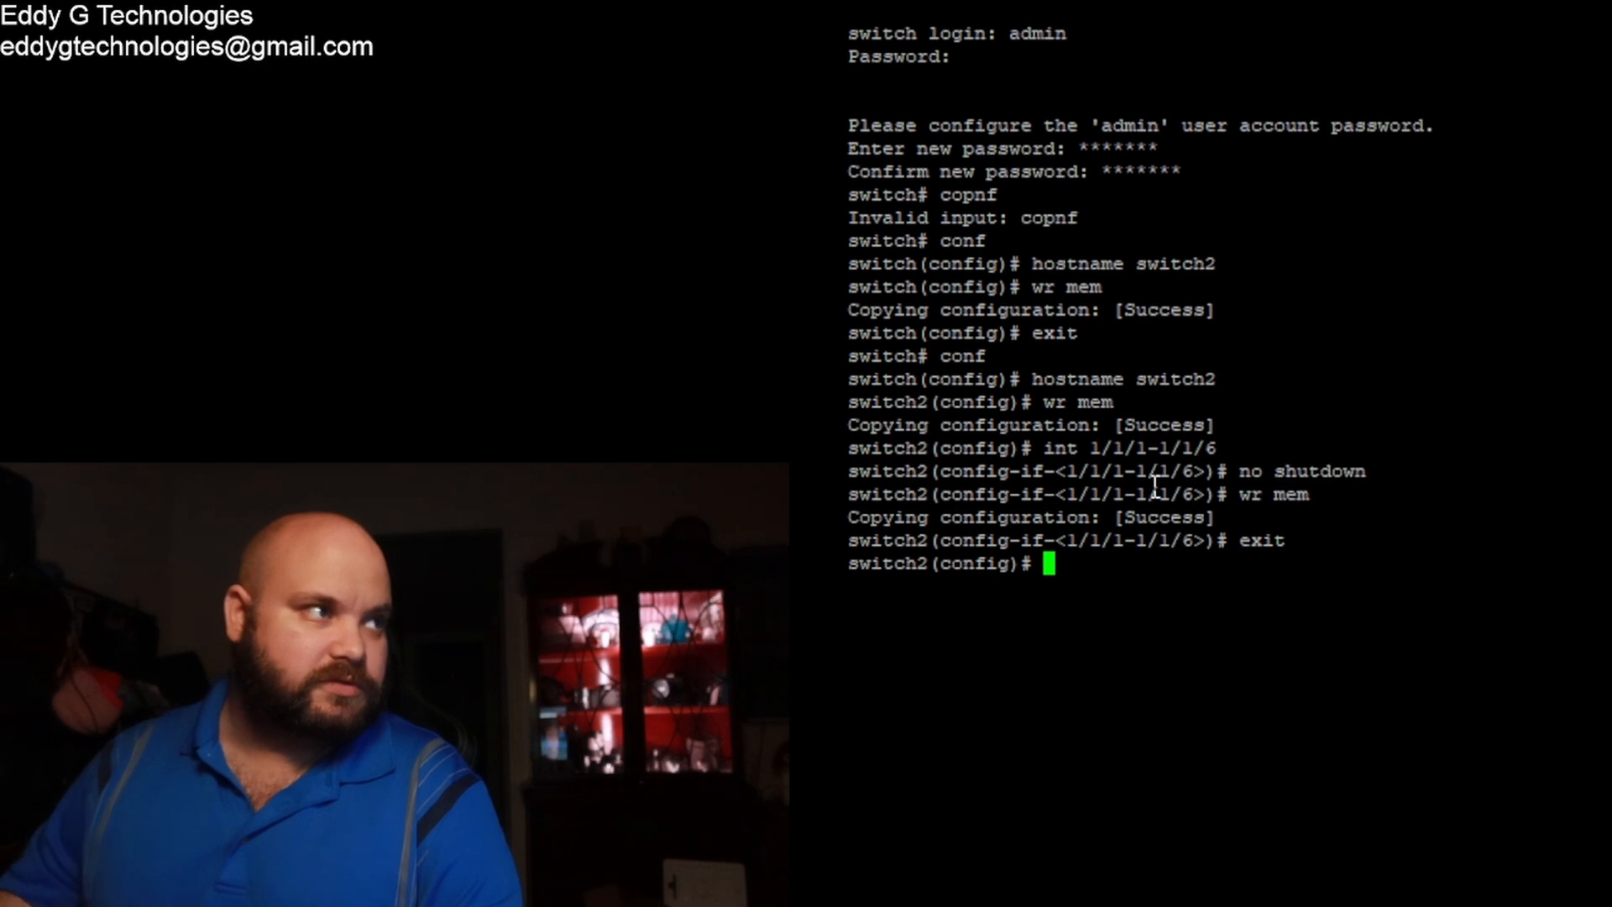
type("exi")
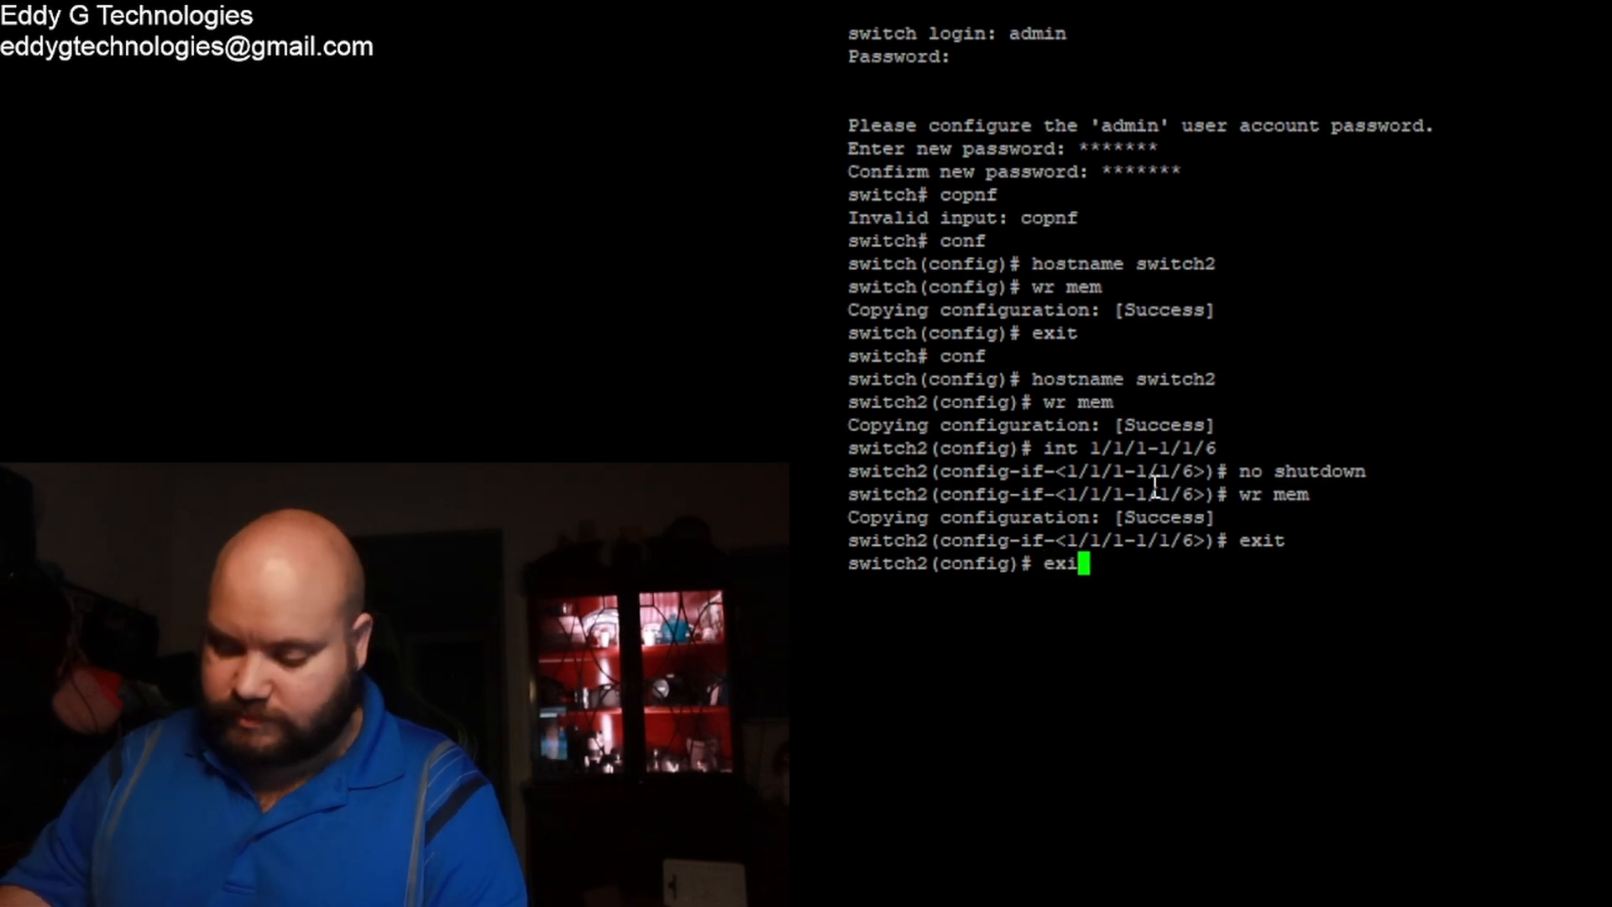
type("t")
key("Return")
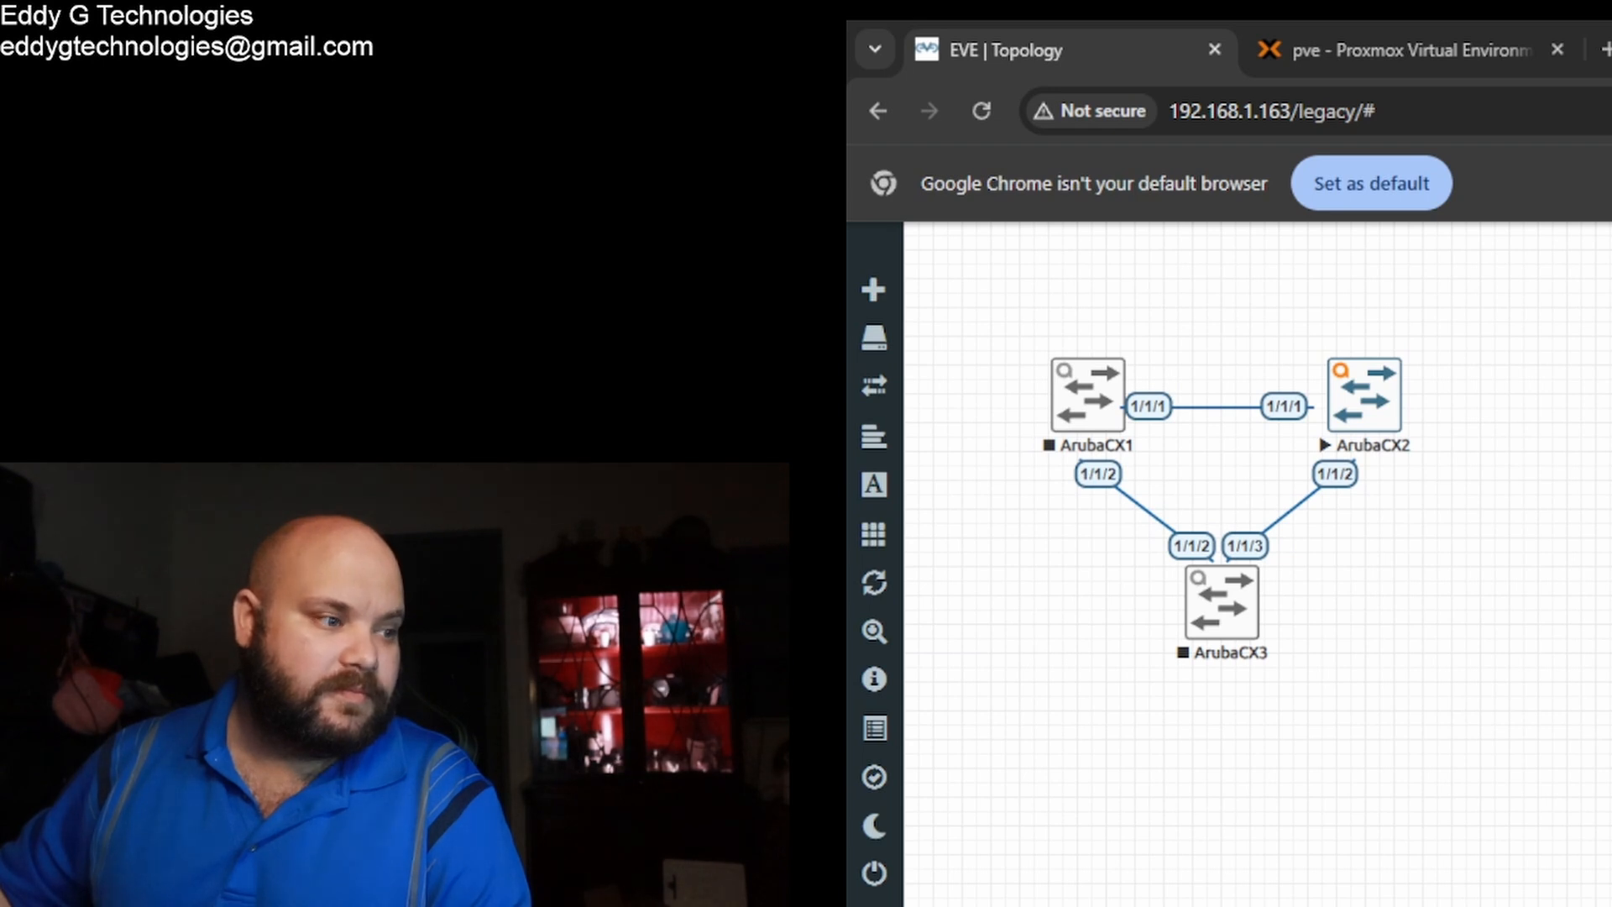
Step: Stop the ArubaCX2 node from its menu in the topology
left_click(1382, 430)
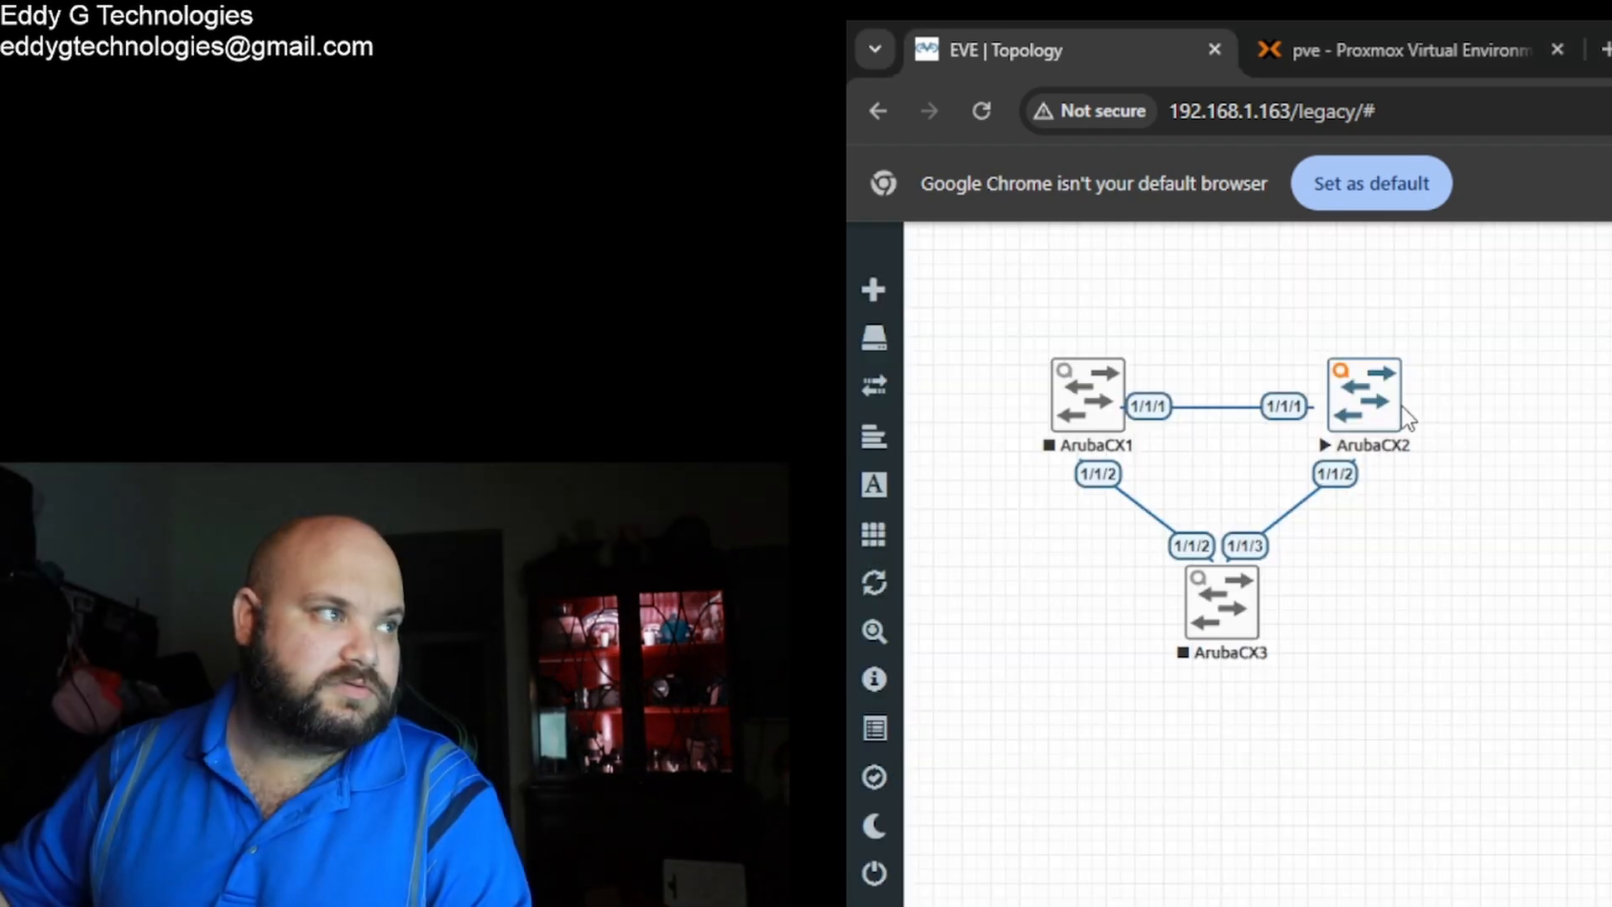
right_click(1409, 417)
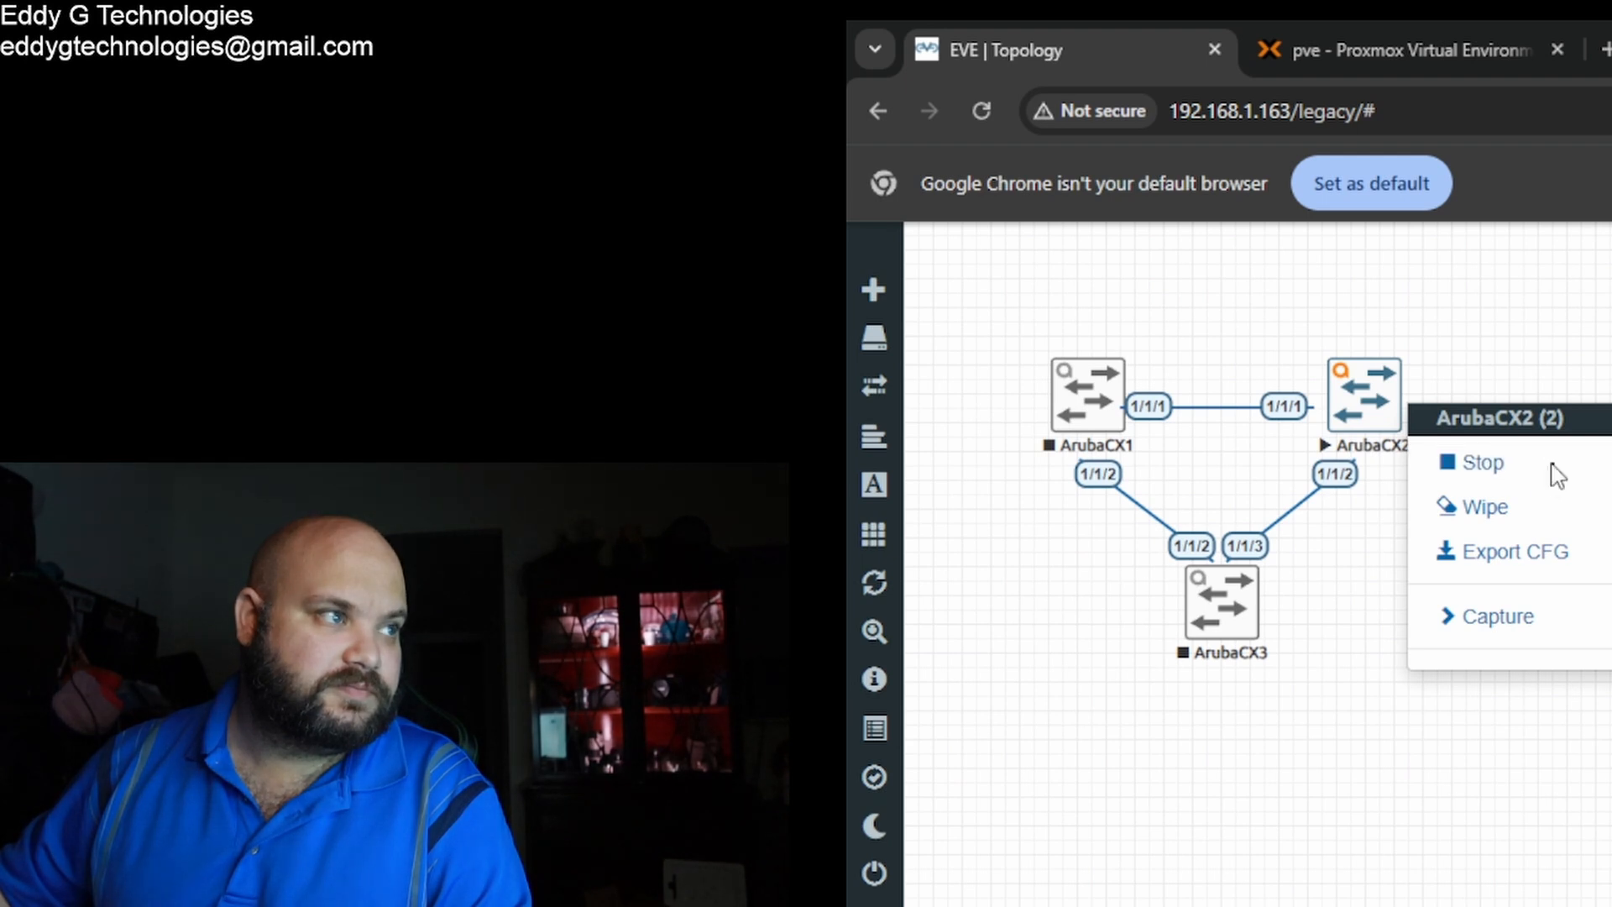
left_click(1483, 464)
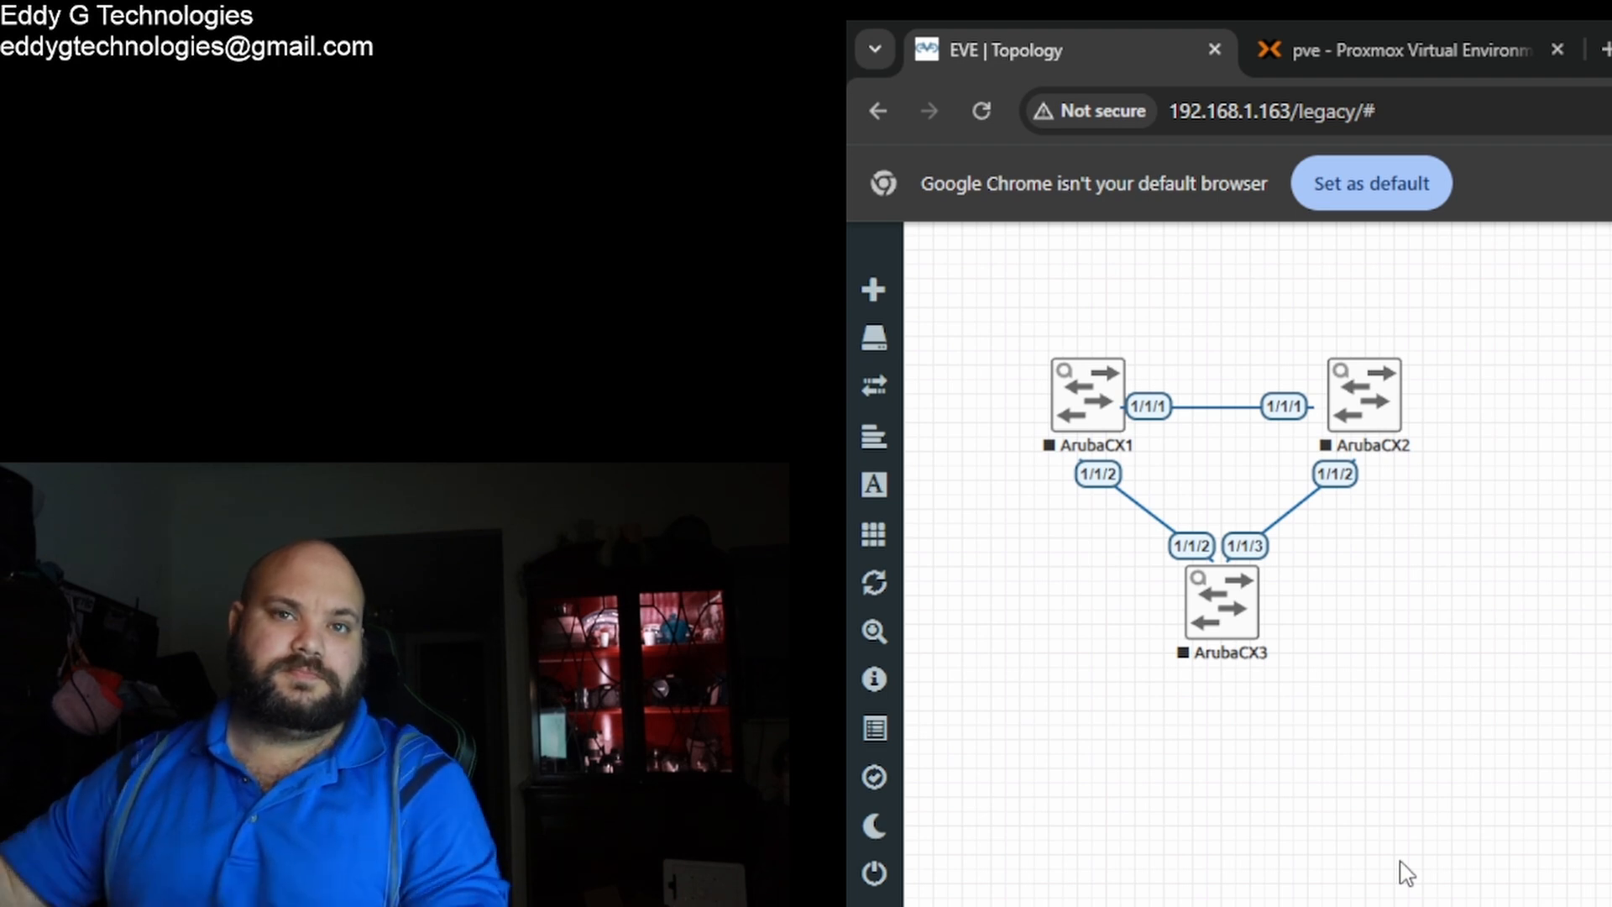
Step: Start the ArubaCX3 node and bring up its console window
right_click(1251, 625)
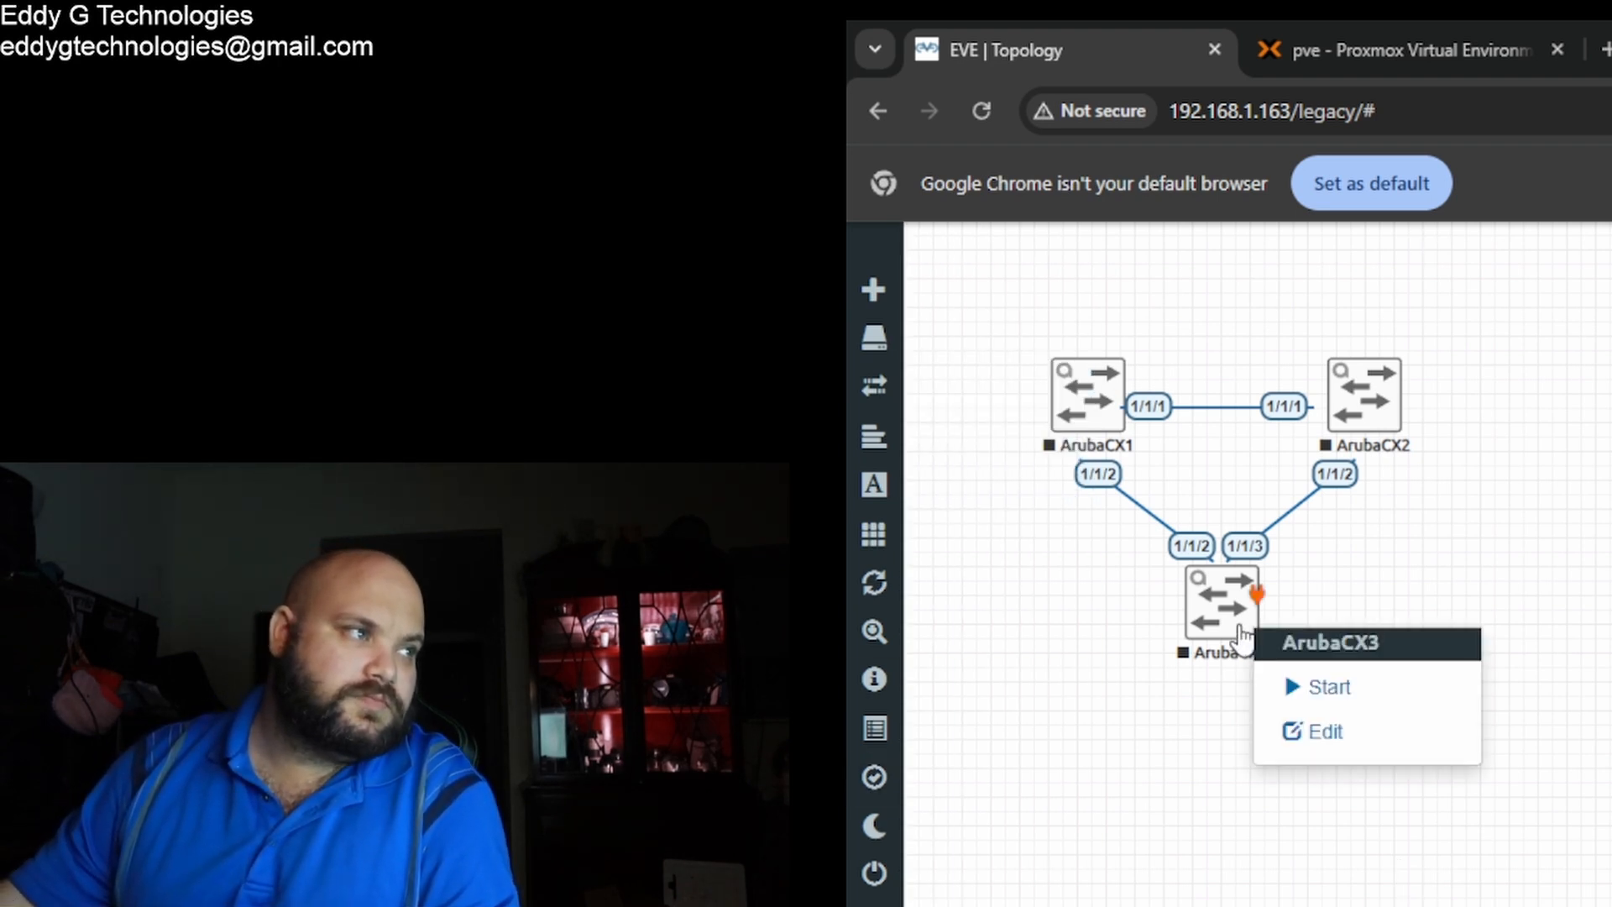
left_click(1303, 690)
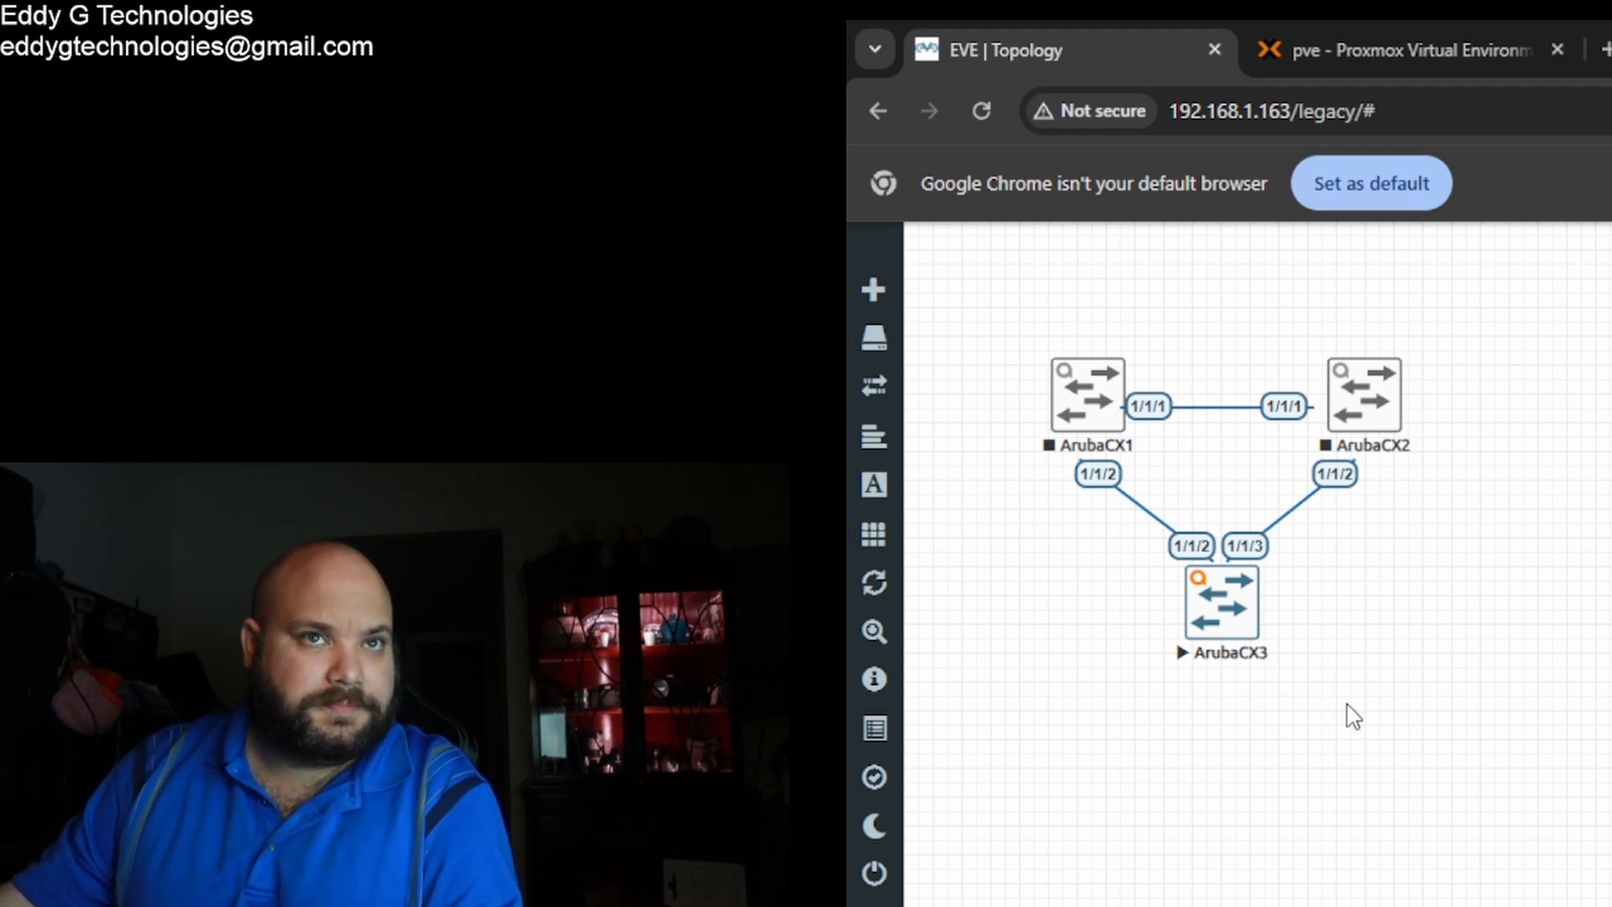
left_click(1232, 621)
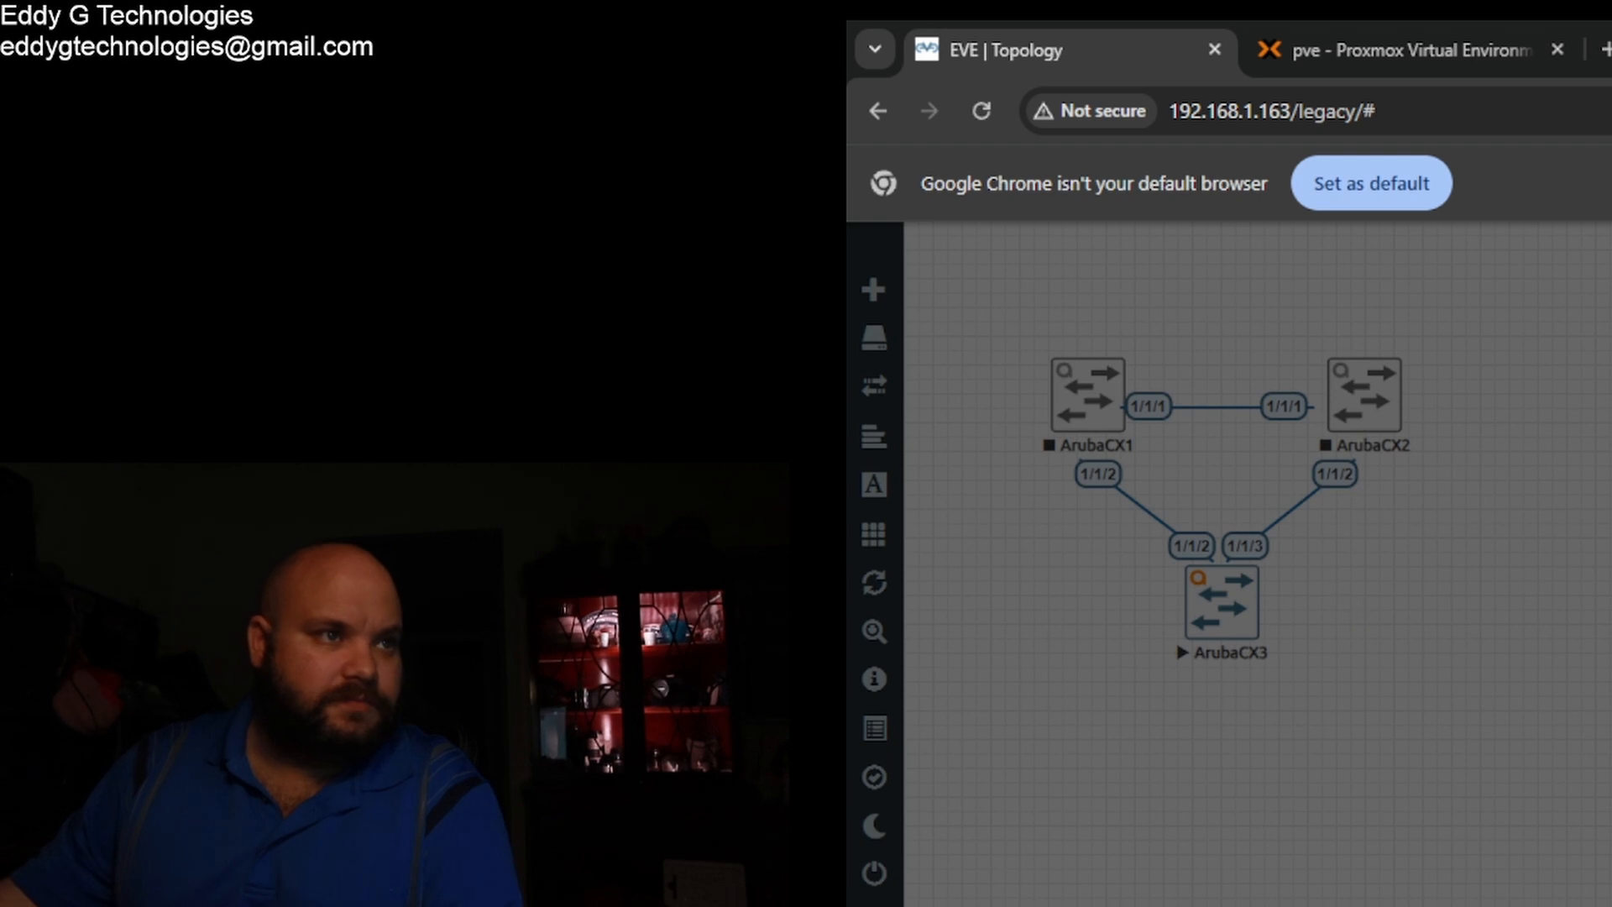
left_click(1609, 361)
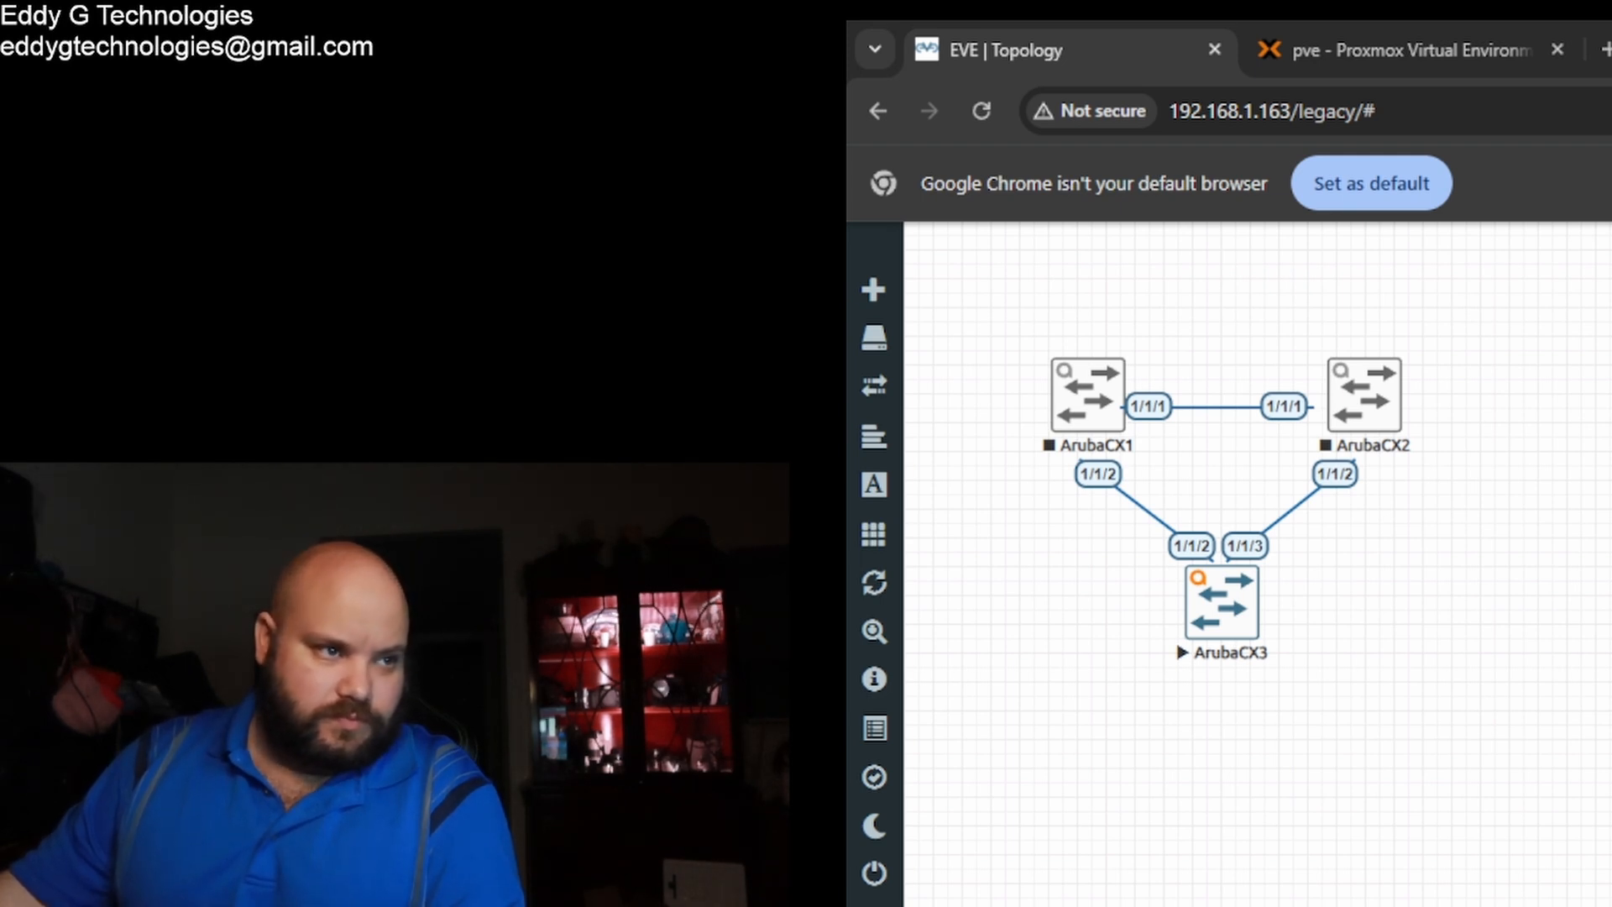
key("alt+Tab")
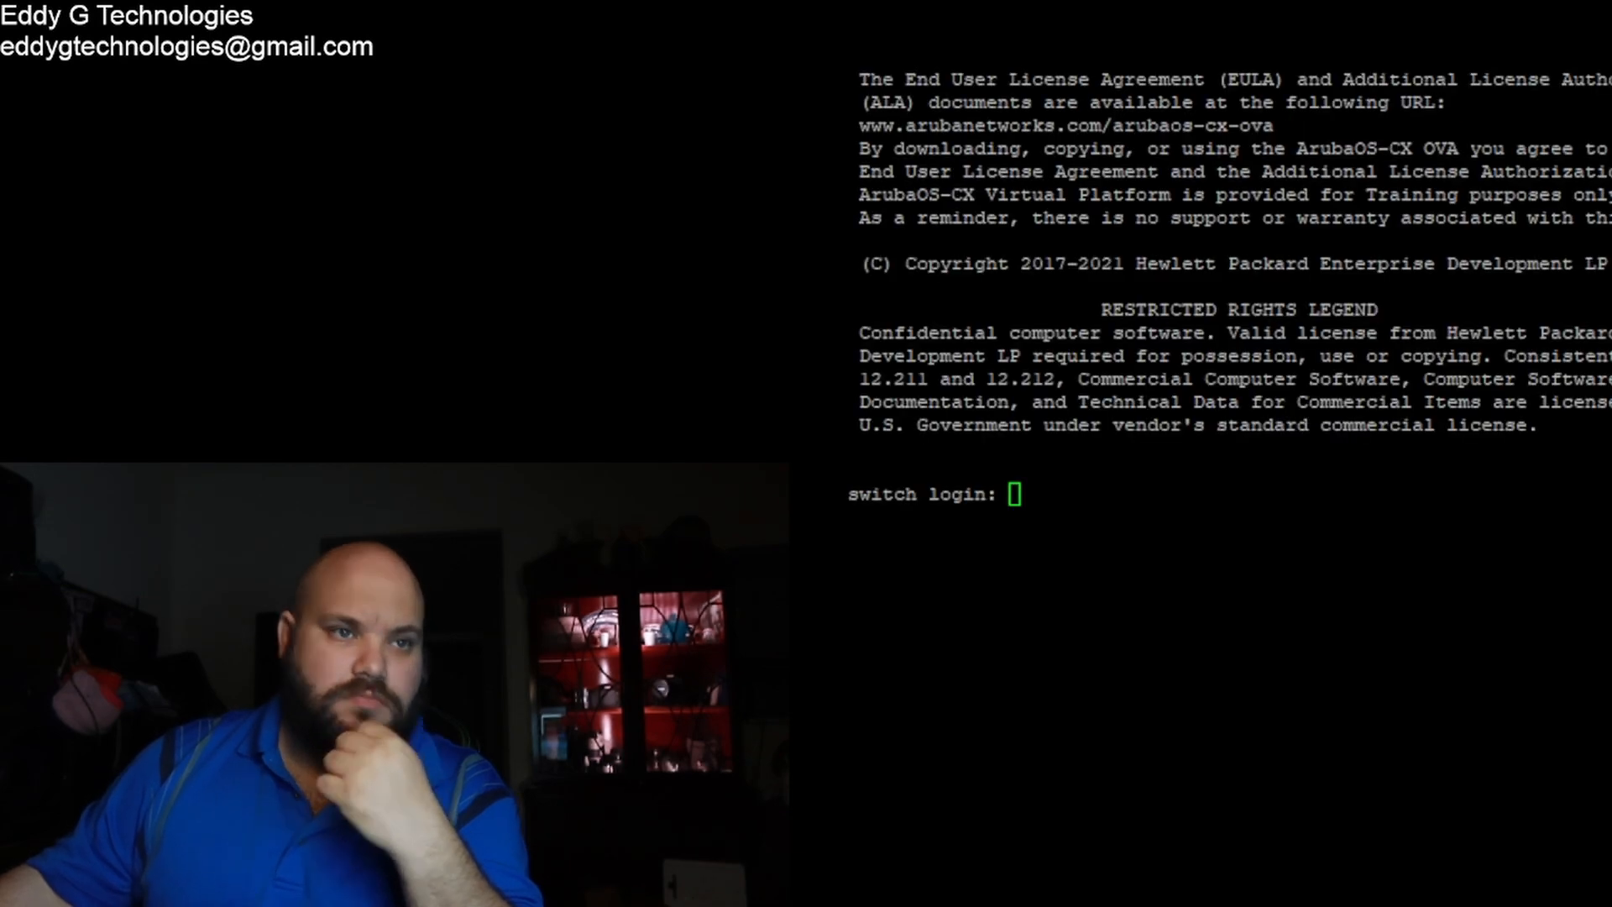
Step: Log into ArubaCX3 as admin with a blank password, then set and confirm a new admin password
left_click(1360, 556)
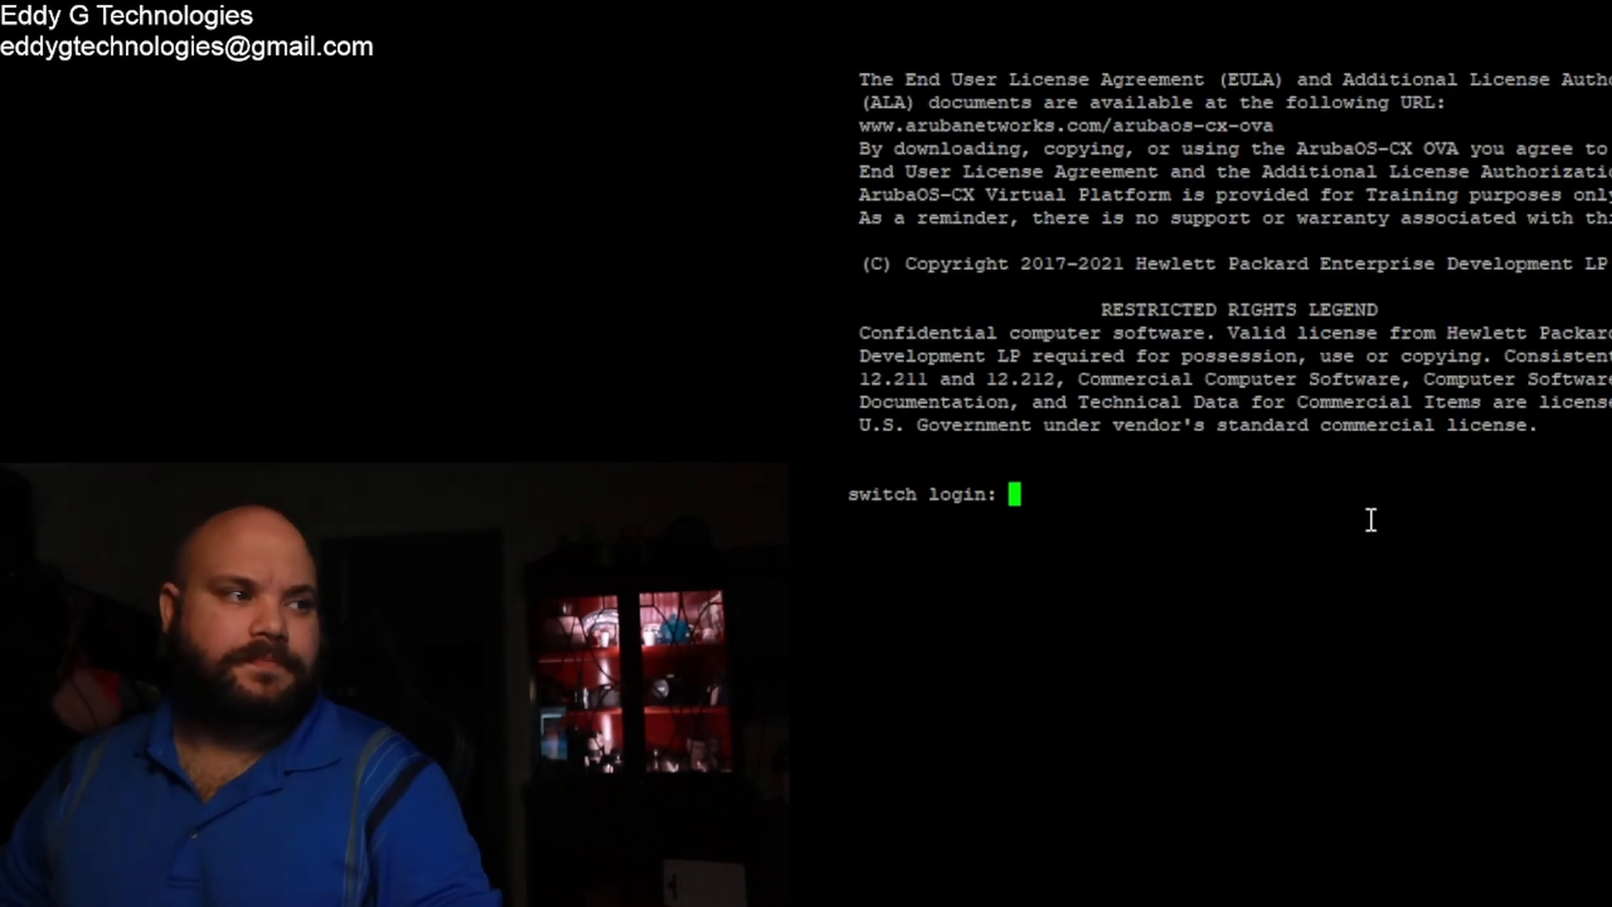
type("admin")
key("Return")
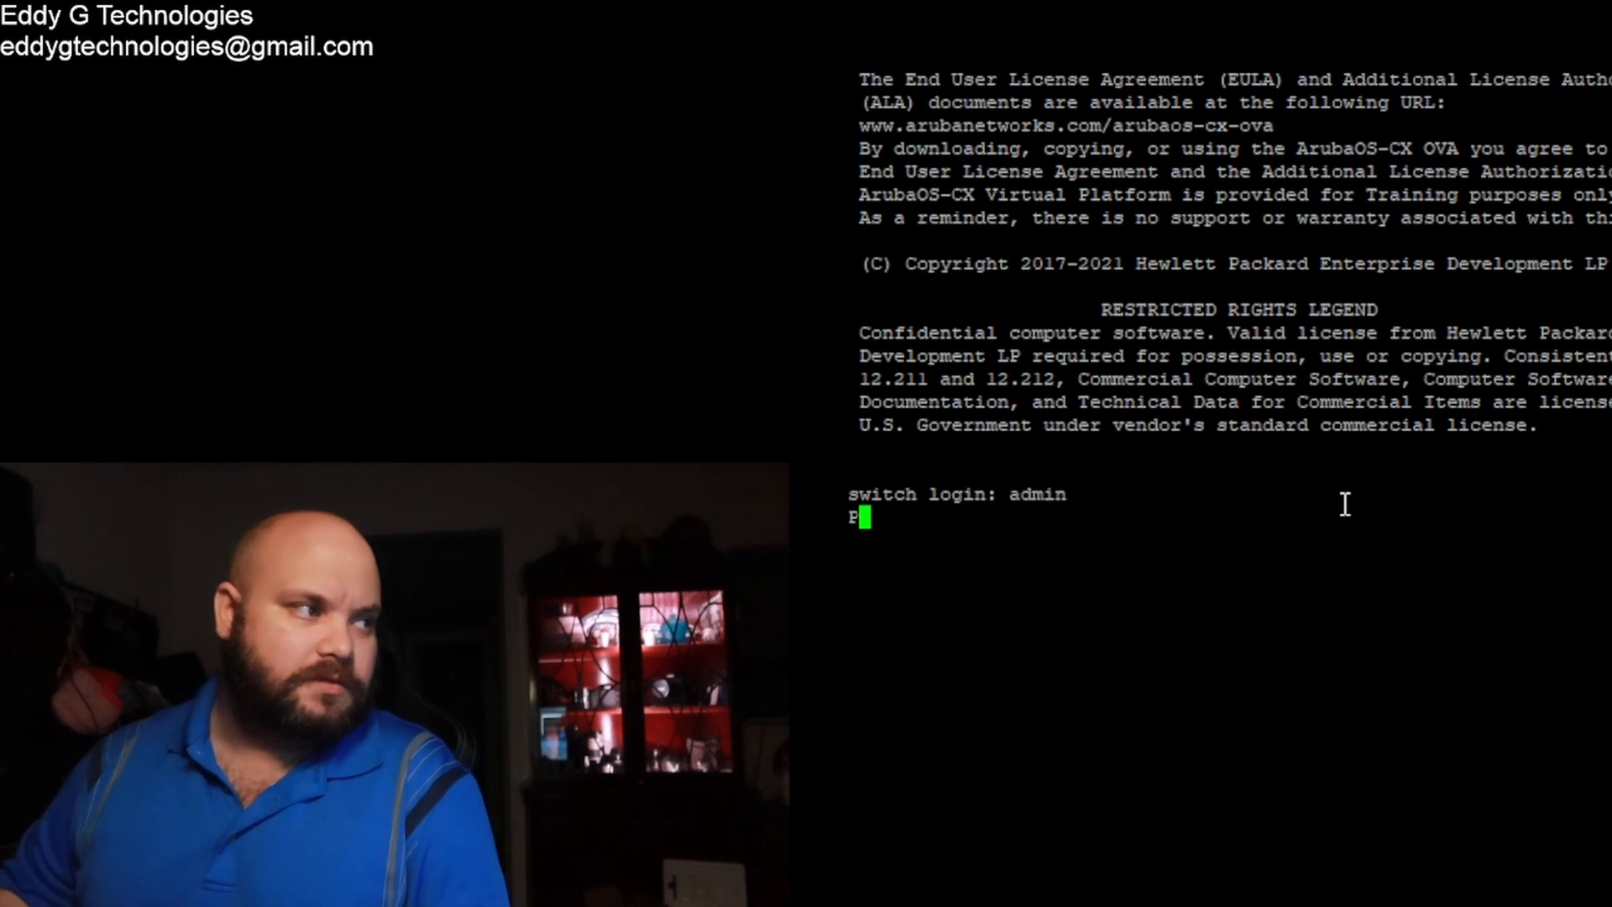
key("Return")
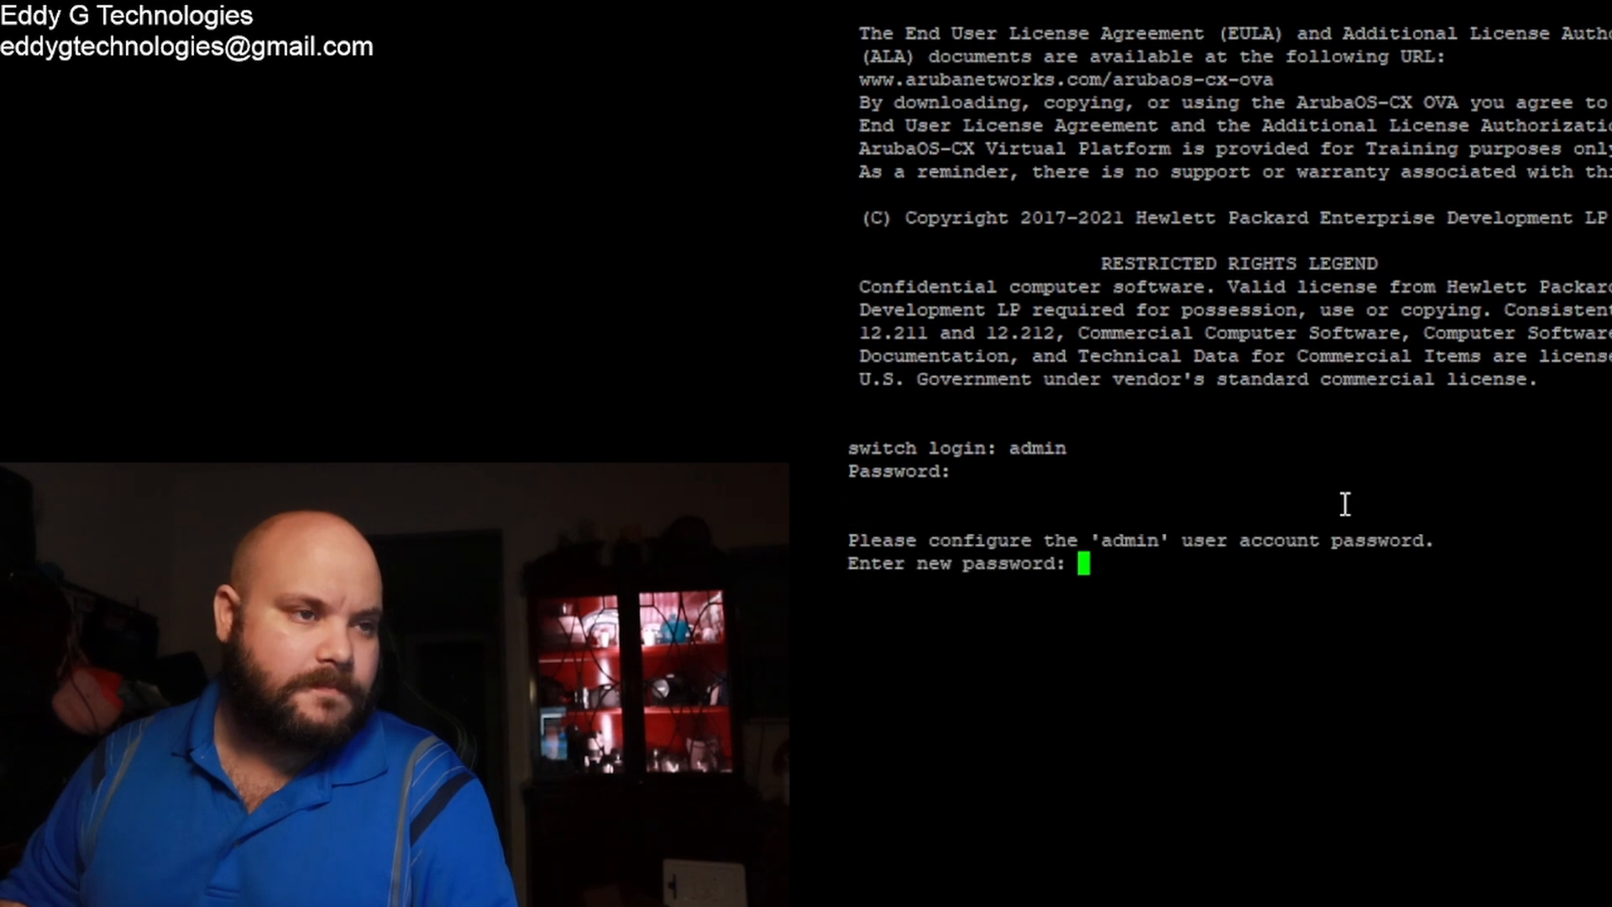
type("******")
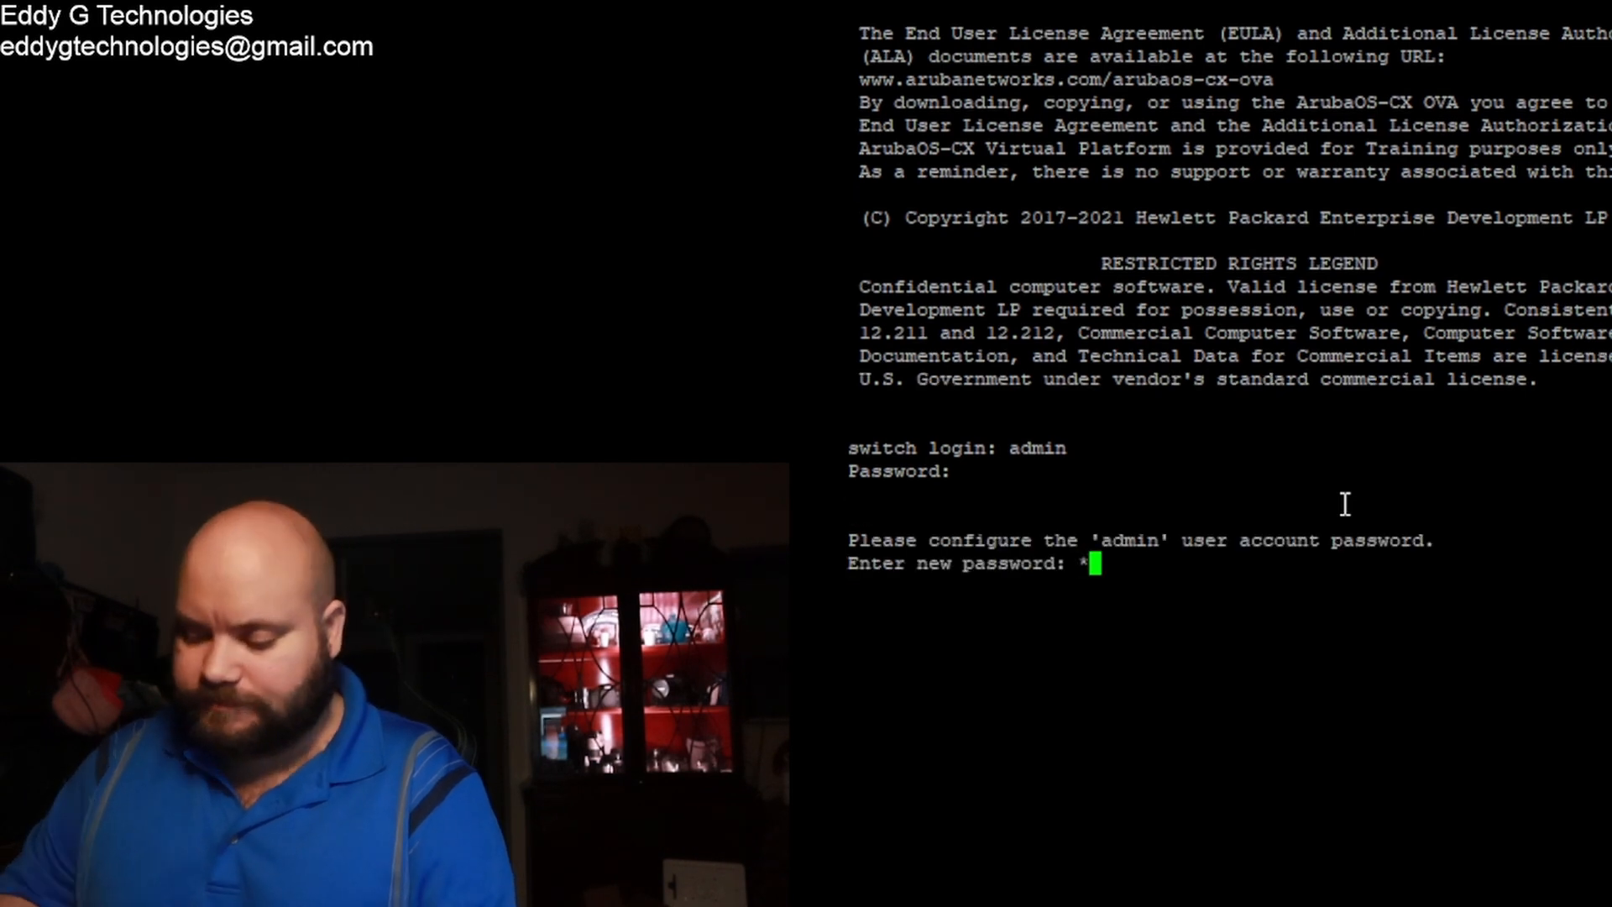
type("*")
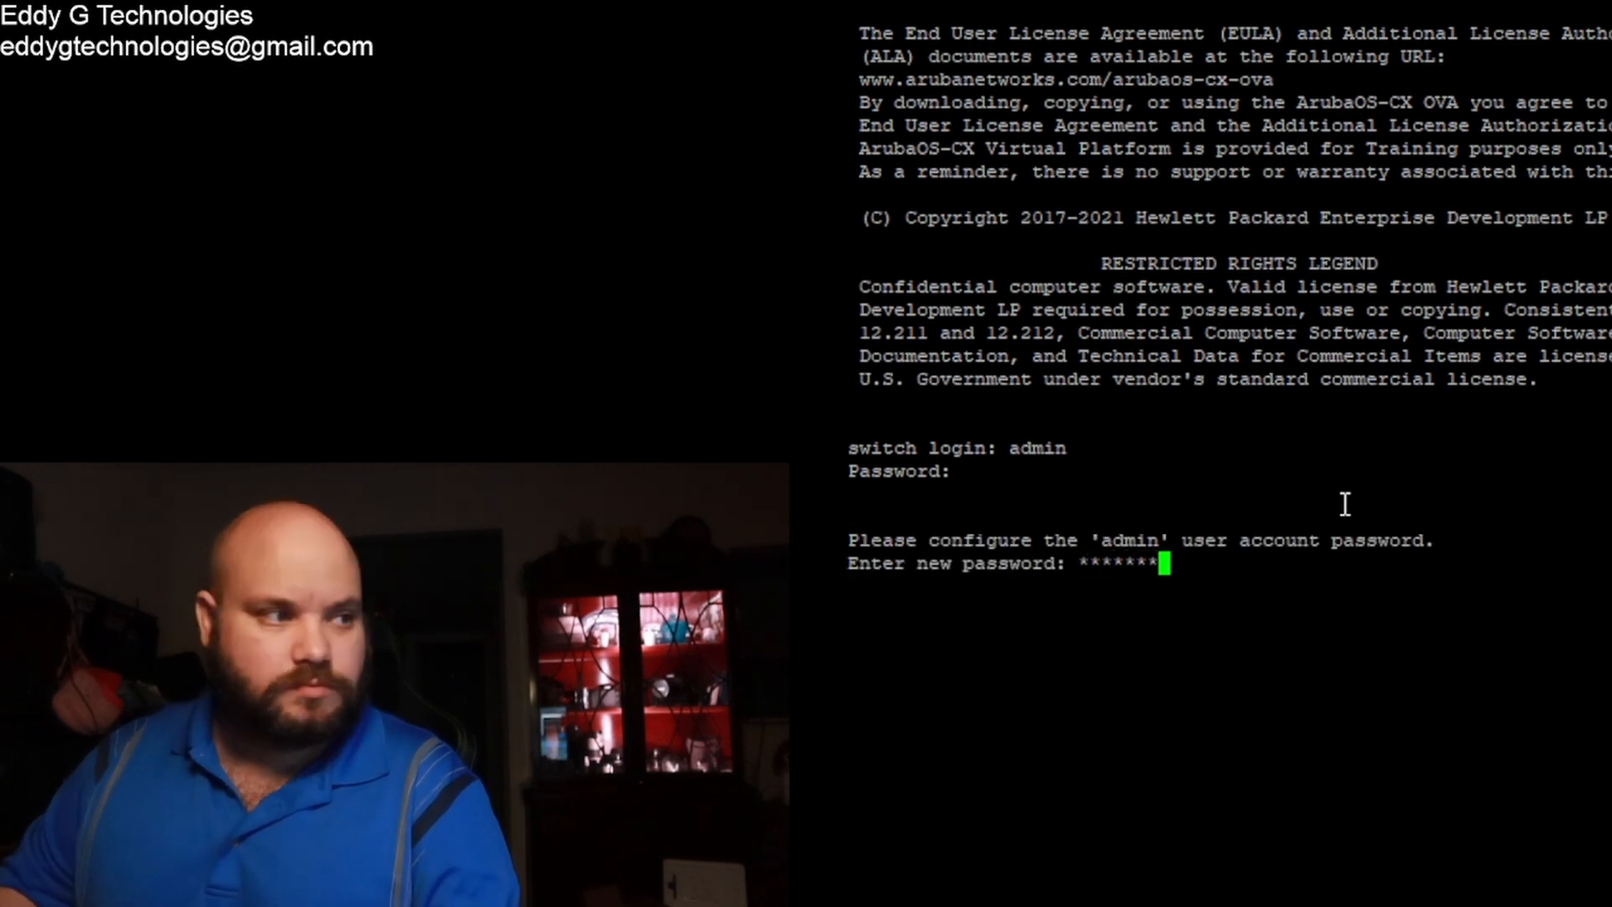
key("Return")
type("******")
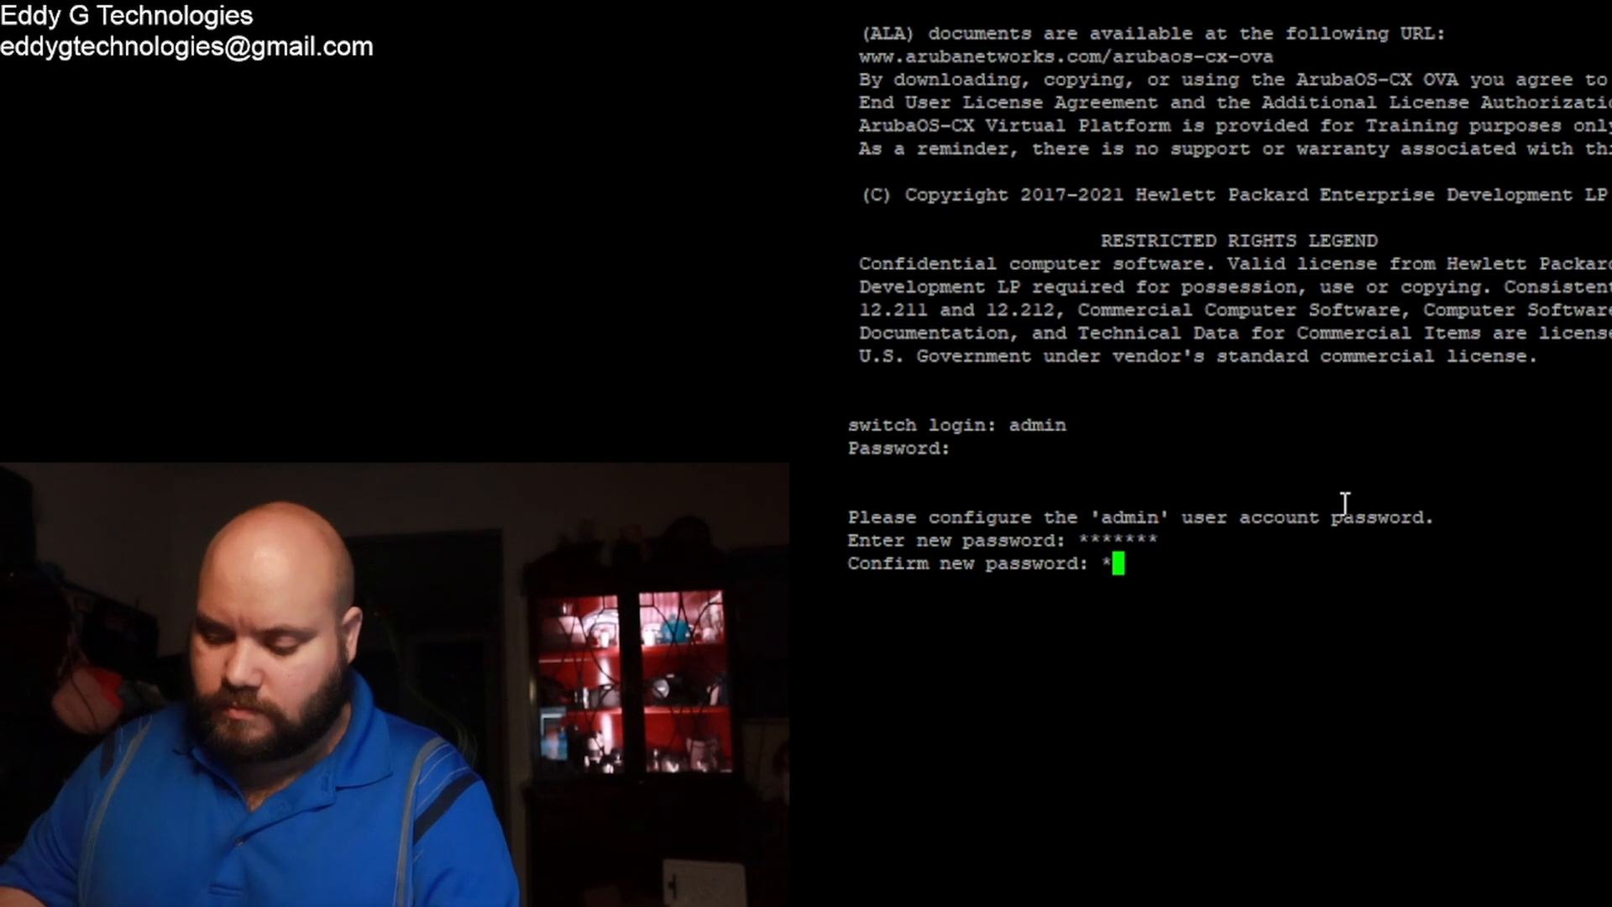
type("*")
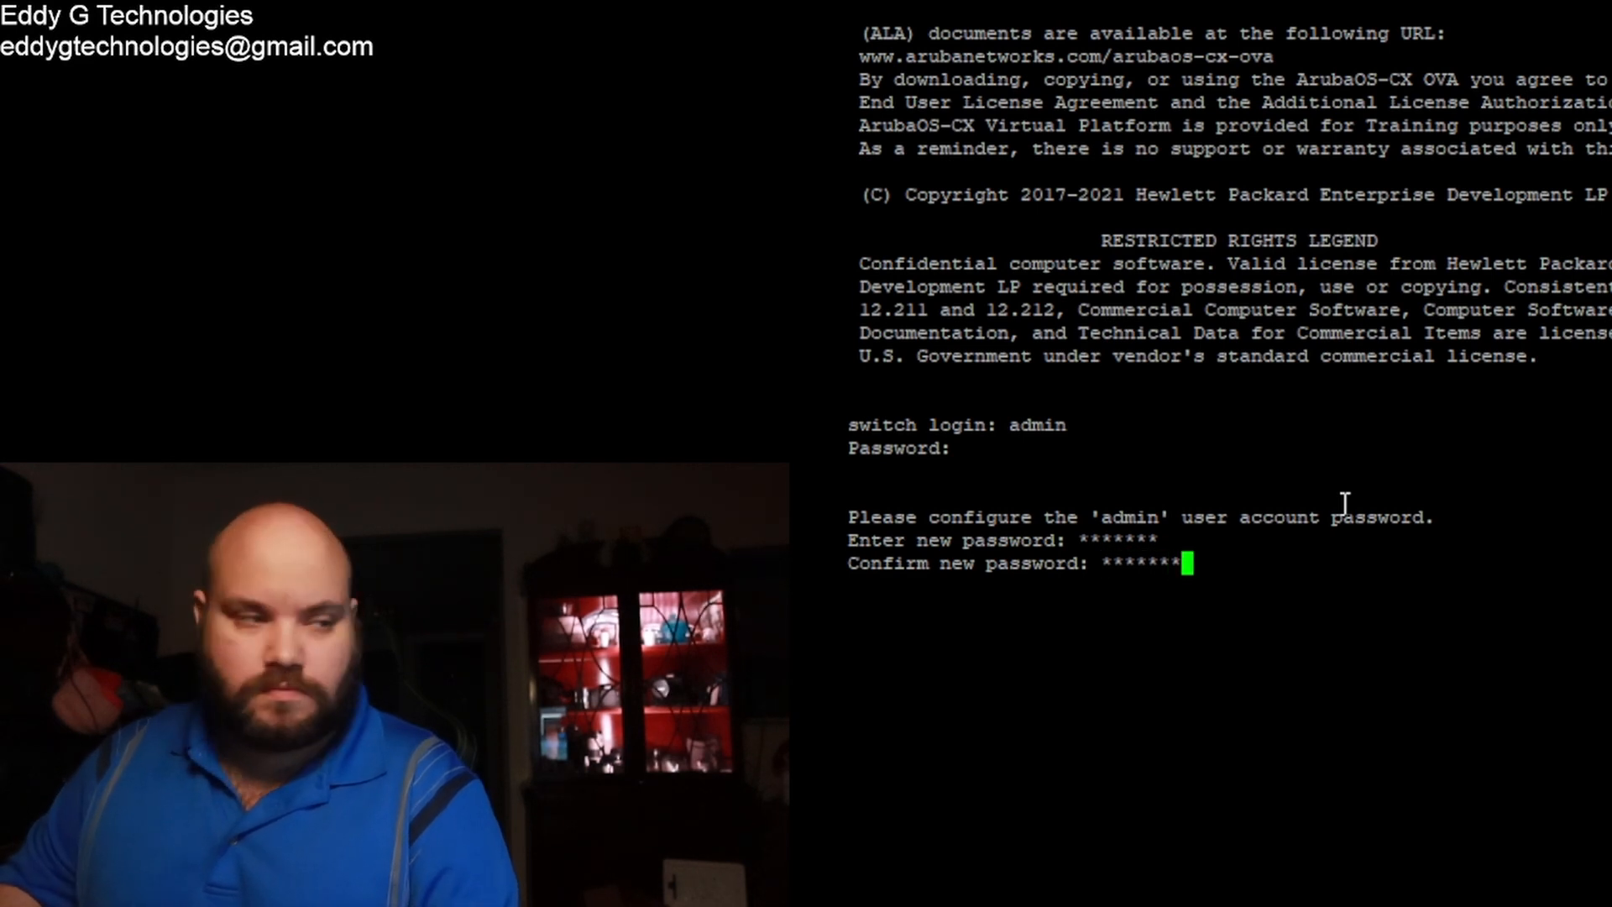
key("Return")
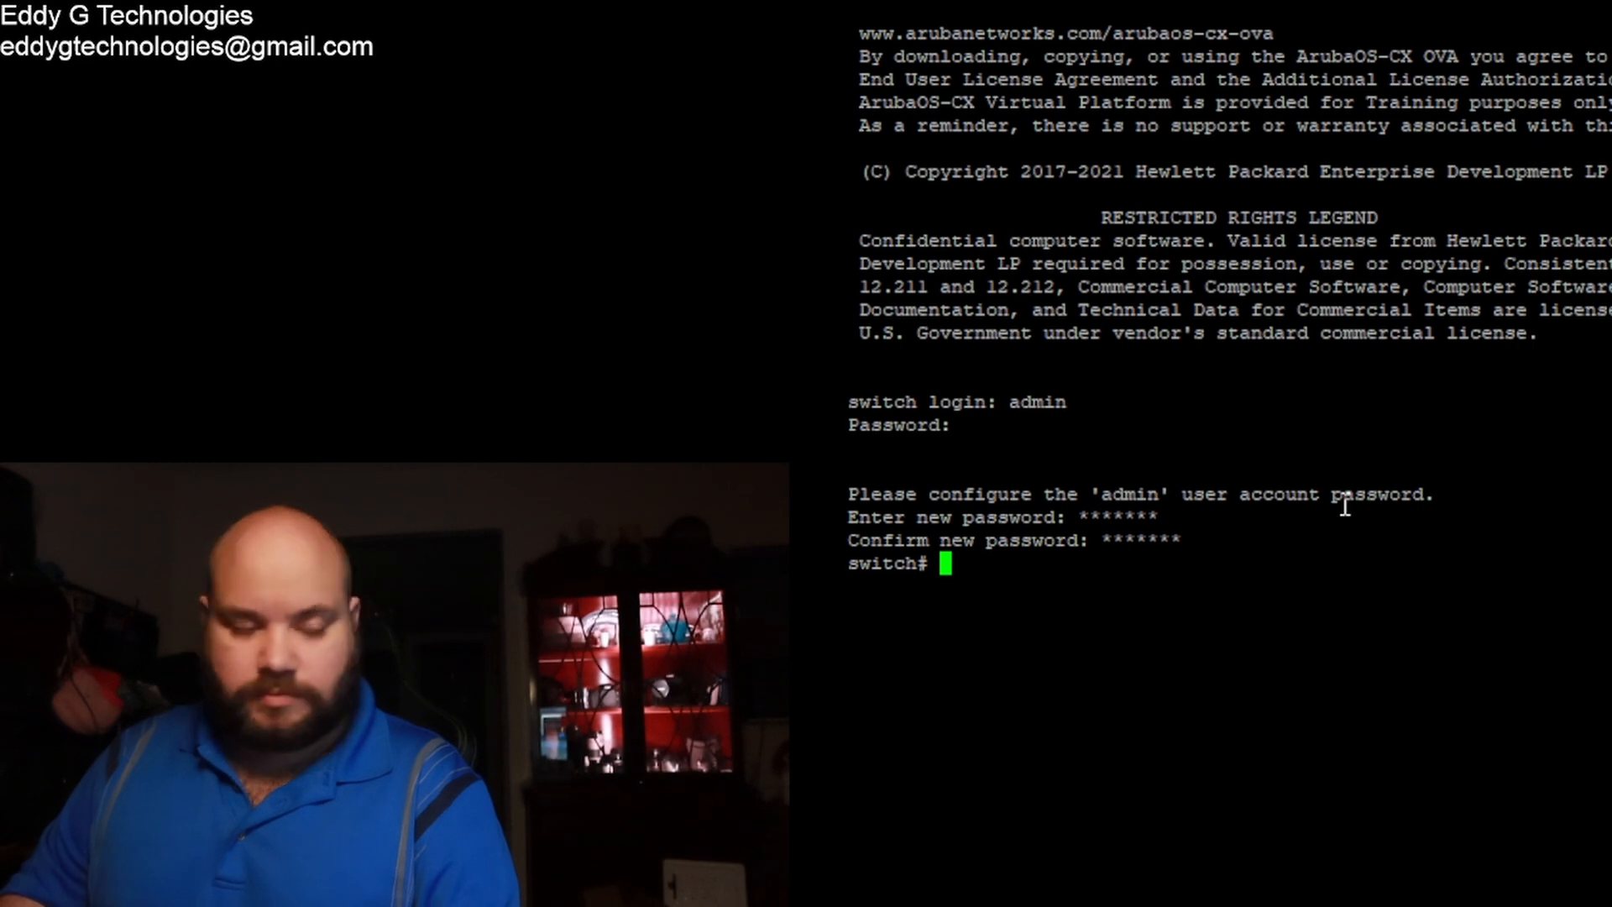
type("config")
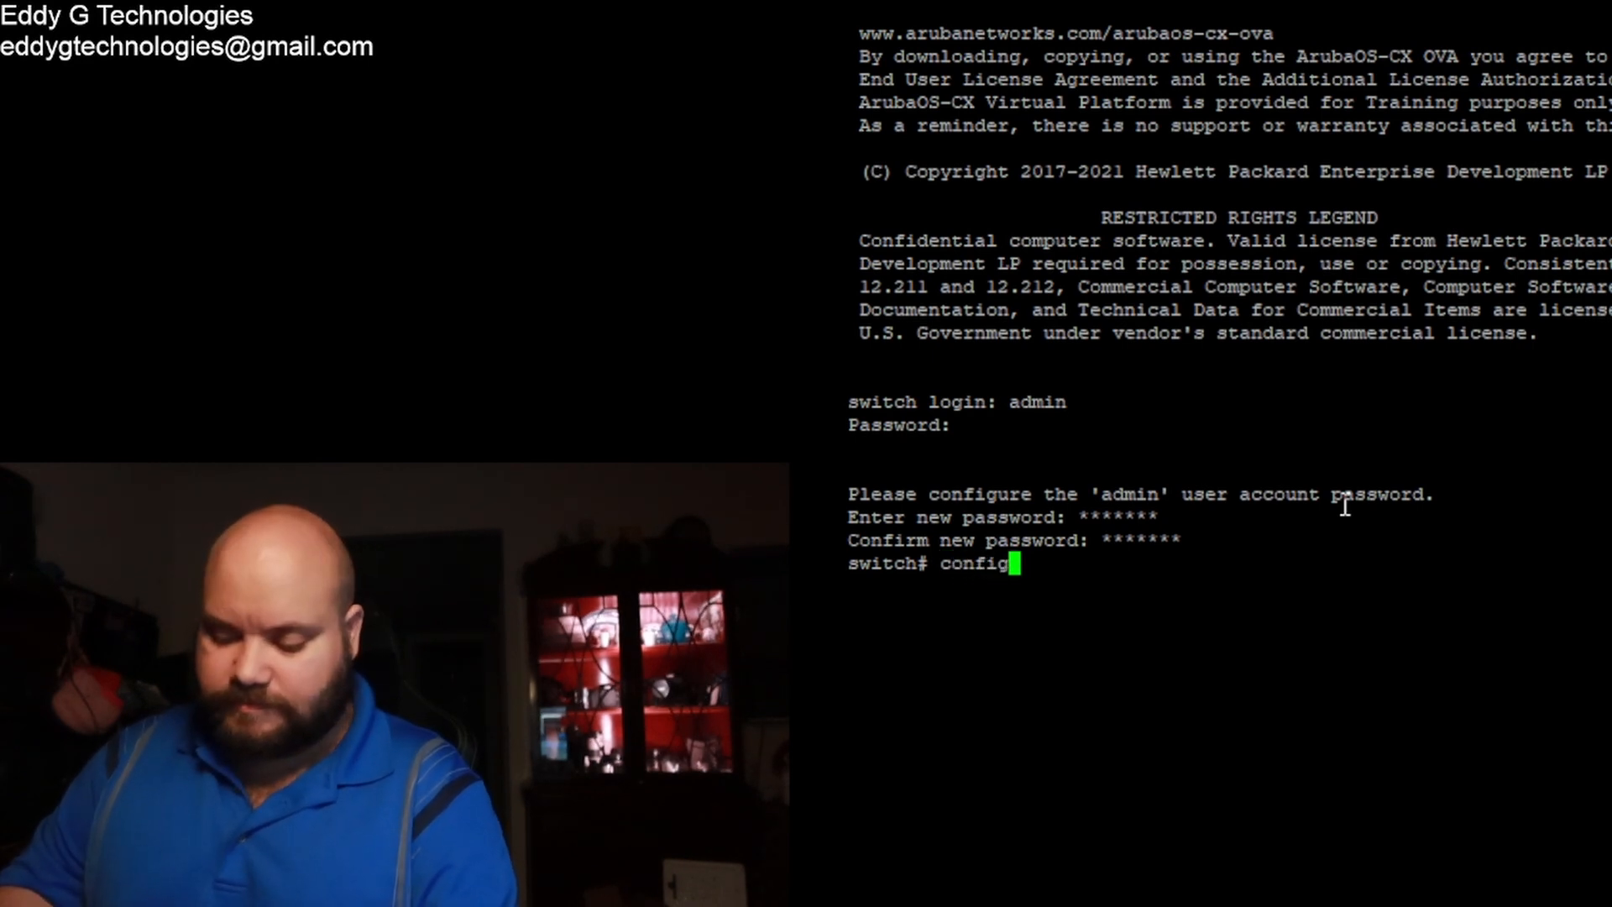
Step: Enter configuration mode, set hostname switch3, and save with wr mem
key("Return")
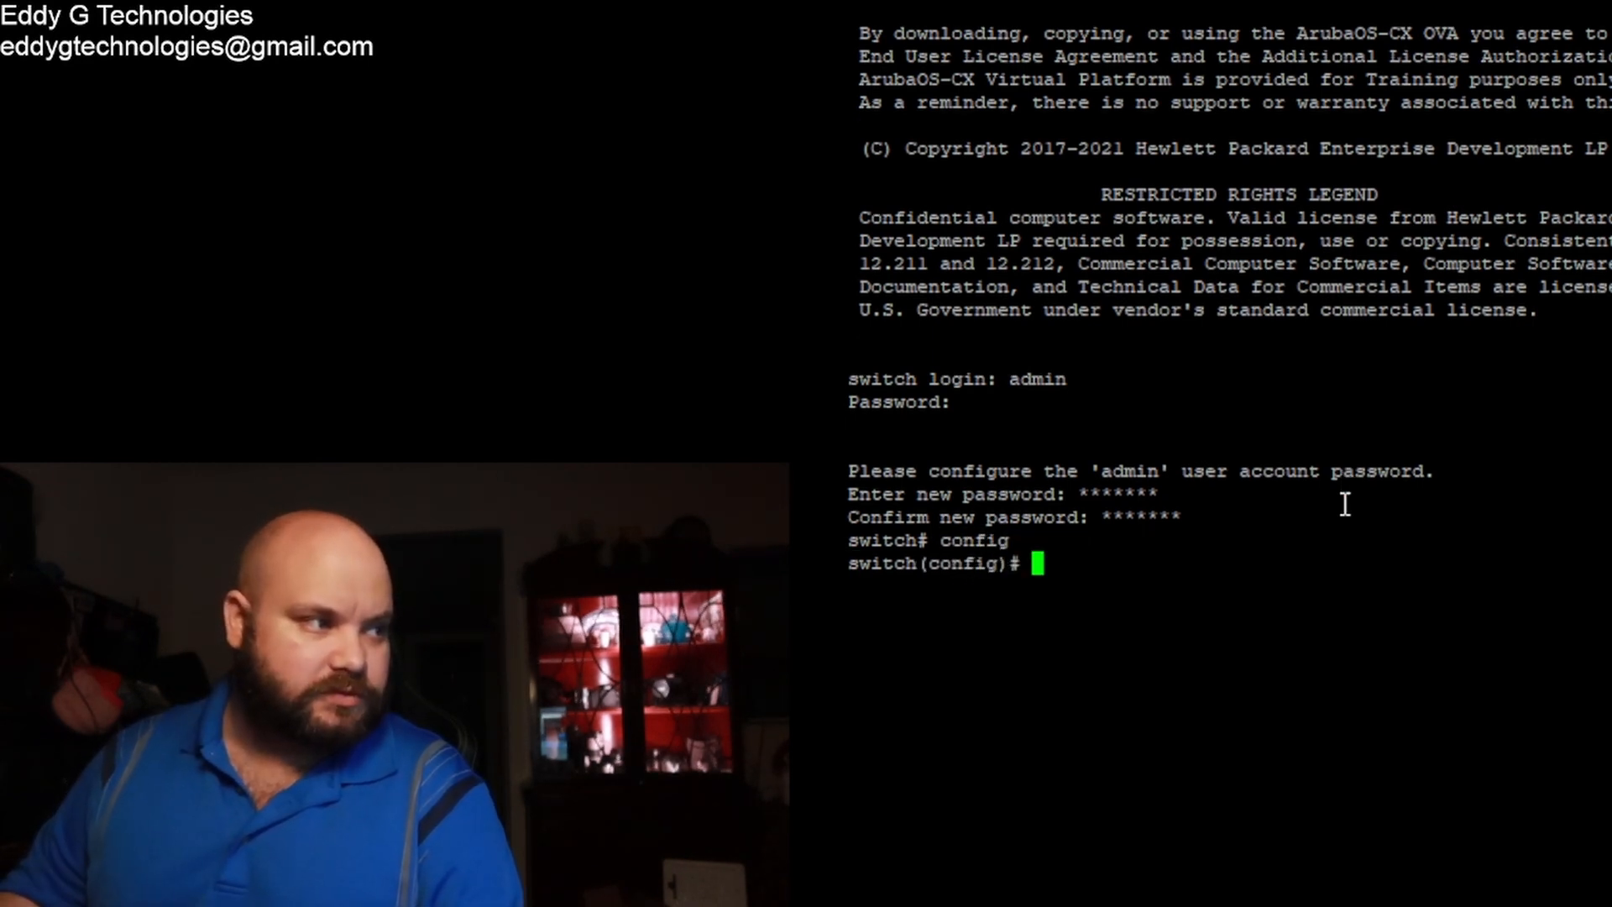
type("hostname ")
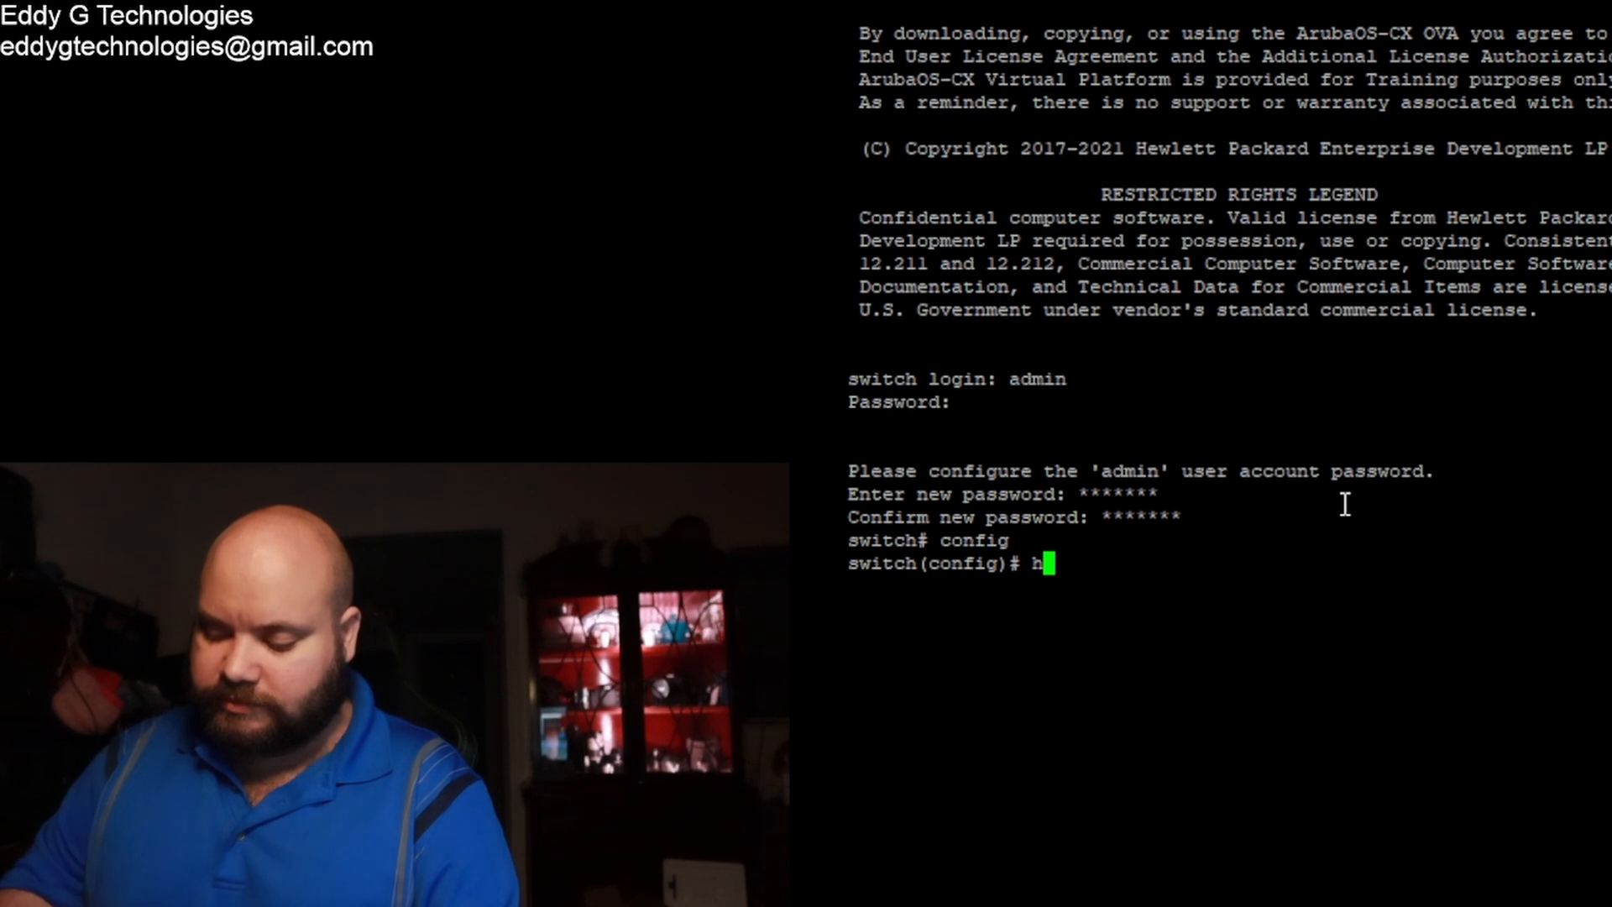
type("swi")
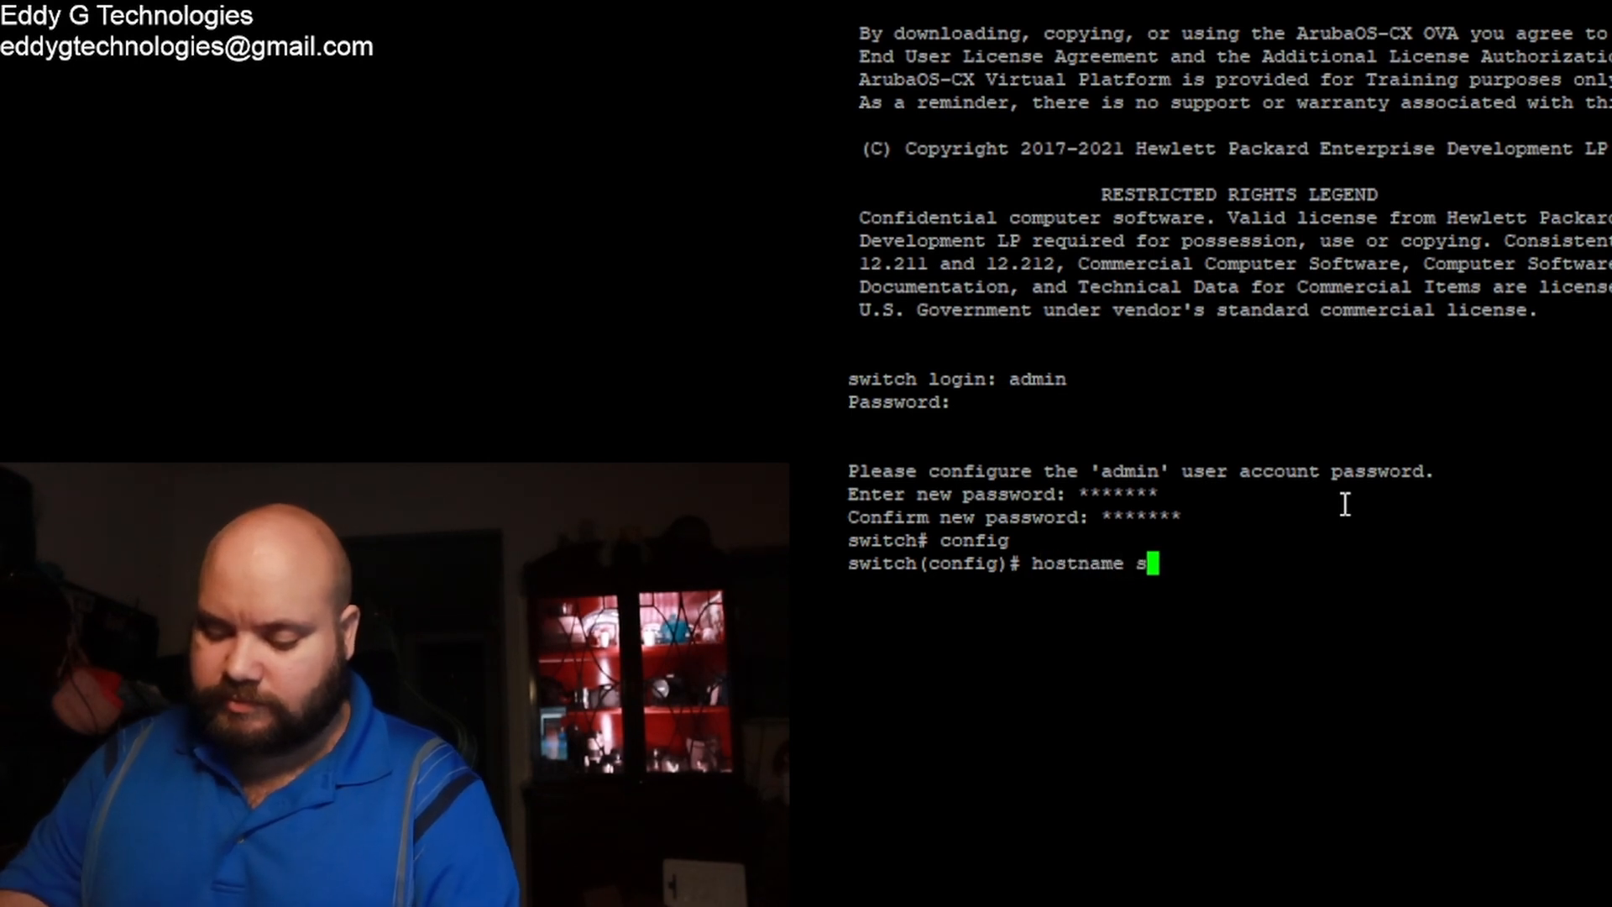
type("tch")
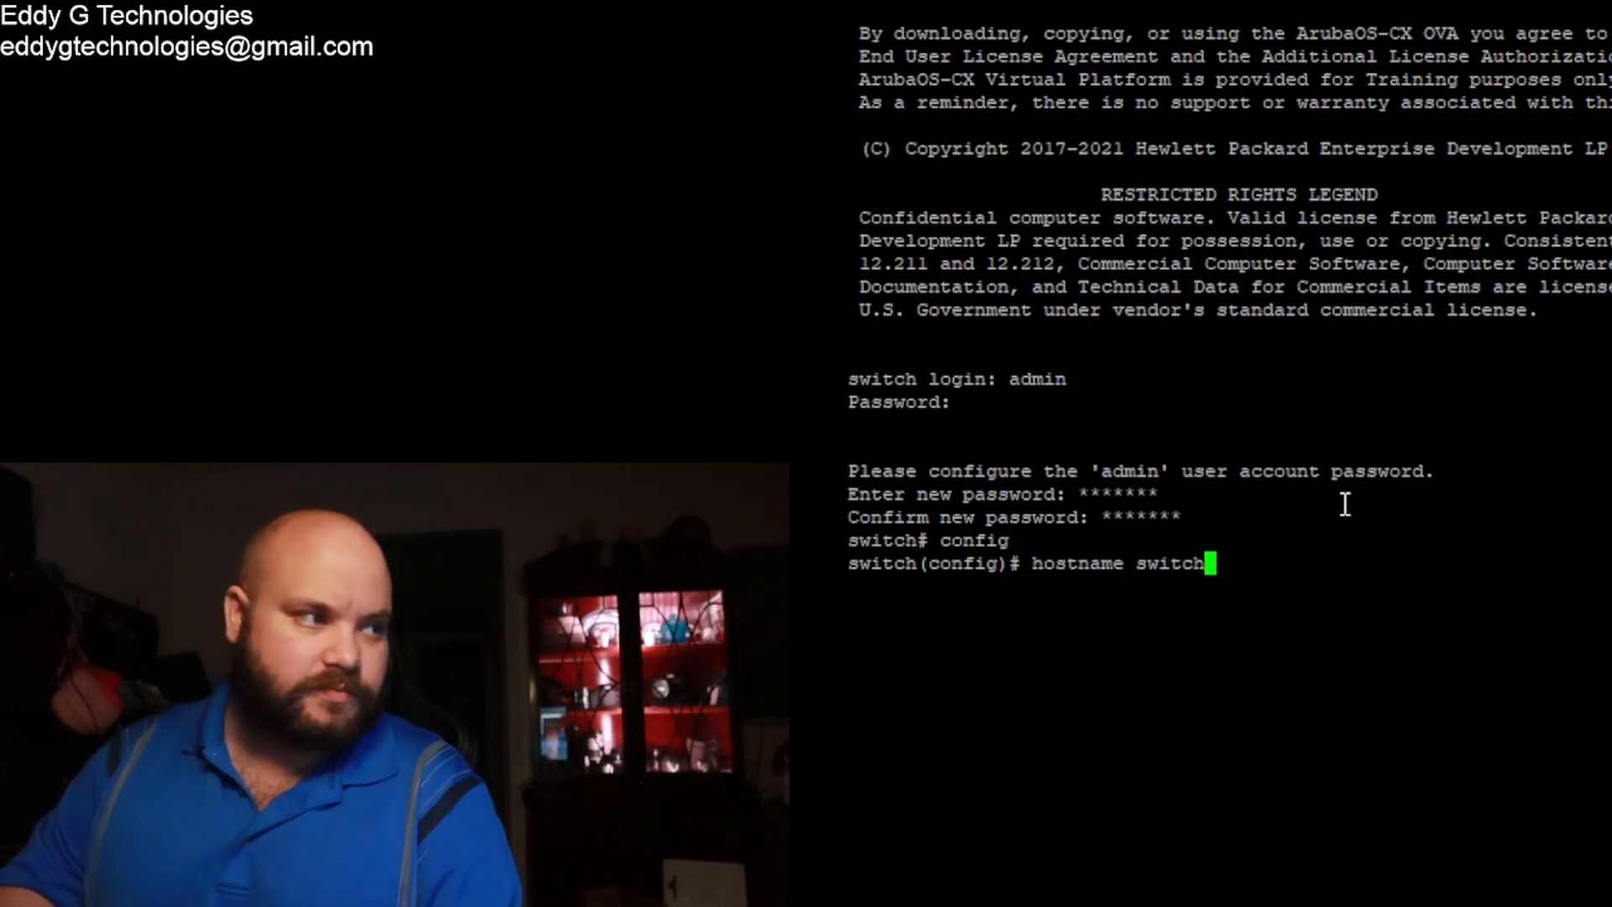
type("3")
key("Return")
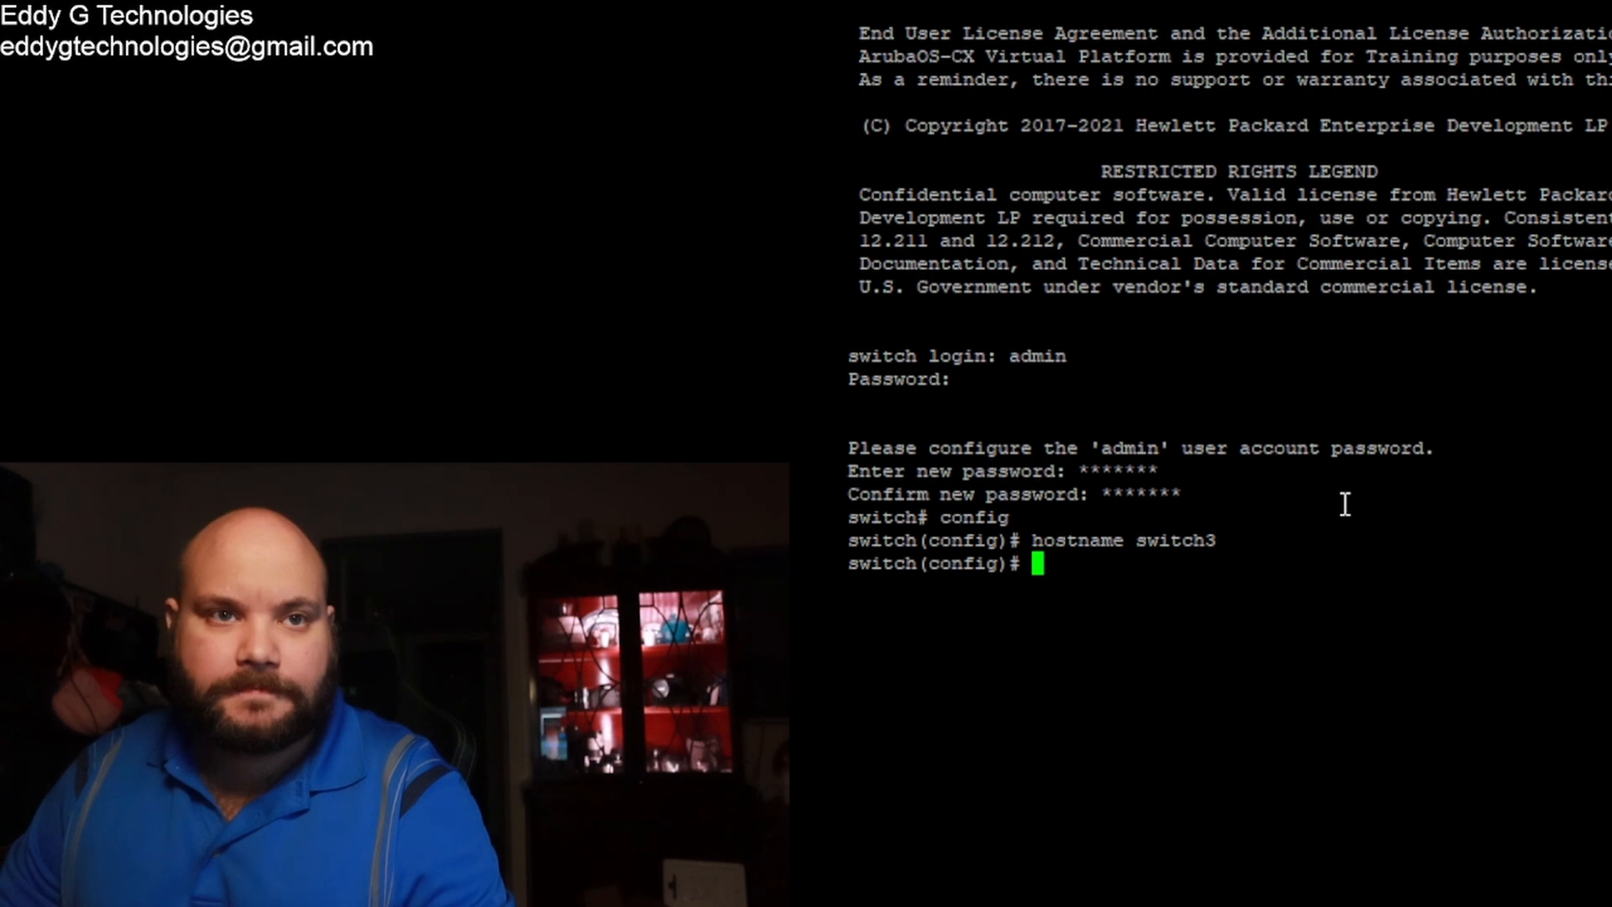
type("wr mem")
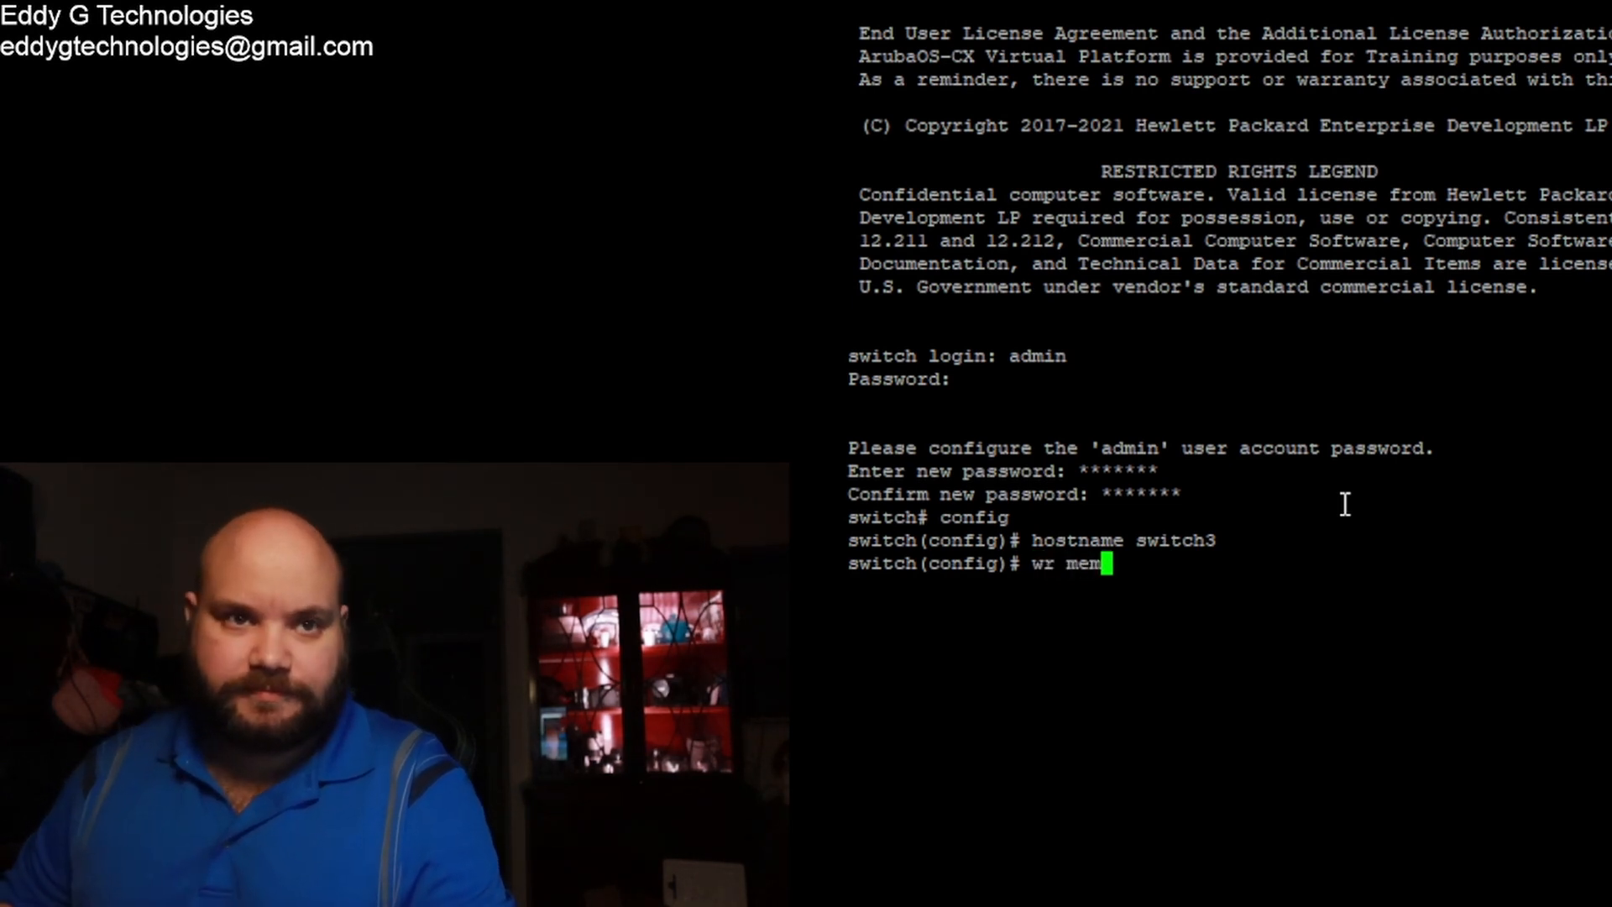
key("Return")
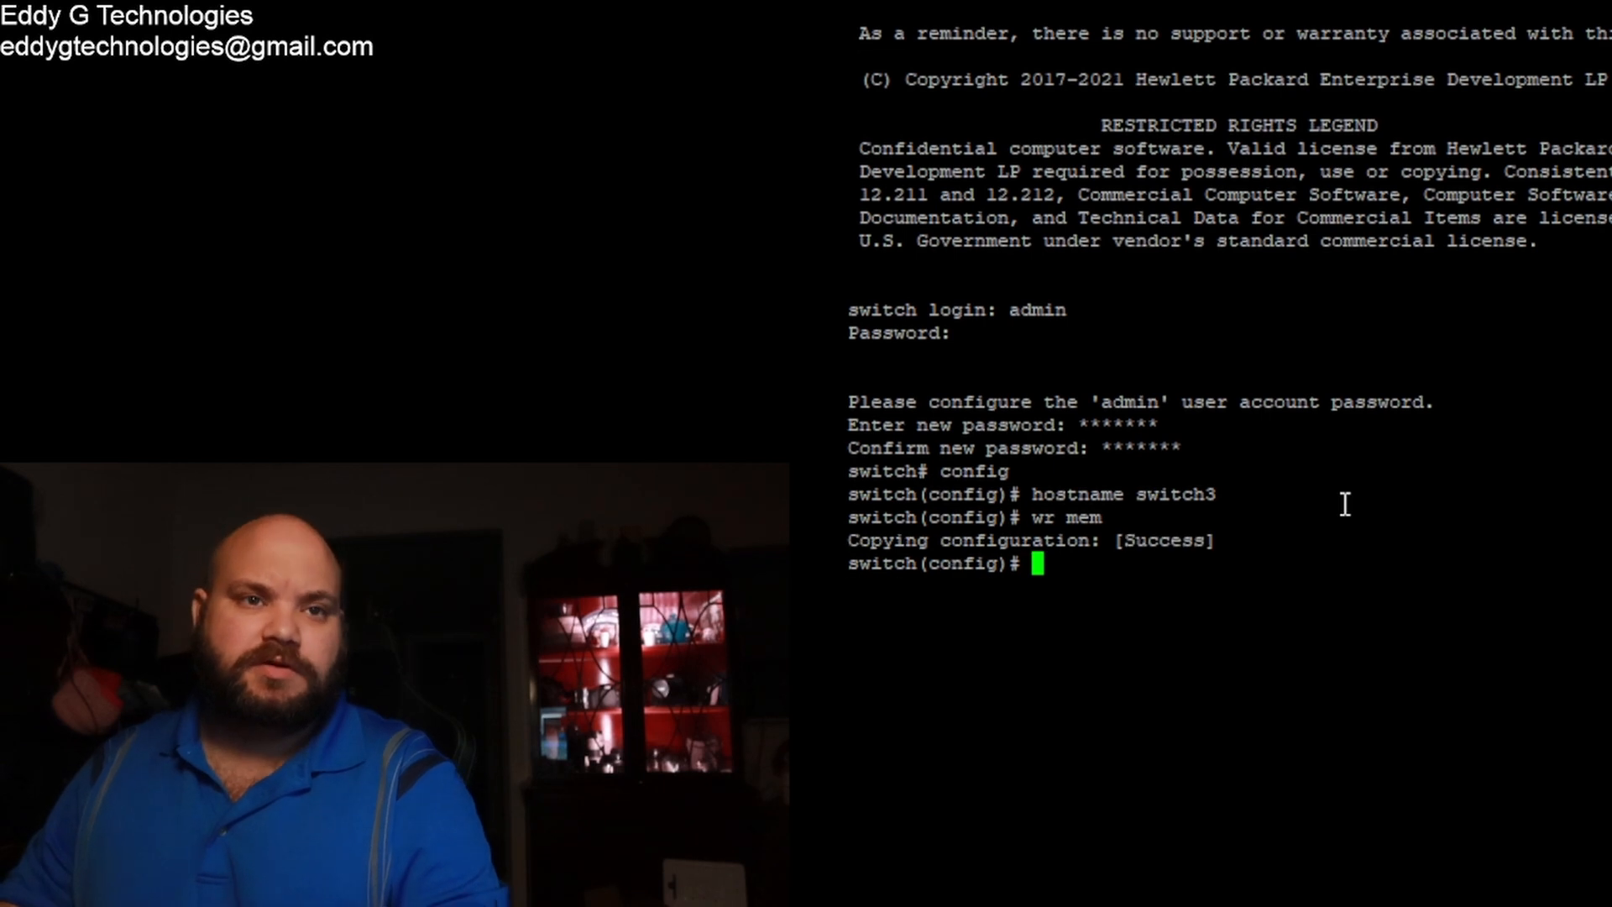
Step: Reapply hostname switch3 and exit configuration mode to the switch3# prompt
key("Up")
key("Up")
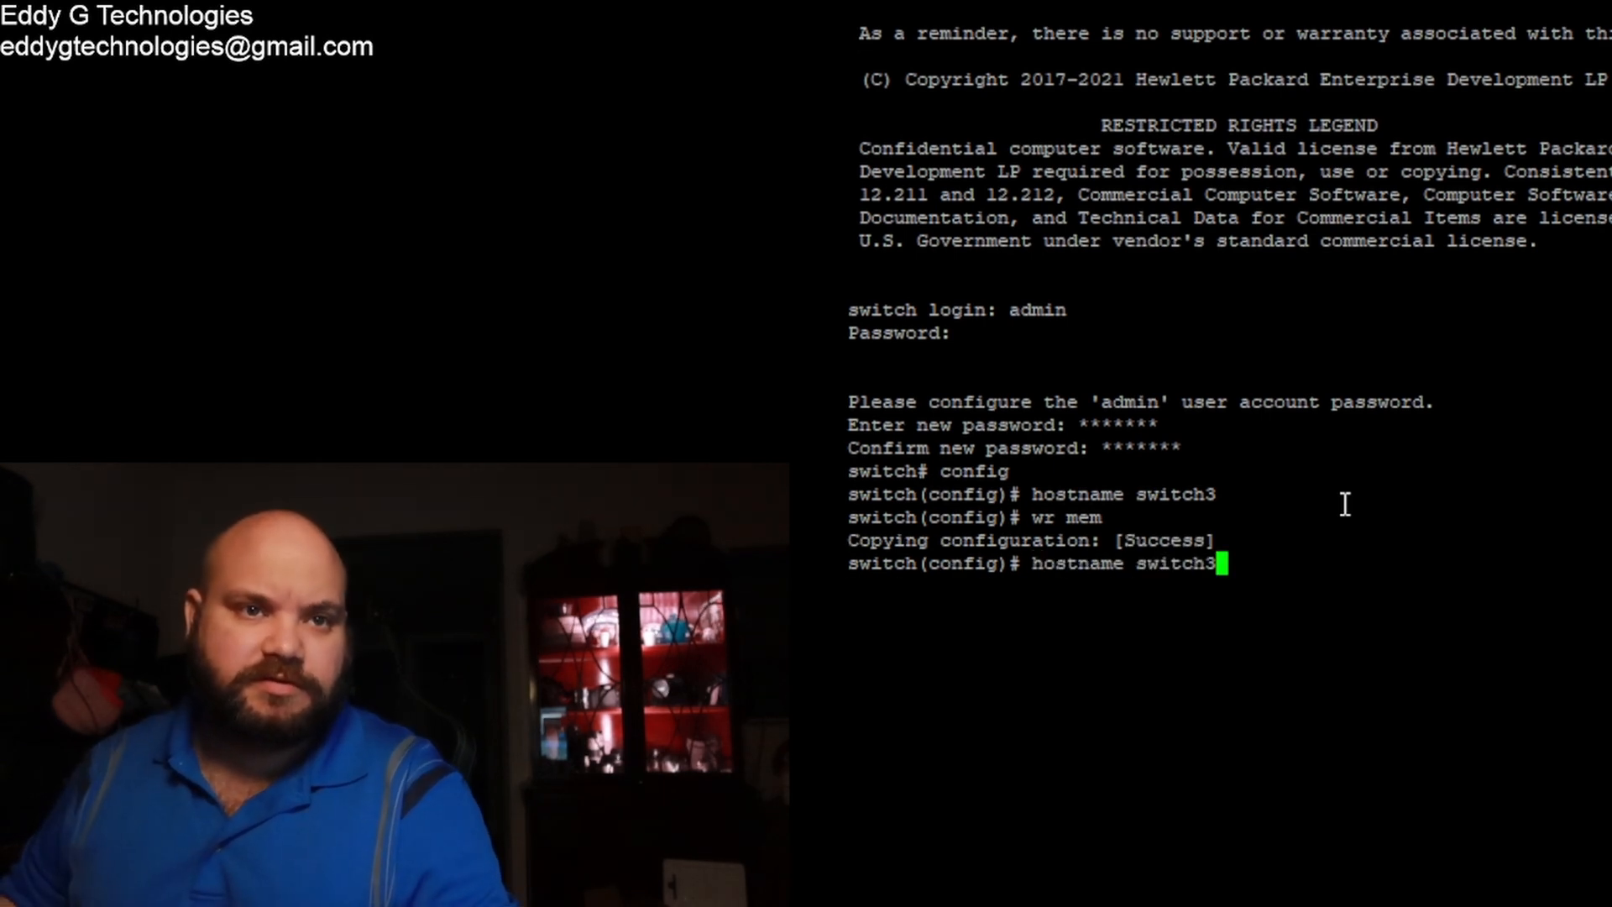
key("Down")
key("Up")
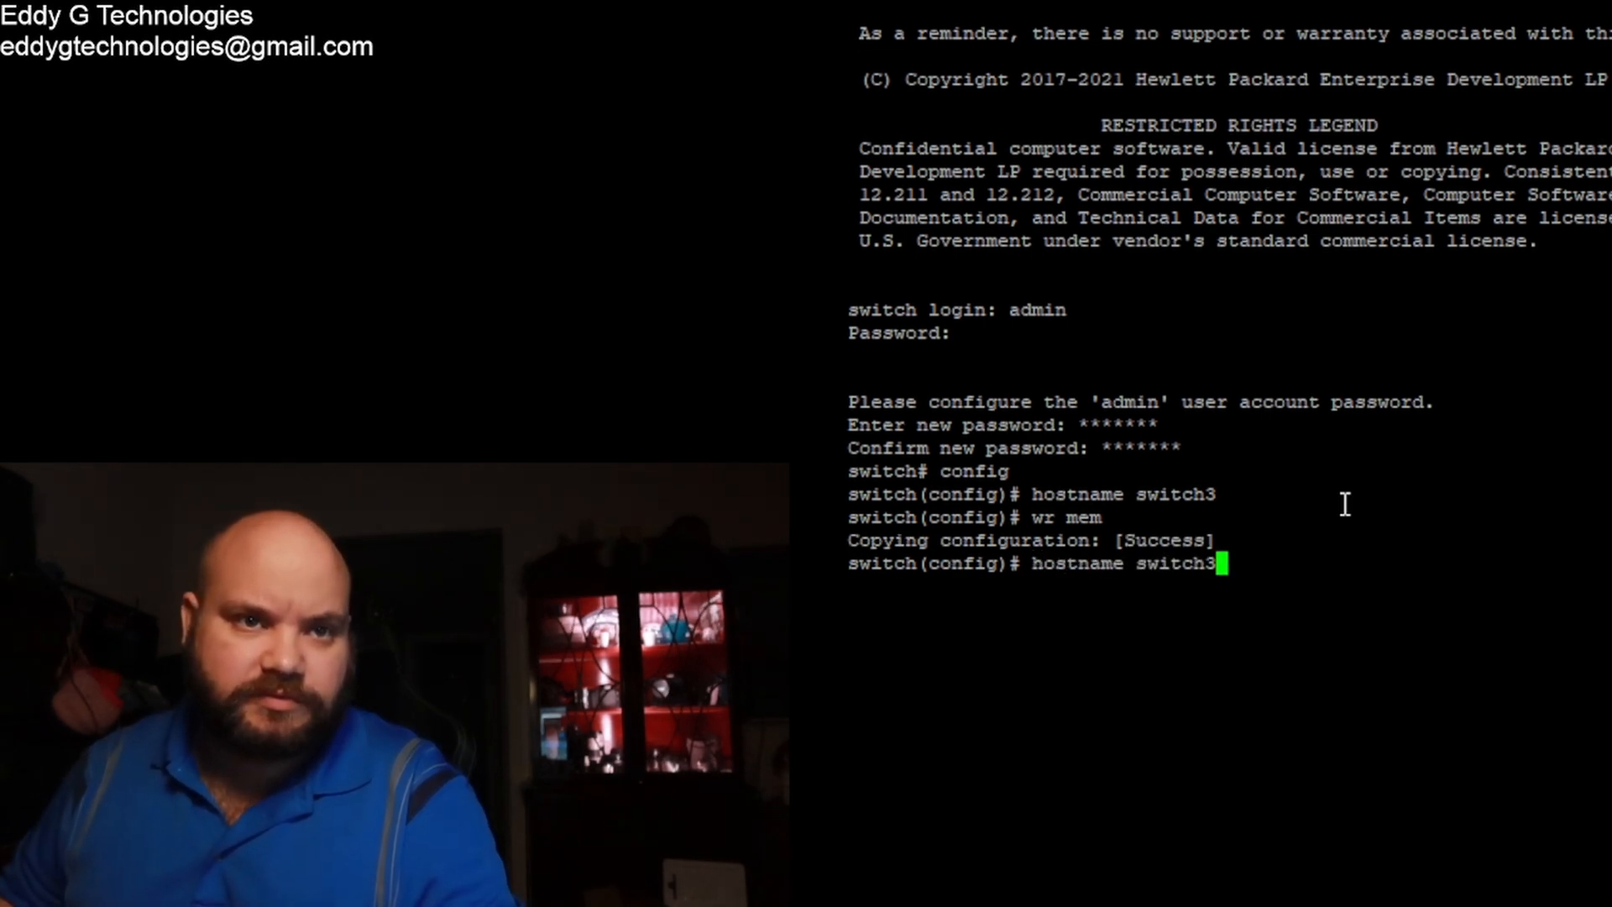
key("Return")
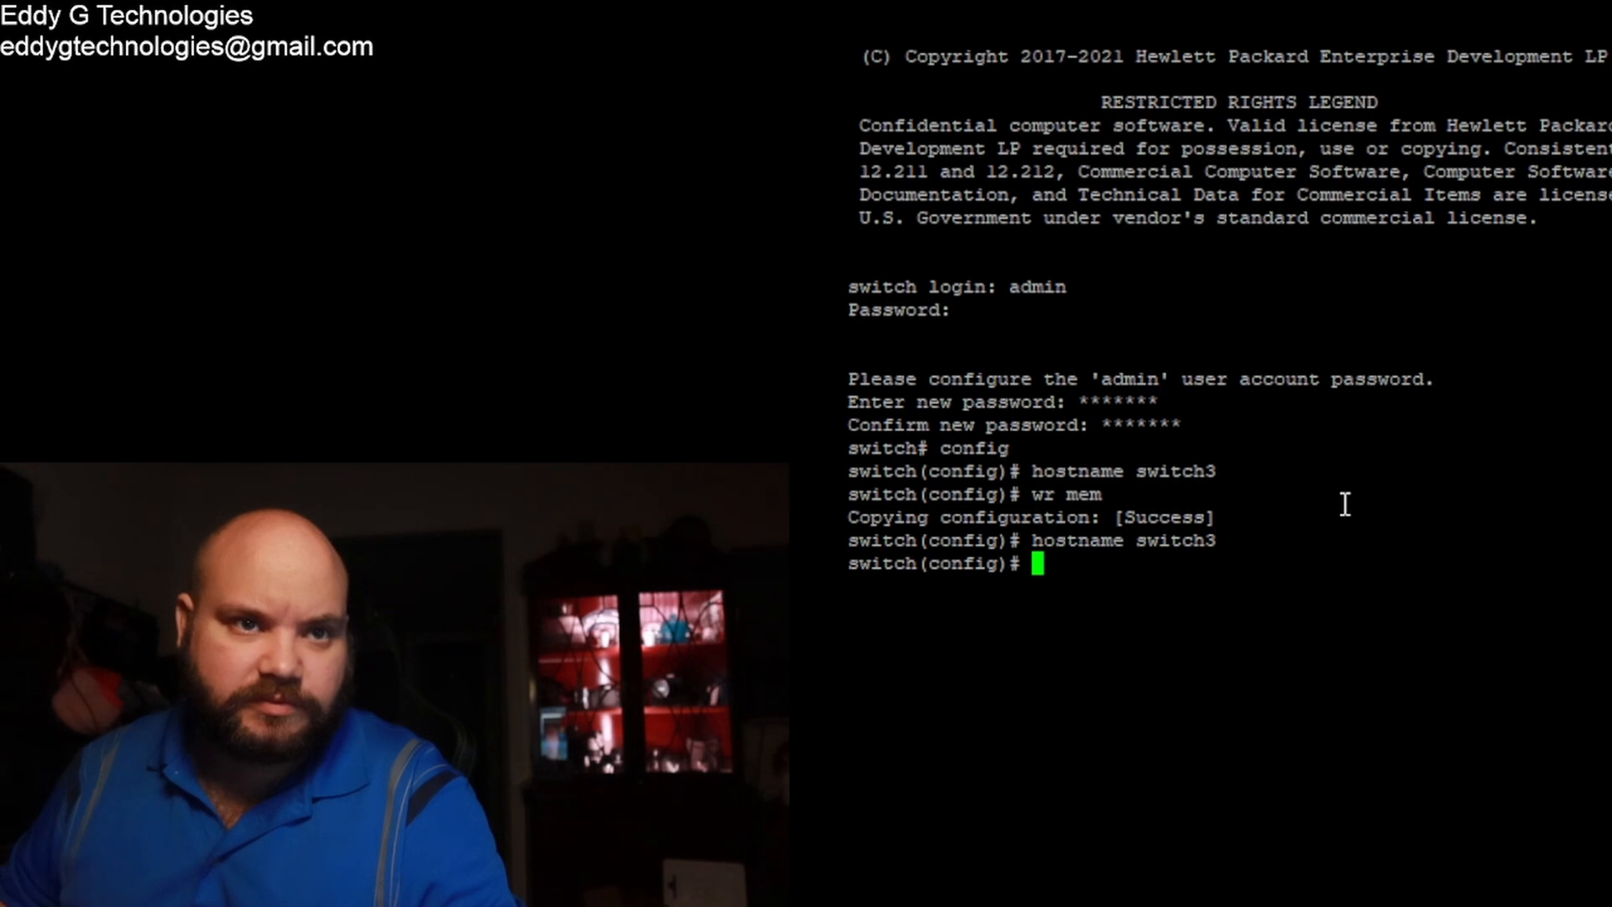
key("Up")
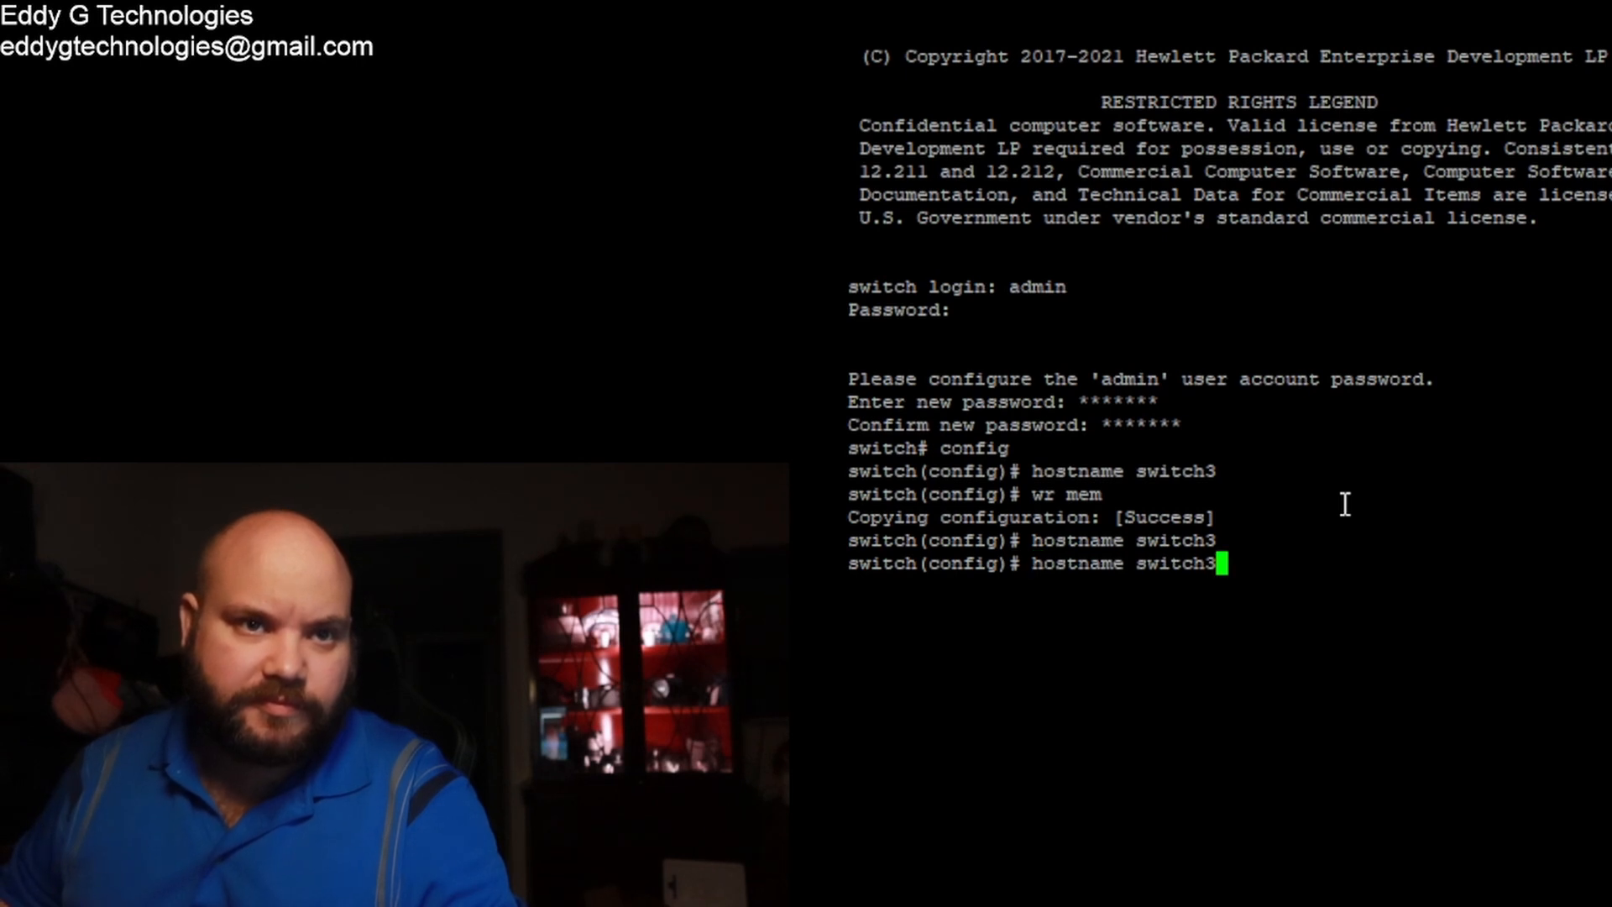
key("Return")
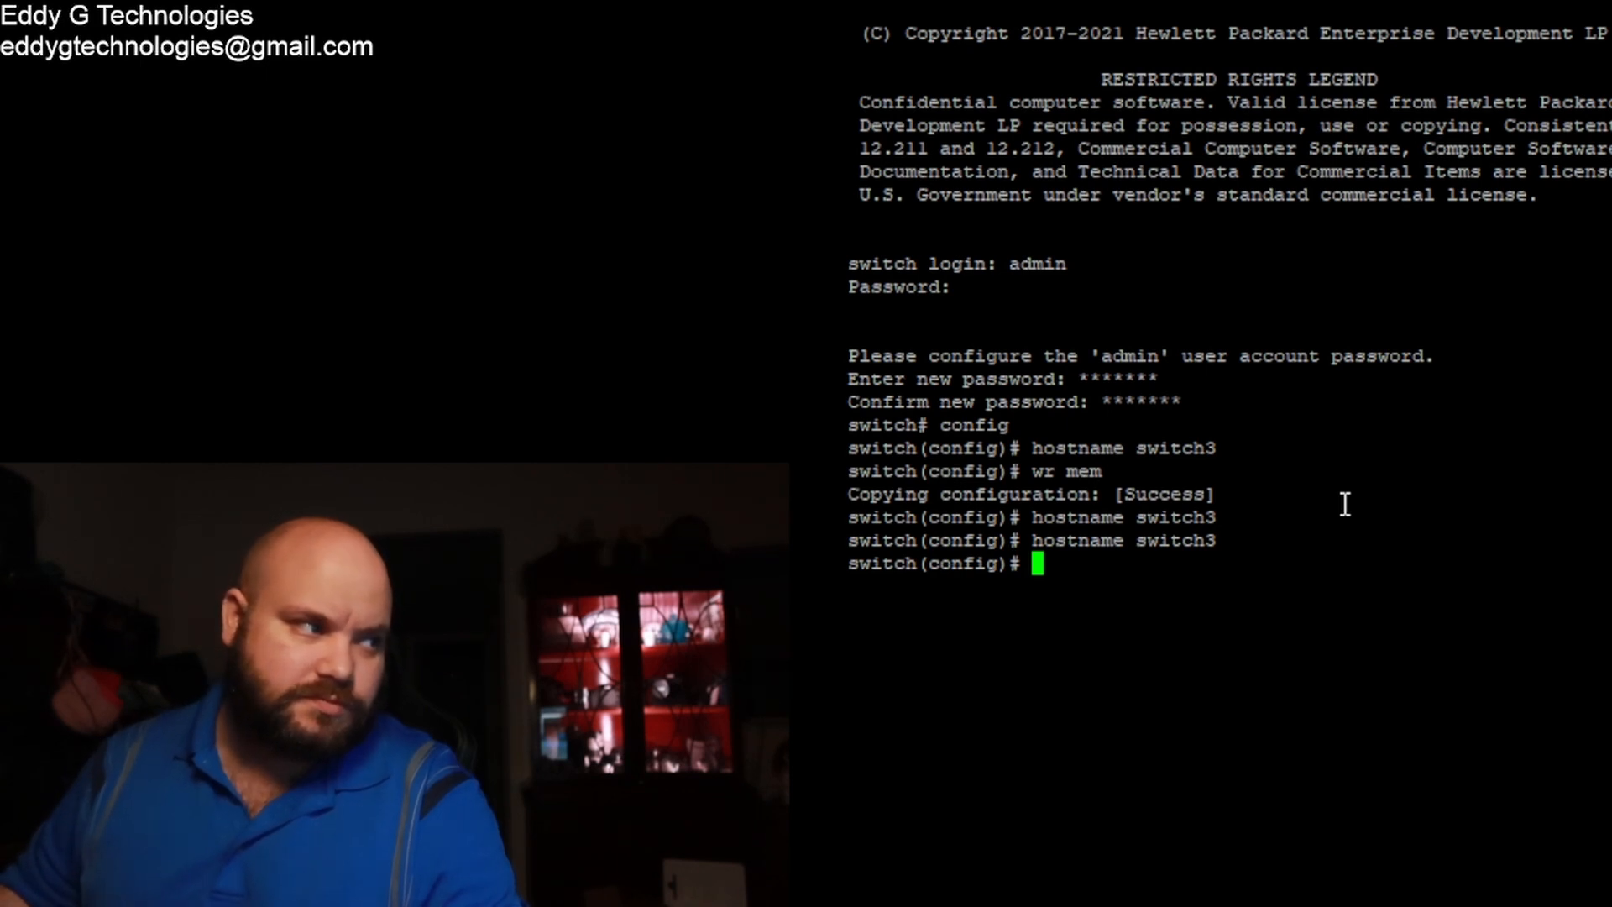
type("hostname ")
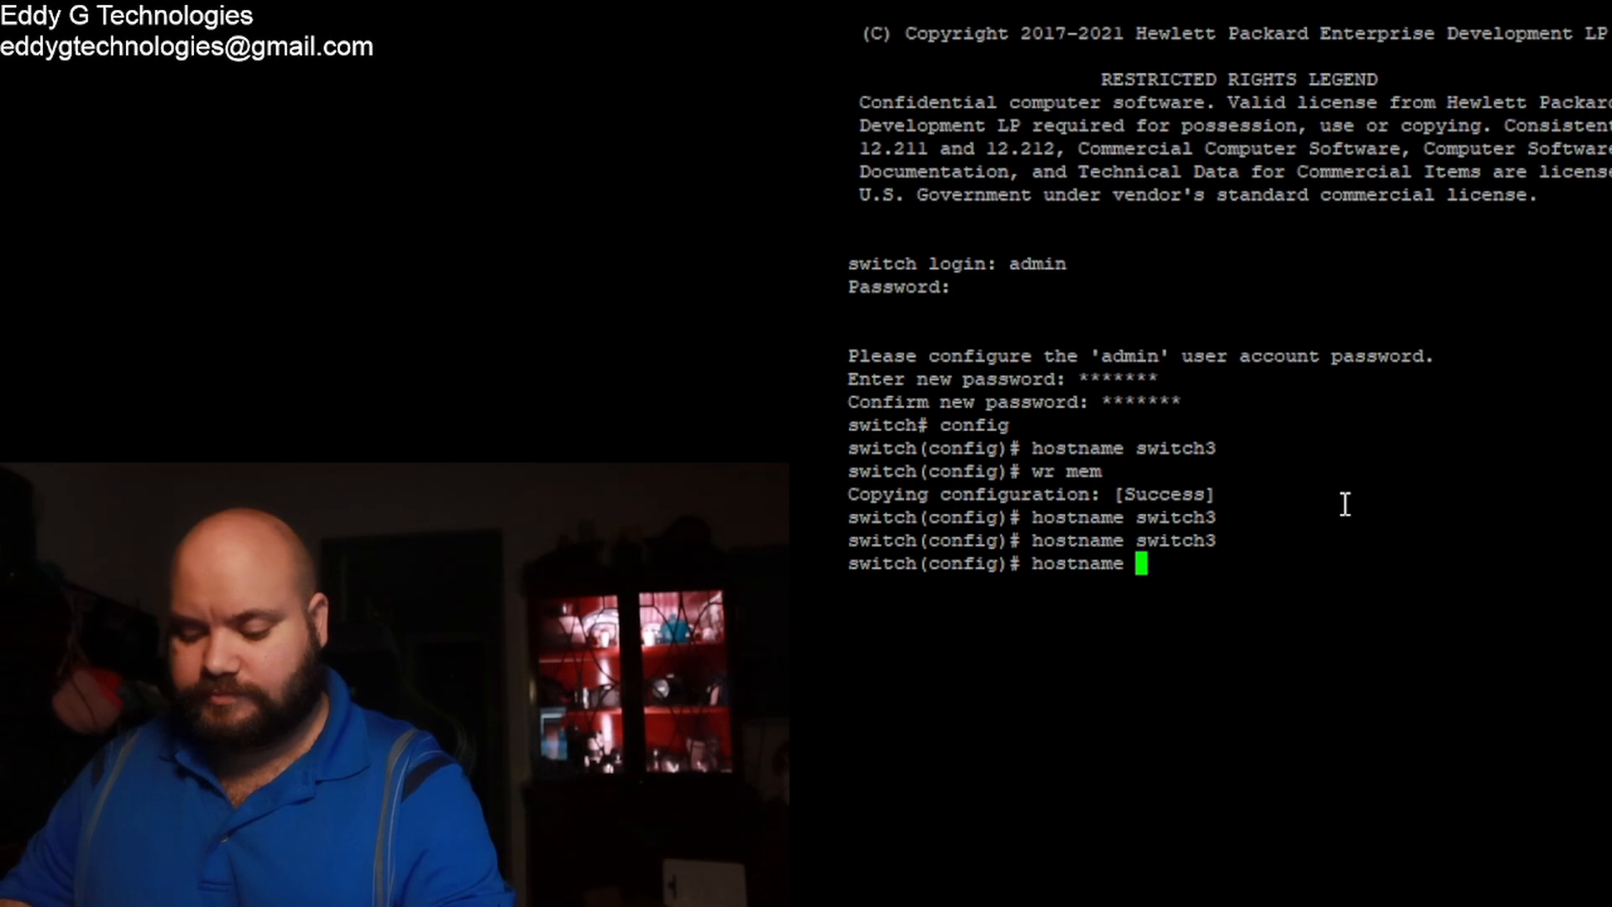
type("switch3")
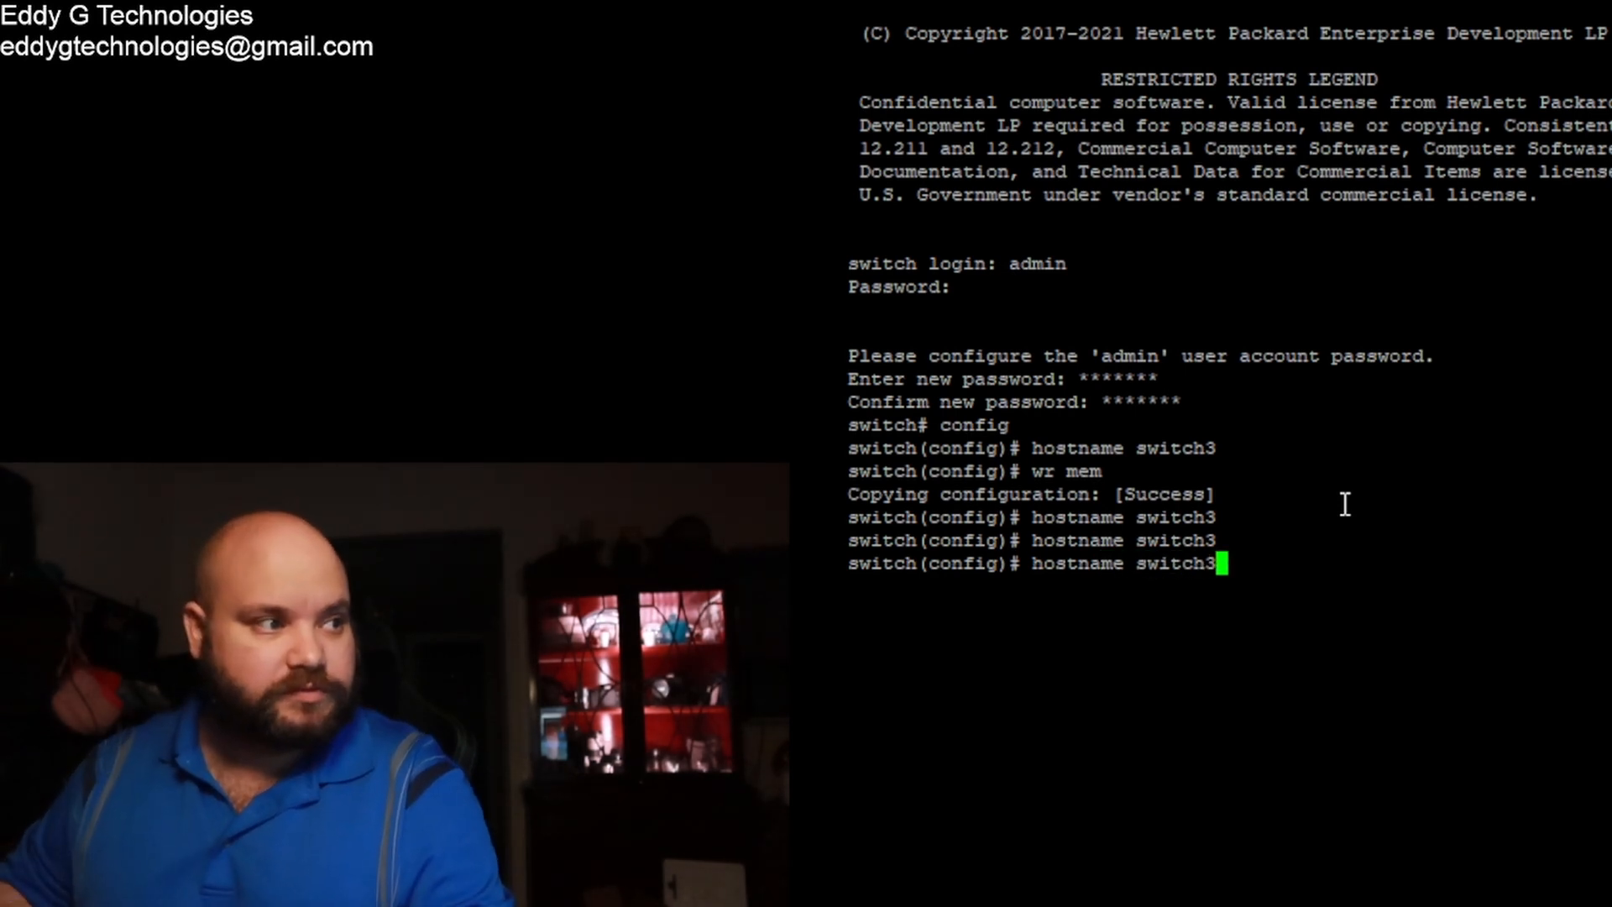
key("Return")
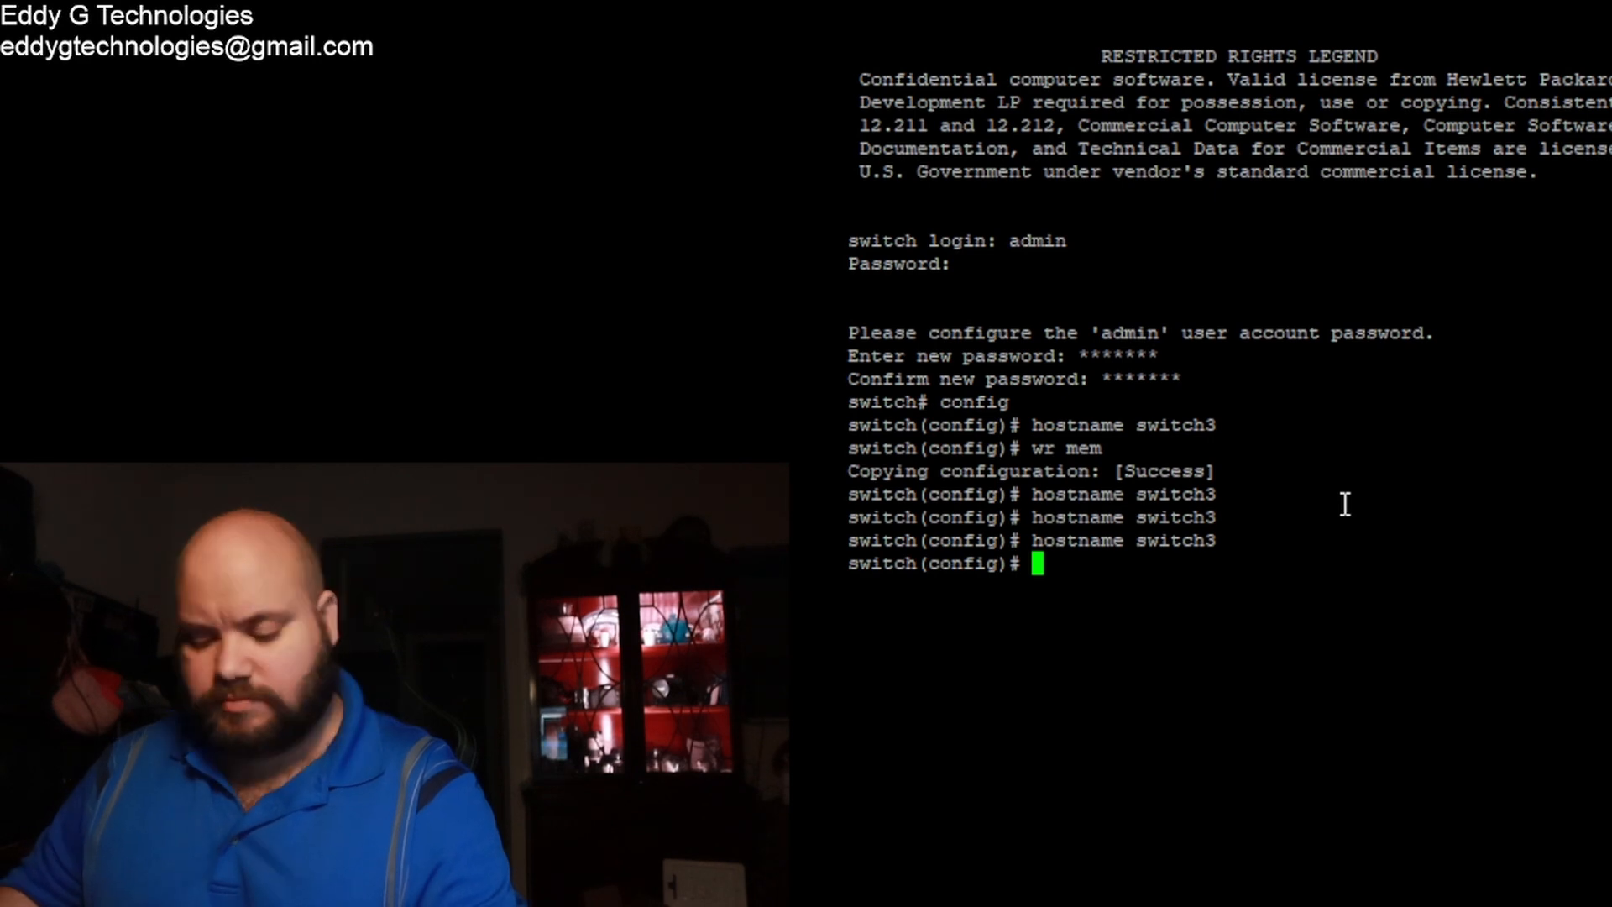
type("exit")
key("Return")
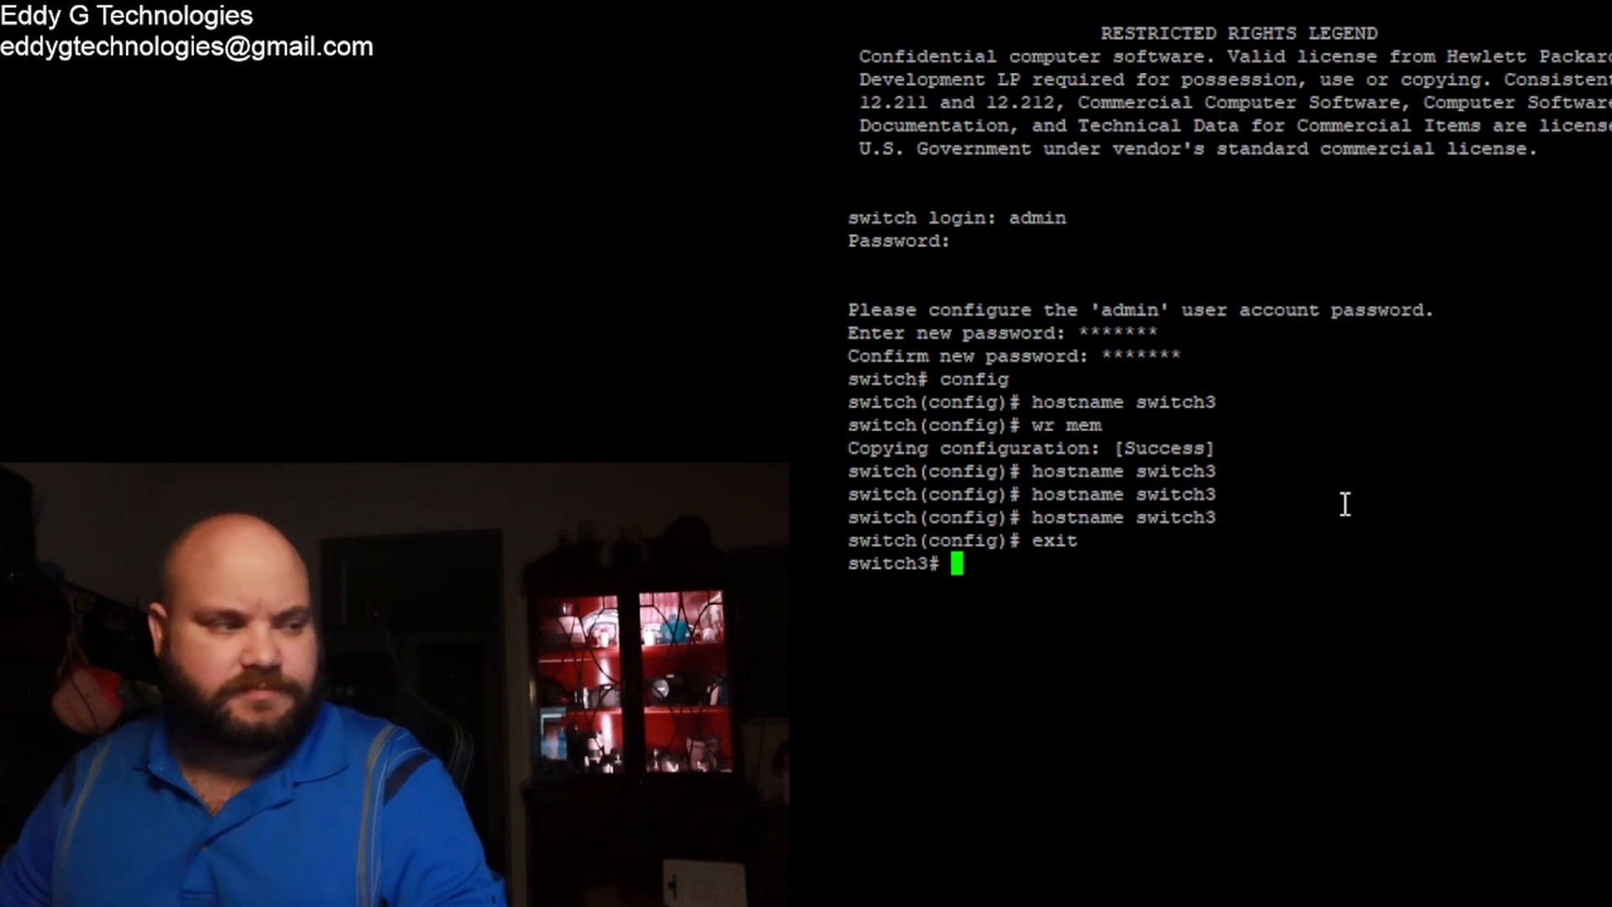
Step: In config mode, enable ports 1/1/1–1/1/6 with no shutdown and save with wr mem
type("cionfi")
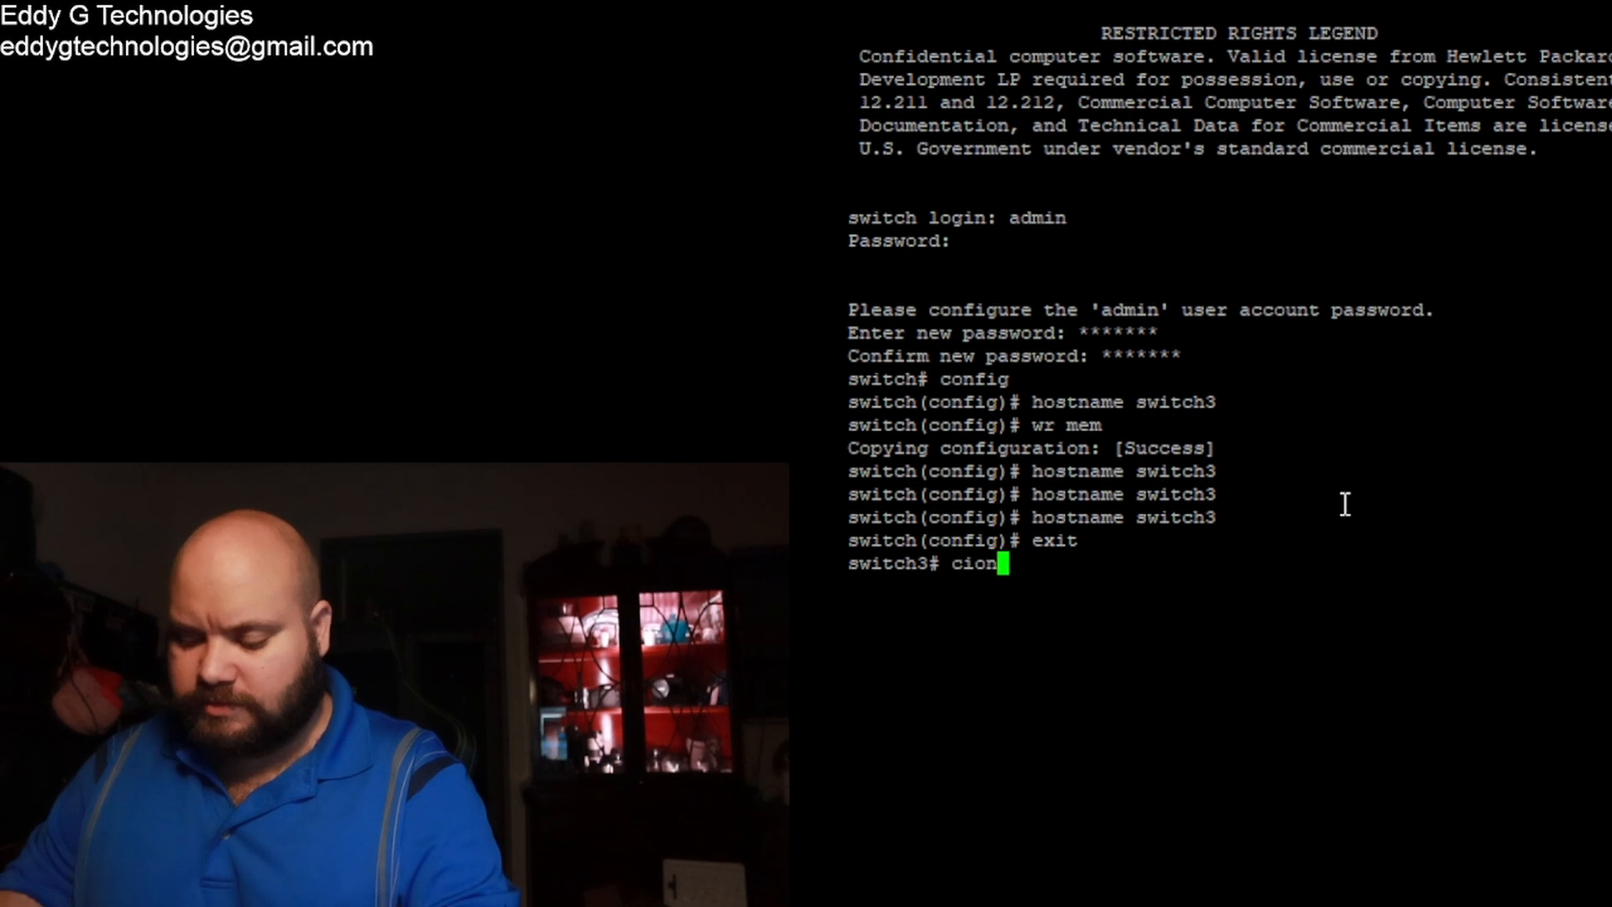
key("BackSpace")
key("BackSpace")
key("BackSpace")
key("BackSpace")
key("BackSpace")
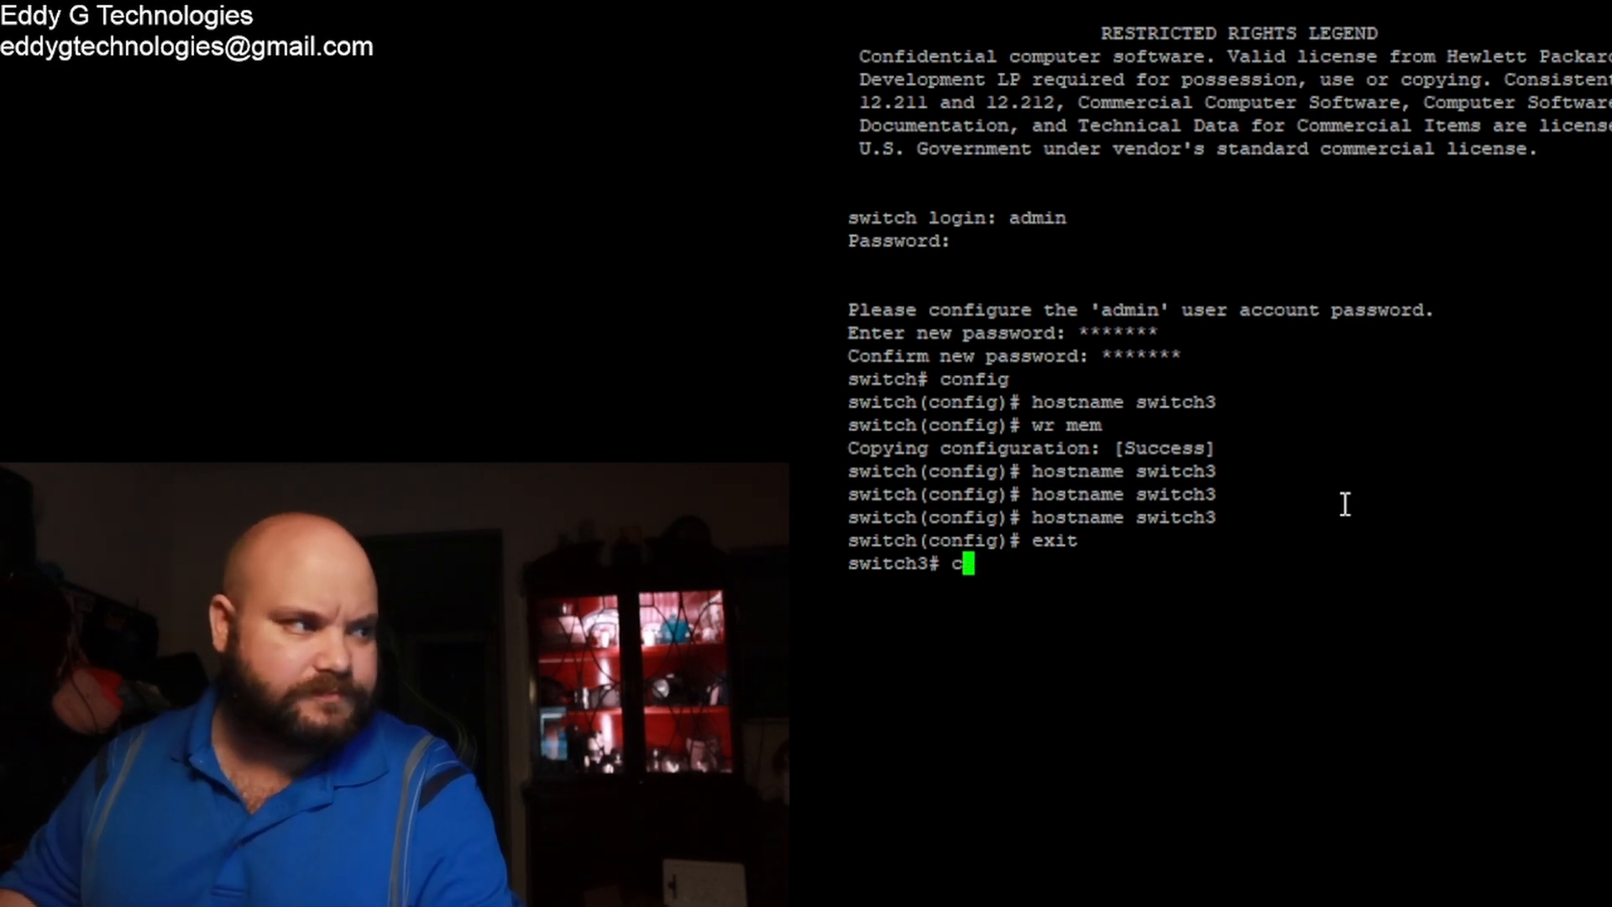
type("onfig")
key("Return")
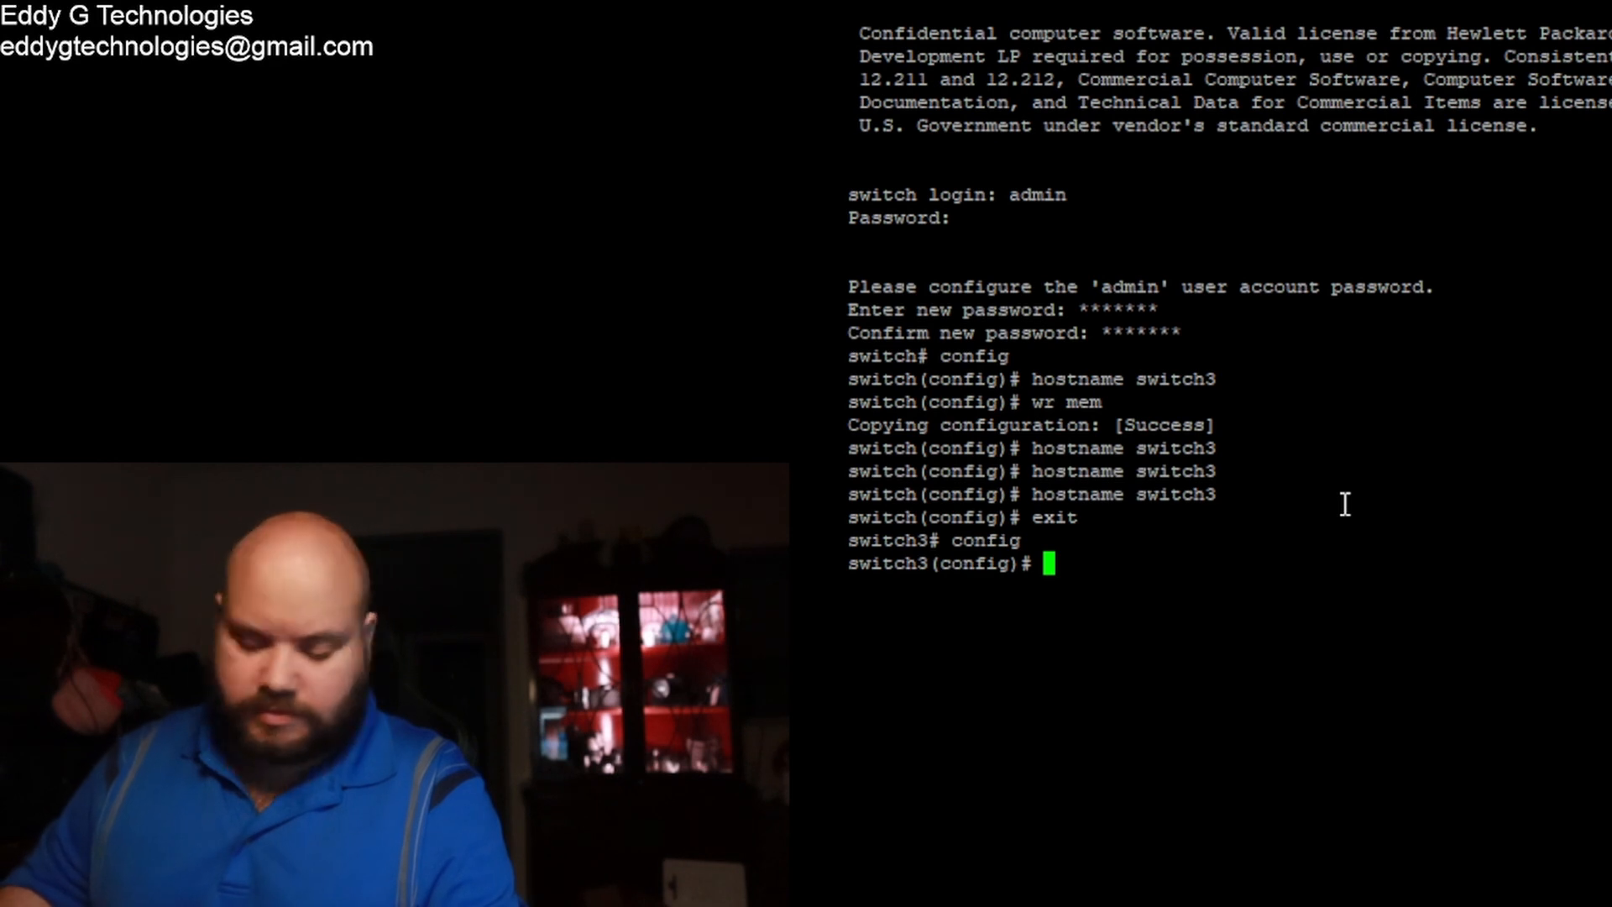
type("int 1/1/1")
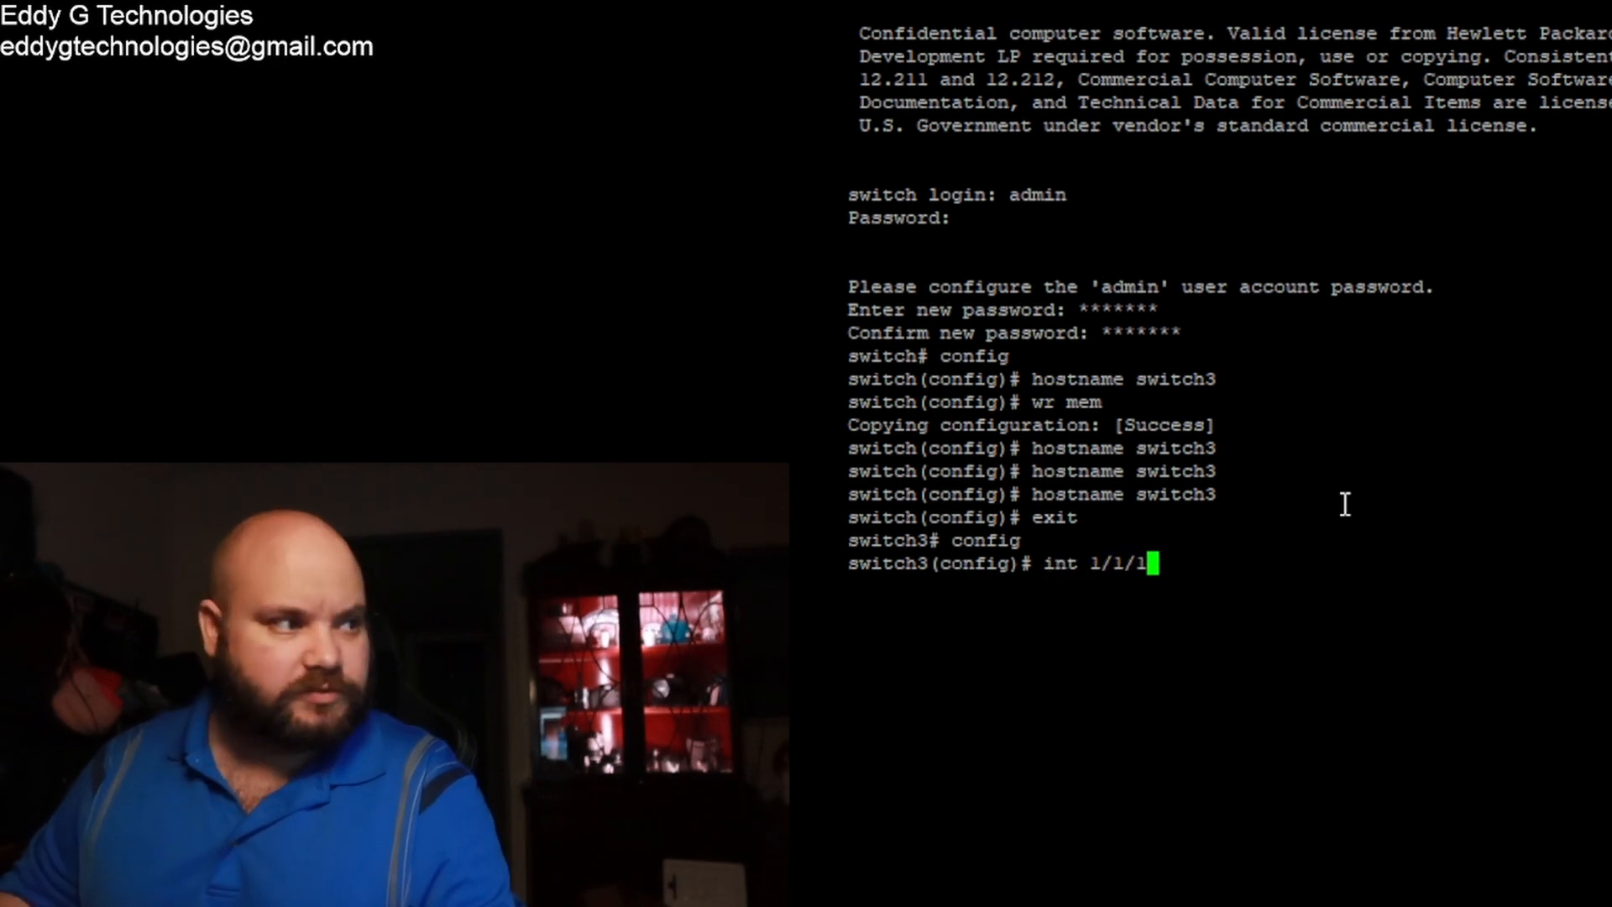
type("-")
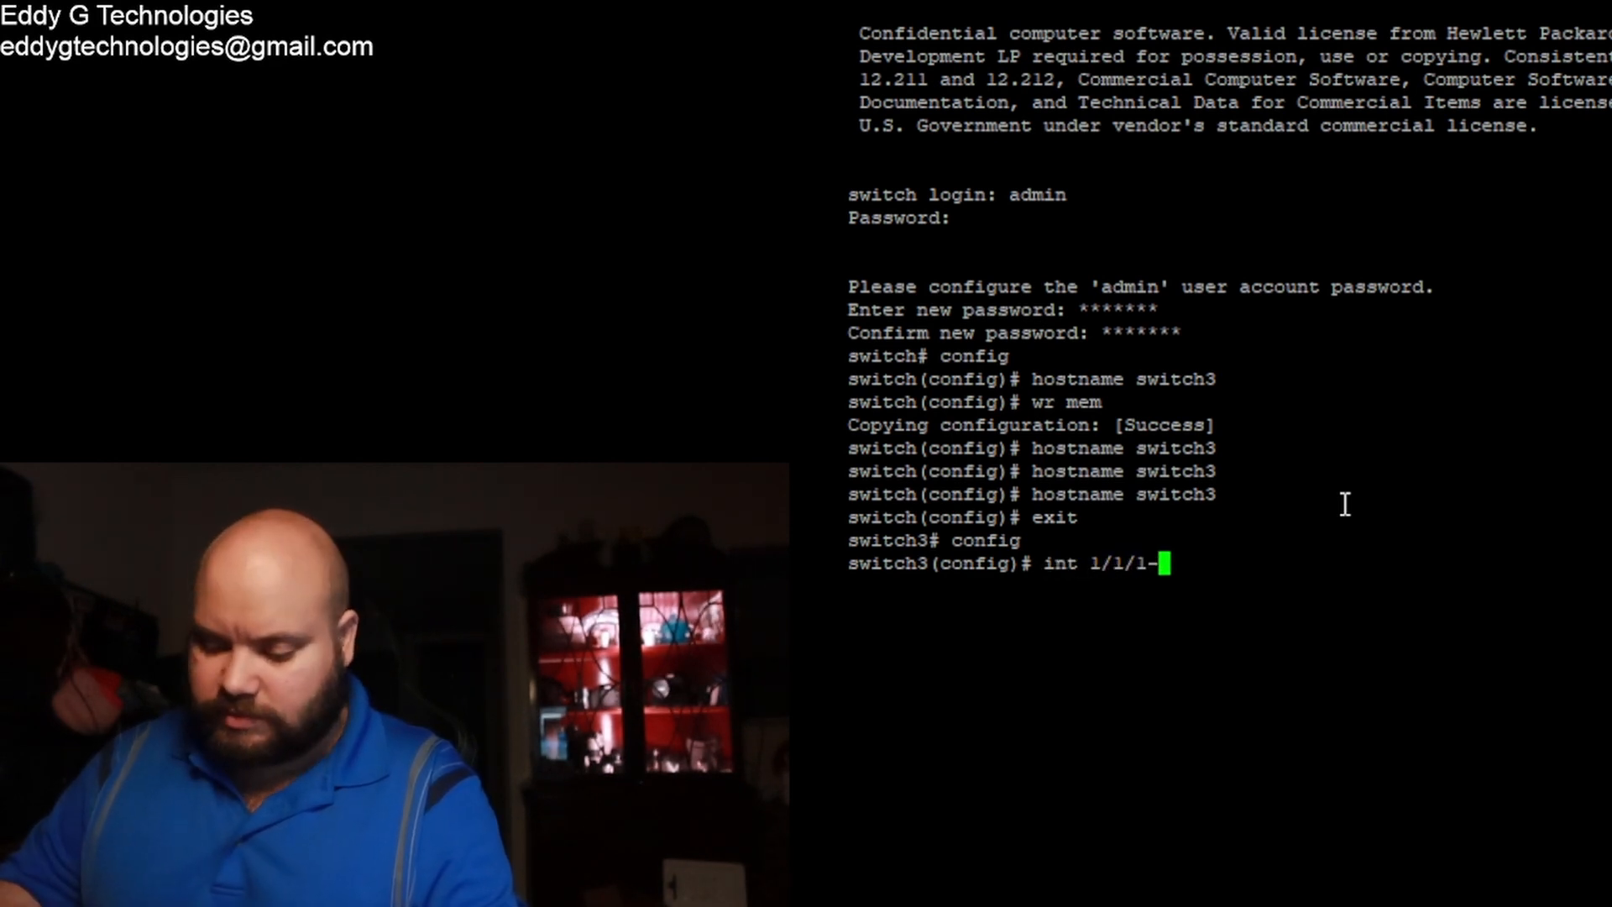
type("1/1/")
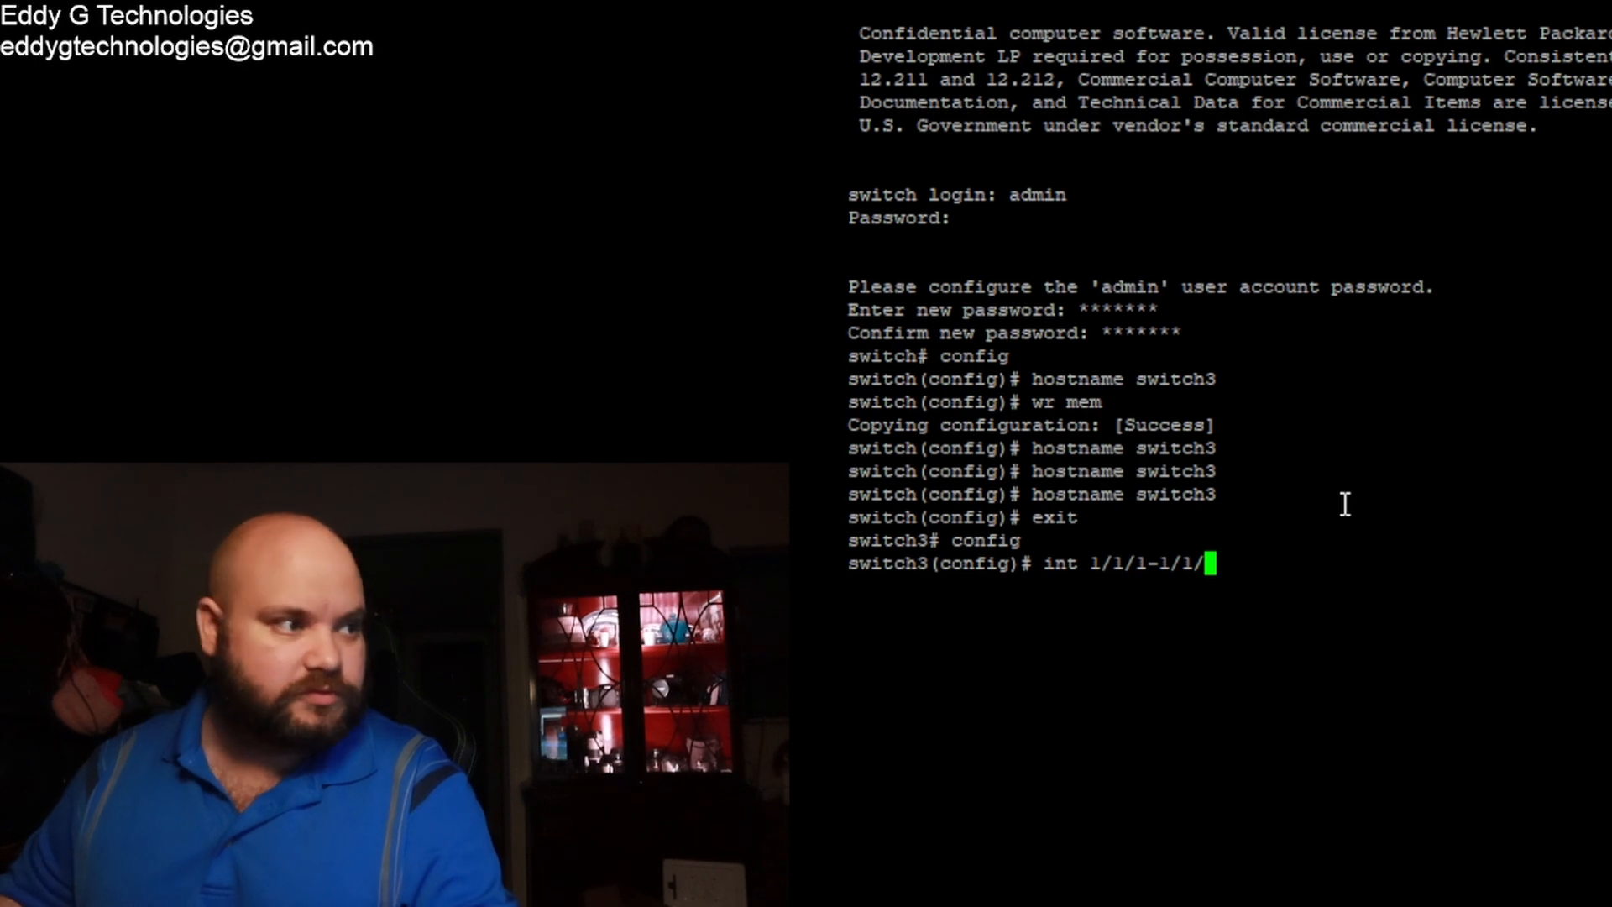
type("6")
key("Return")
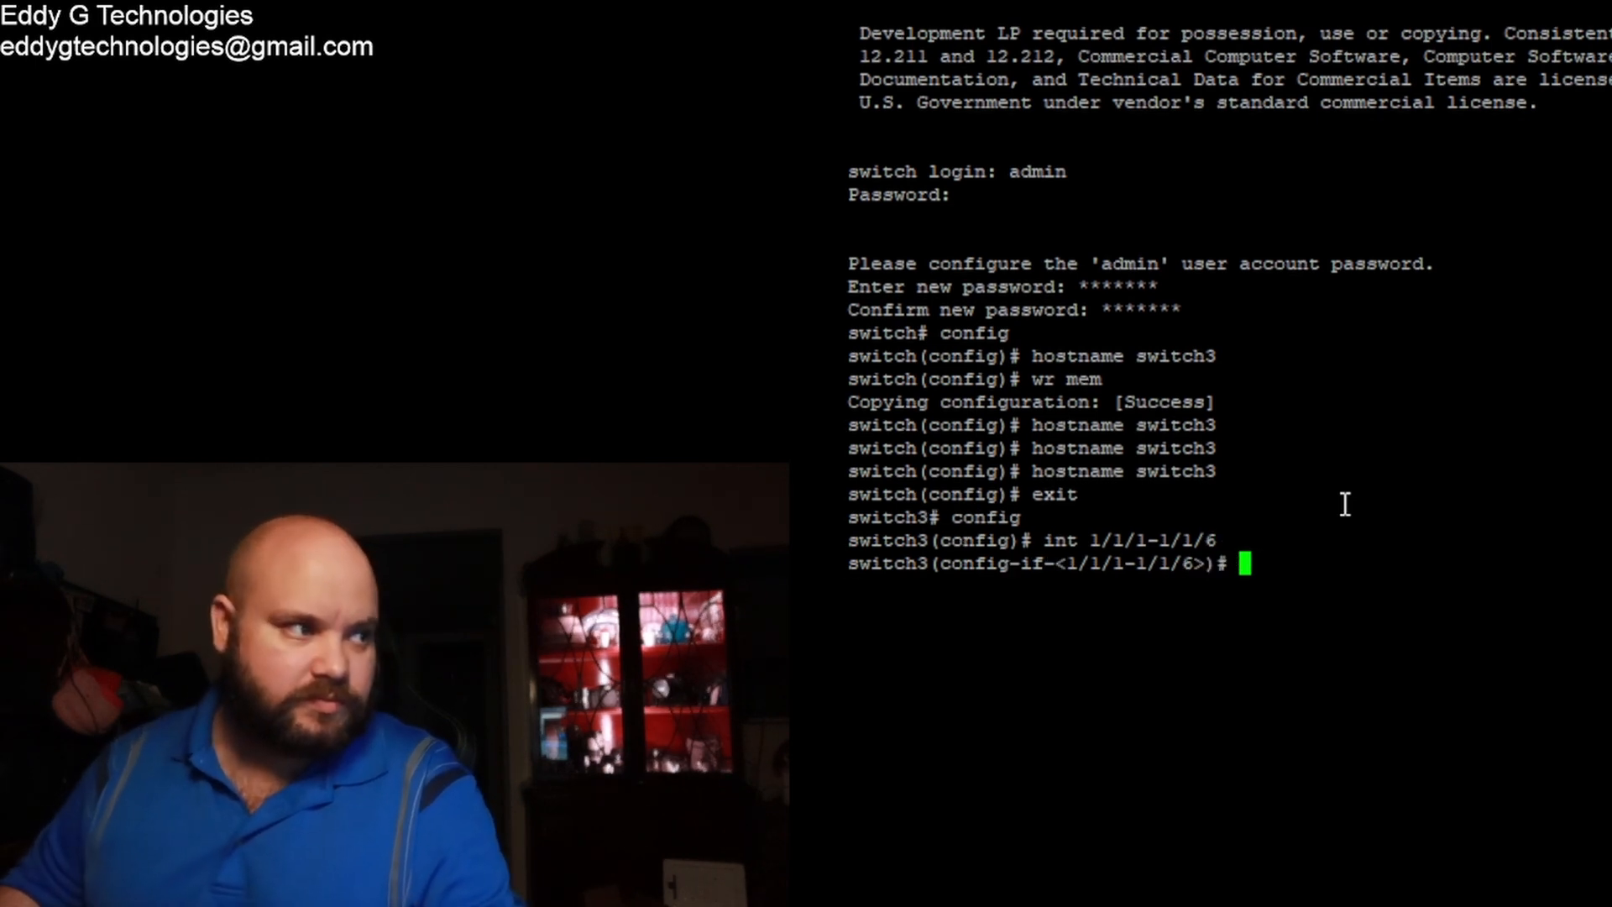
type("no shutdown")
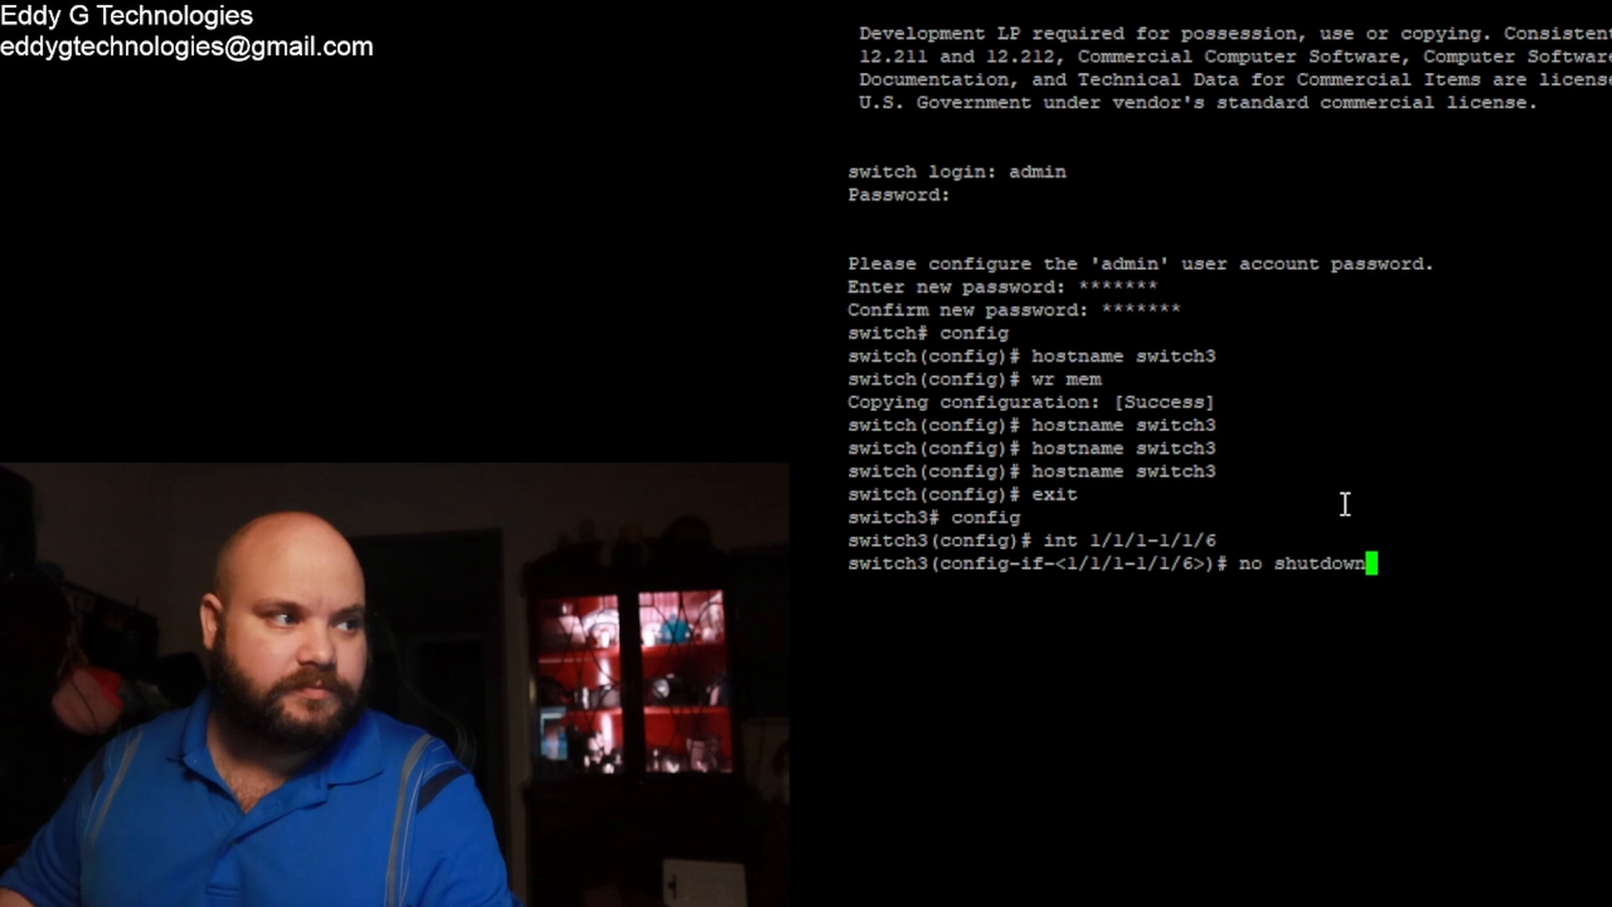
key("Return")
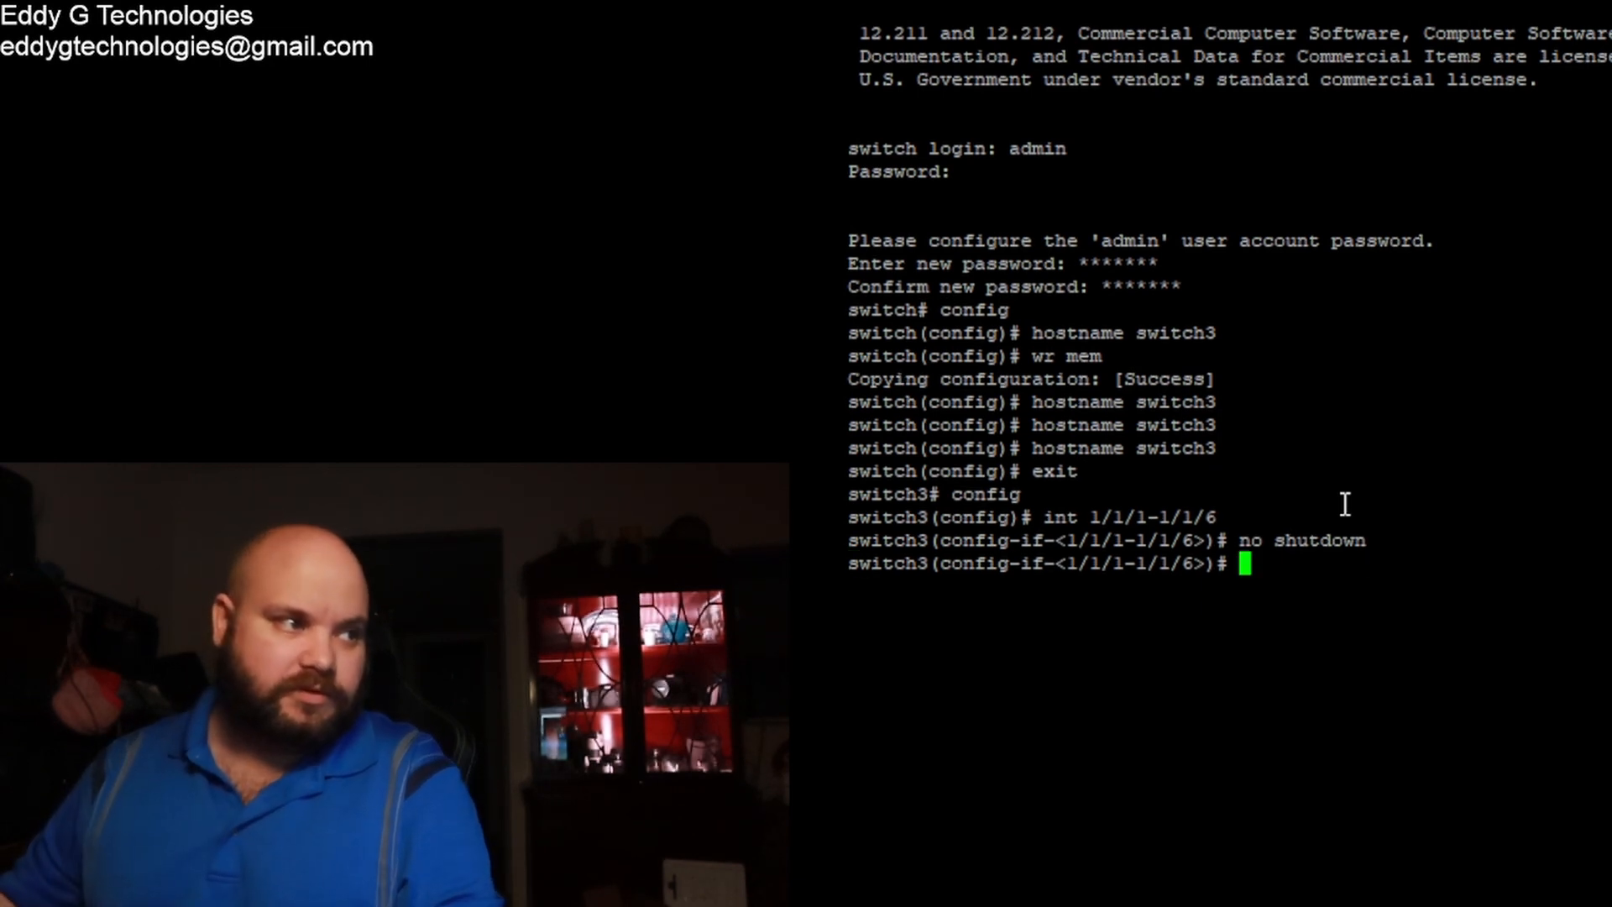
type("wr m")
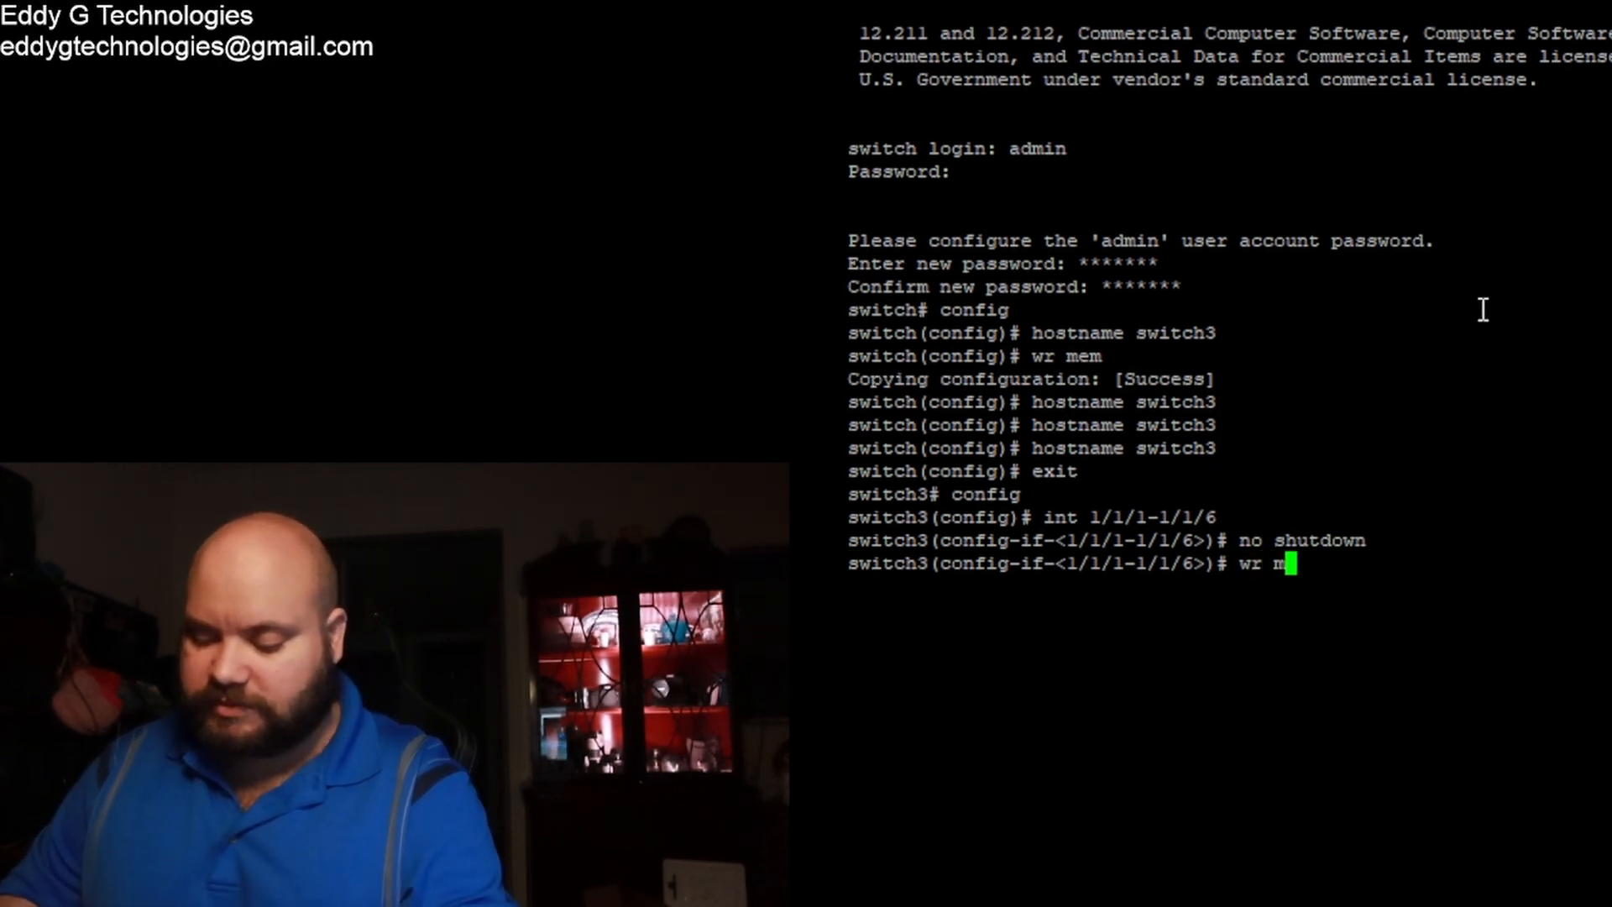
type("em")
key("Return")
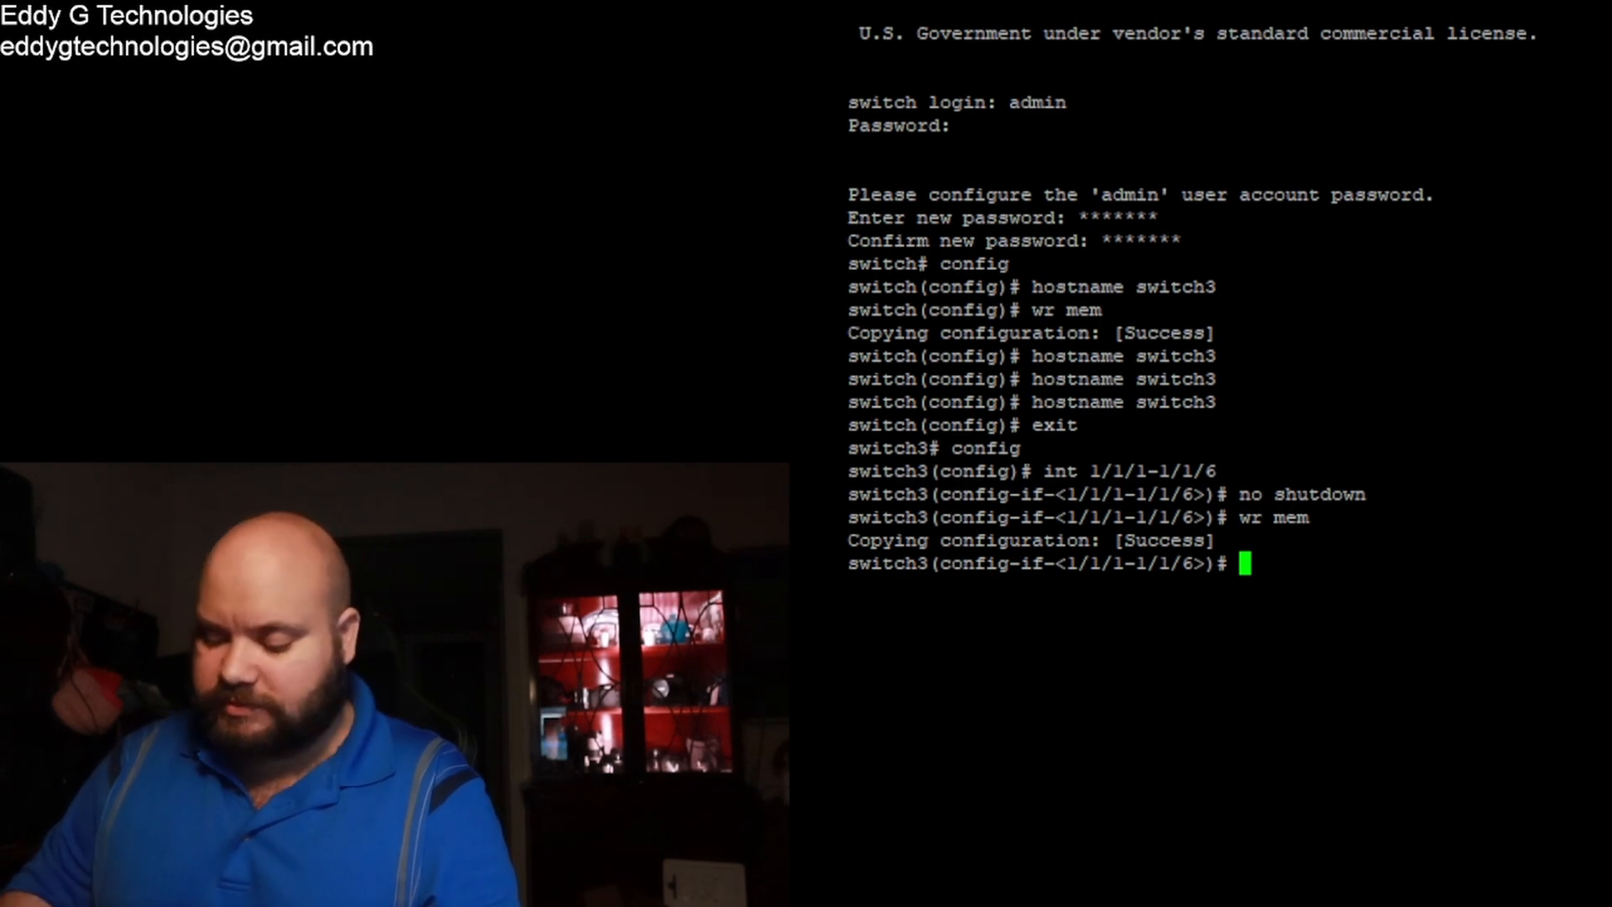
type("ex it")
key("BackSpace")
key("BackSpace")
key("BackSpace")
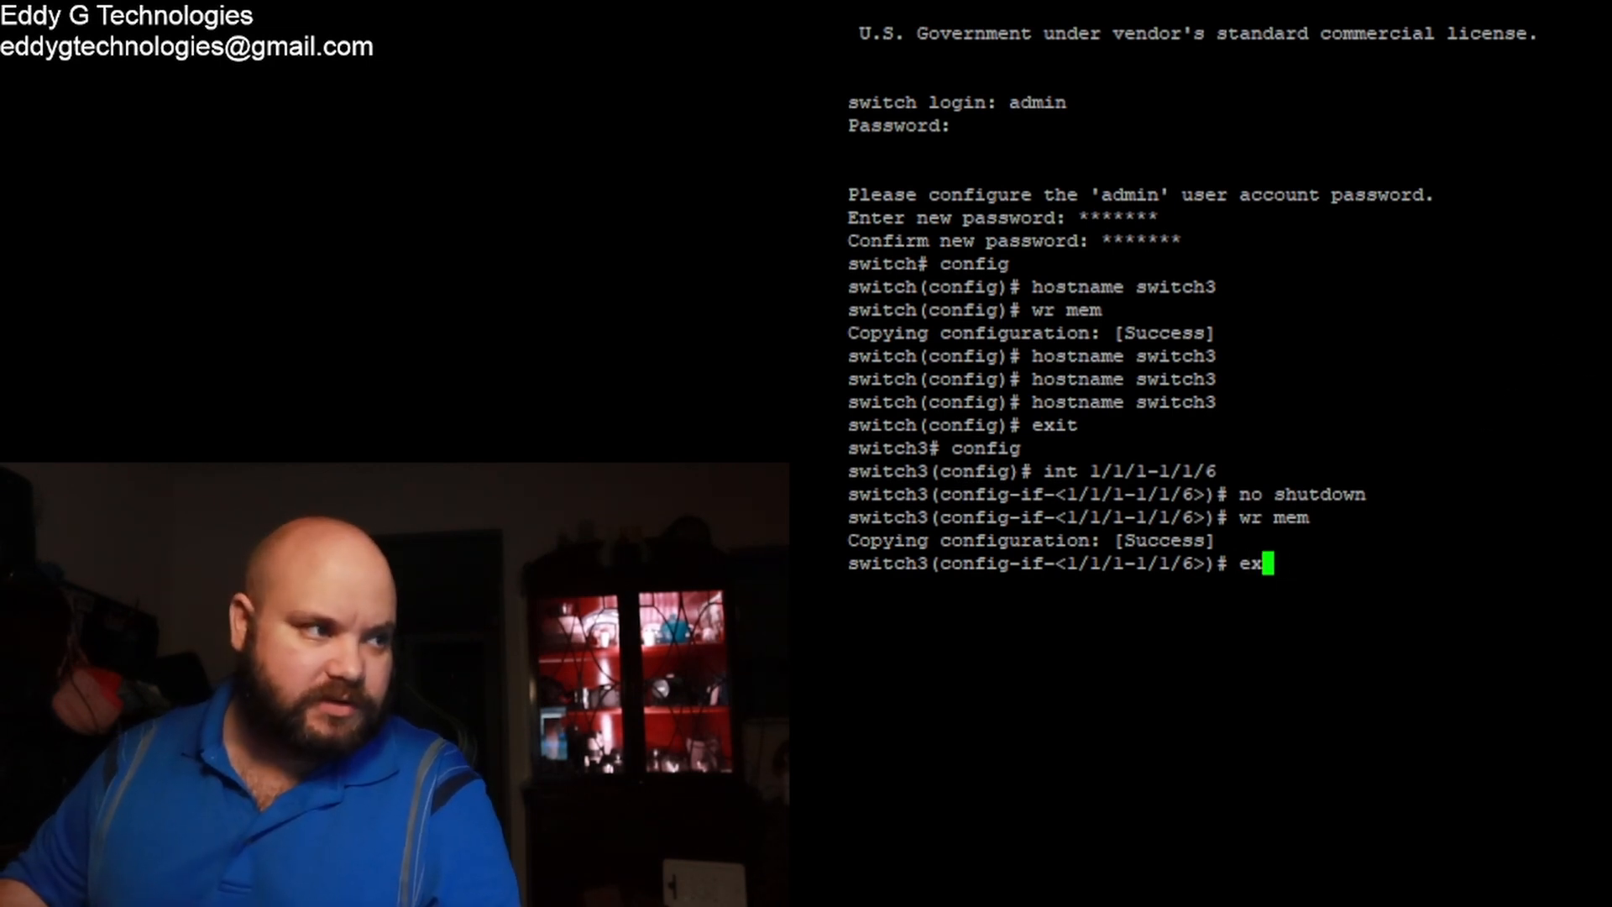
Step: Exit switch3's port range configuration back to global configuration mode
type("it")
key("Return")
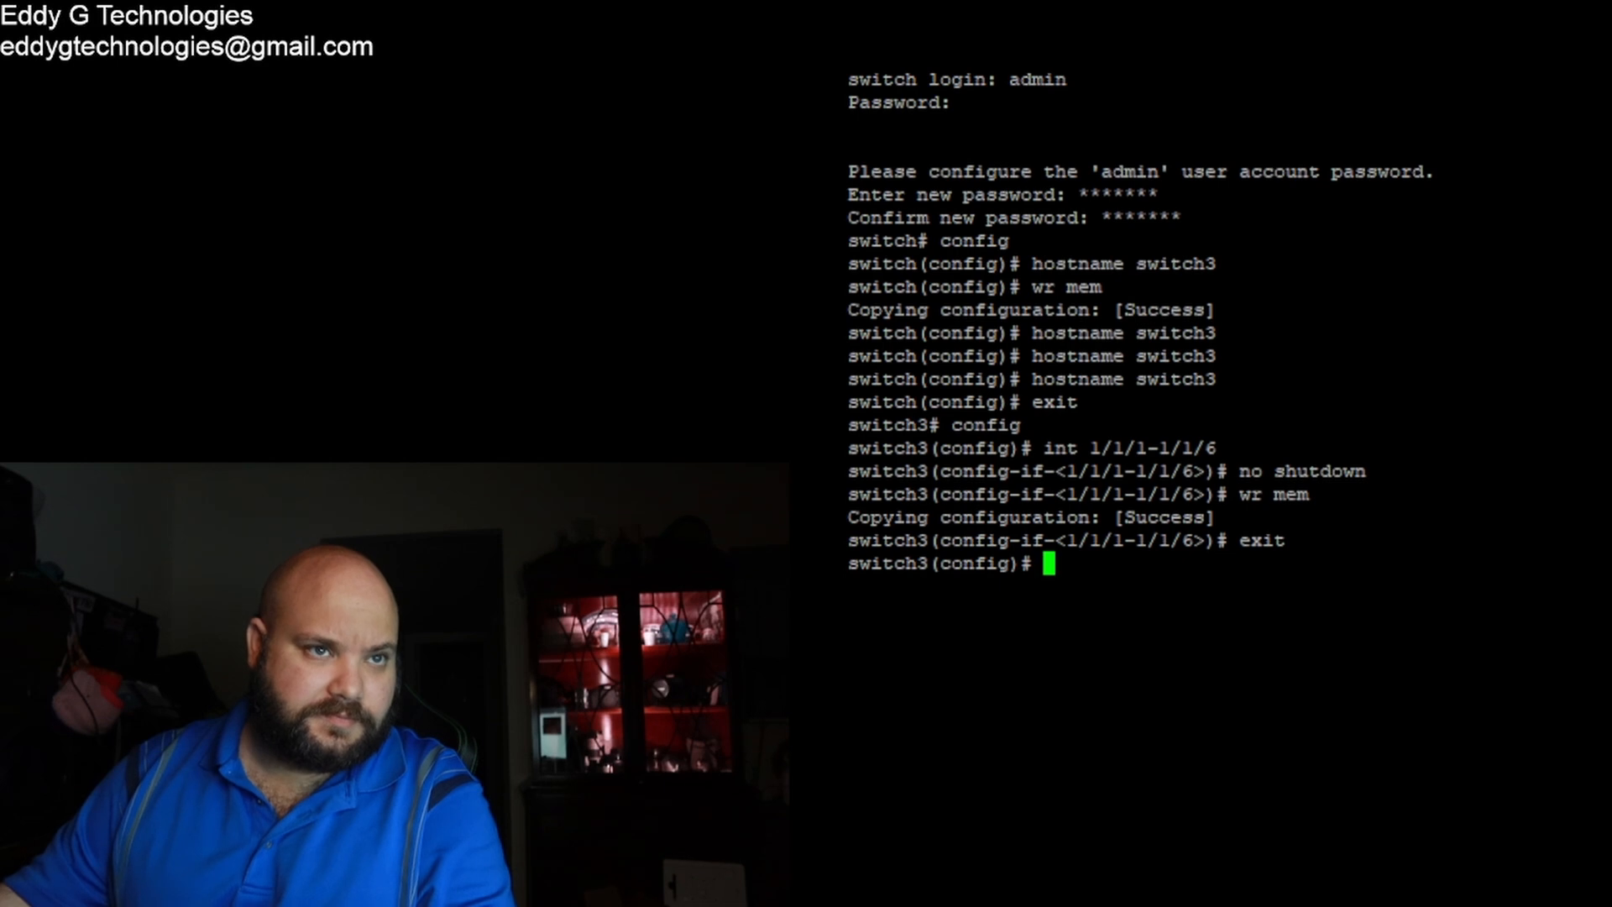
Step: Run 'show lldp neighbor' on switch3 twice, both showing 0 neighbor entries
type("sho")
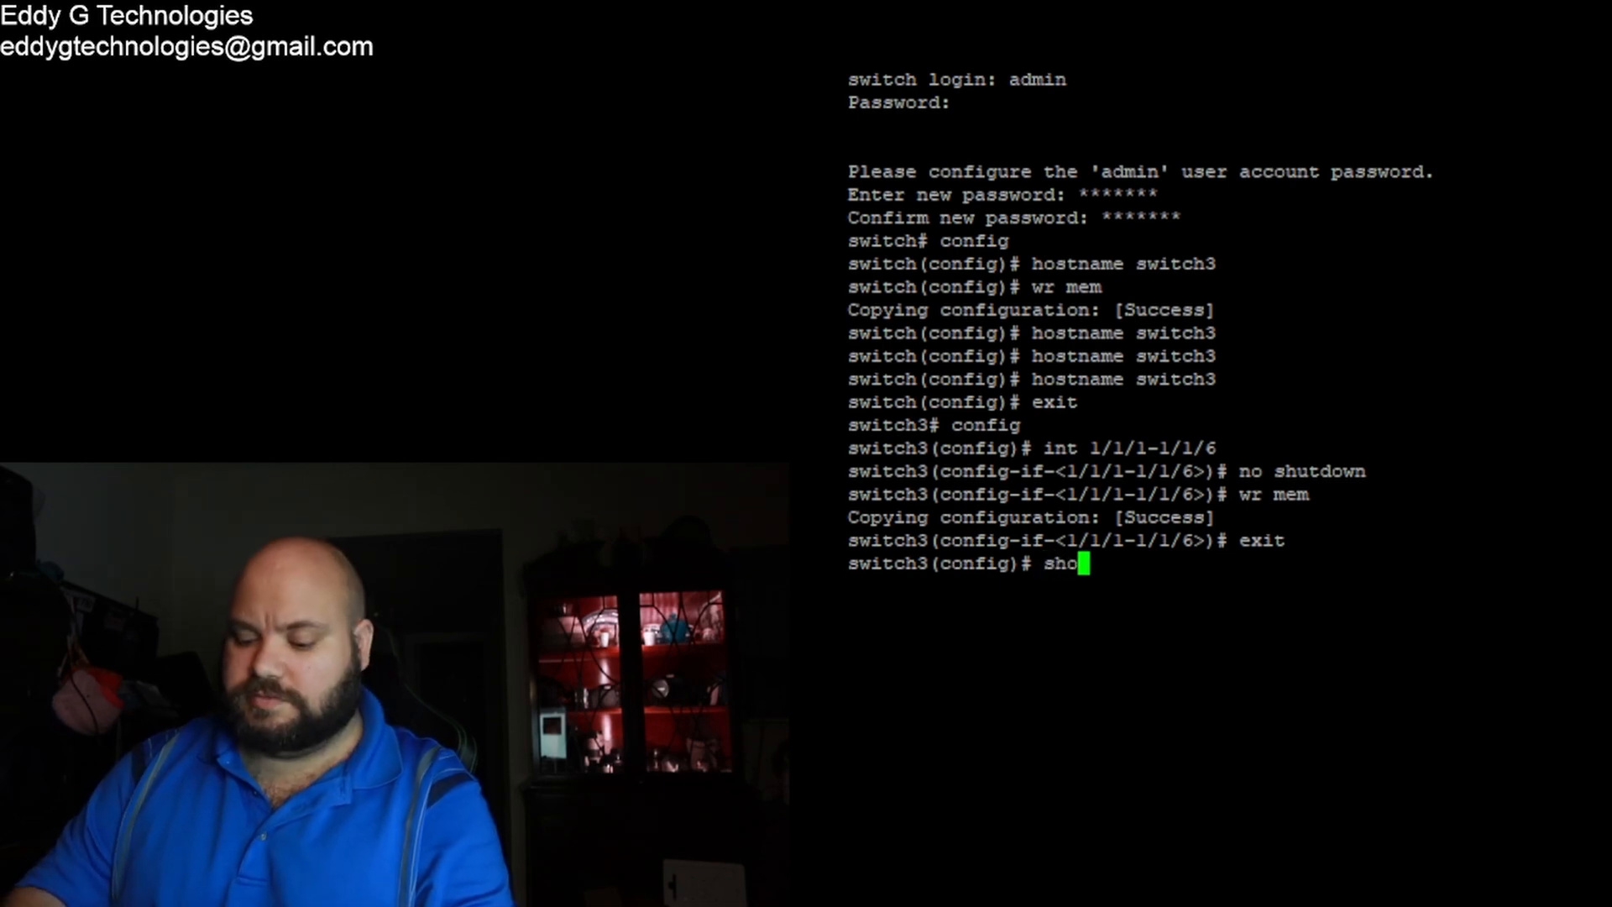
type("w lld")
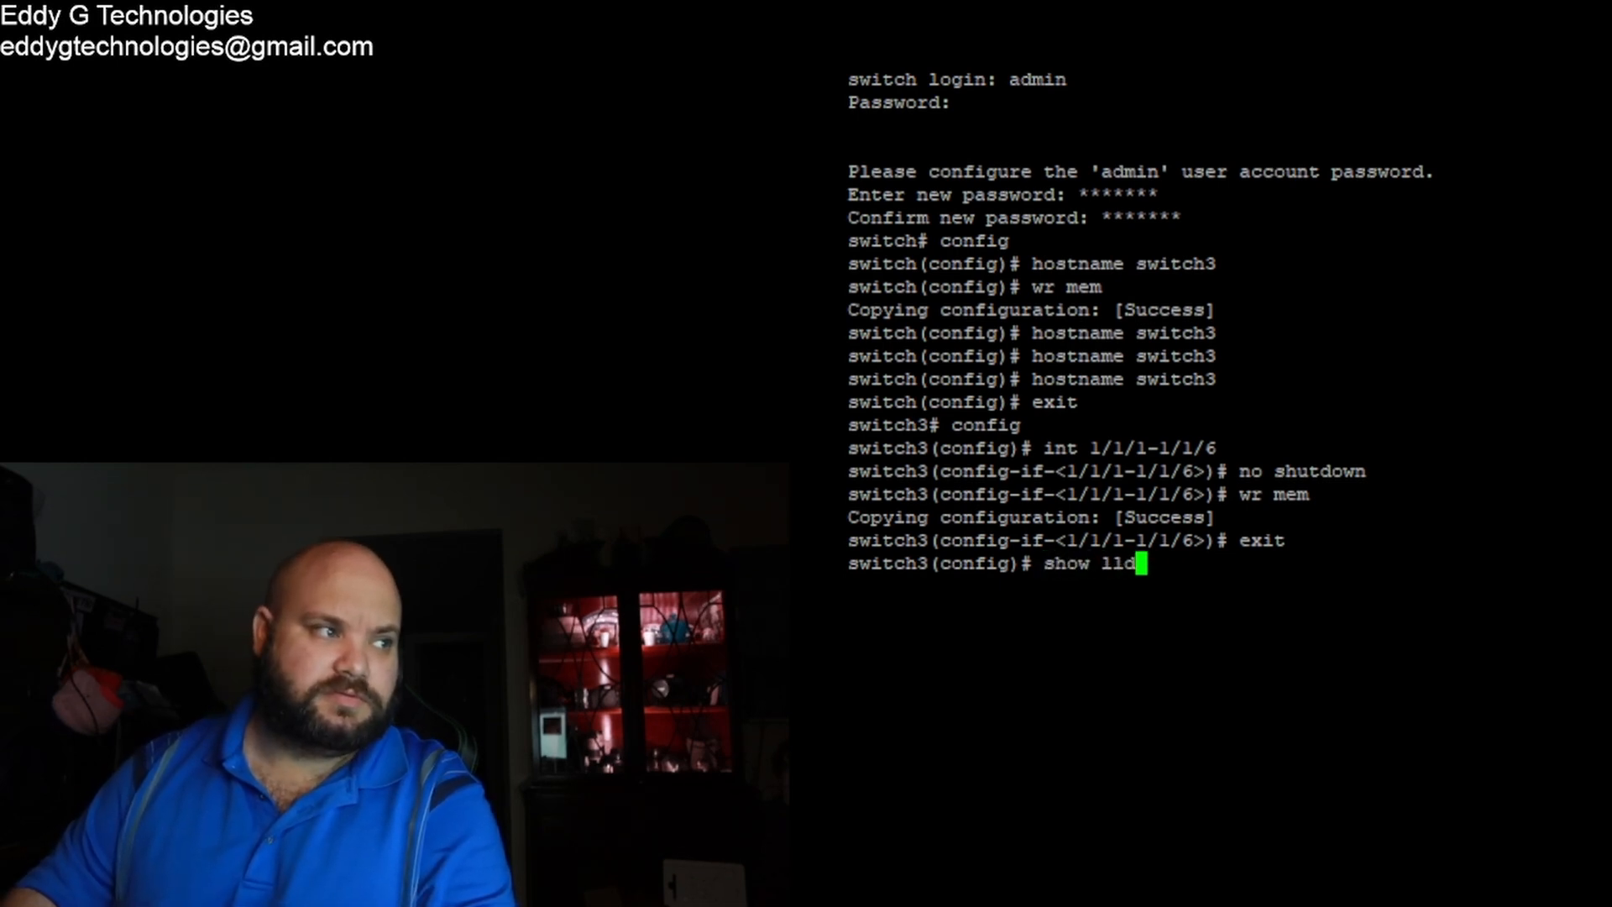
type("p n")
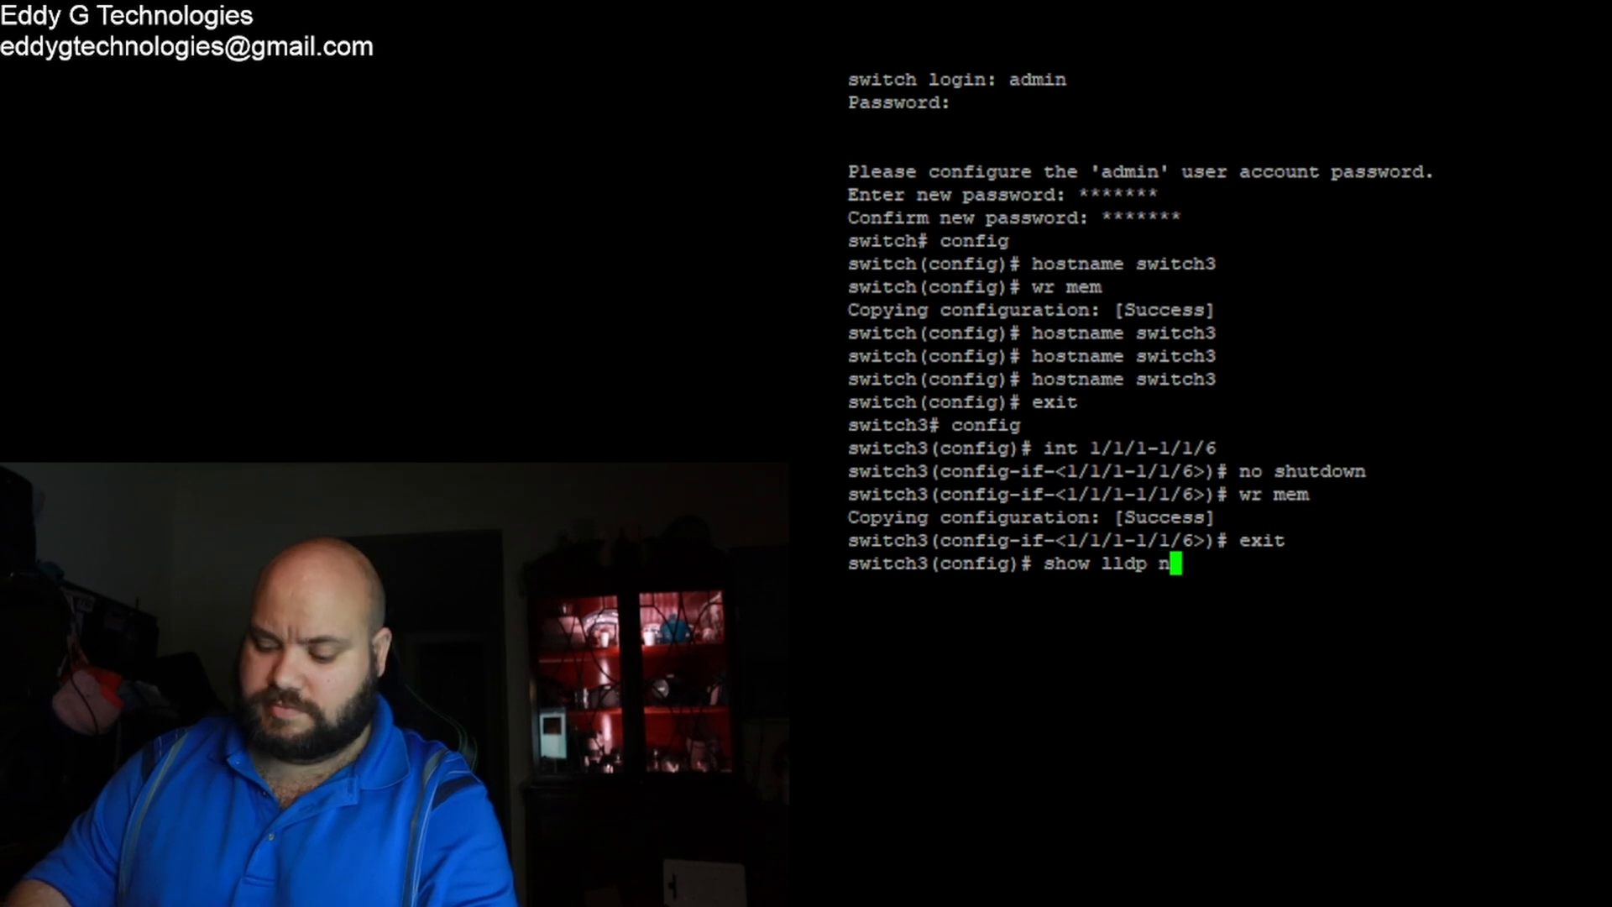
type("eighbor")
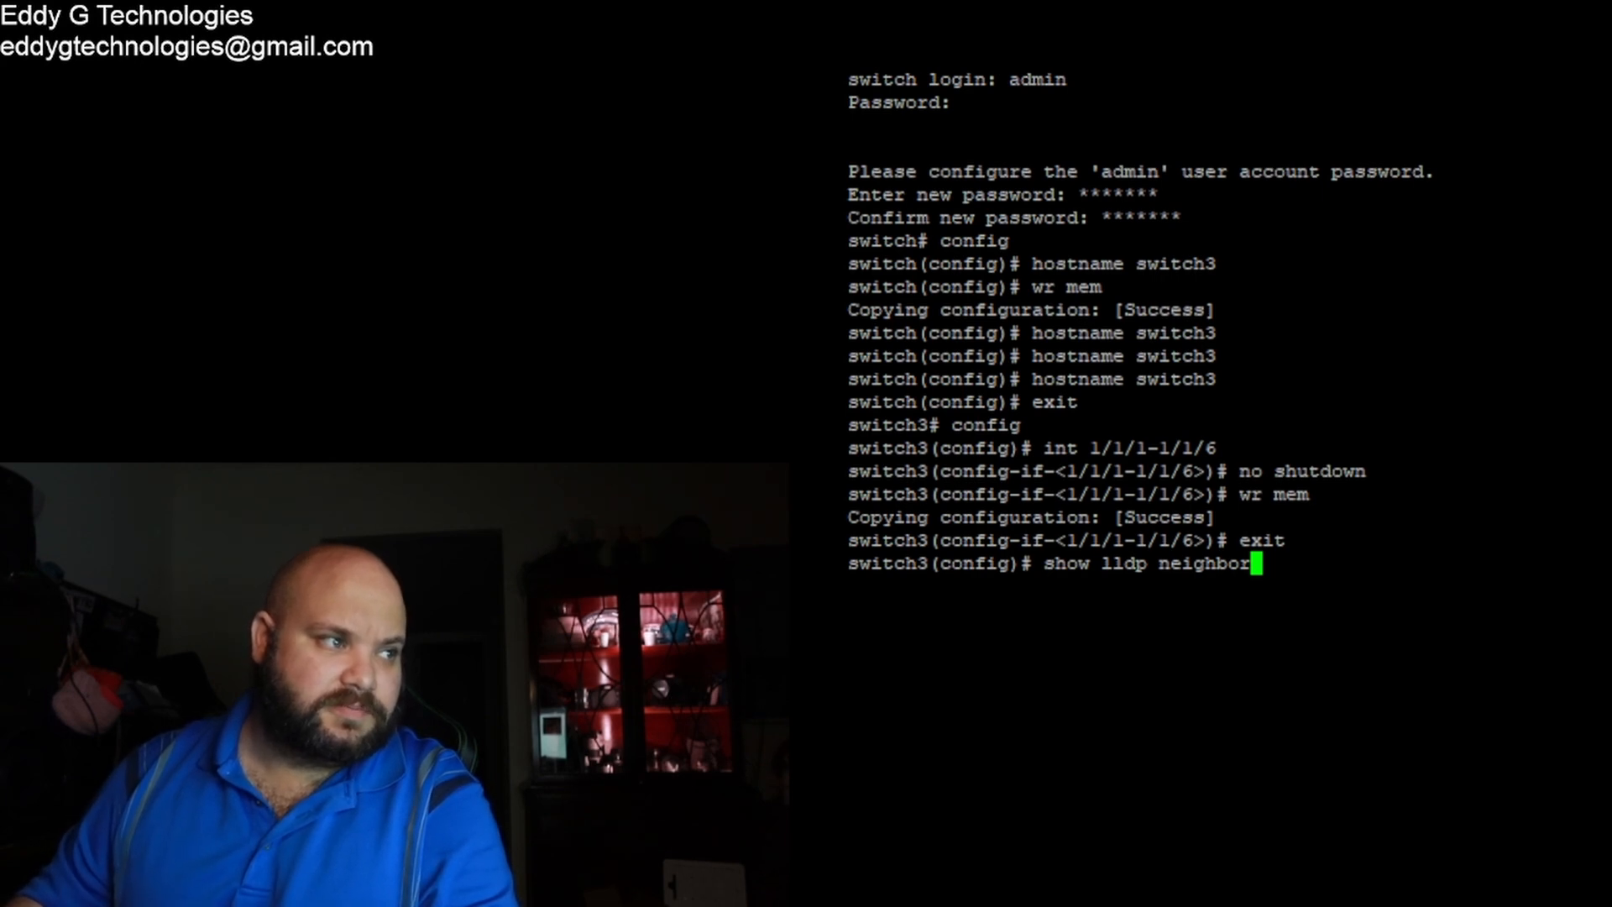
key("Return")
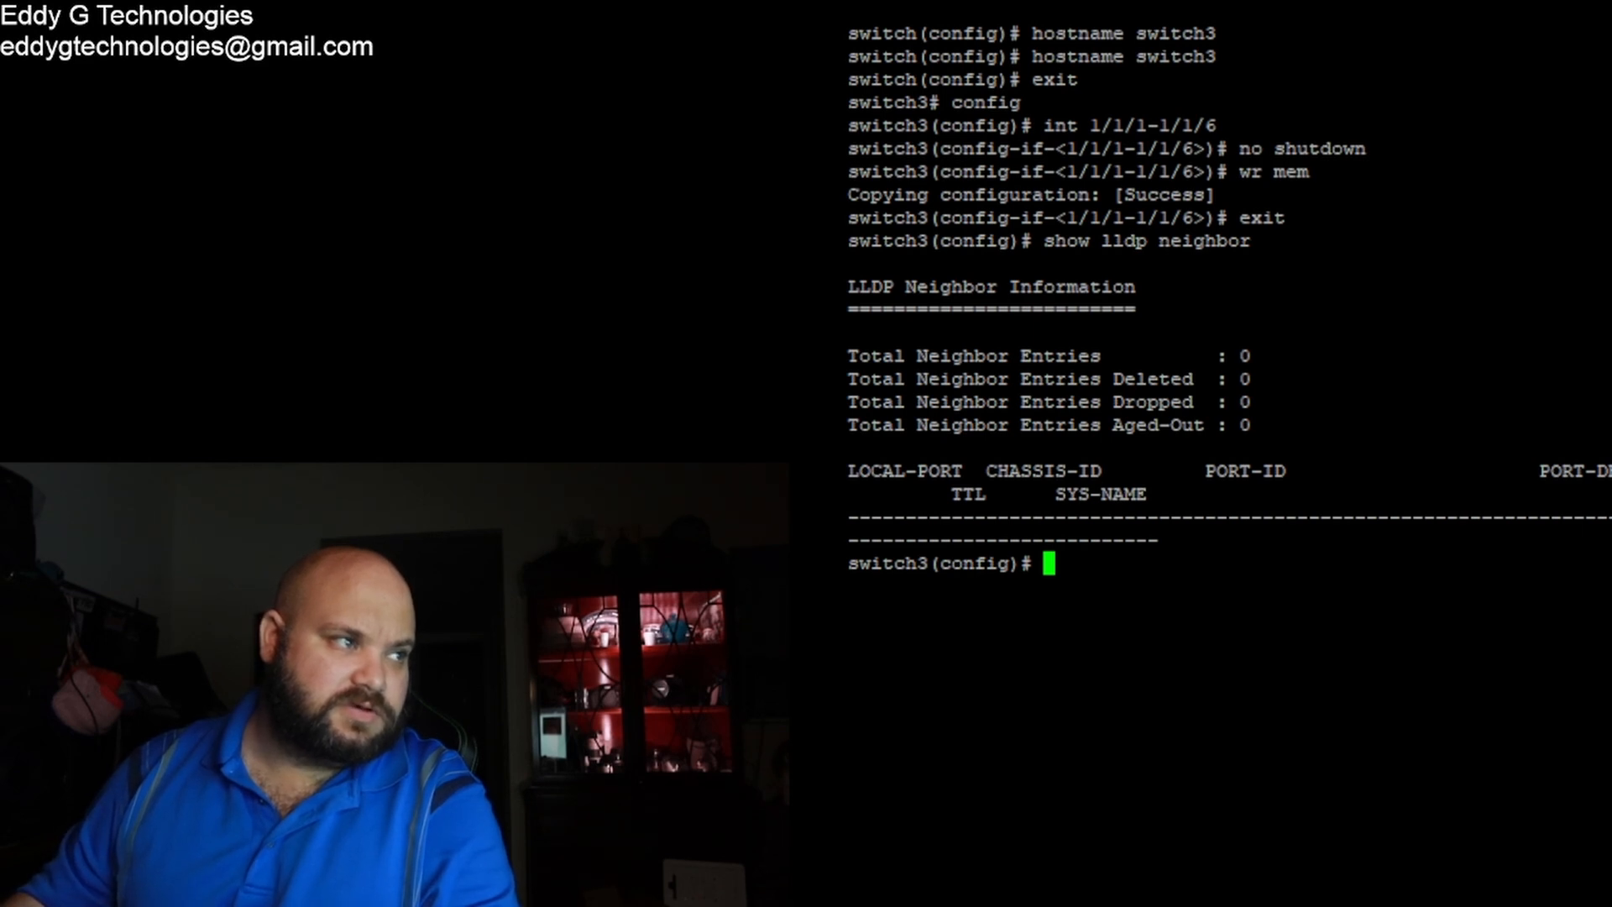
key("Up")
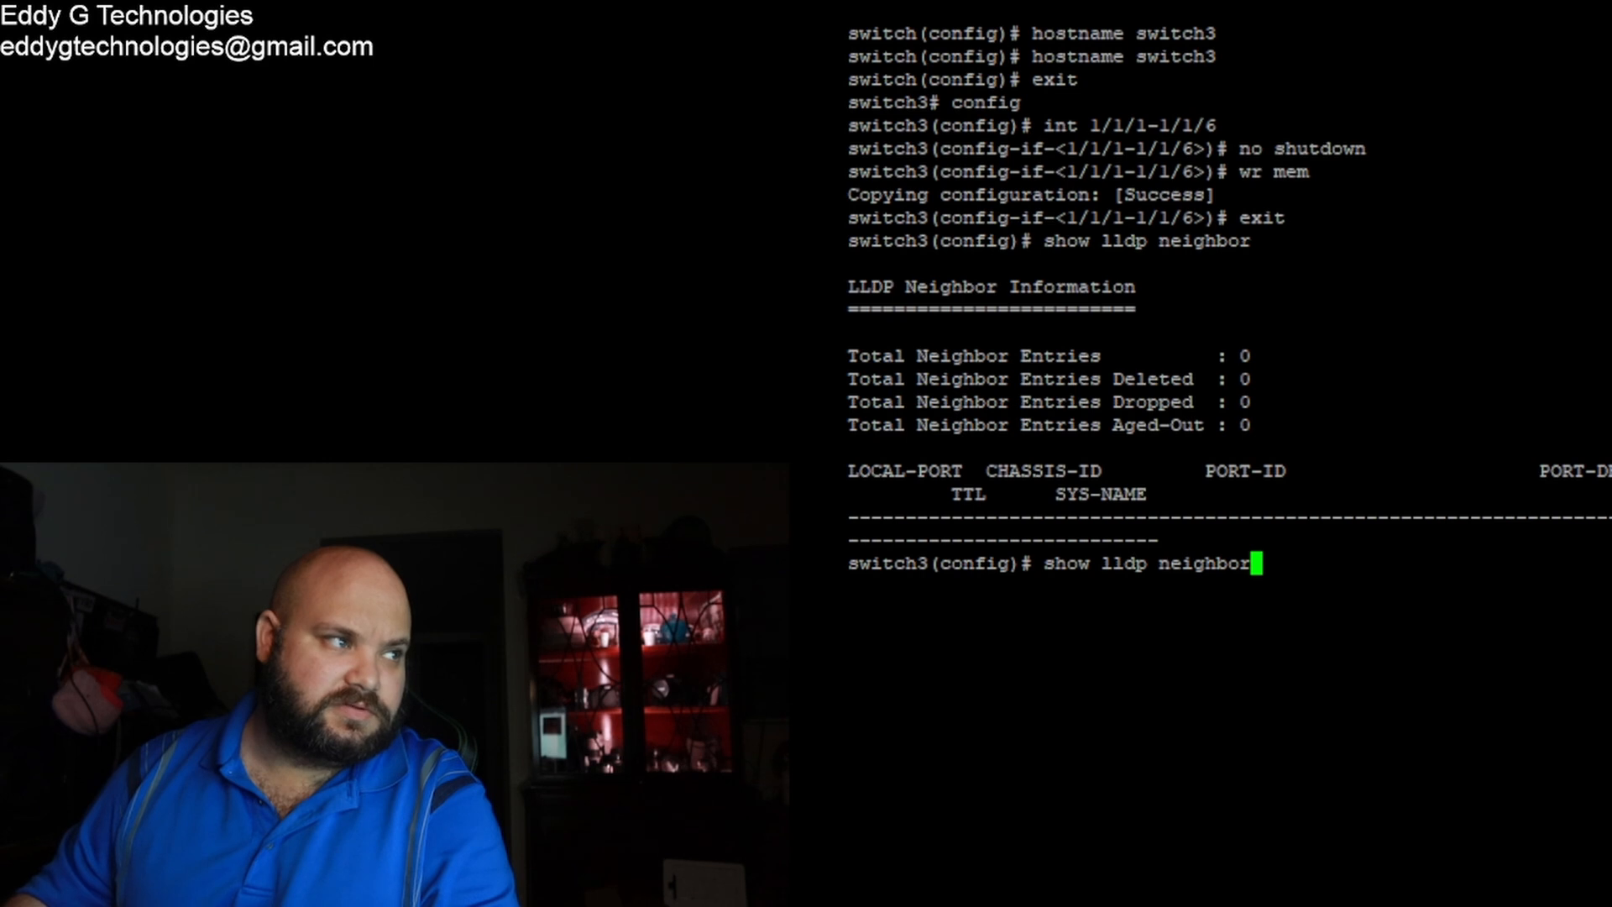
key("Return")
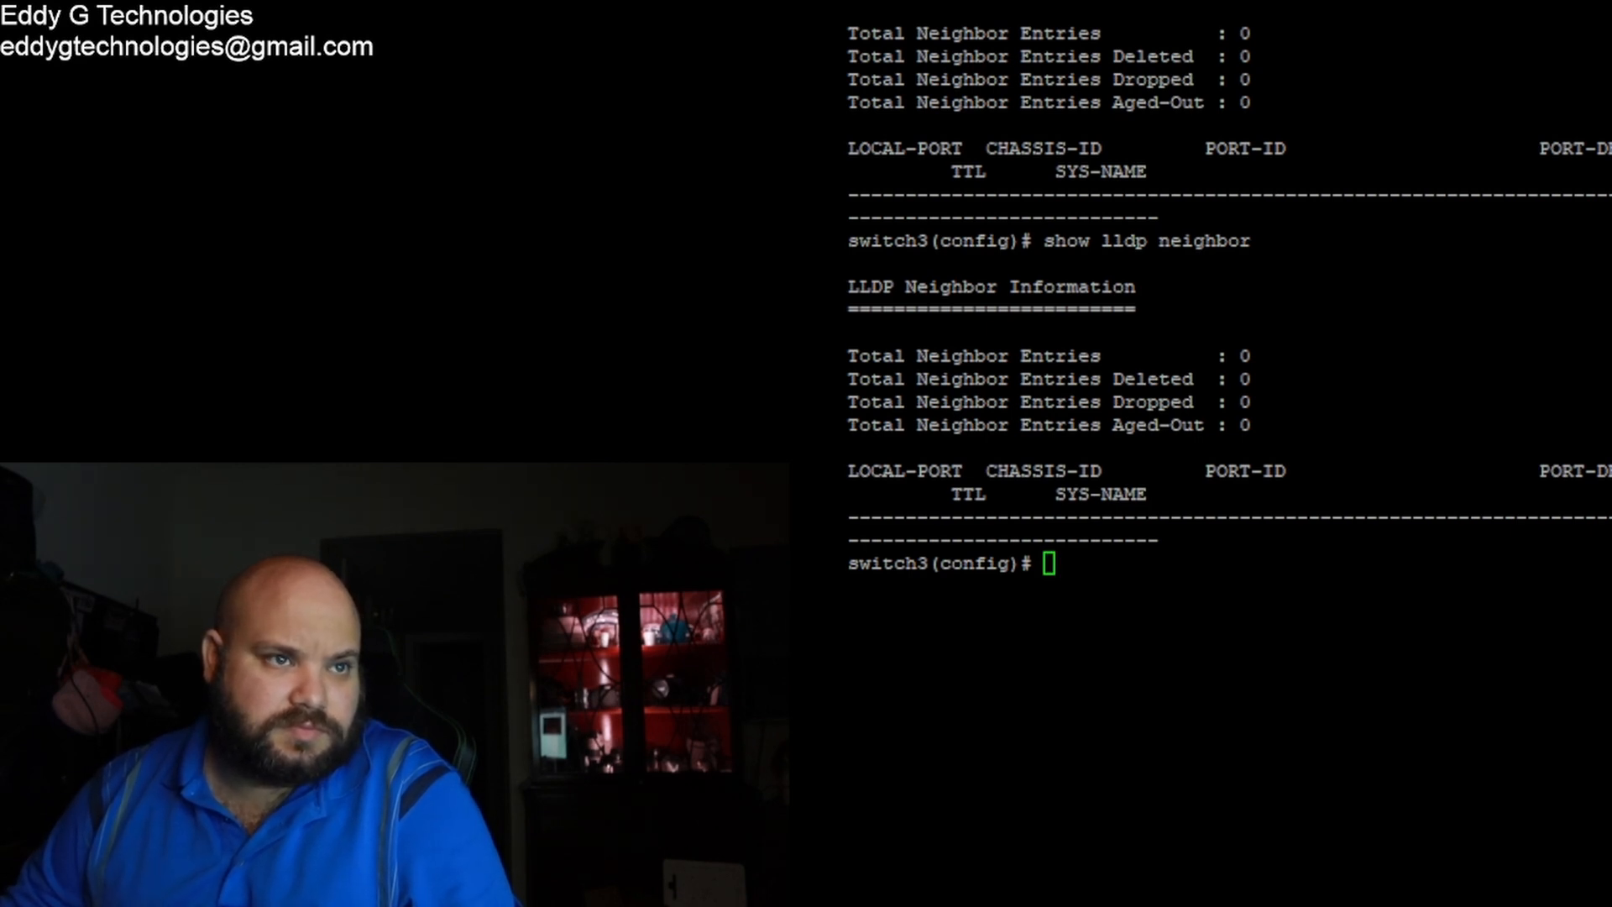
left_click(1478, 403)
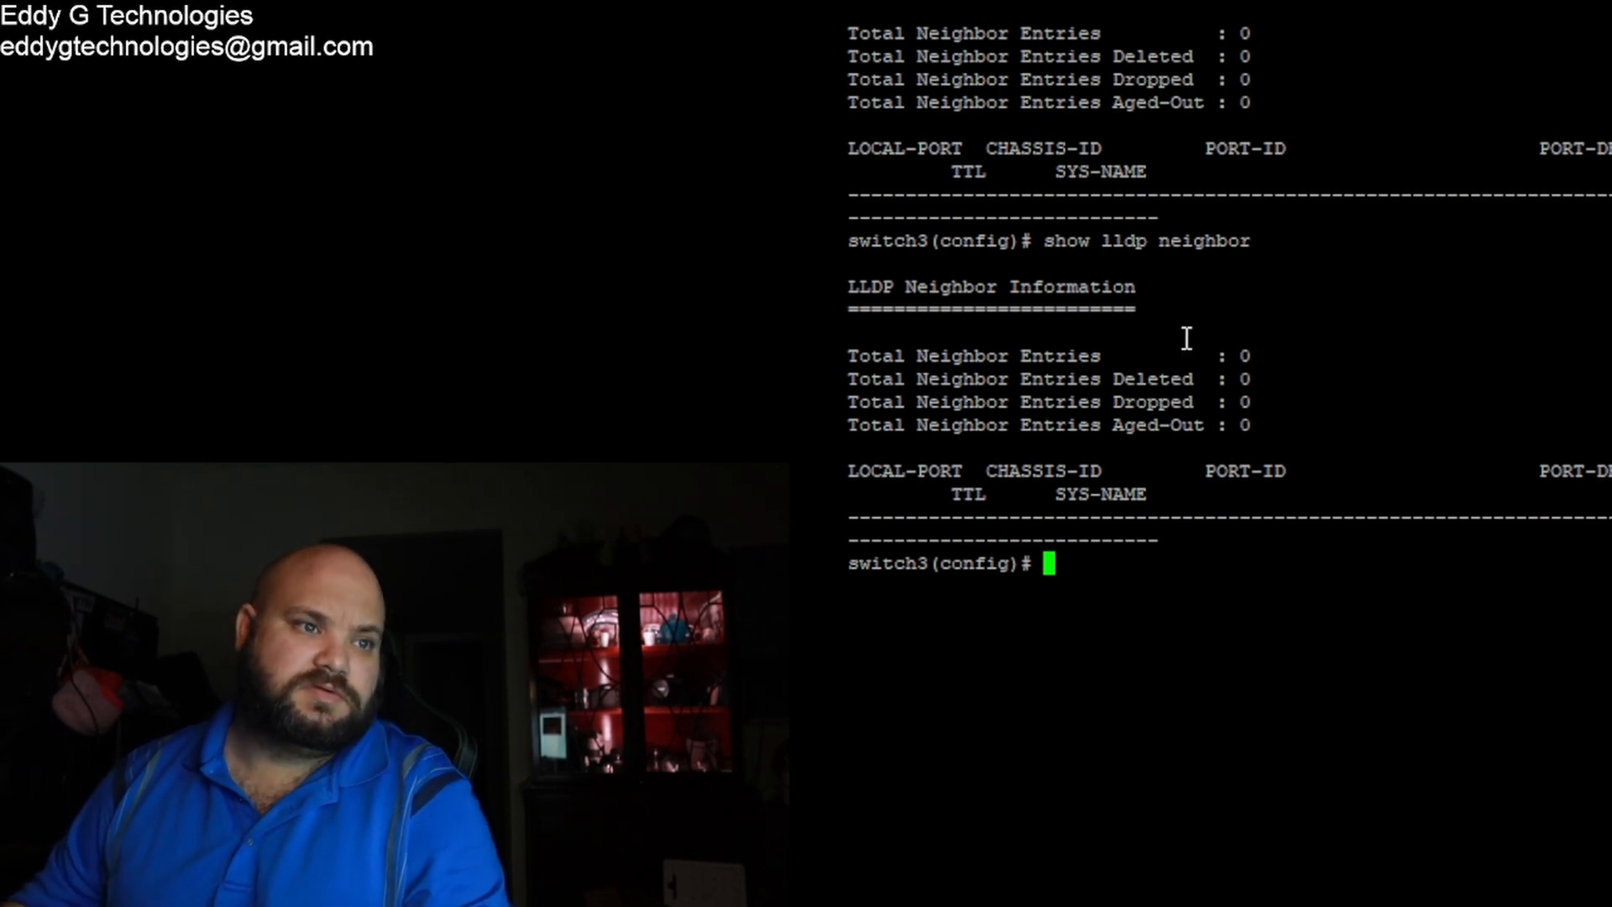
key("Up")
key("Return")
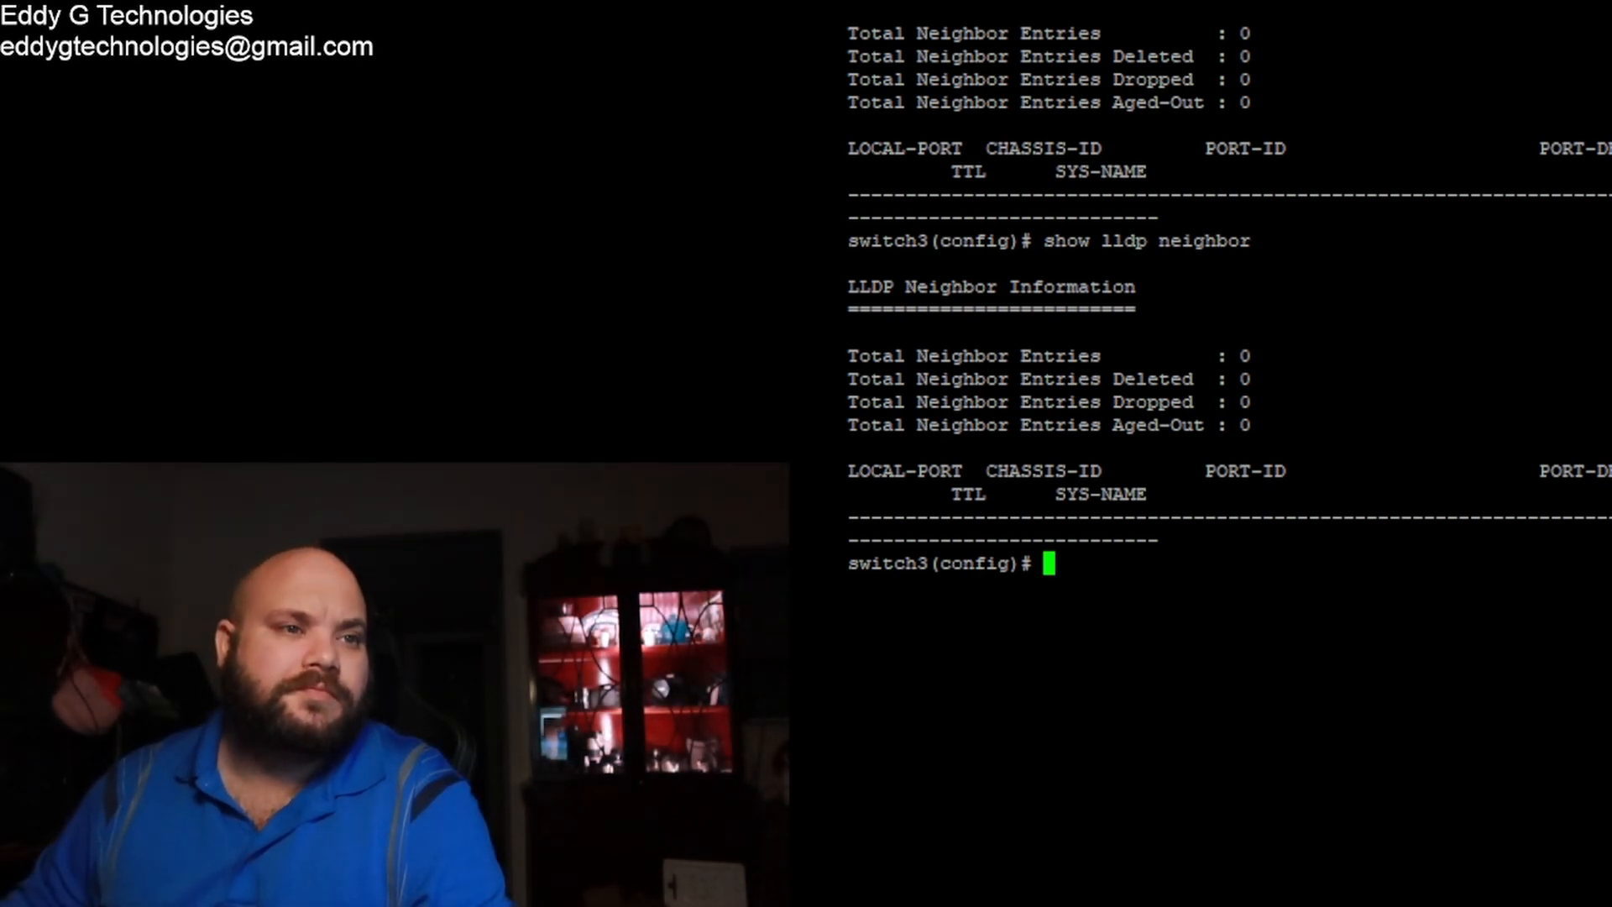
key("Up")
key("Down")
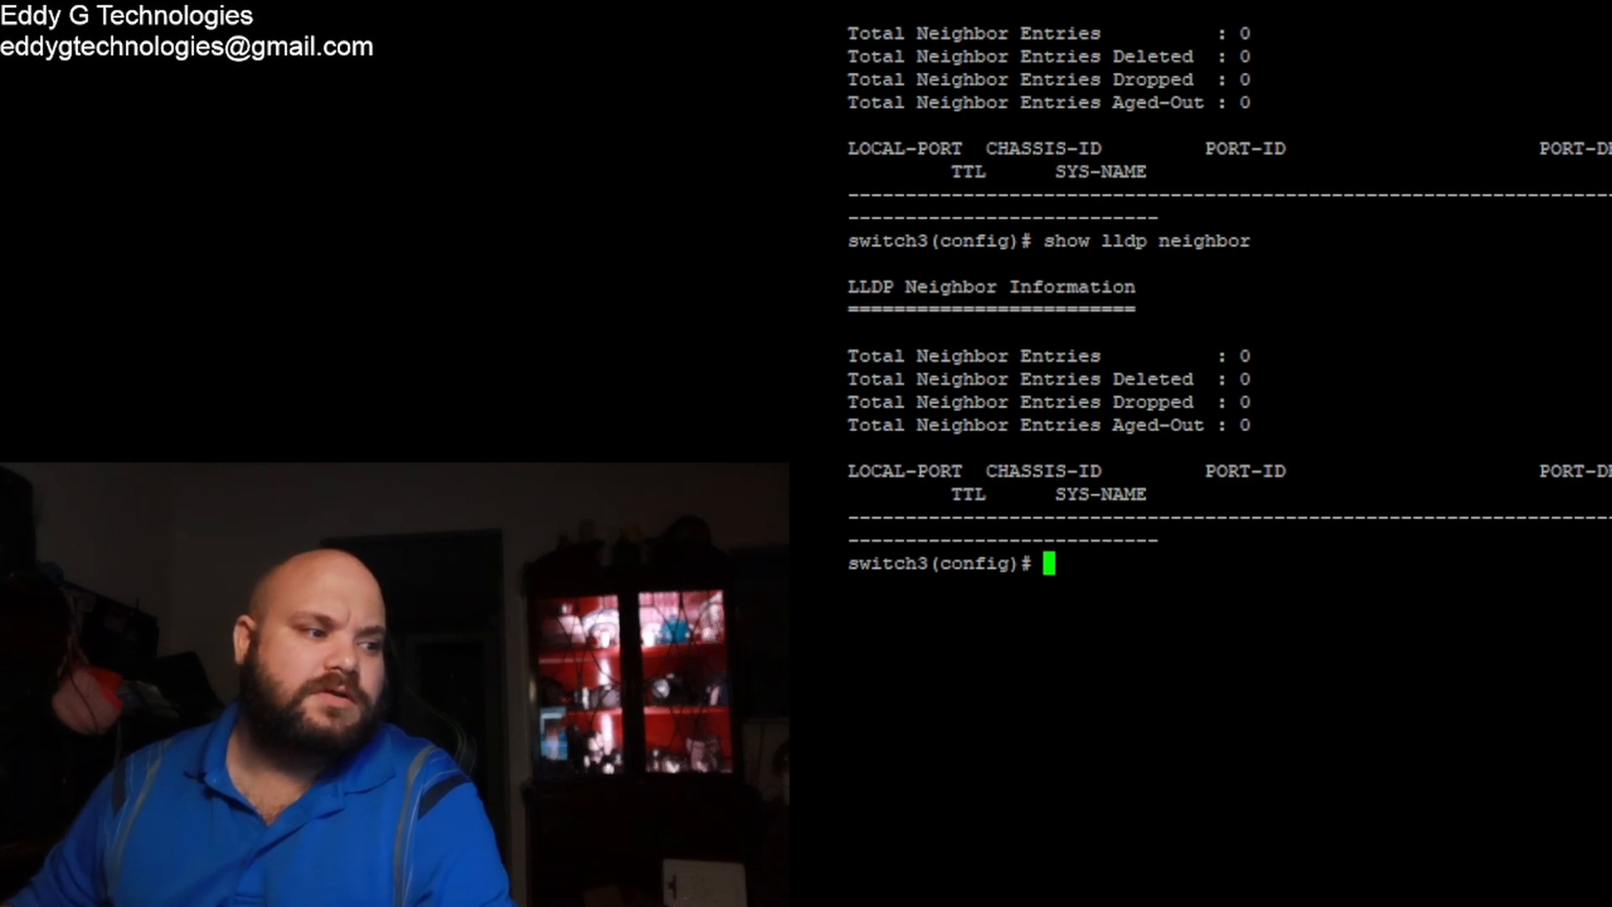
key("alt+Tab")
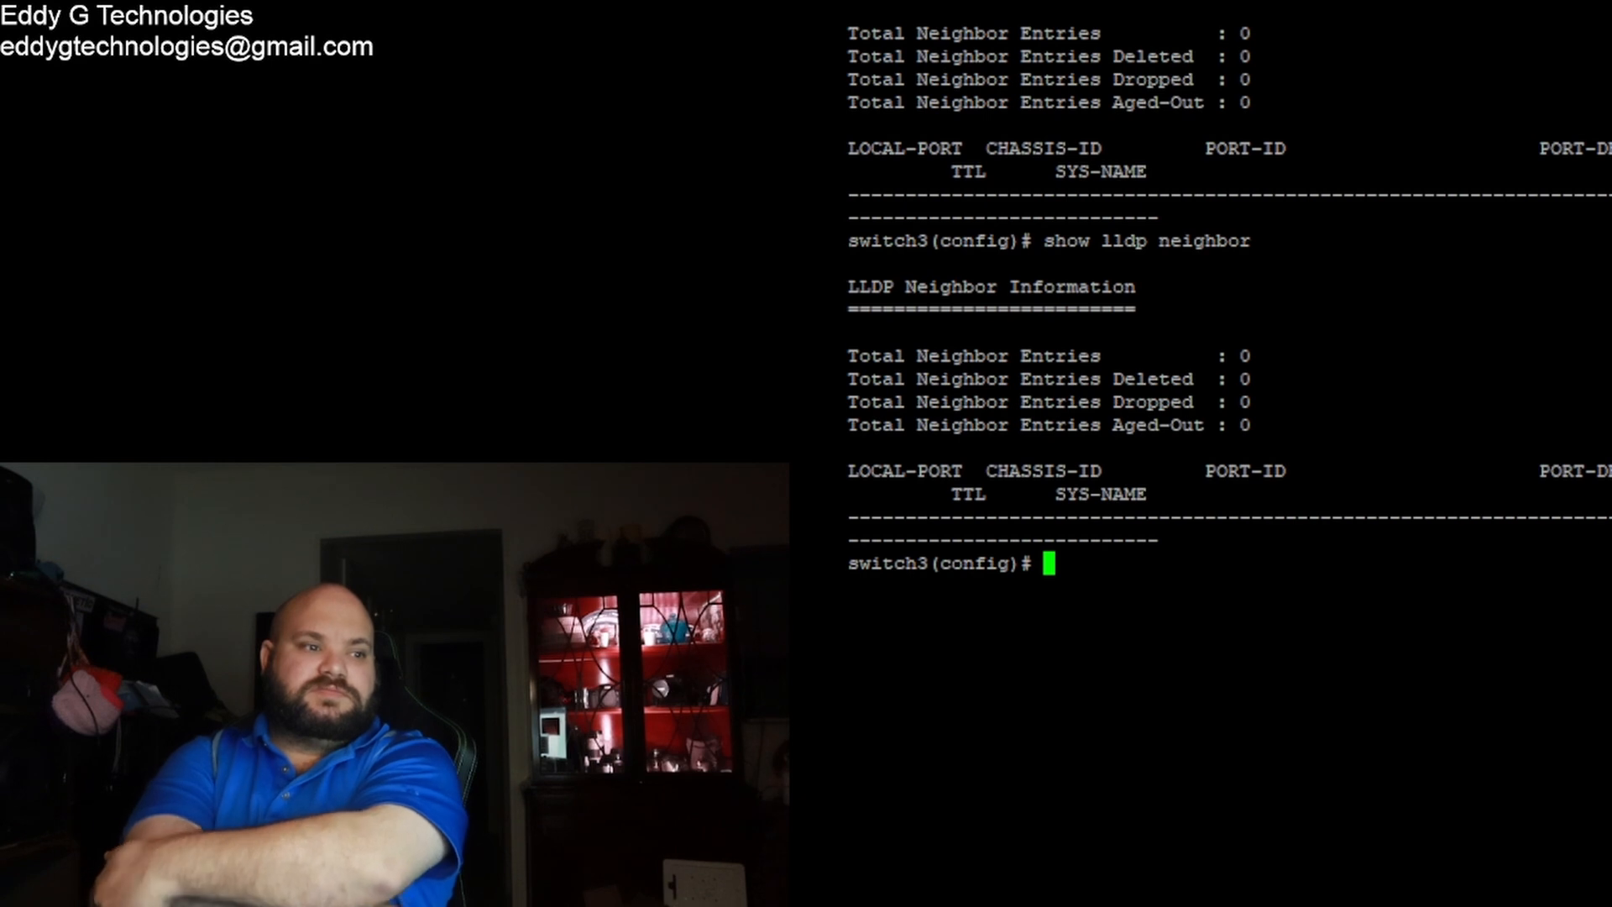
Step: Rerun 'show lldp neighbor' on switch3, now listing switch1 on 1/1/2 and switch2 on 1/1/3
key("alt+Tab")
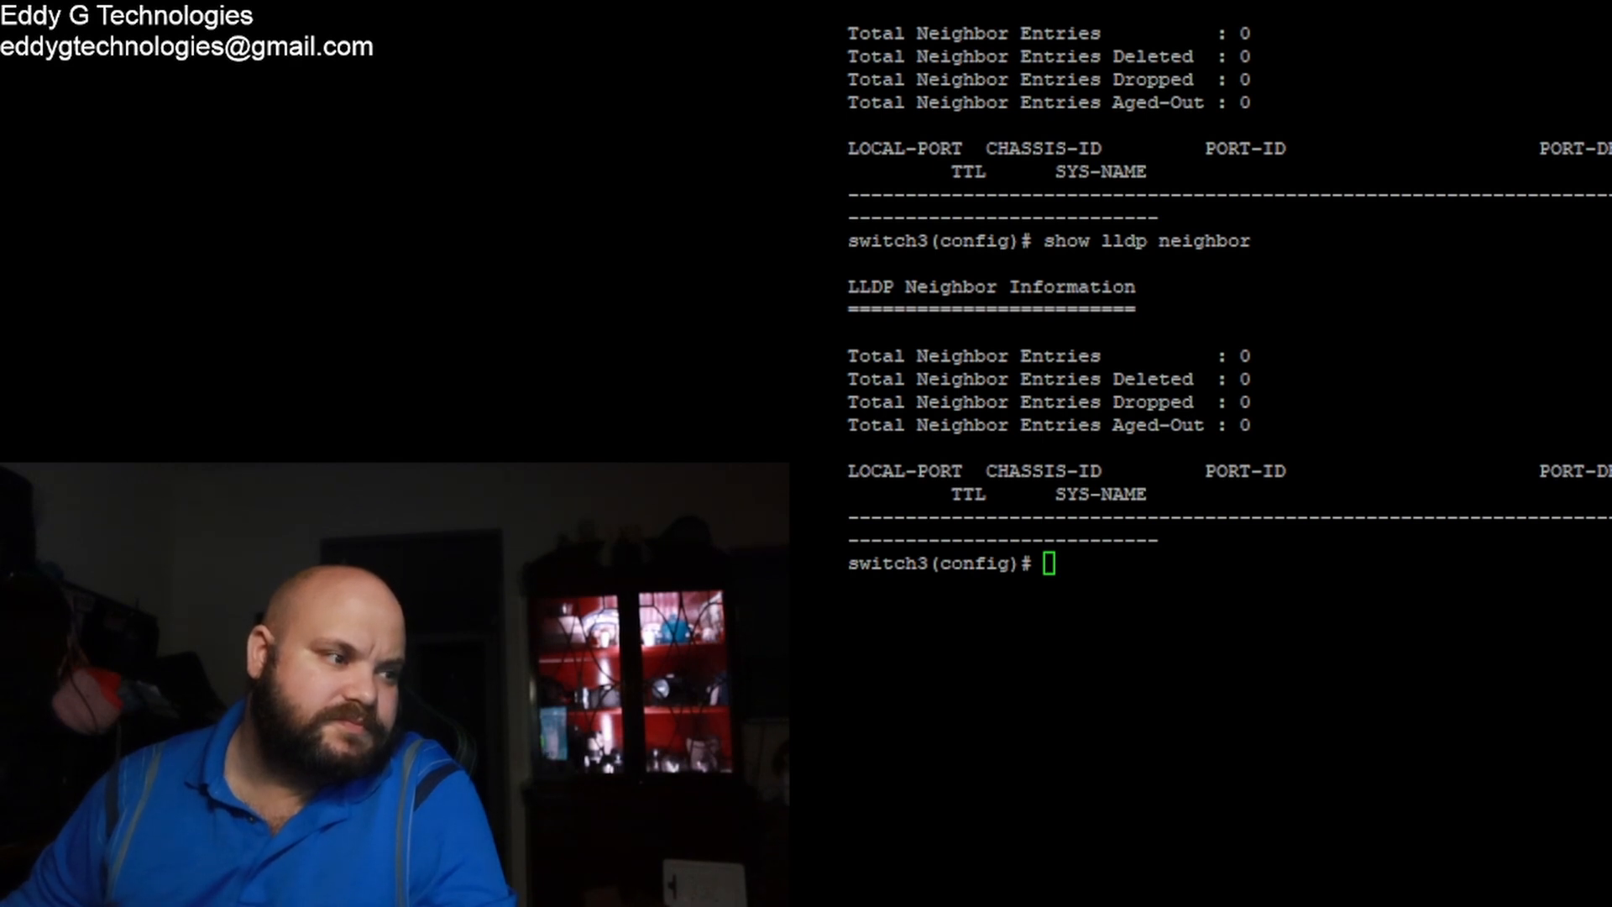
key("Up")
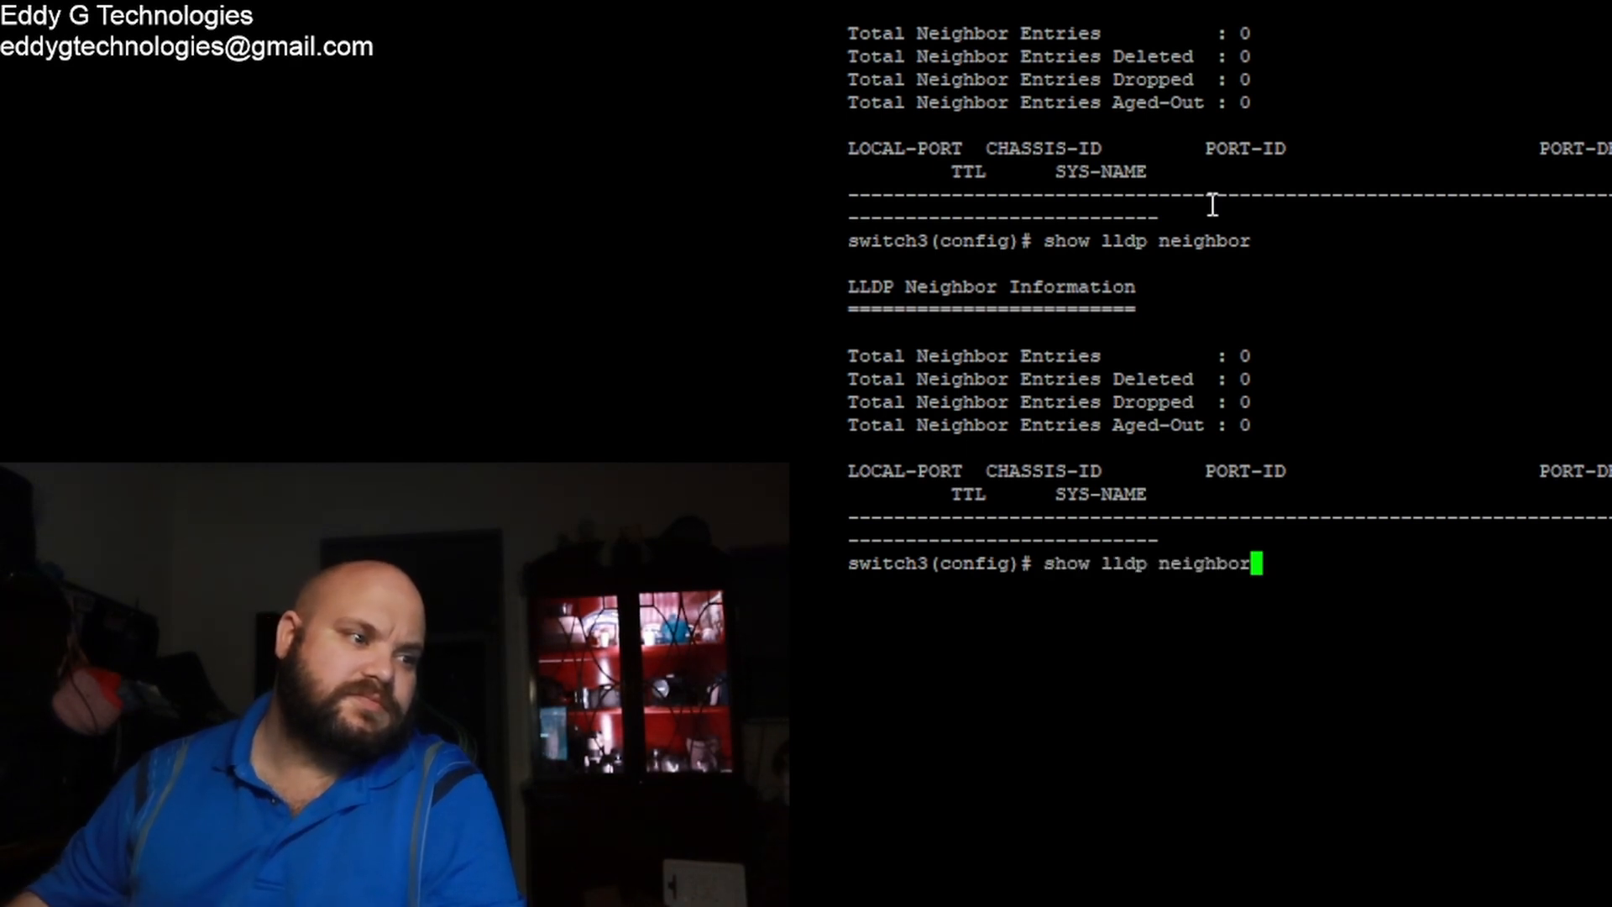
key("Return")
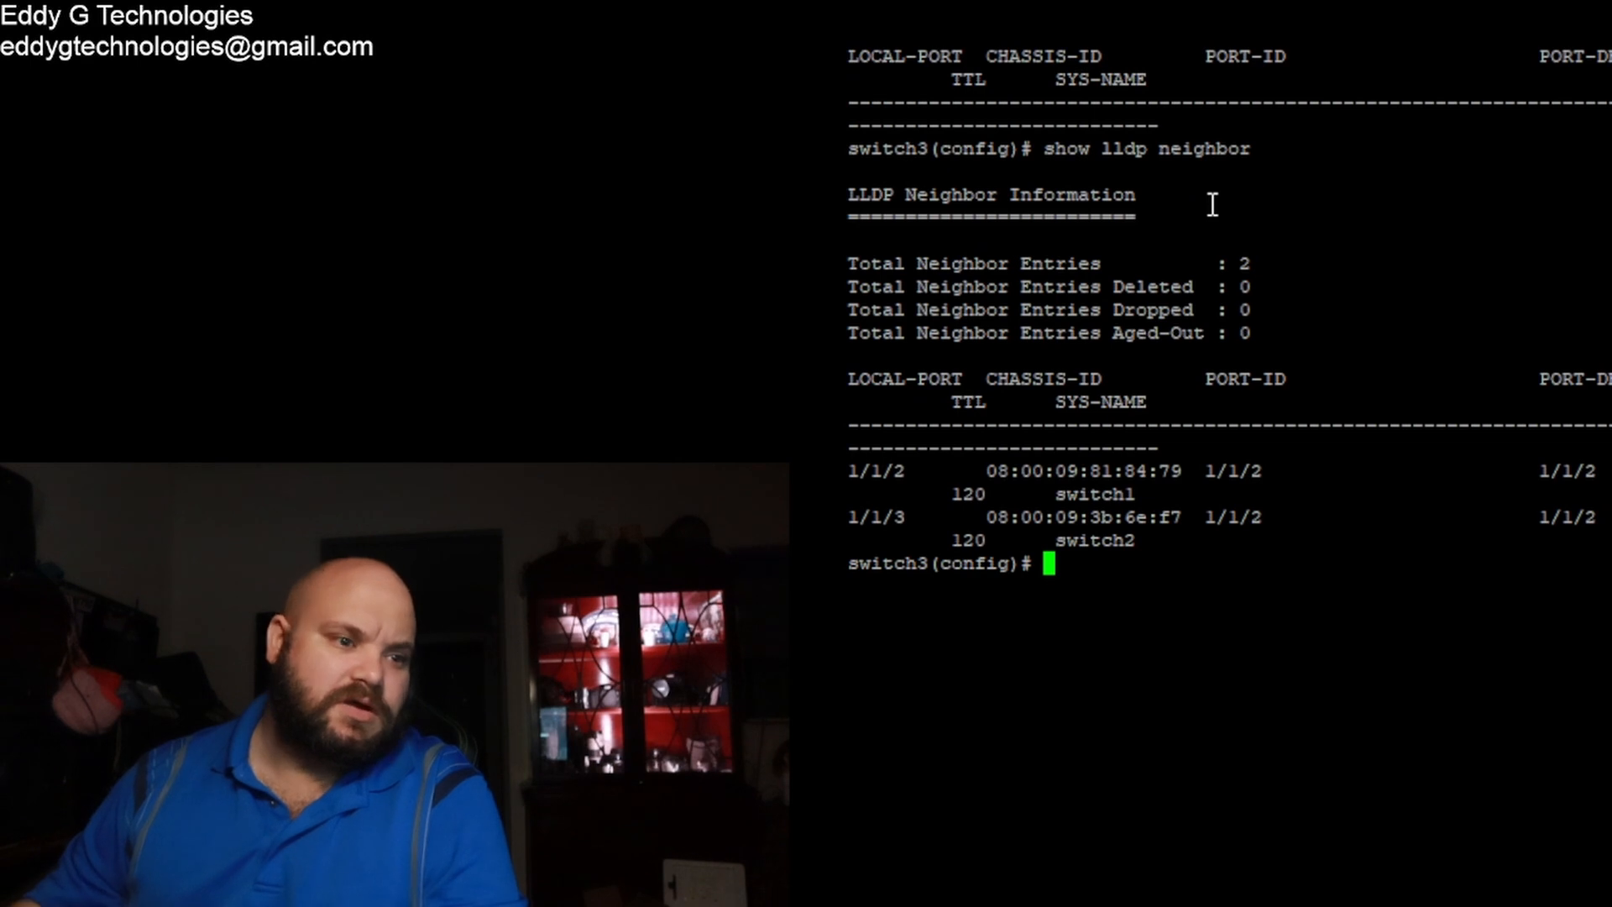